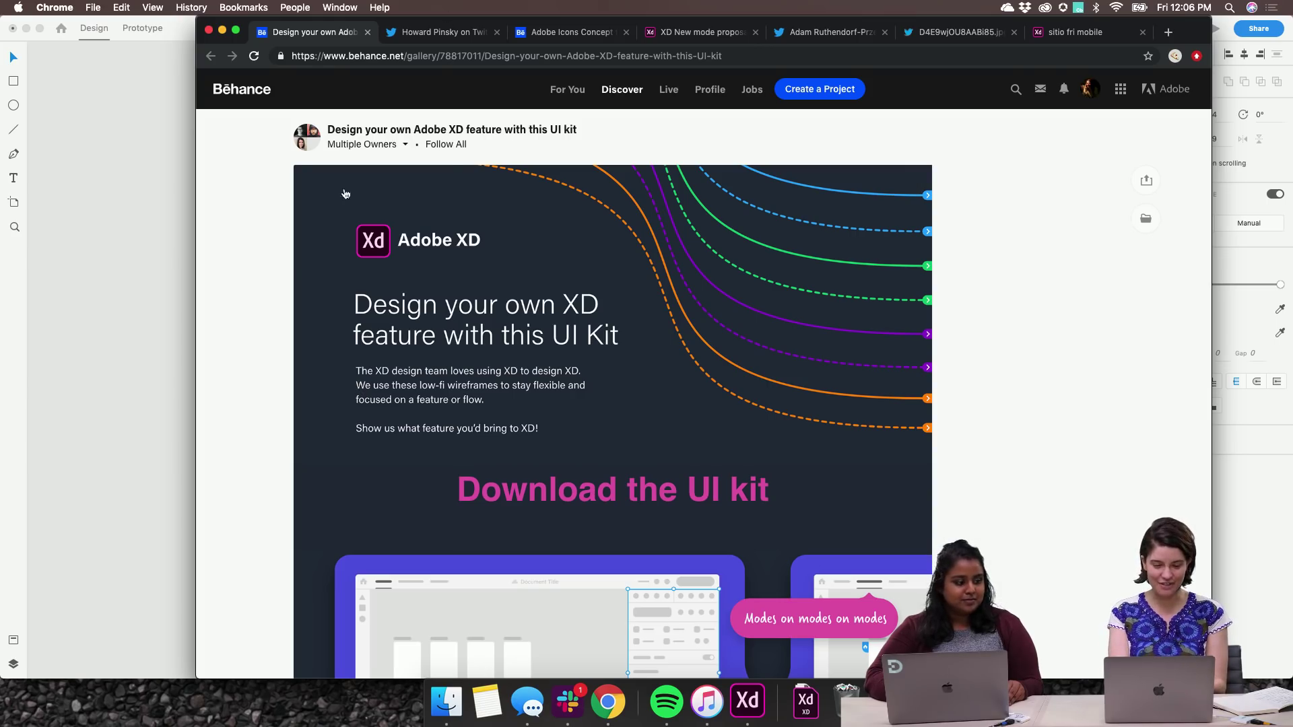
Look through the Behance project page for the "Design your own Adobe XD feature" UI kit, including its preview images.
click(364, 144)
click(201, 238)
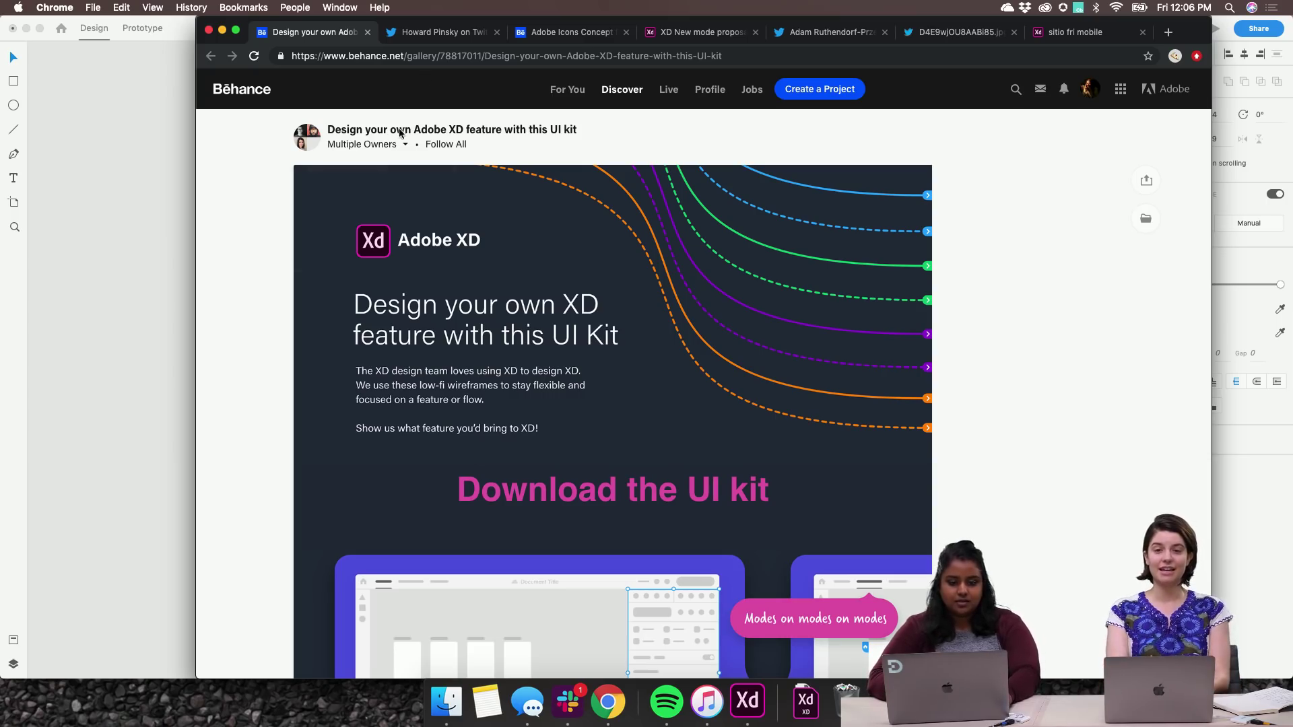
scroll(230, 421, down, 1)
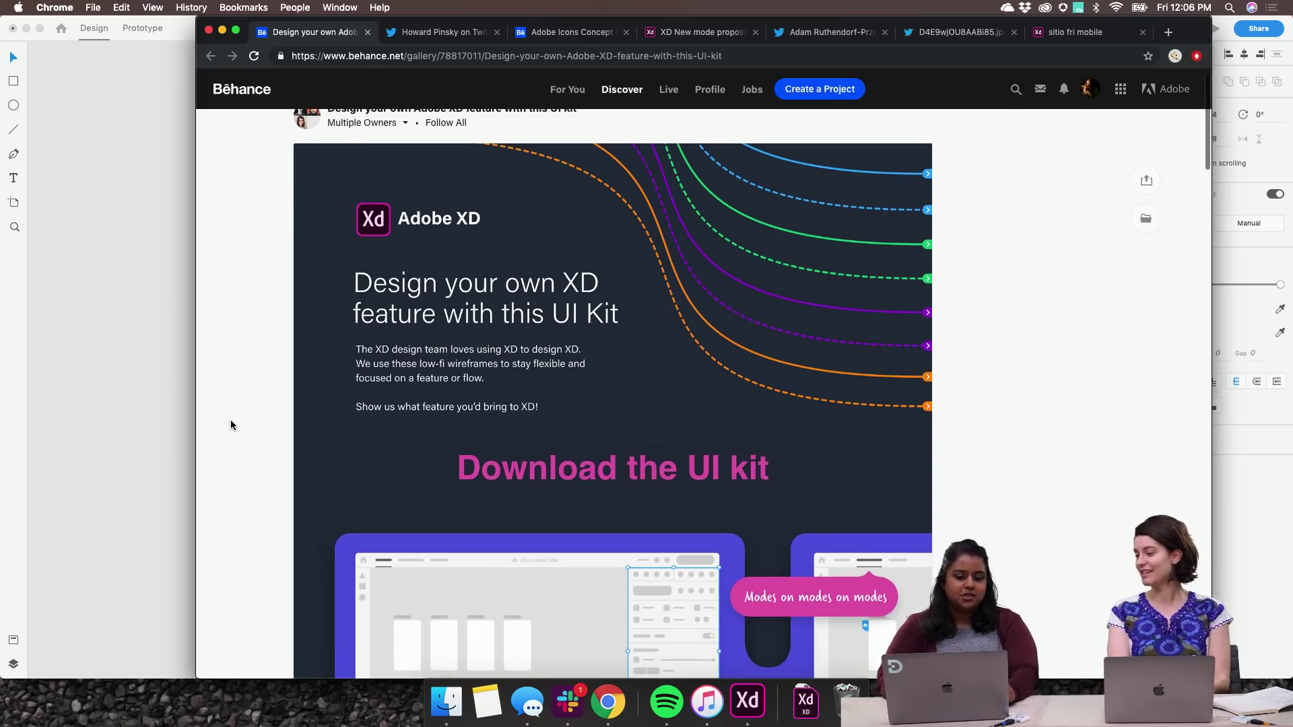
scroll(230, 419, down, 2)
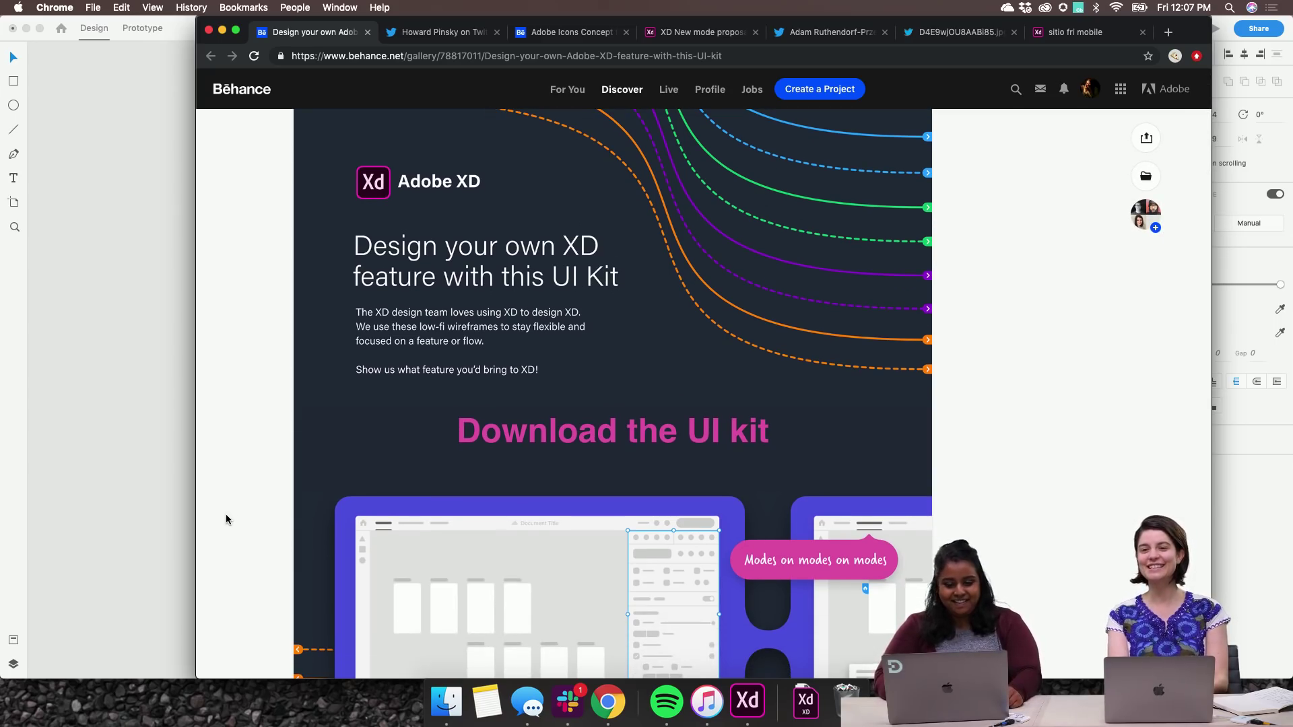
scroll(249, 573, down, 5)
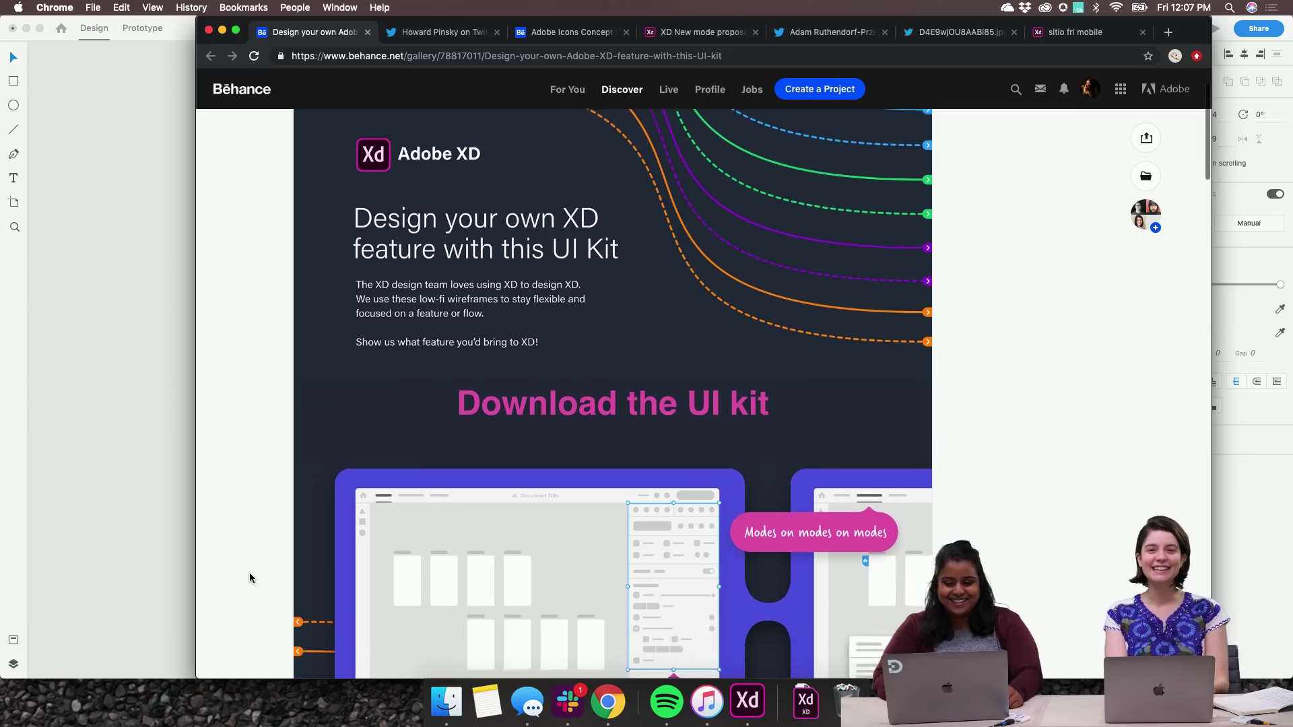
scroll(249, 573, down, 10)
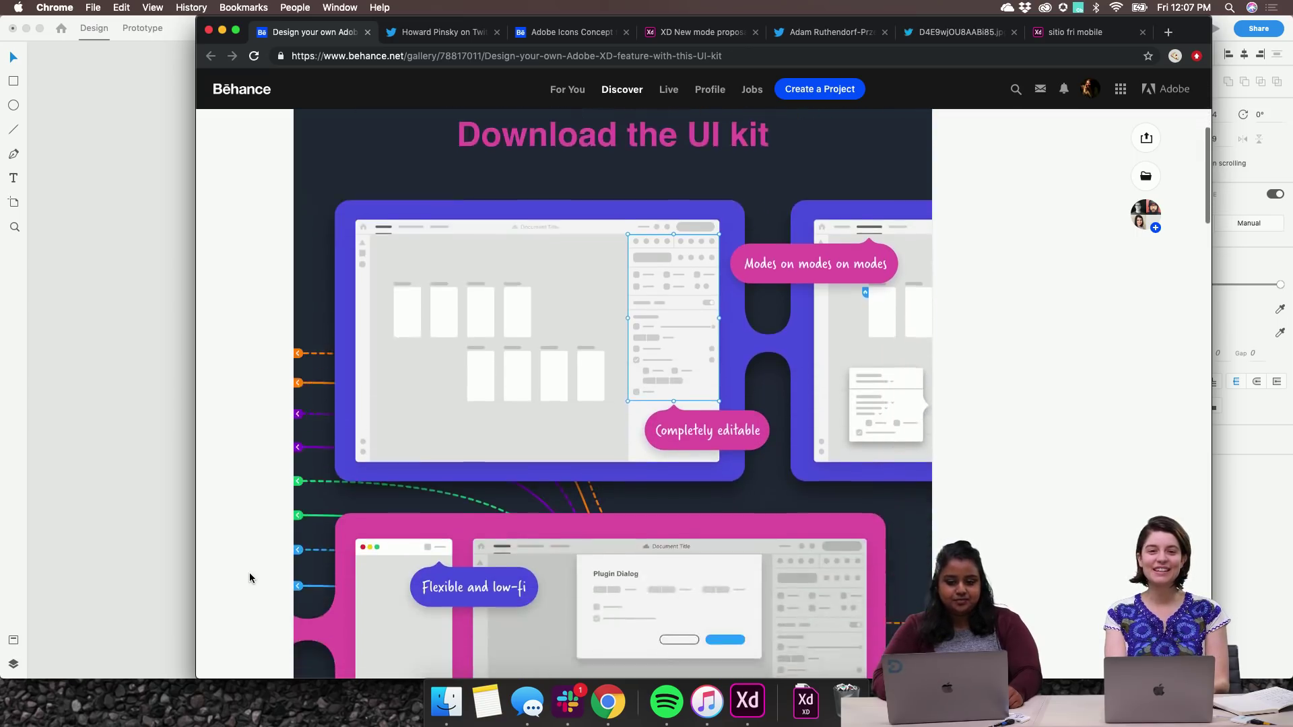
scroll(249, 573, down, 10)
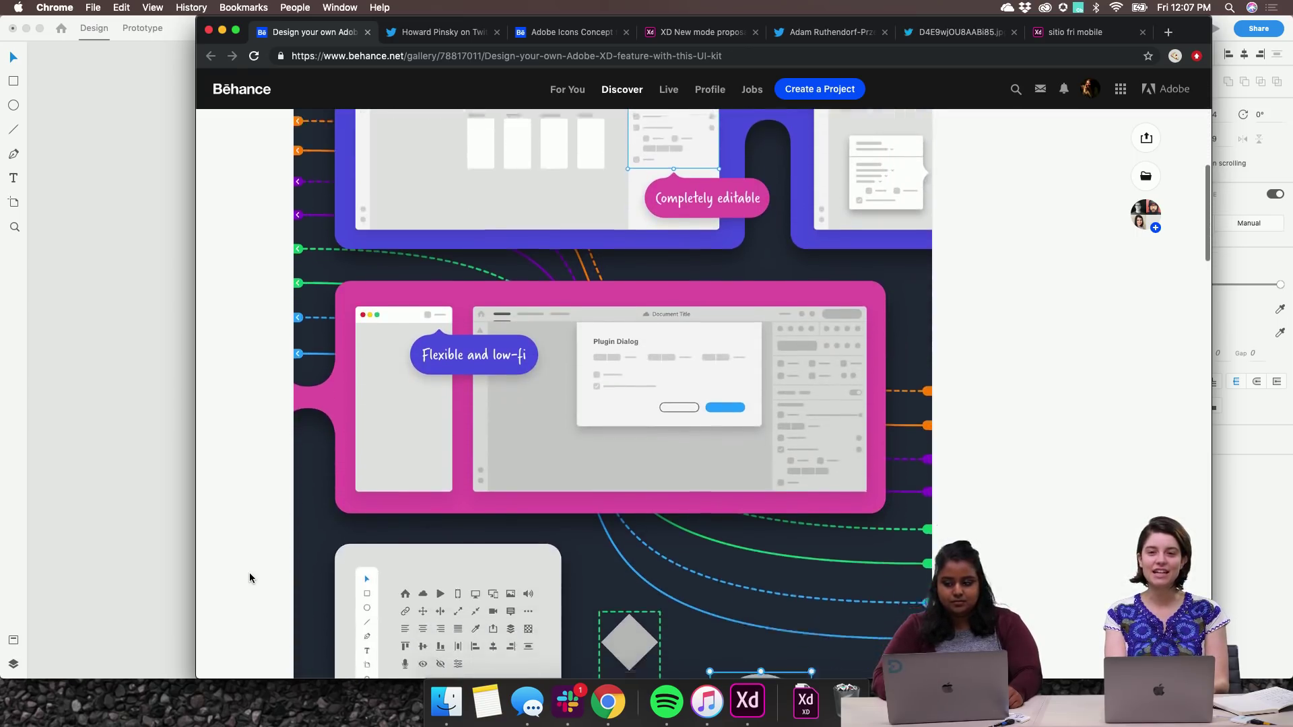
scroll(249, 578, down, 9)
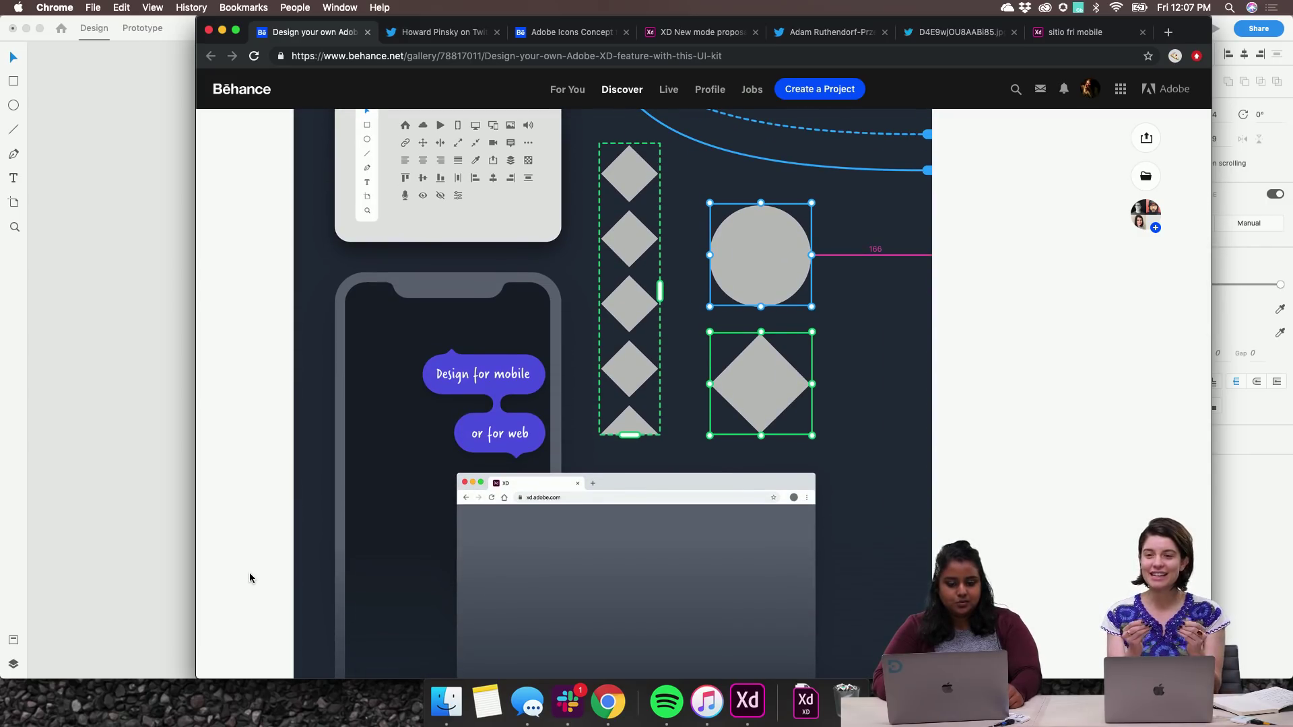
scroll(249, 577, down, 8)
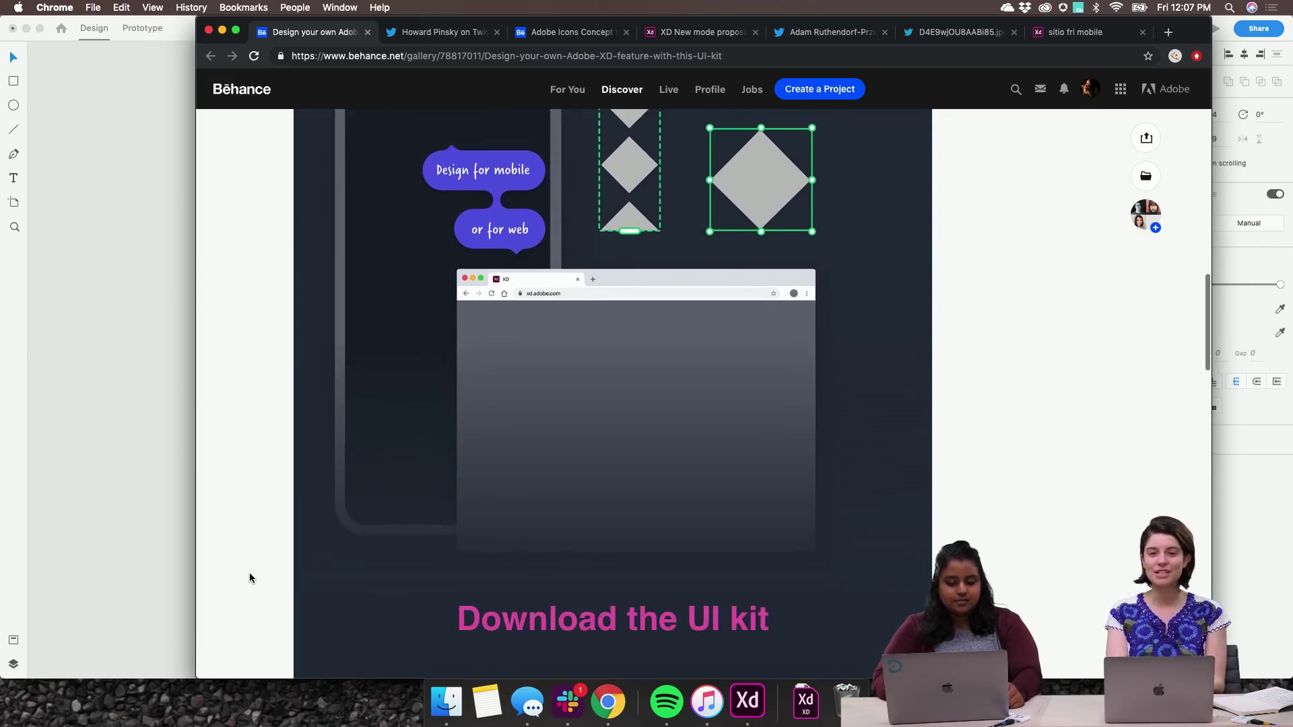
scroll(249, 578, down, 8)
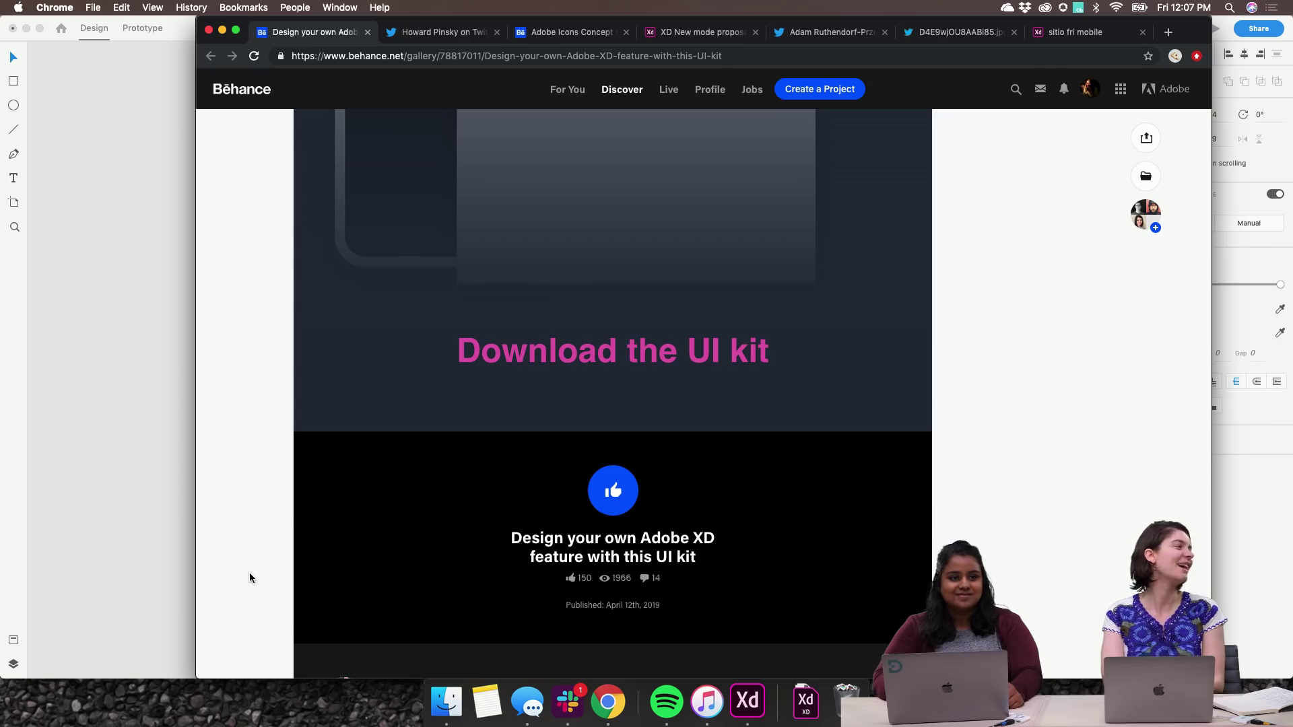
scroll(249, 578, down, 5)
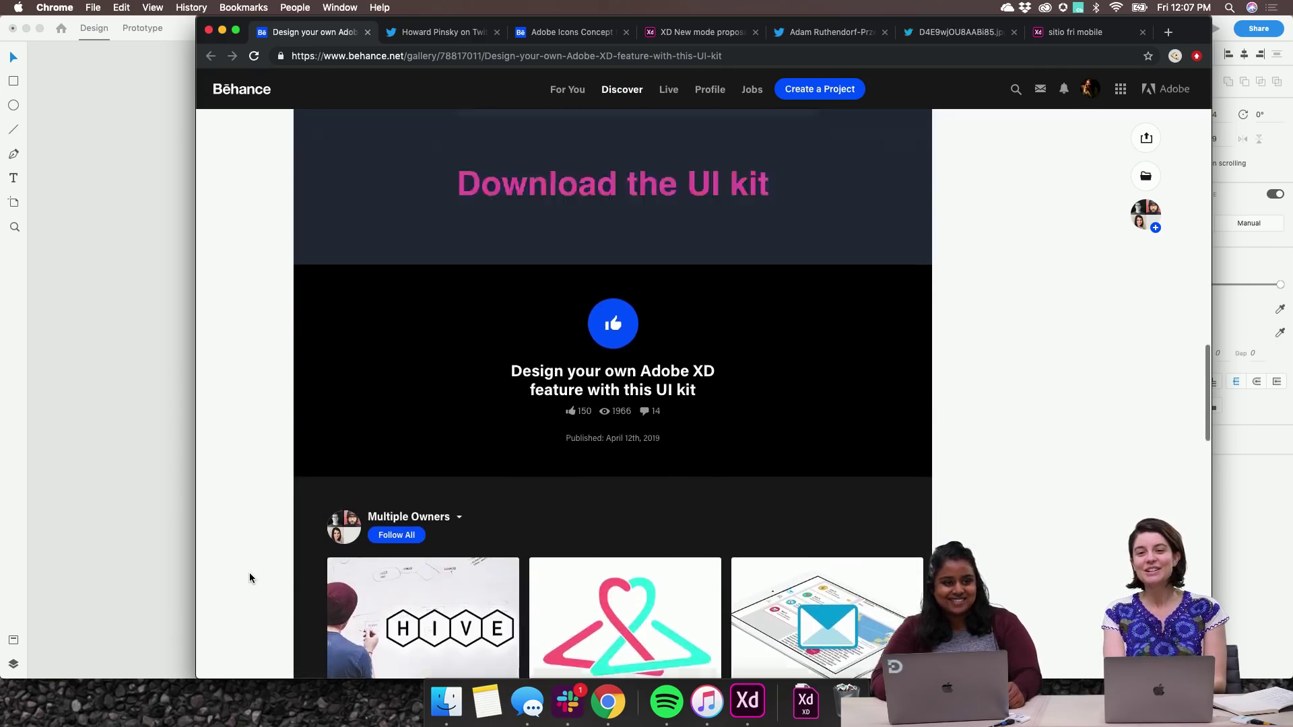
scroll(249, 578, up, 20)
scroll(249, 577, up, 5)
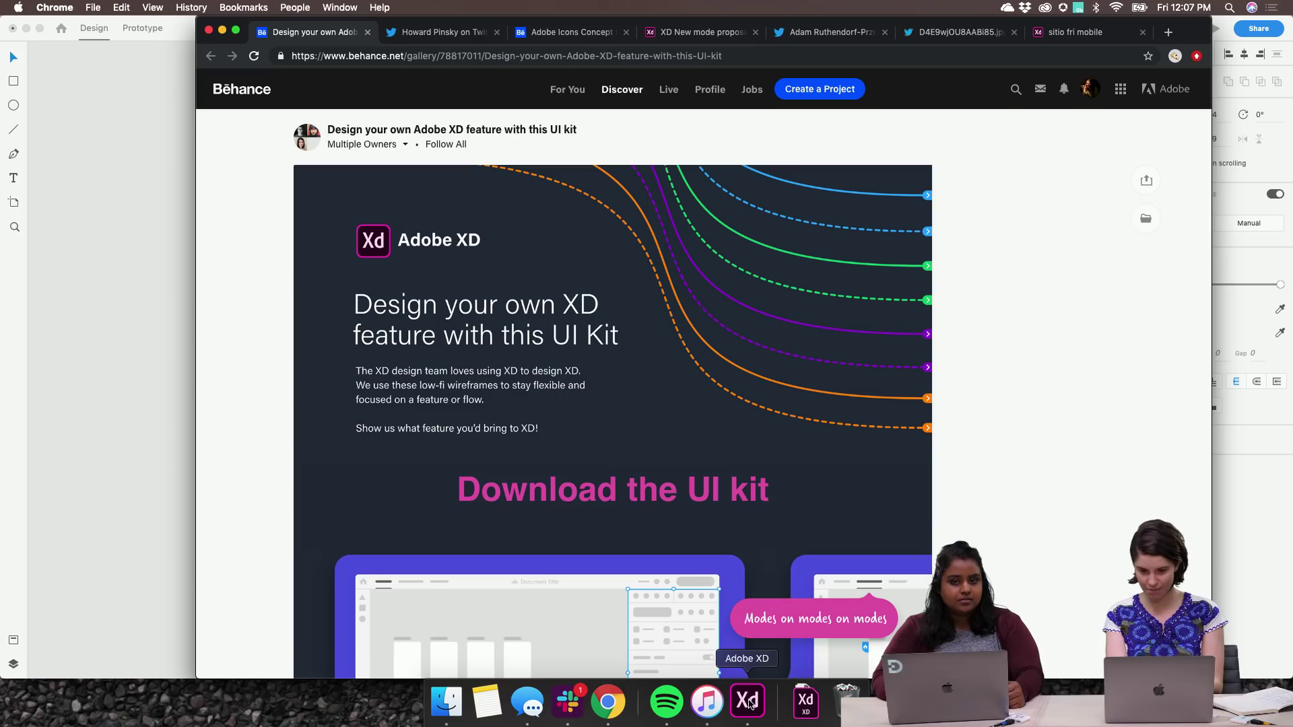
Switch to Adobe XD and examine the wireframe UI kit's intro and its Design, Prototype and Mystery Tab frames.
click(114, 325)
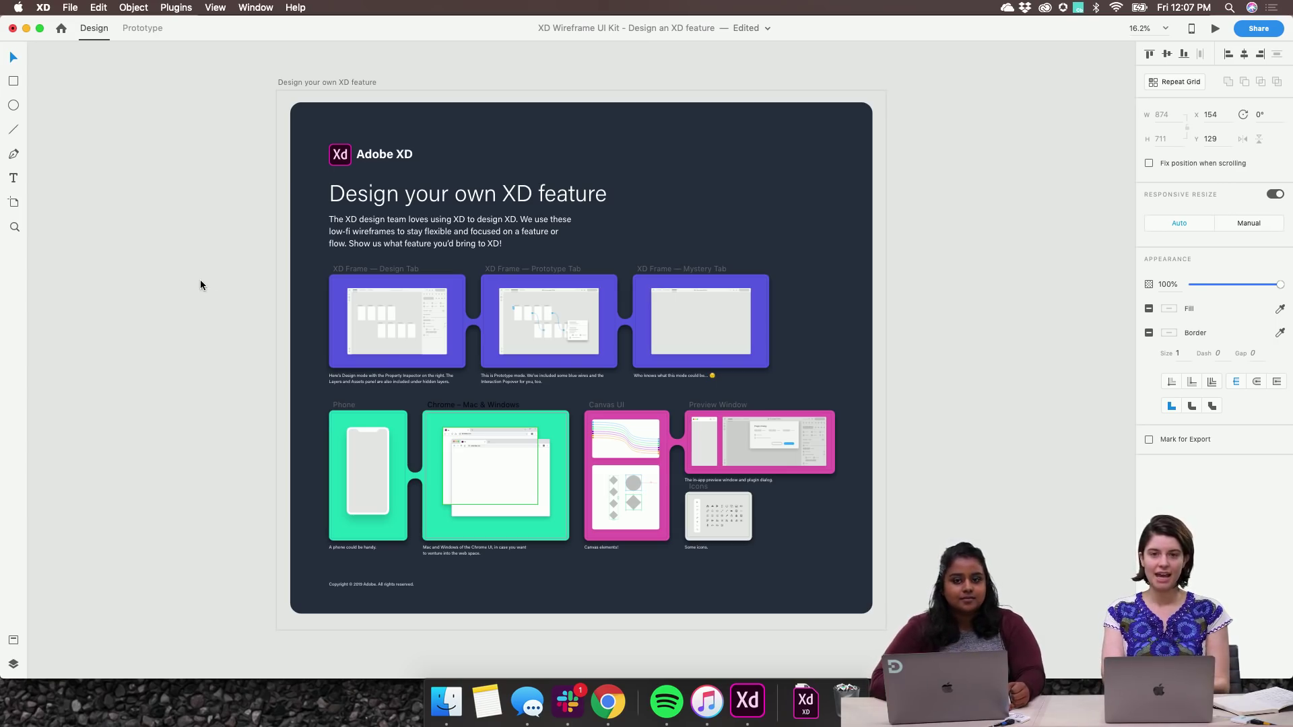
scroll(198, 283, up, 3)
scroll(198, 283, up, 5)
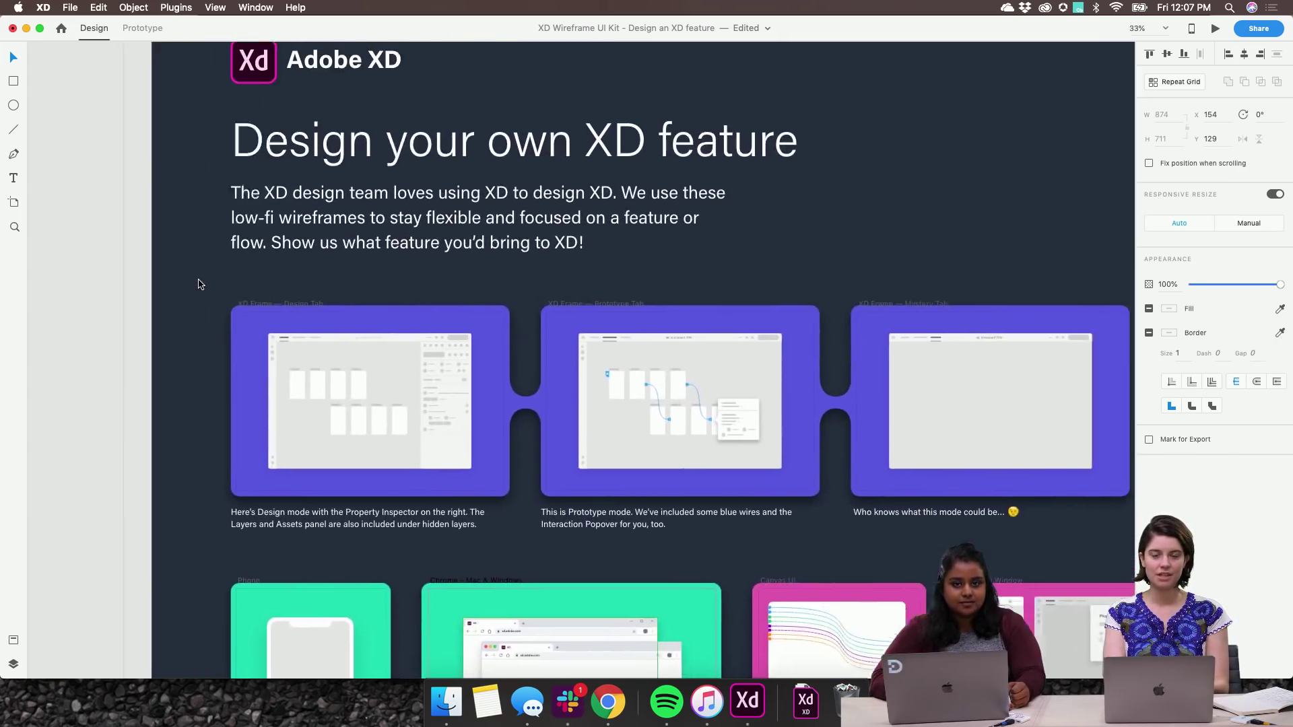
scroll(198, 284, up, 1)
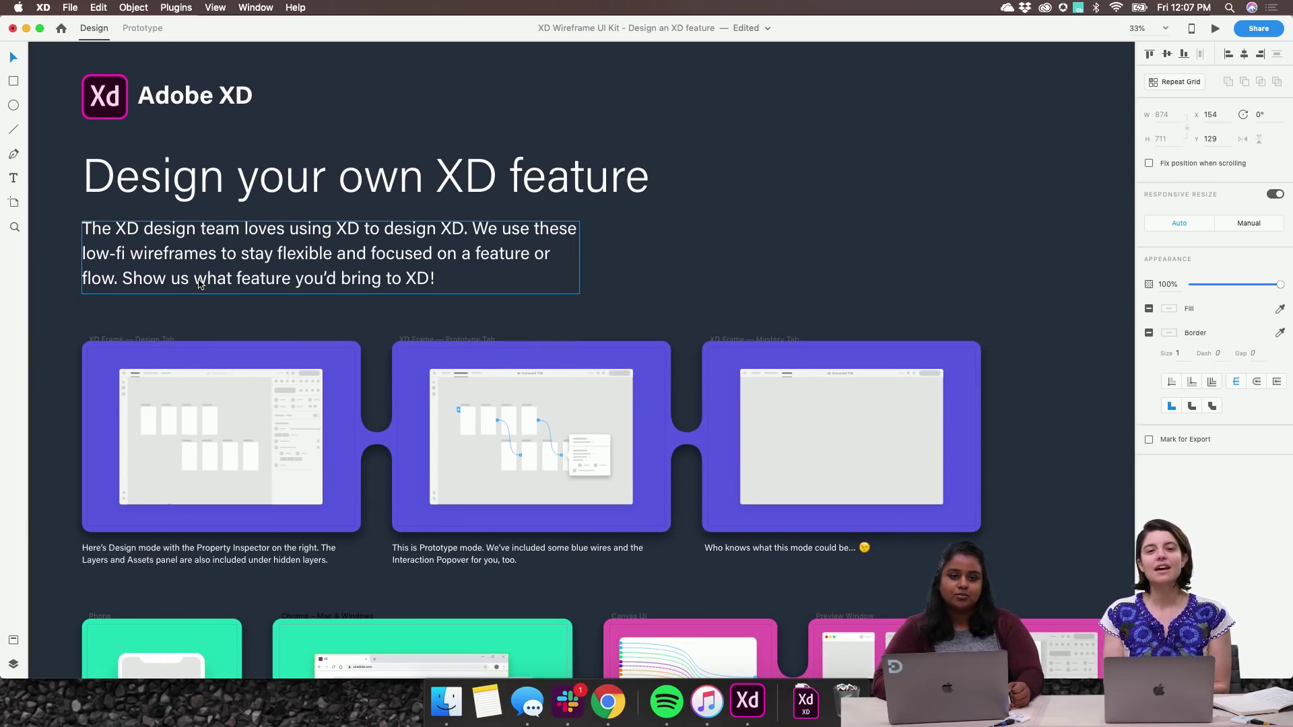
scroll(58, 397, down, 1)
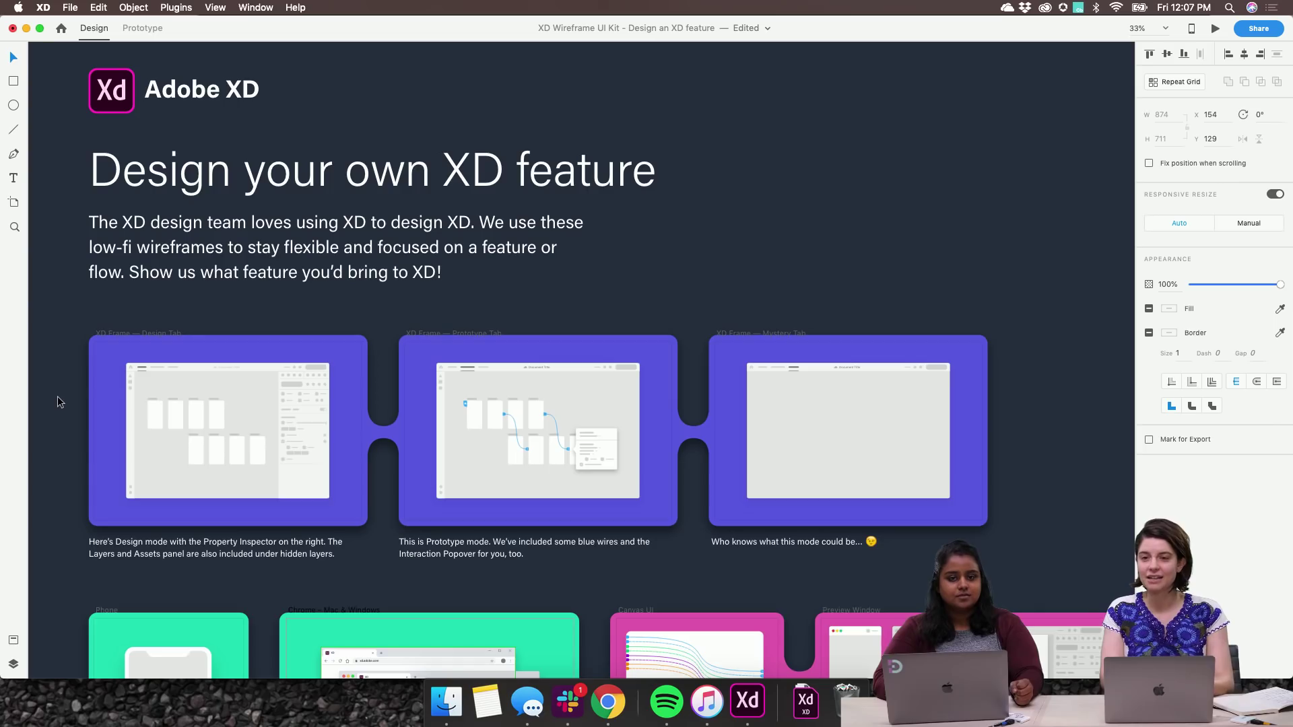
scroll(57, 397, down, 1)
scroll(57, 398, down, 1)
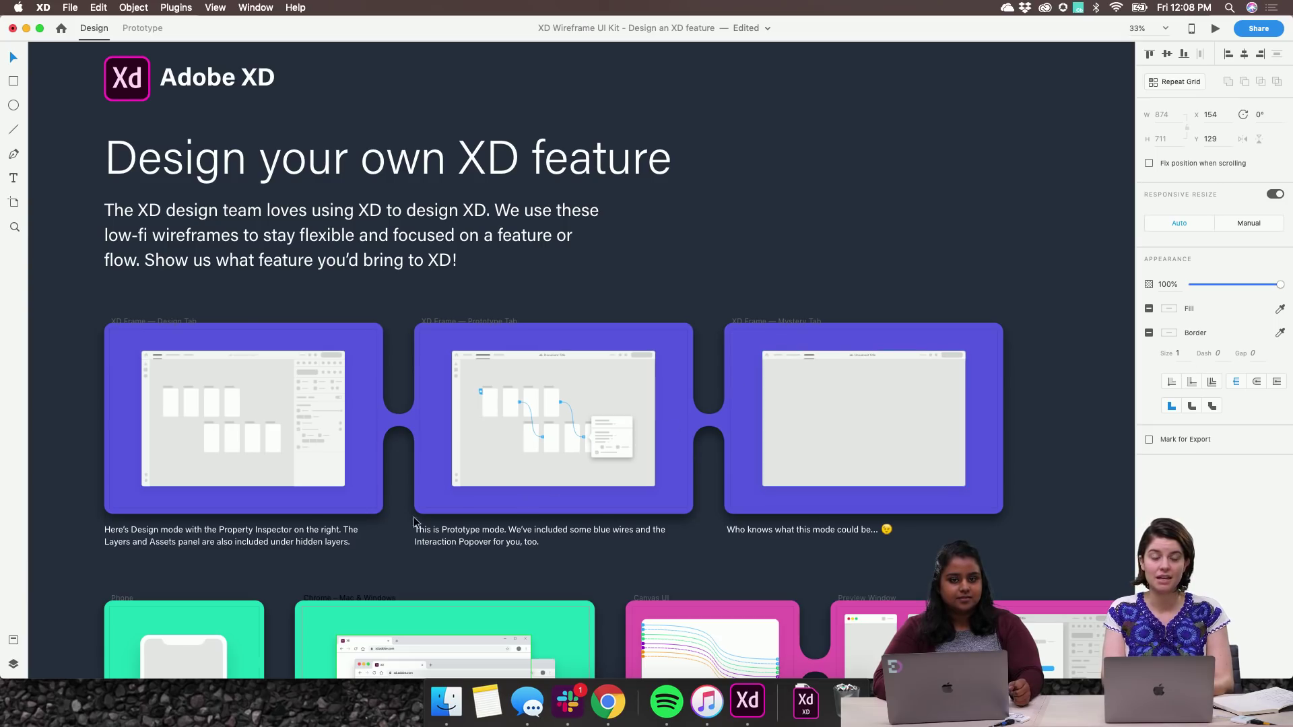
click(75, 508)
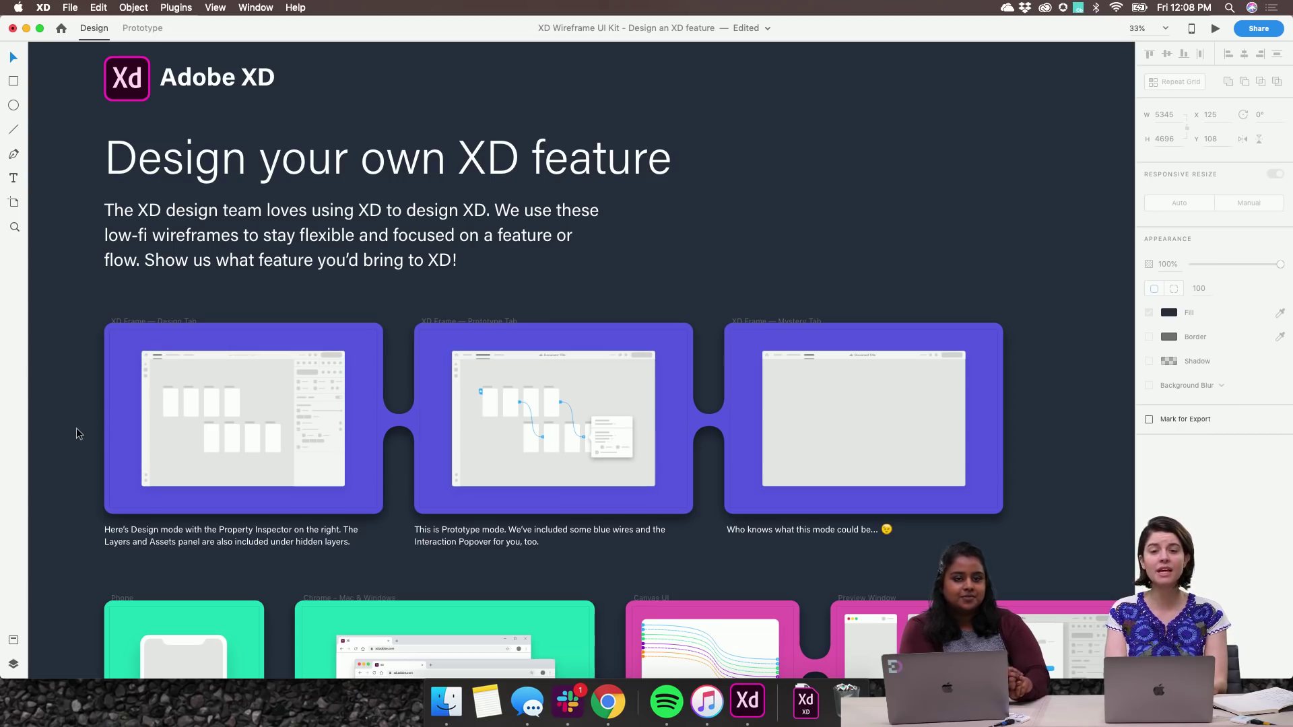
Examine the Design Tab wireframe up close, including its artboards, property inspector and caption.
scroll(76, 427, up, 5)
scroll(79, 432, up, 5)
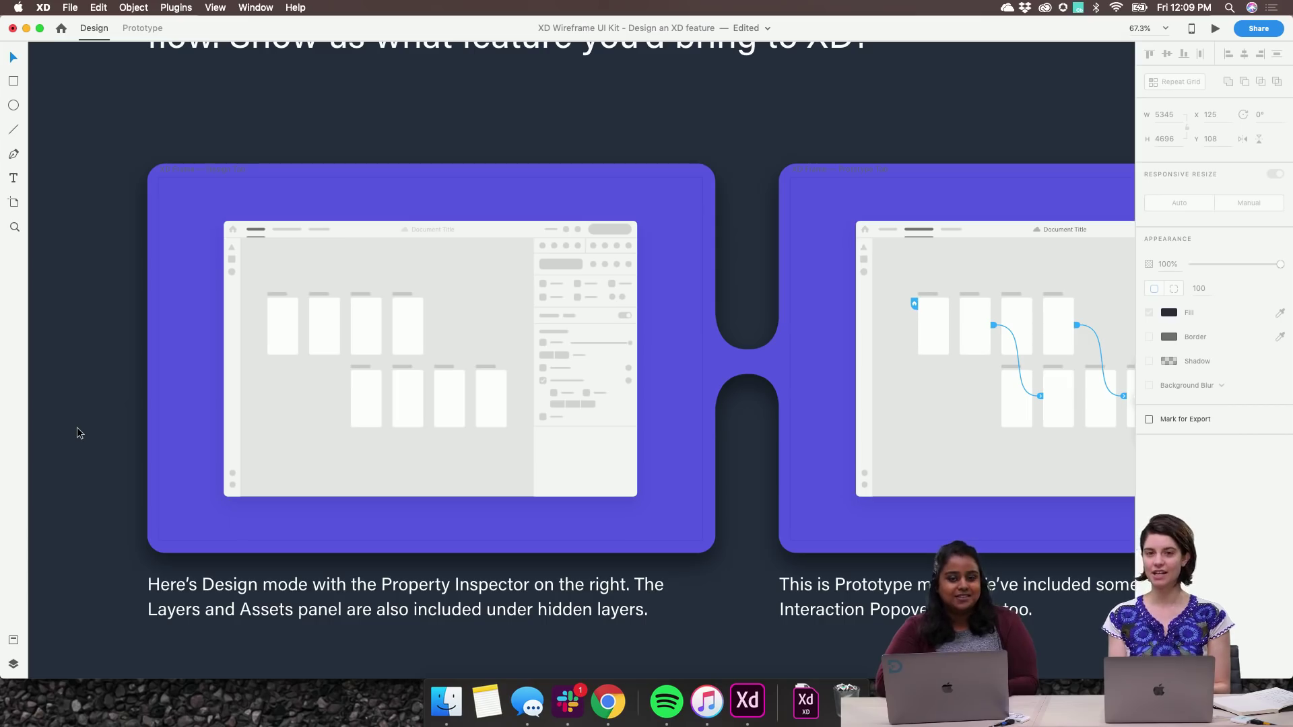
scroll(78, 429, up, 5)
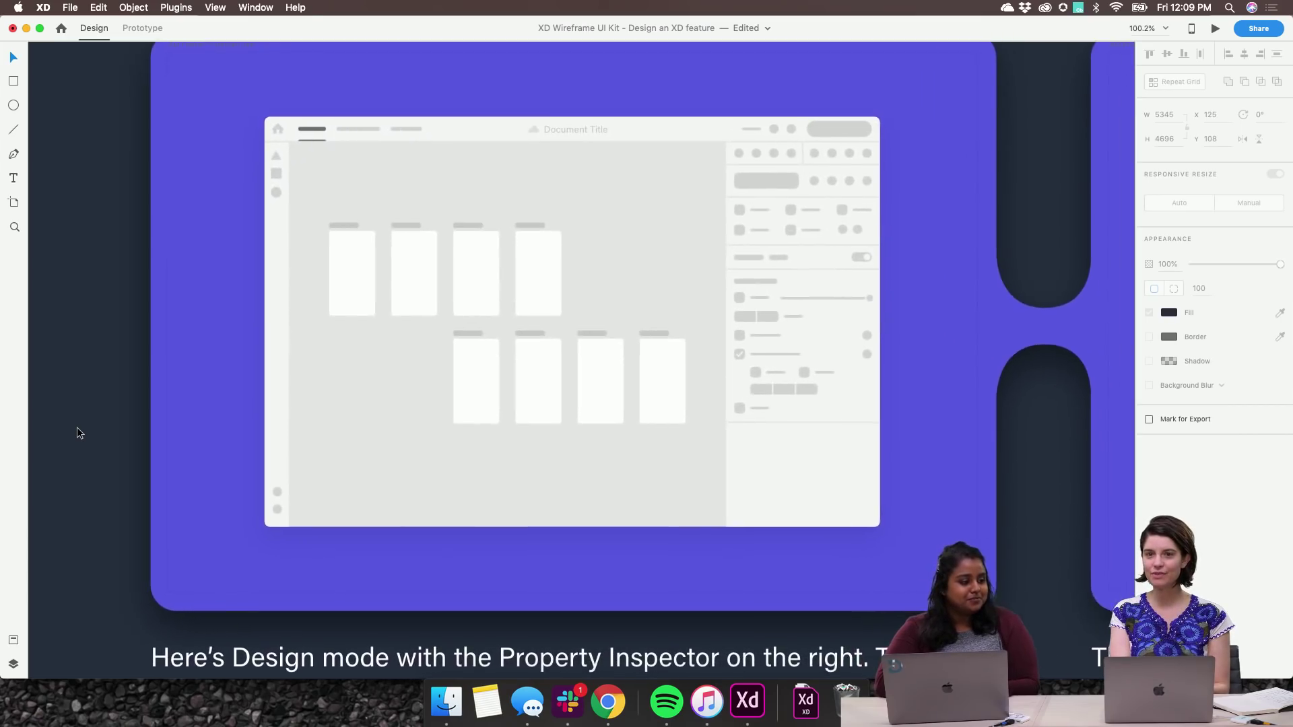
scroll(78, 429, up, 3)
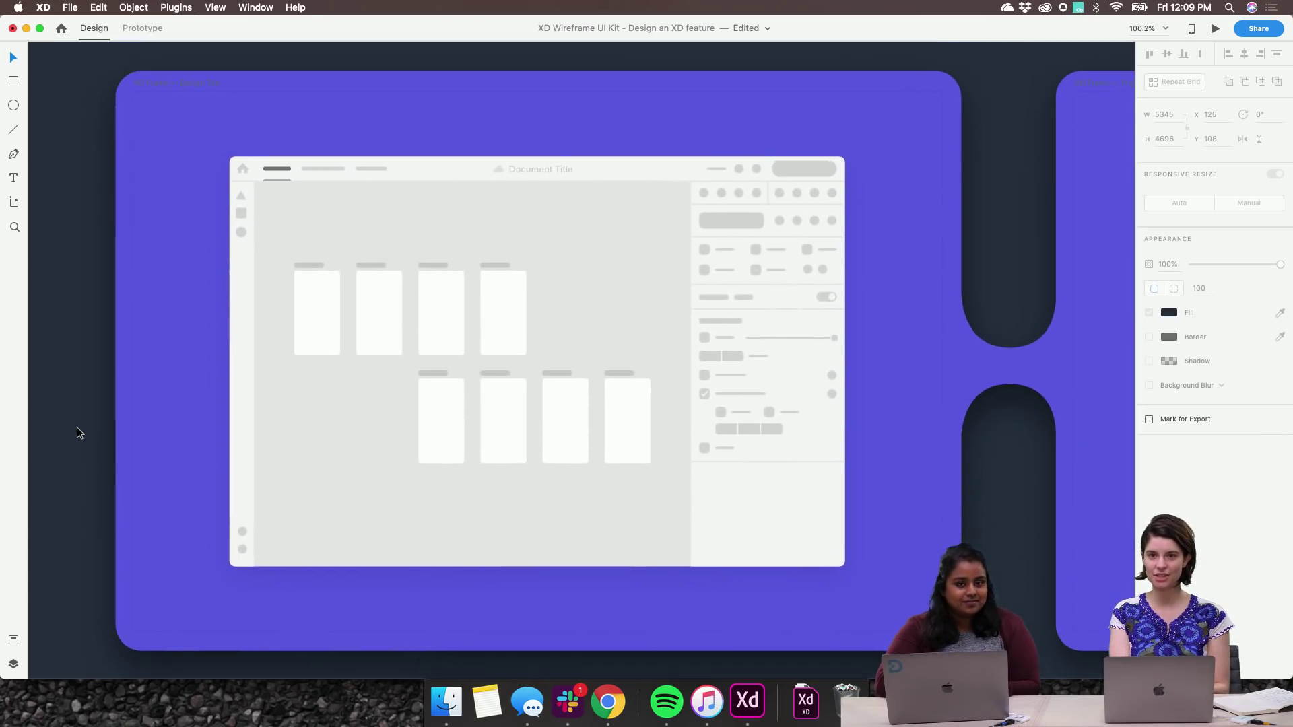
scroll(77, 429, left, 1)
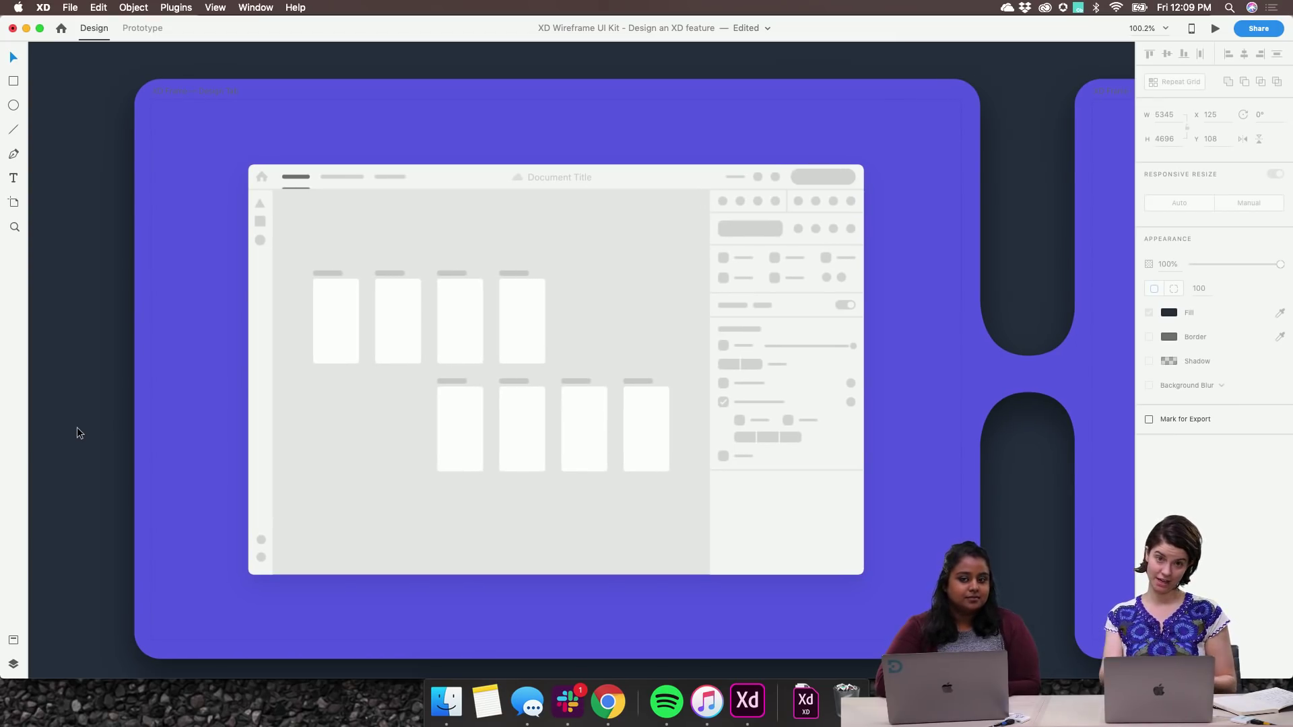
scroll(76, 427, up, 3)
scroll(77, 427, right, 2)
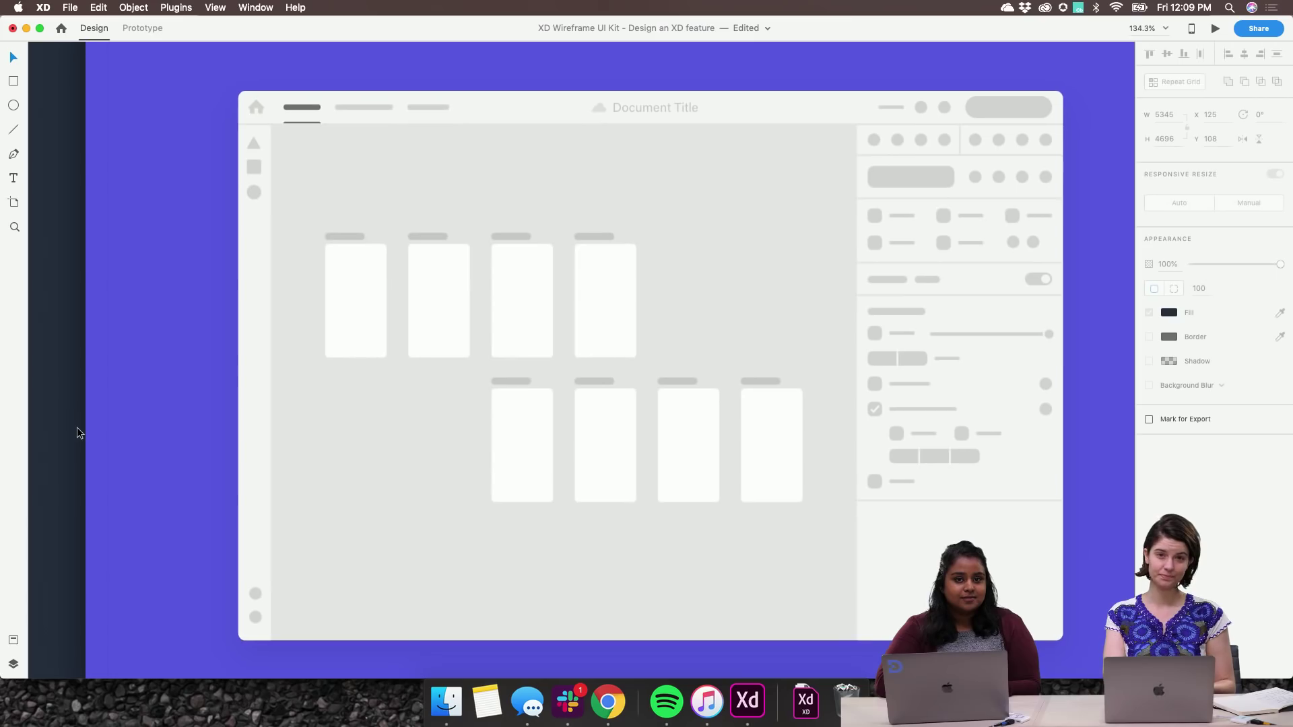
scroll(99, 416, right, 2)
scroll(99, 417, down, 3)
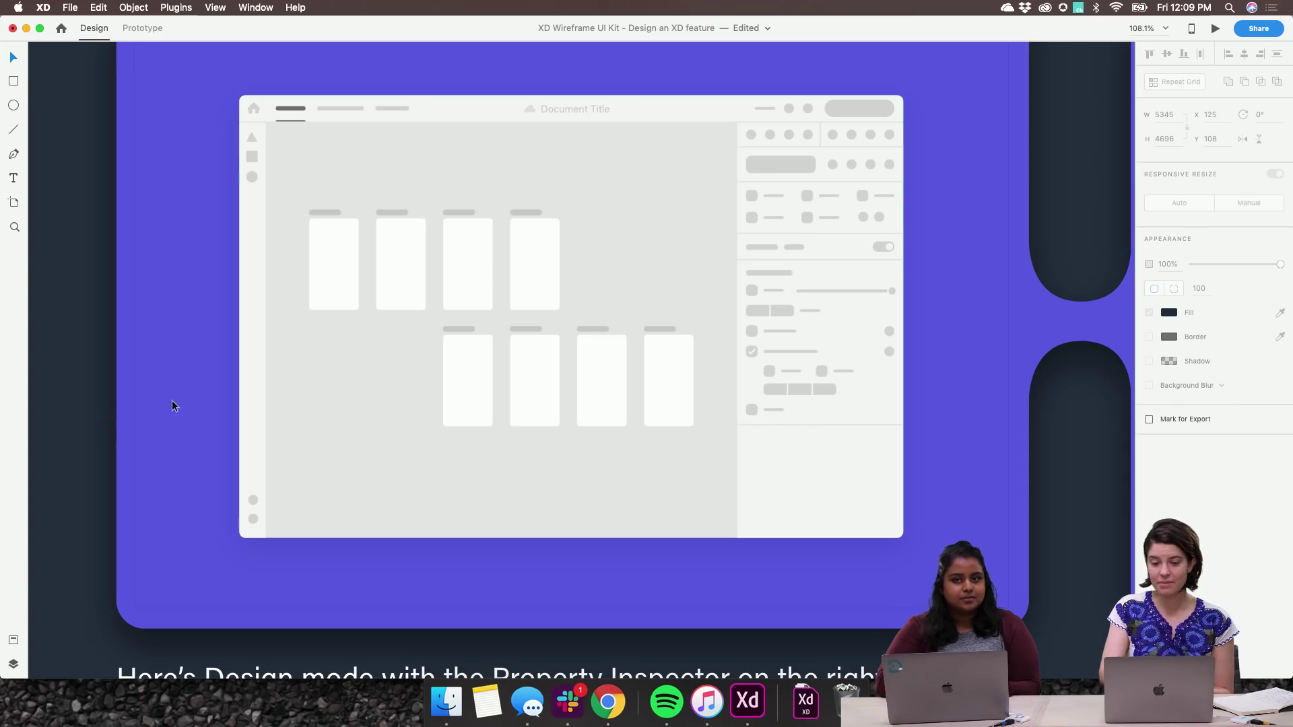
scroll(732, 446, down, 5)
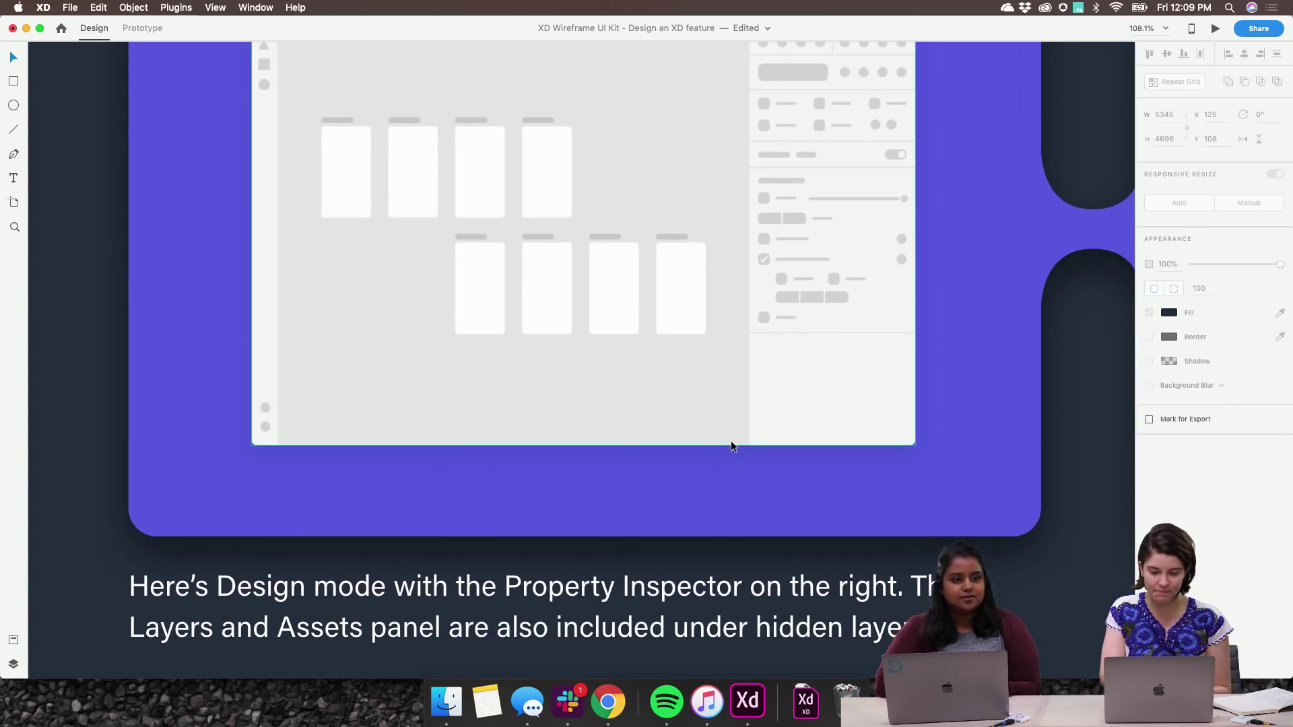
scroll(732, 446, up, 1)
scroll(731, 446, down, 1)
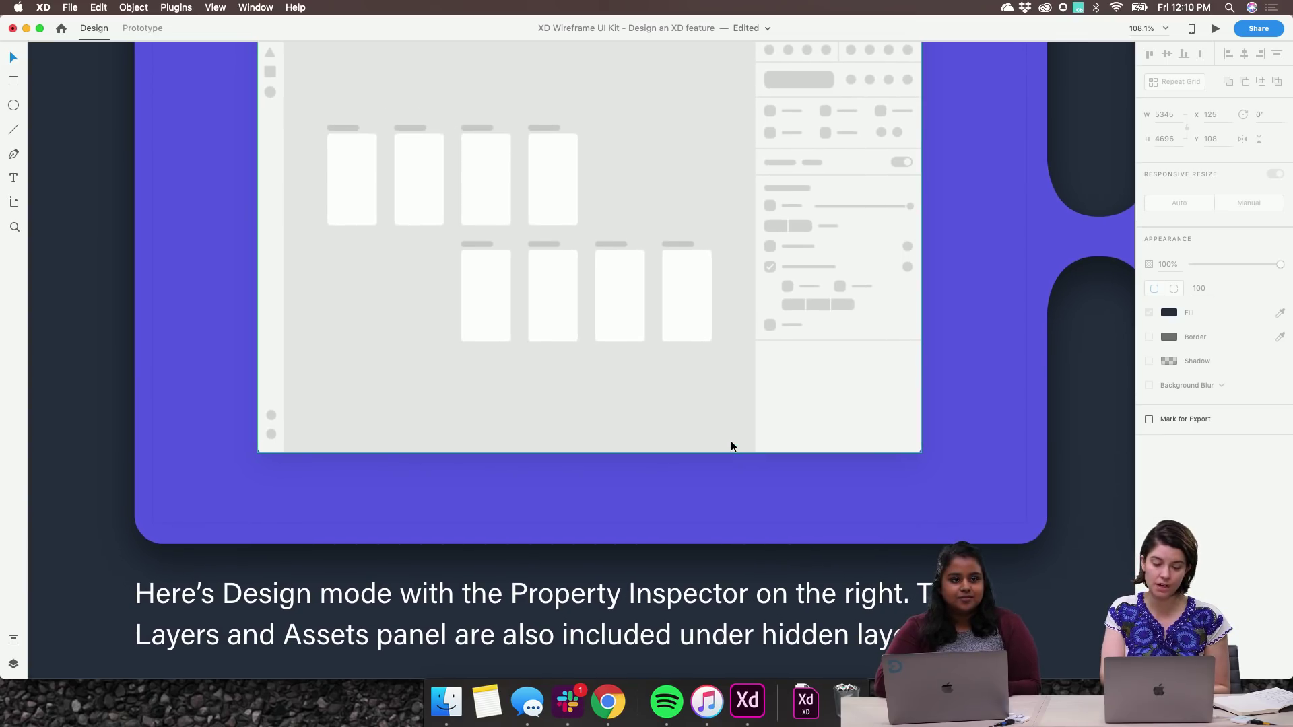
scroll(731, 446, up, 8)
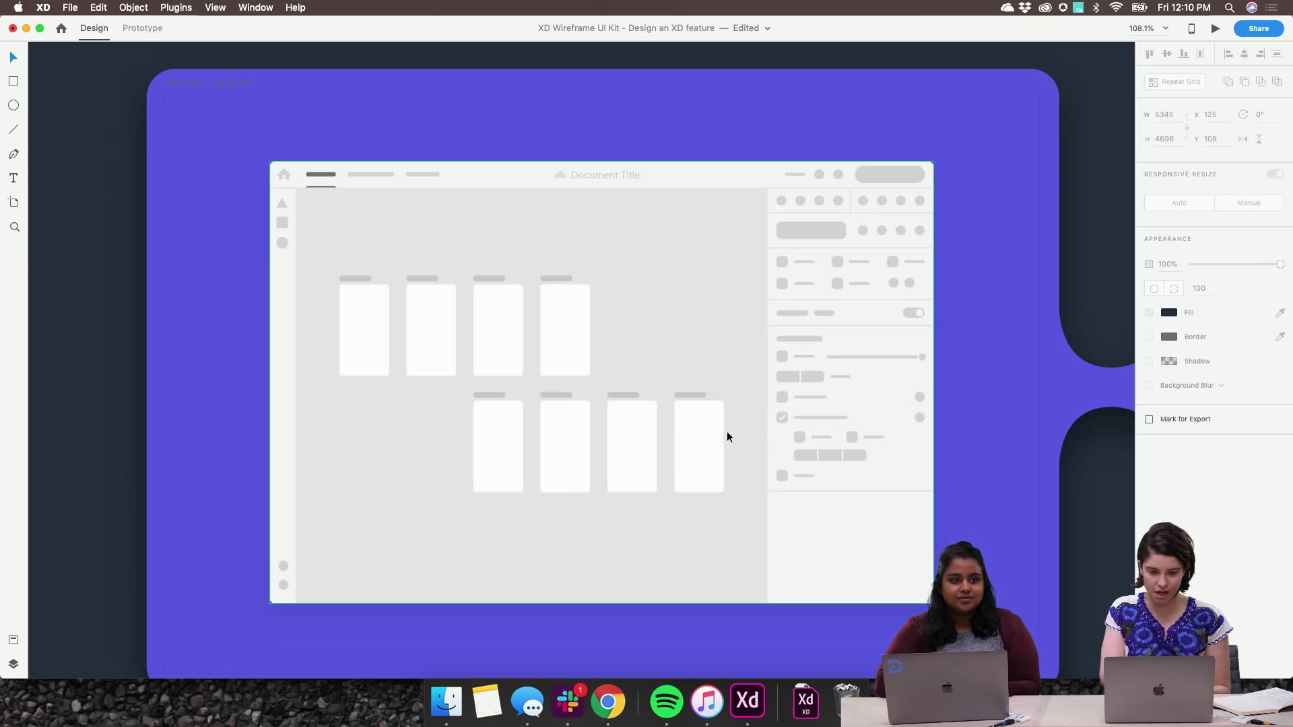
Select the TOOLS group inside the Design Tab wireframe and display the frame's layer structure.
click(642, 365)
scroll(642, 366, up, 3)
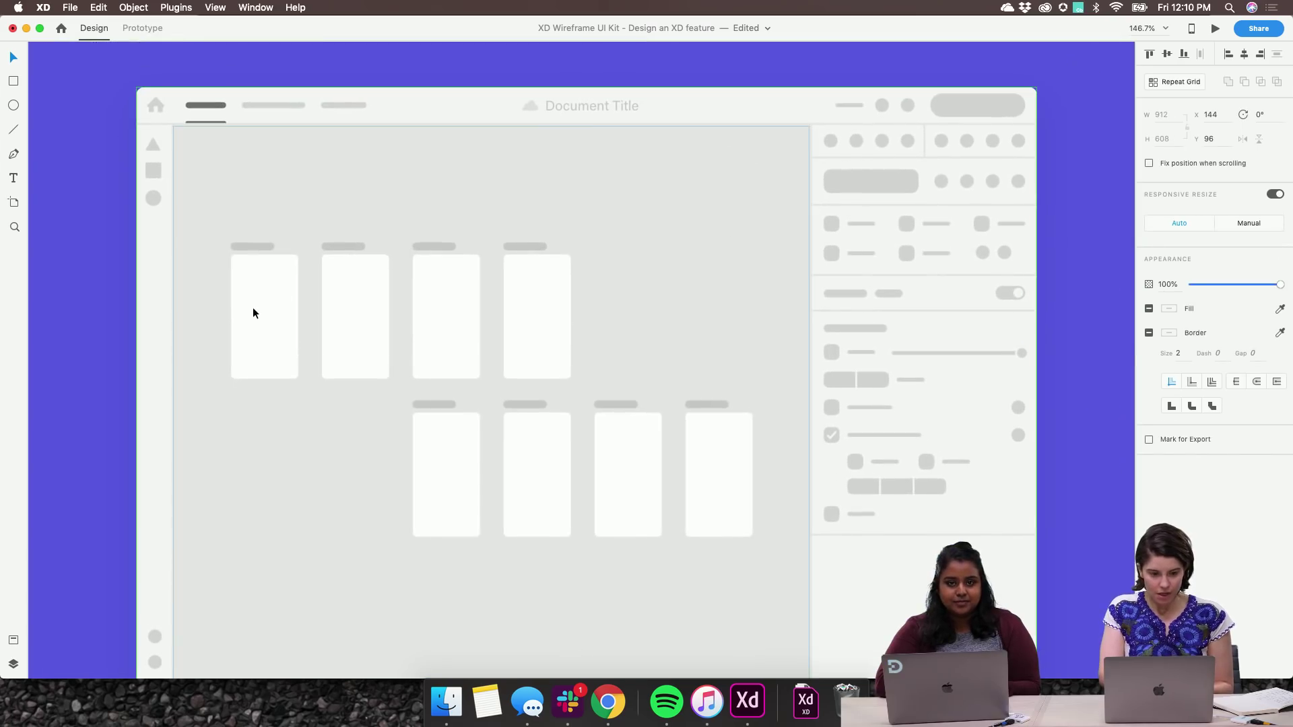
scroll(236, 373, up, 3)
scroll(236, 374, down, 4)
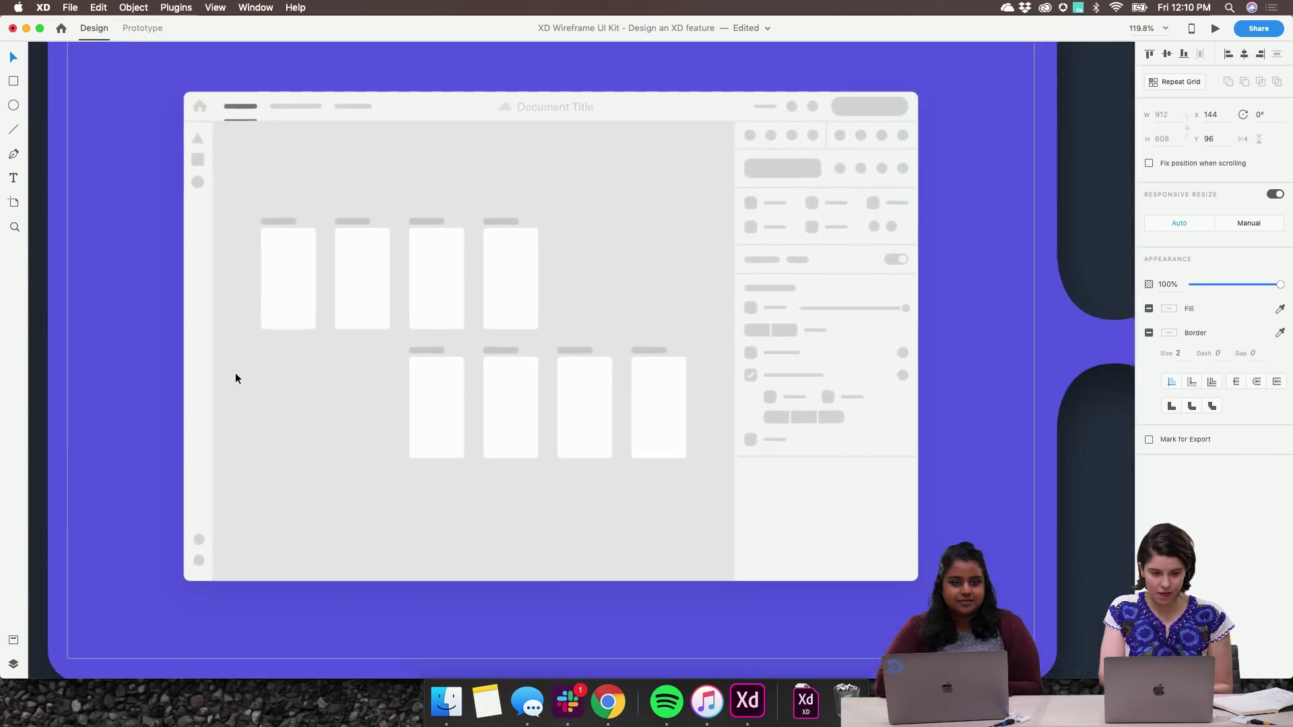
double_click(216, 380)
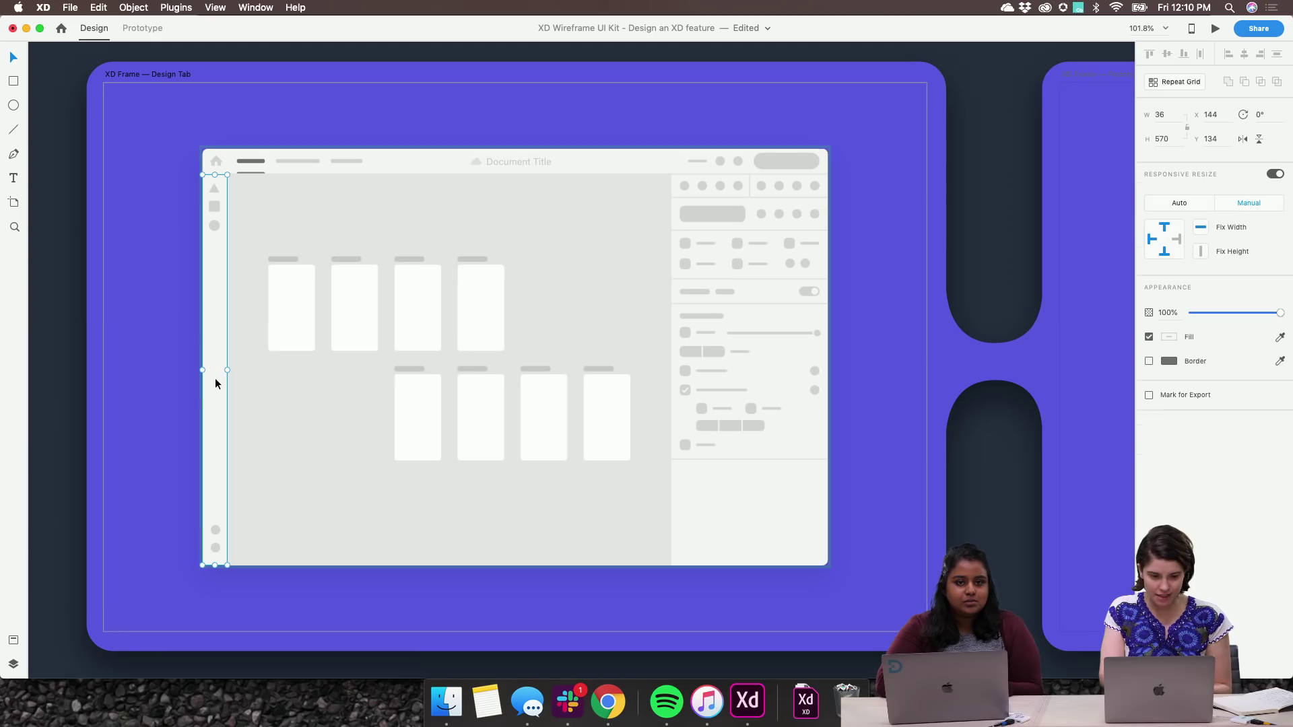
click(13, 640)
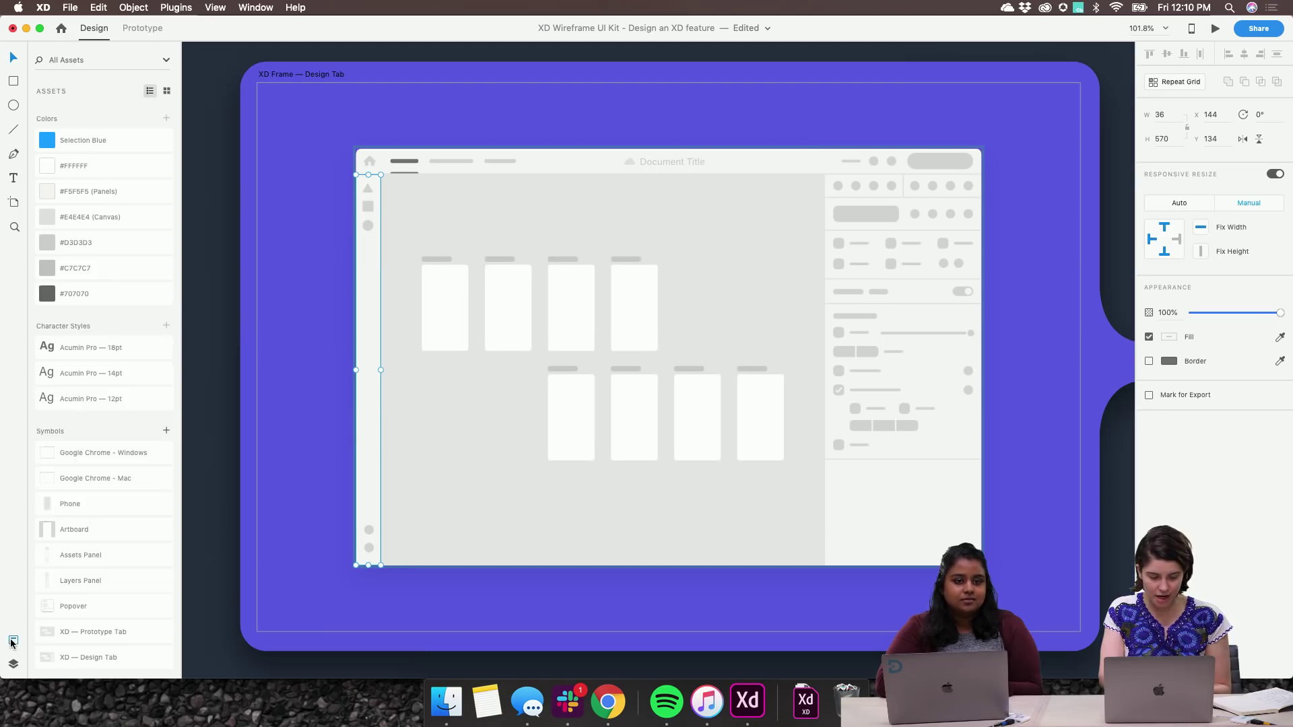
click(13, 663)
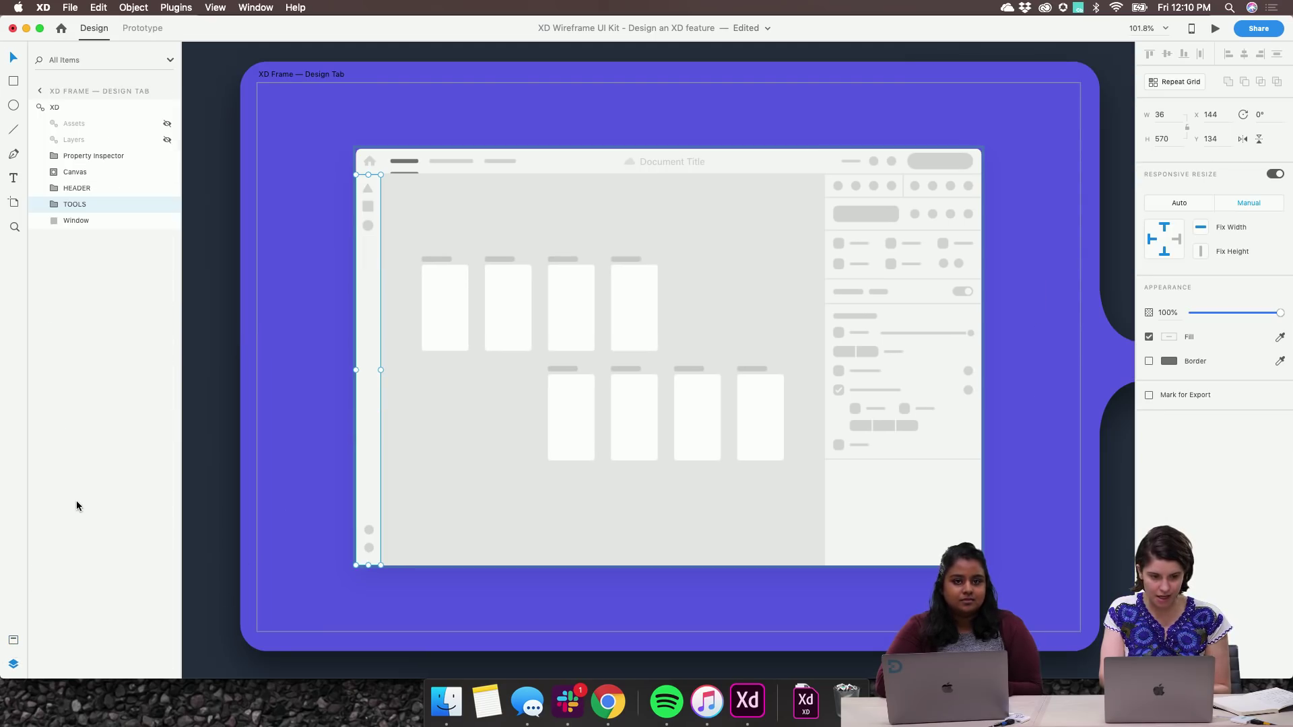
Select the TOOLS group's background, collapse the group, and unhide the Layers and Assets symbols in the Design Tab wireframe.
double_click(368, 442)
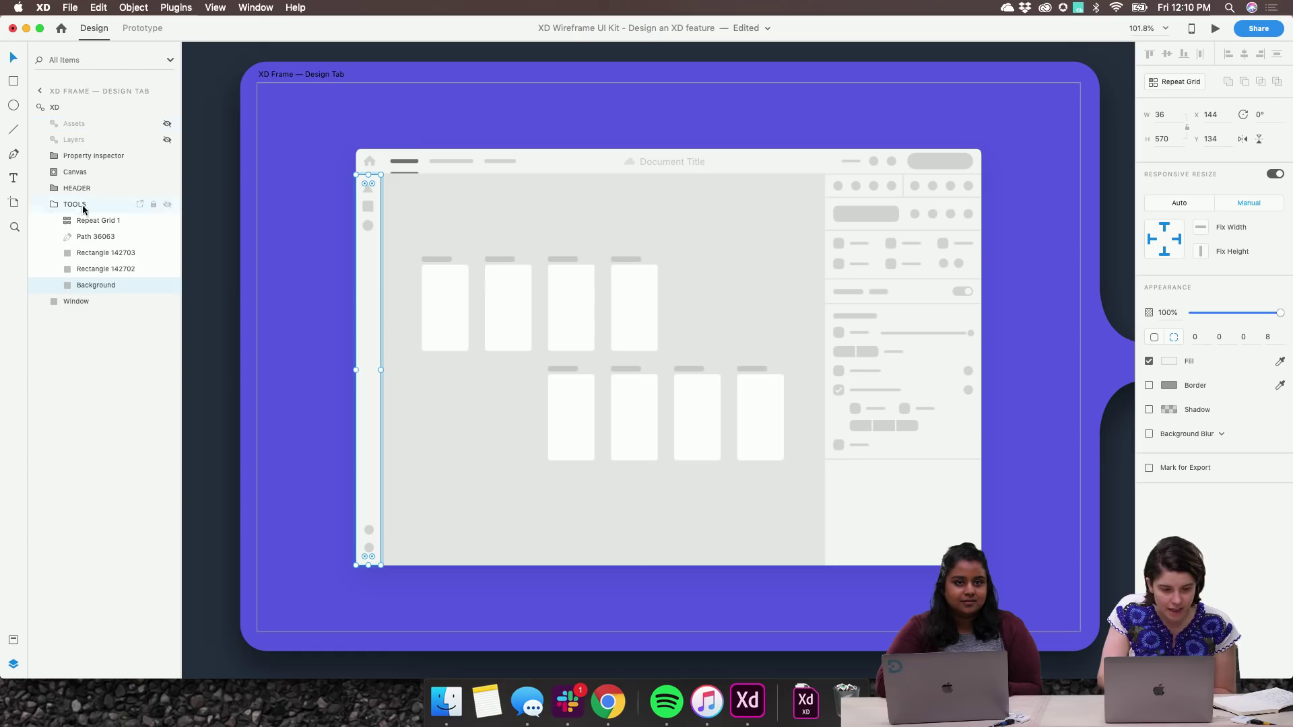
click(53, 206)
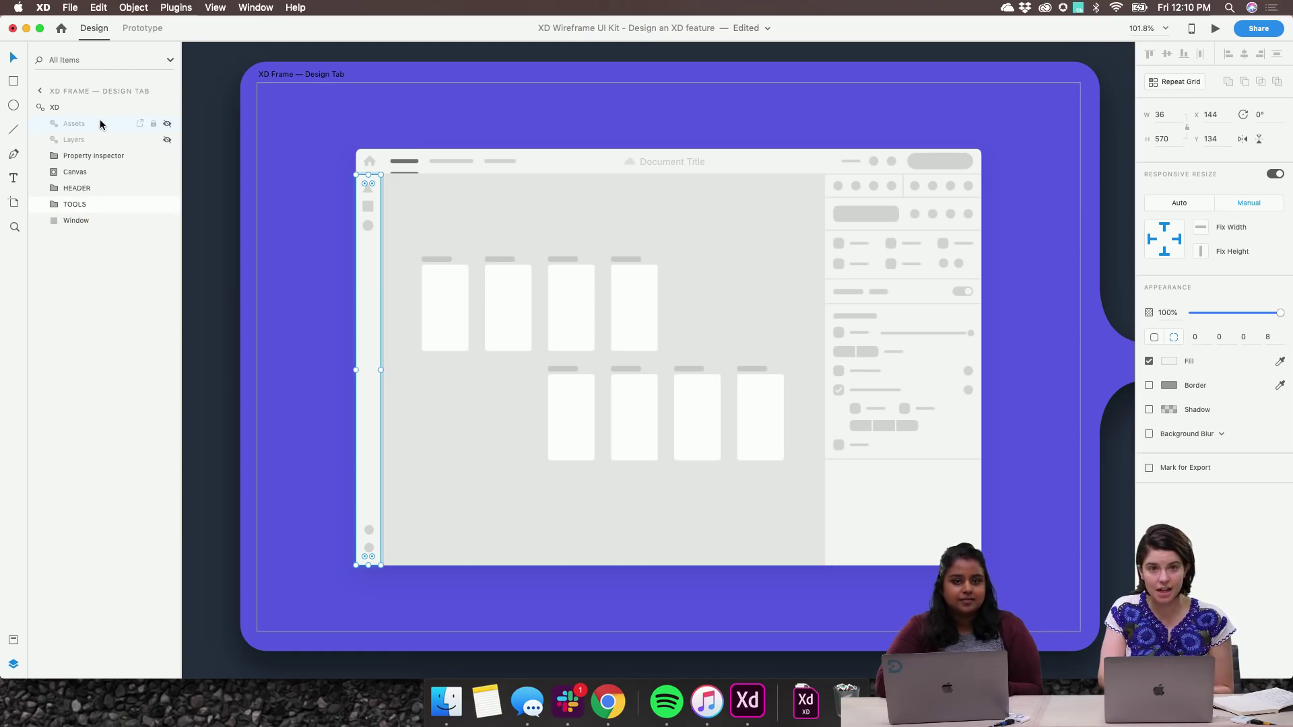
click(167, 139)
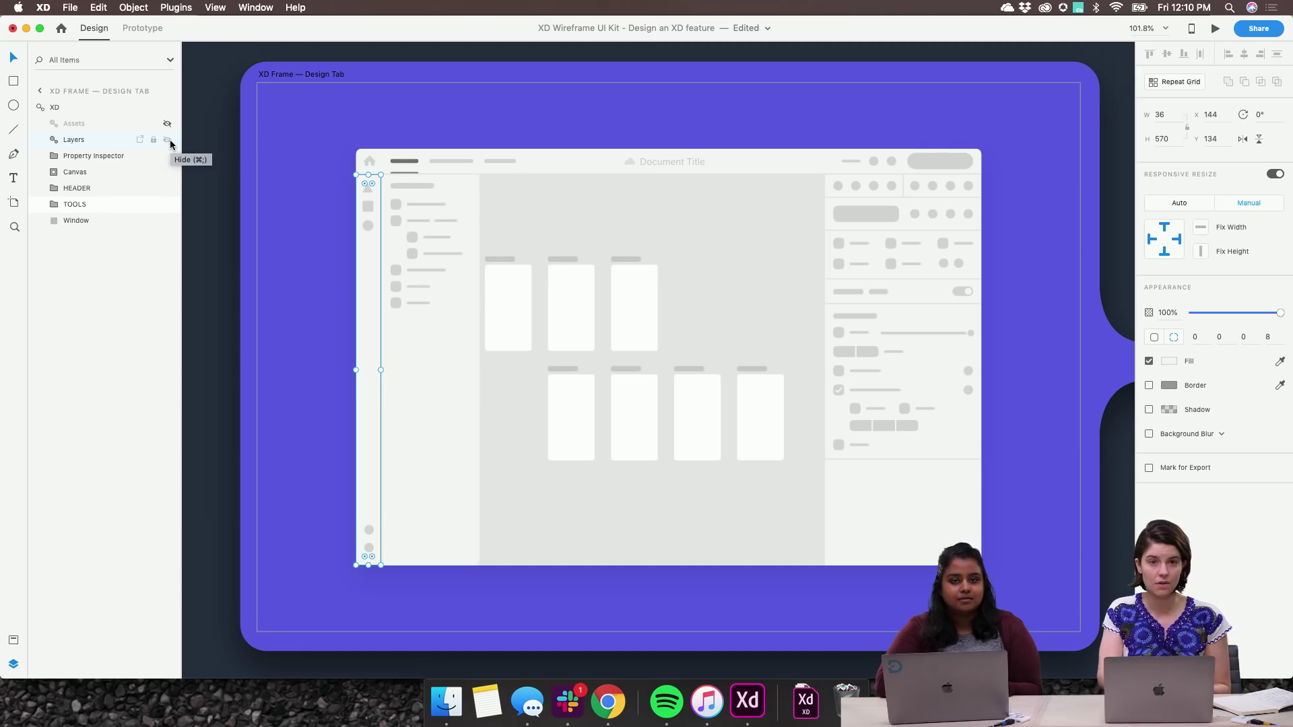
click(167, 124)
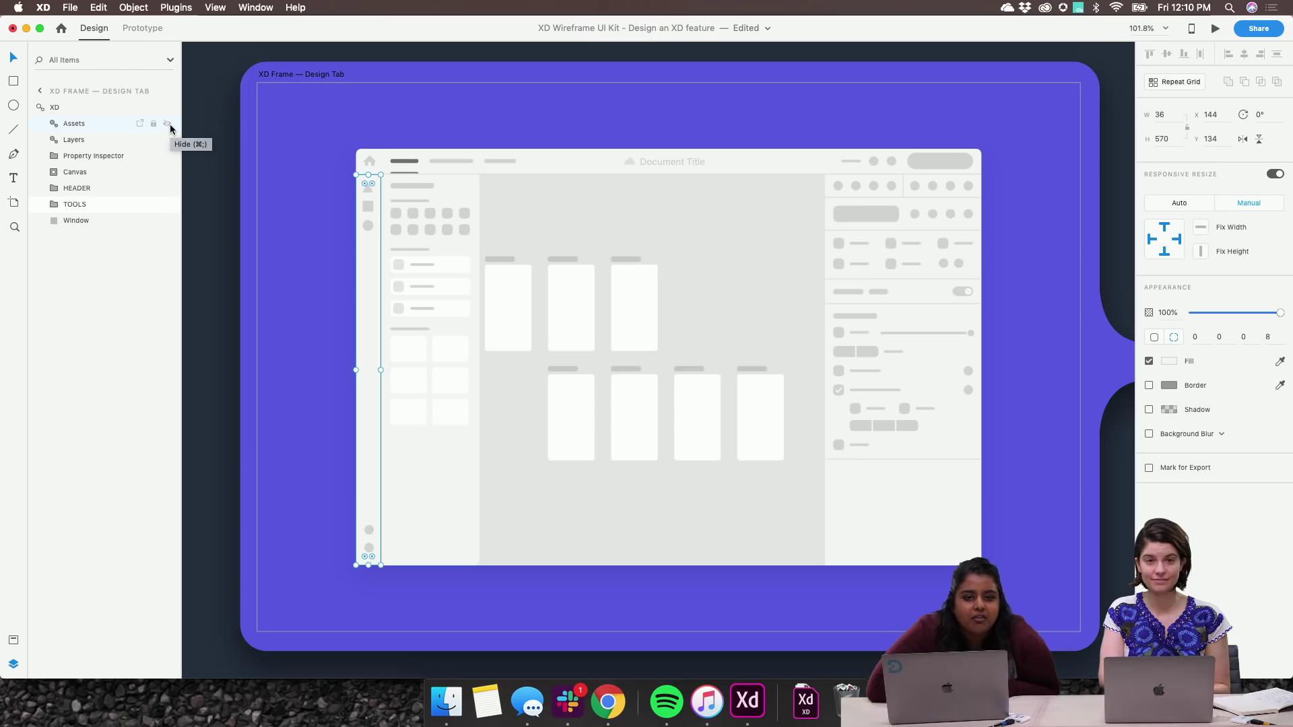
Hide the Assets and Layers symbols in the Design Tab wireframe and clear the selection.
click(167, 123)
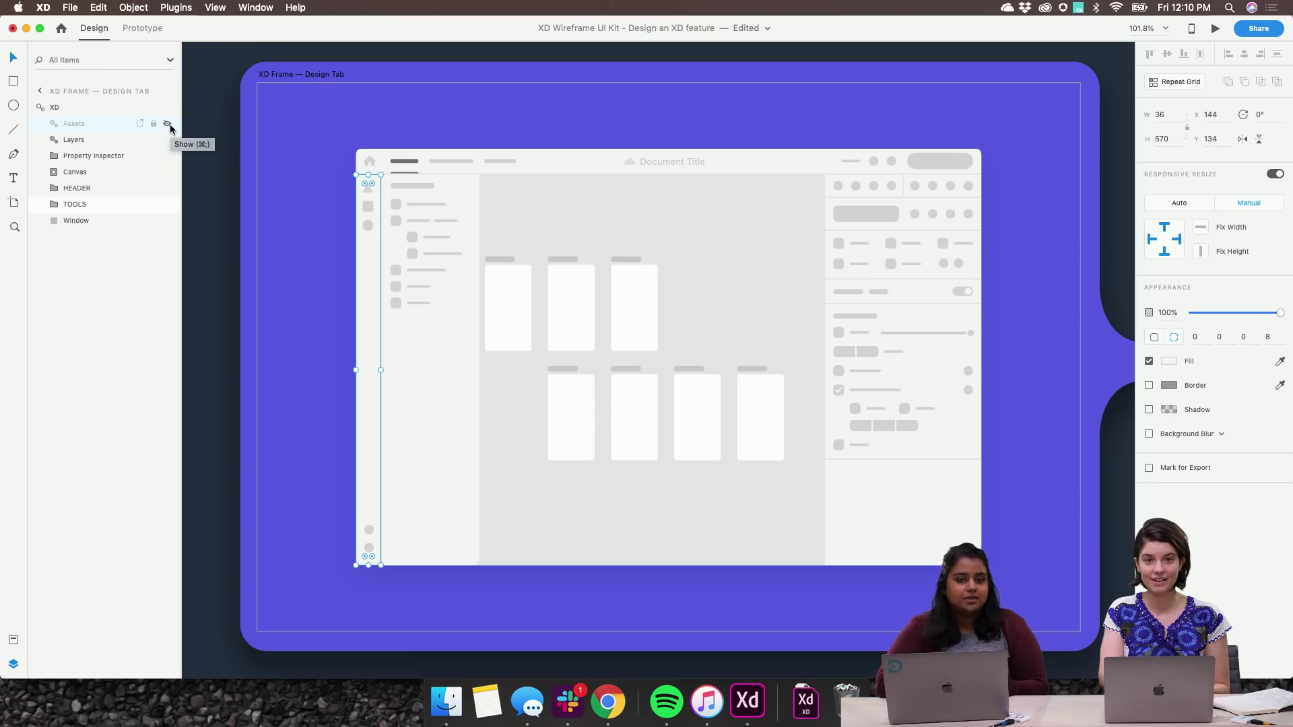
click(167, 139)
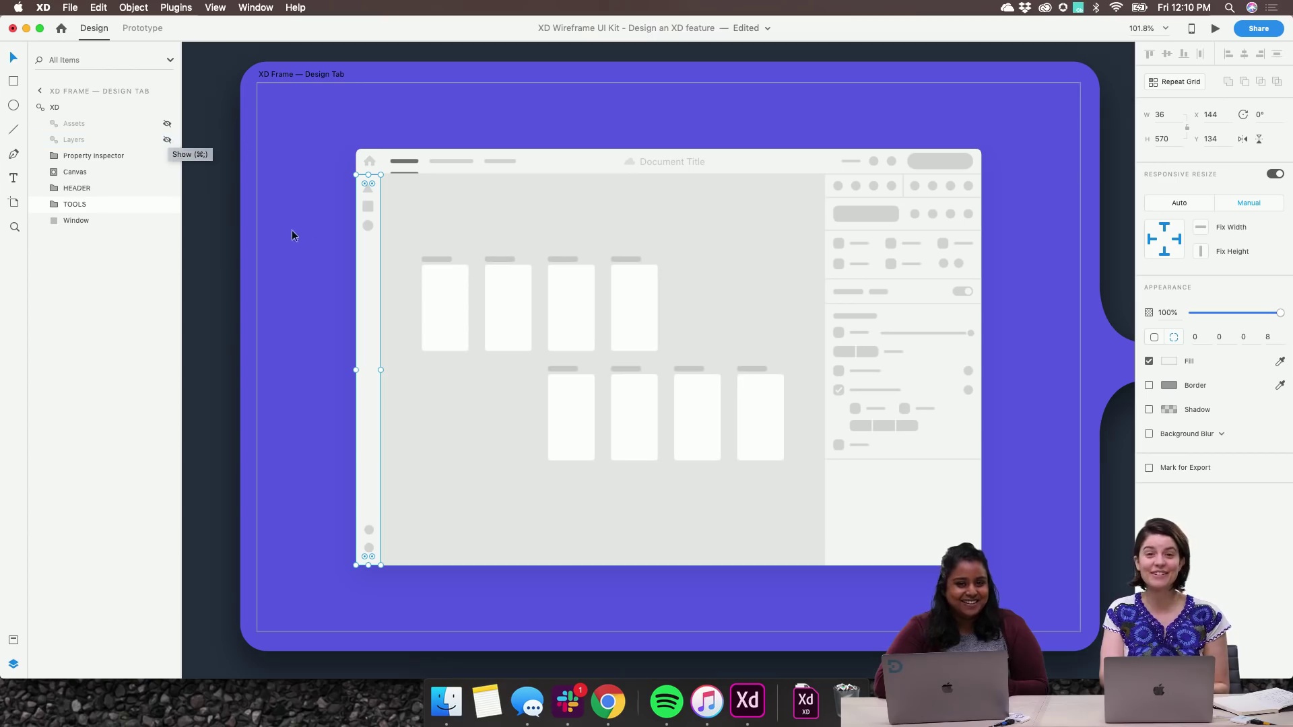
click(321, 249)
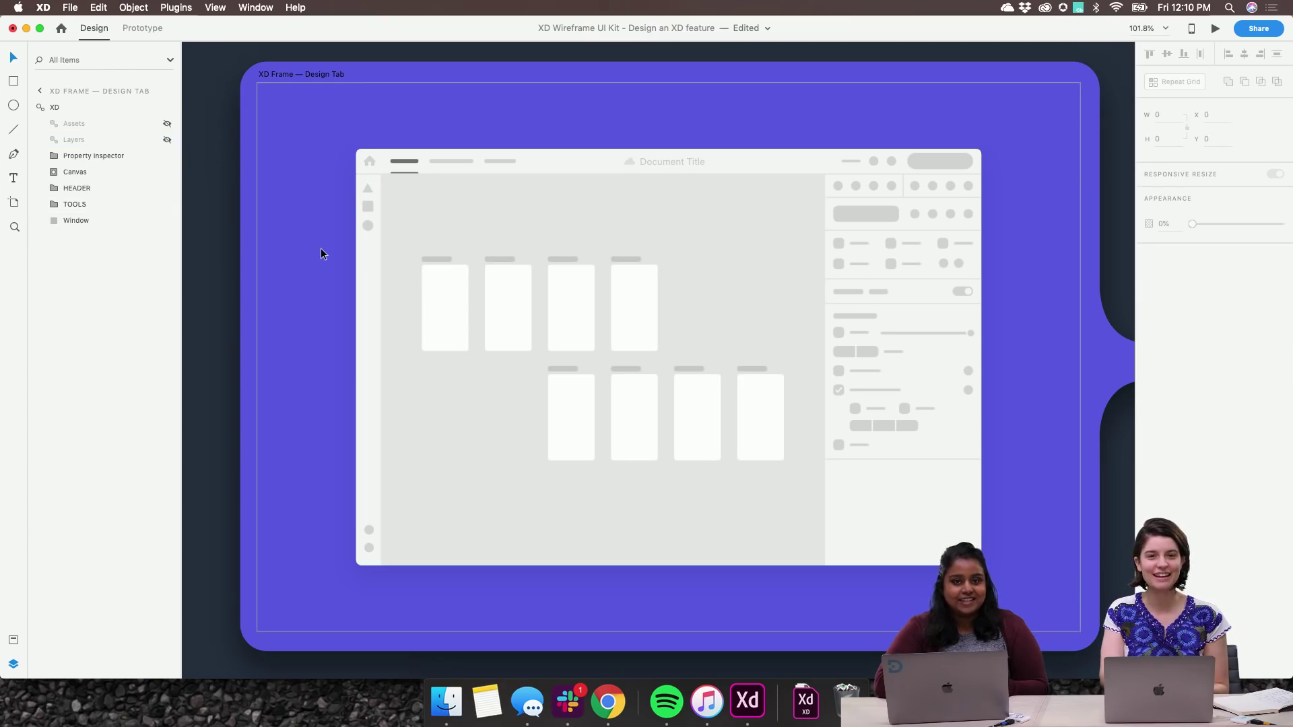
Examine the Design Tab wireframe with its side panels hidden, including the locked Blue backdrop and the caption.
scroll(321, 253, down, 2)
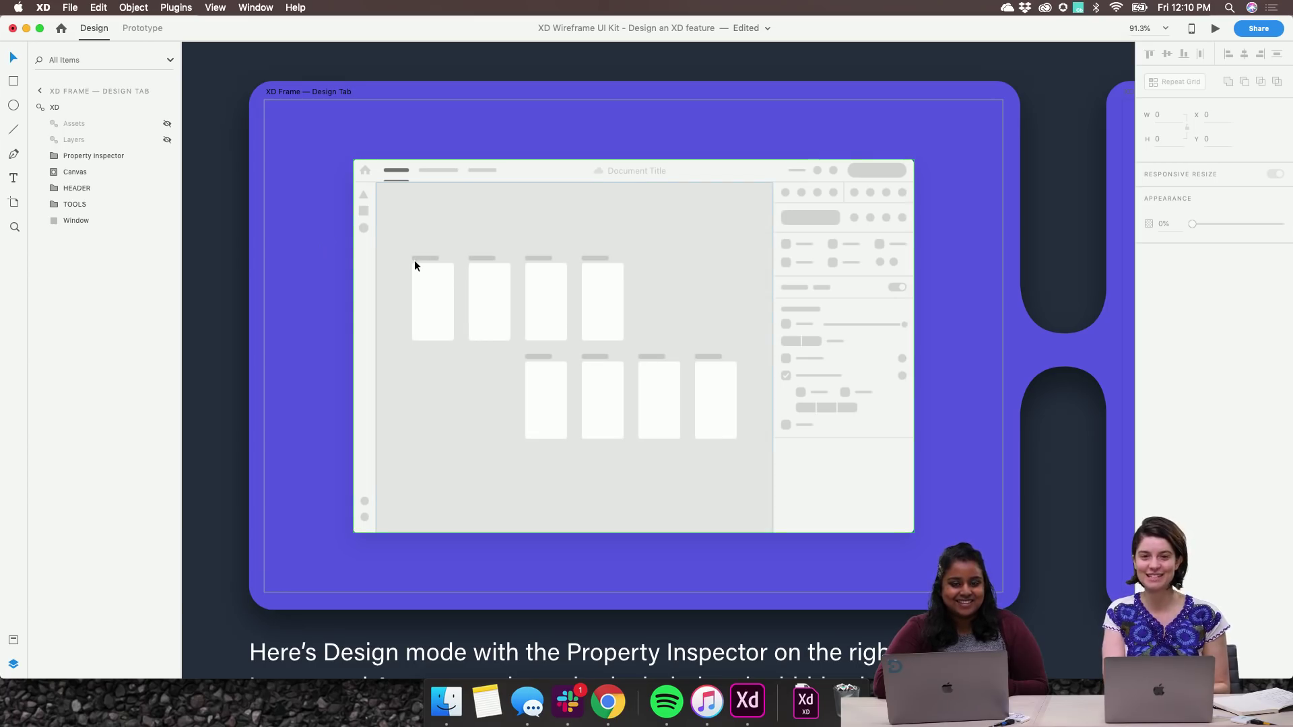
scroll(414, 261, right, 3)
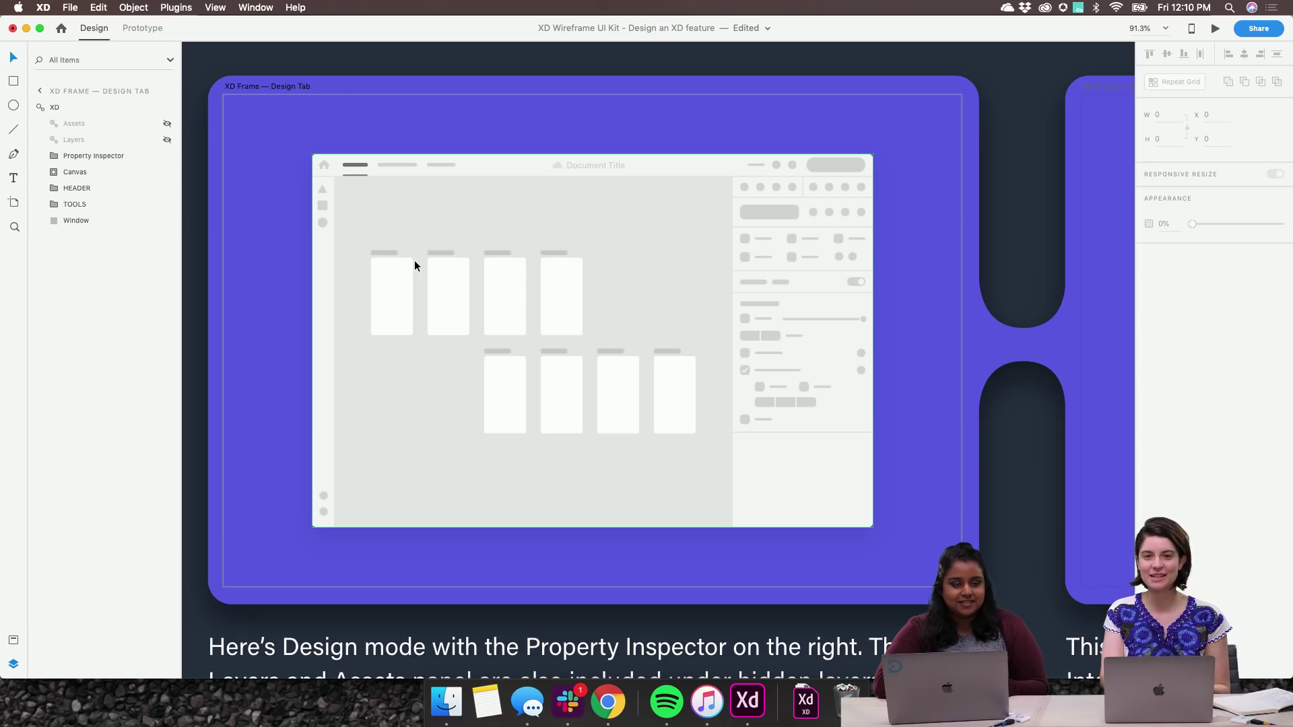
scroll(415, 262, up, 2)
scroll(414, 263, left, 2)
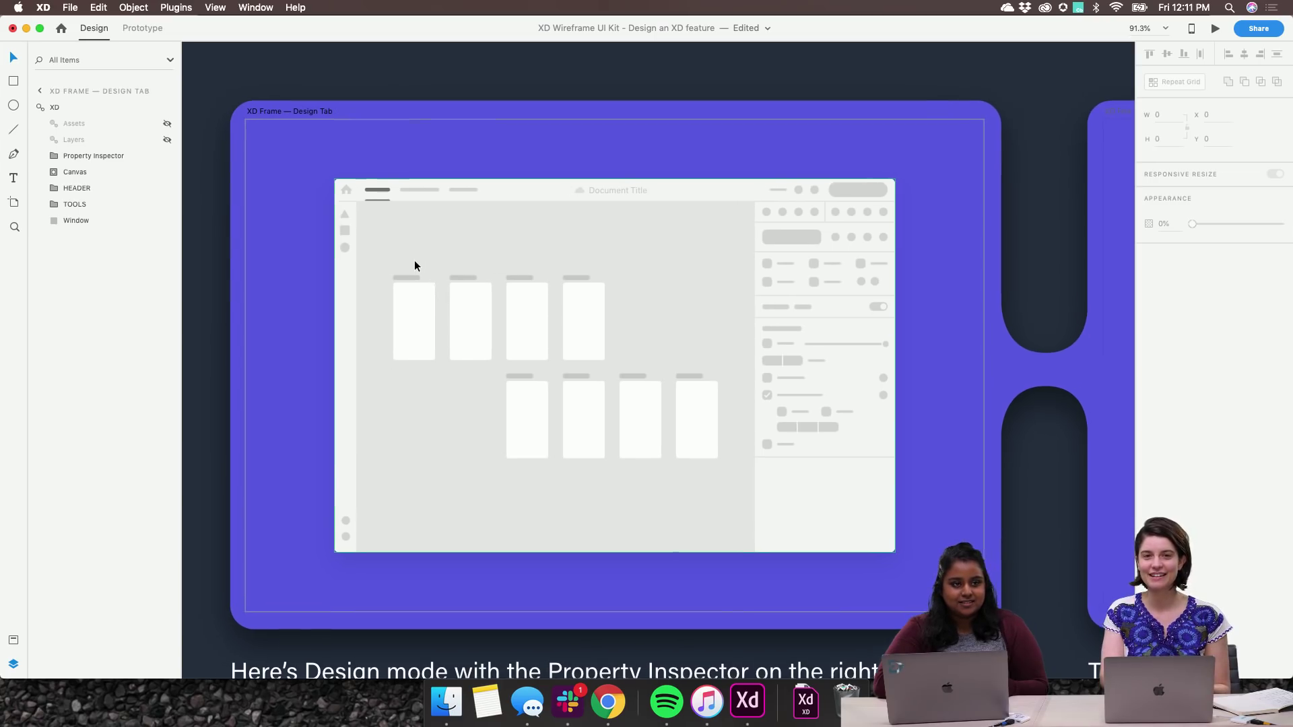
click(601, 109)
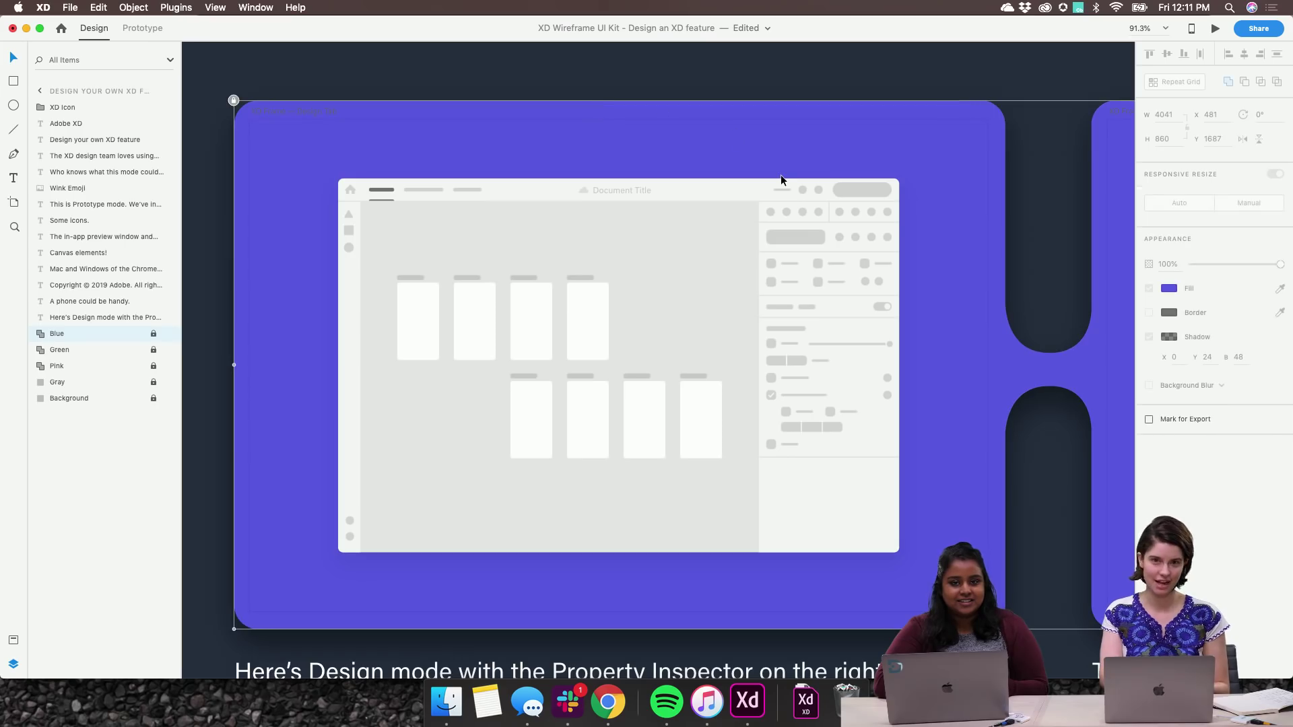
scroll(781, 177, down, 2)
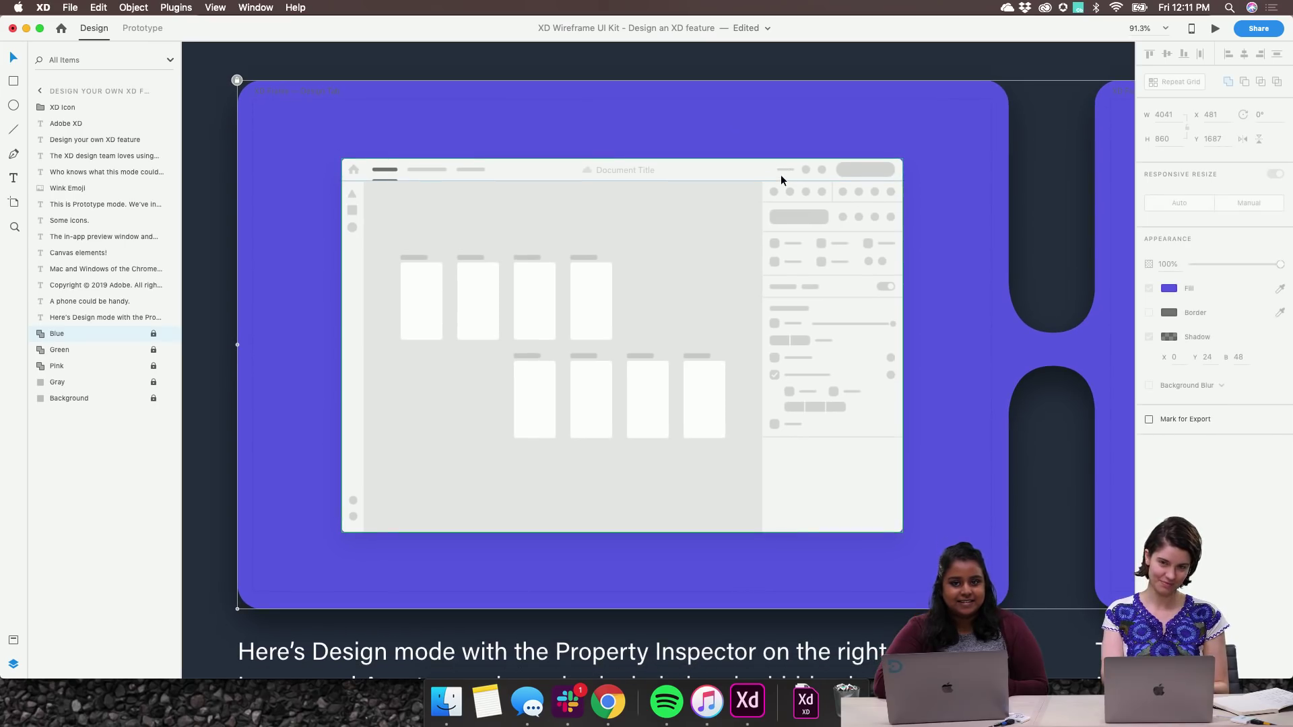
scroll(781, 176, down, 3)
scroll(781, 177, right, 2)
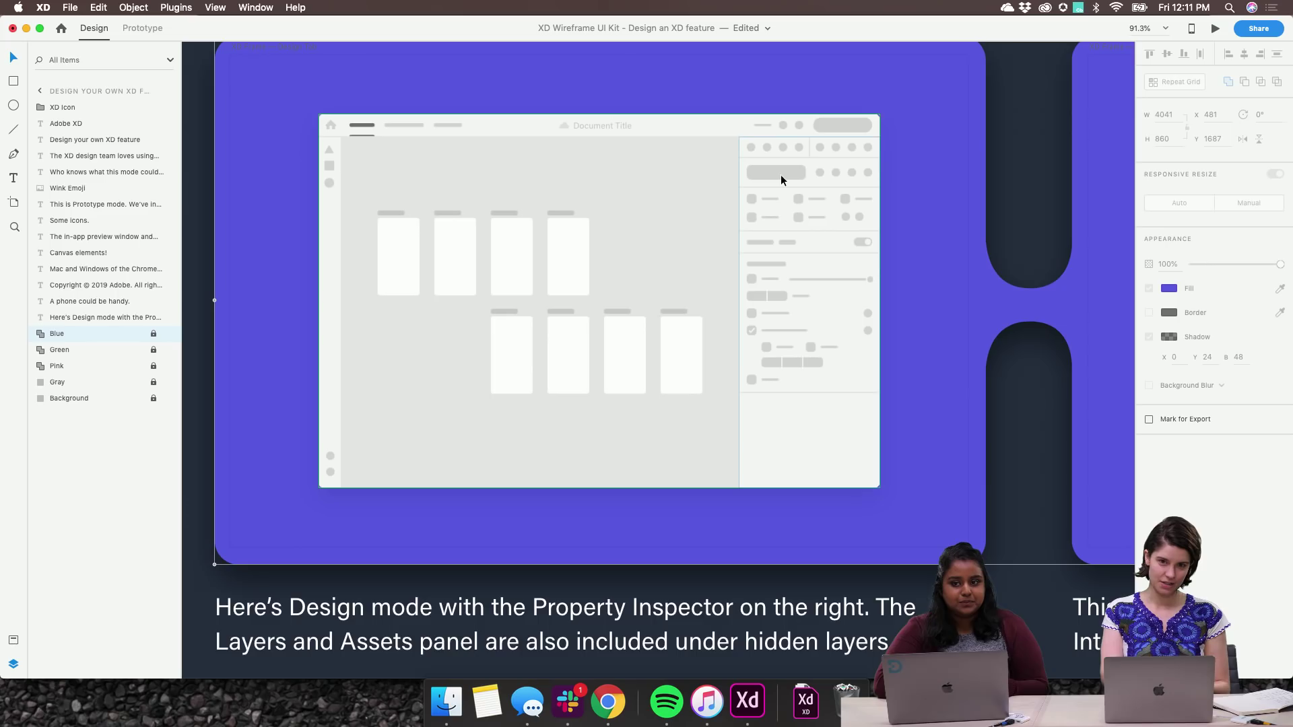
scroll(781, 179, up, 3)
scroll(781, 178, right, 2)
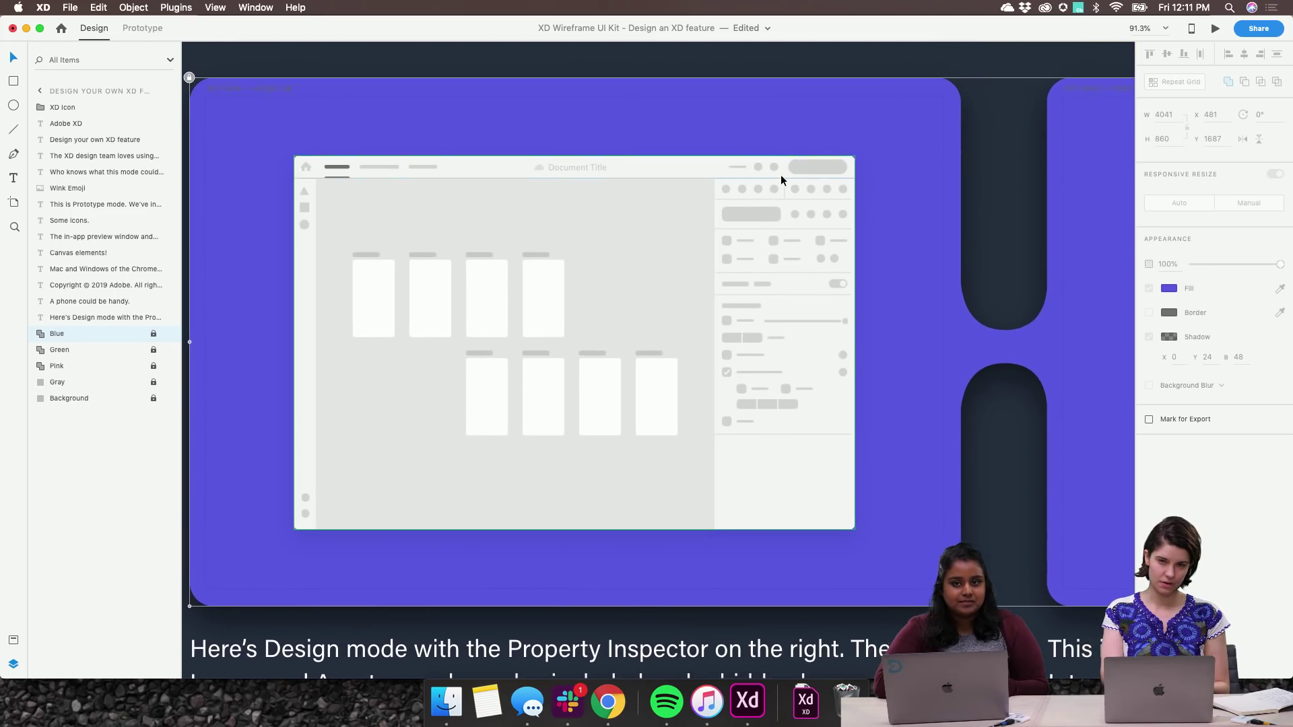
Bring the Prototype Tab wireframe into view, hide the document's layer list, and select the dark background.
scroll(781, 175, right, 15)
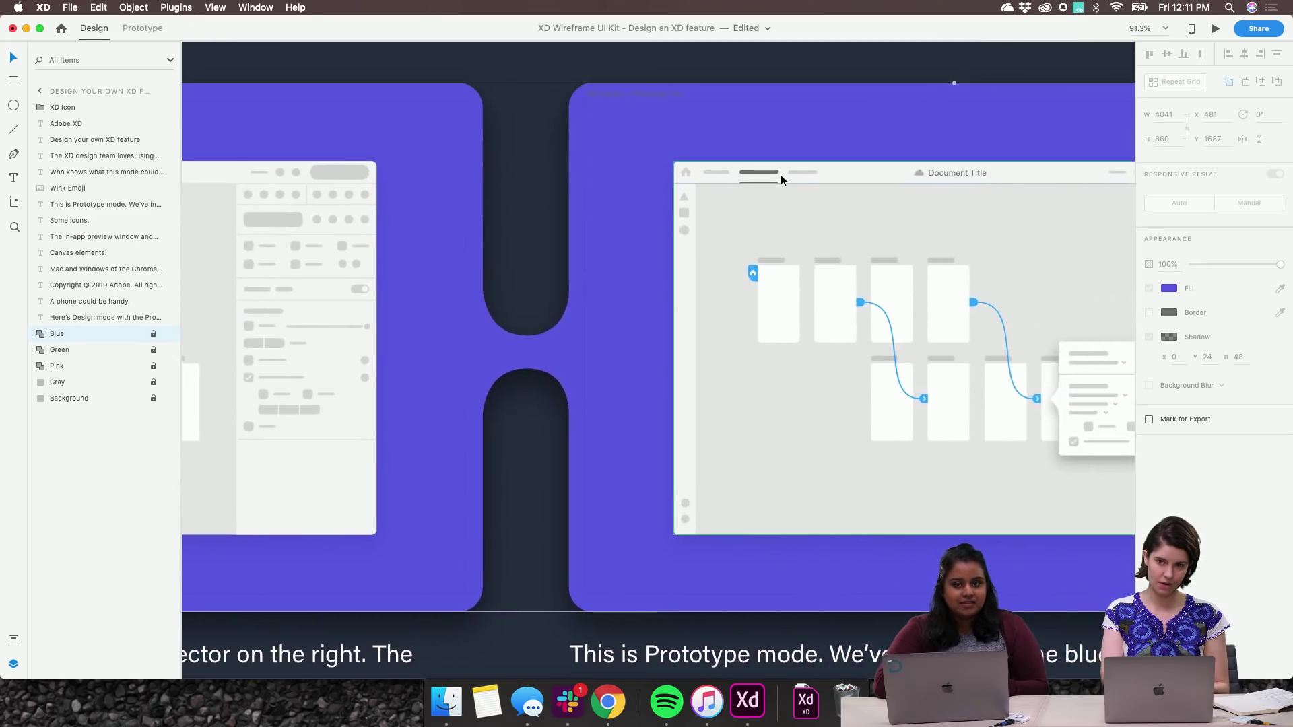
scroll(781, 175, right, 5)
scroll(781, 175, right, 2)
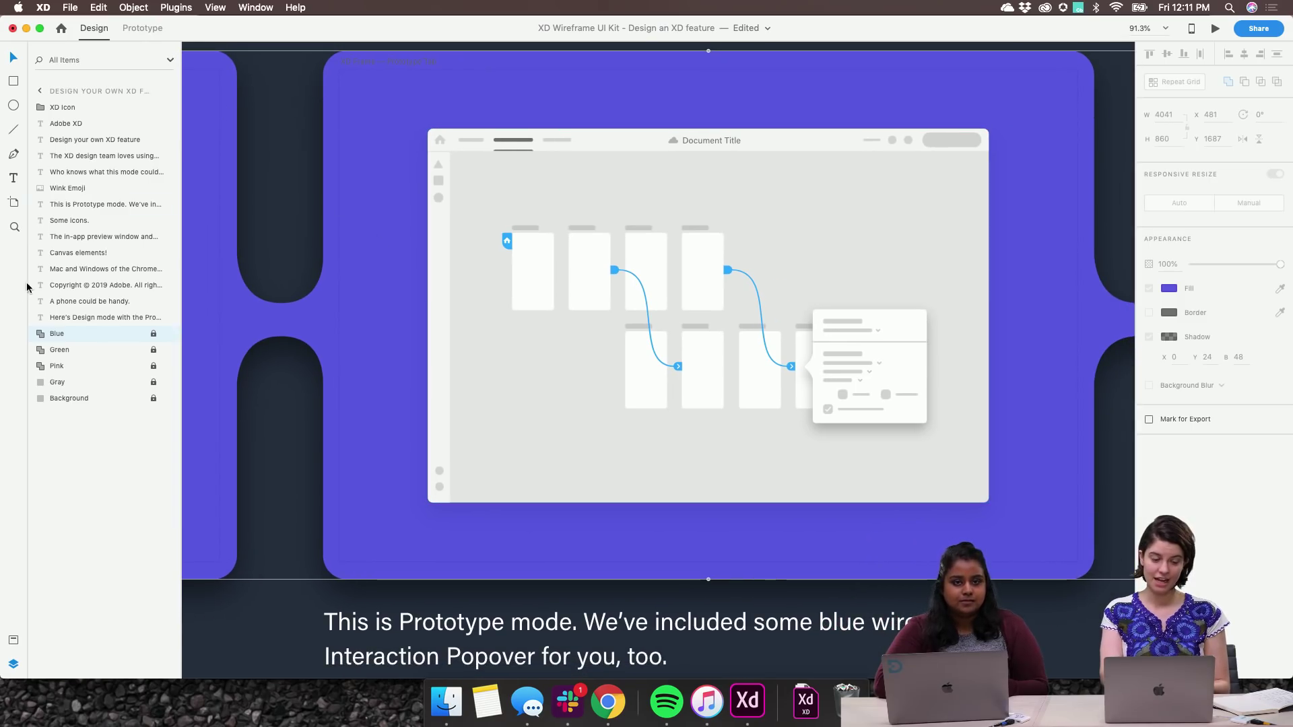
click(13, 663)
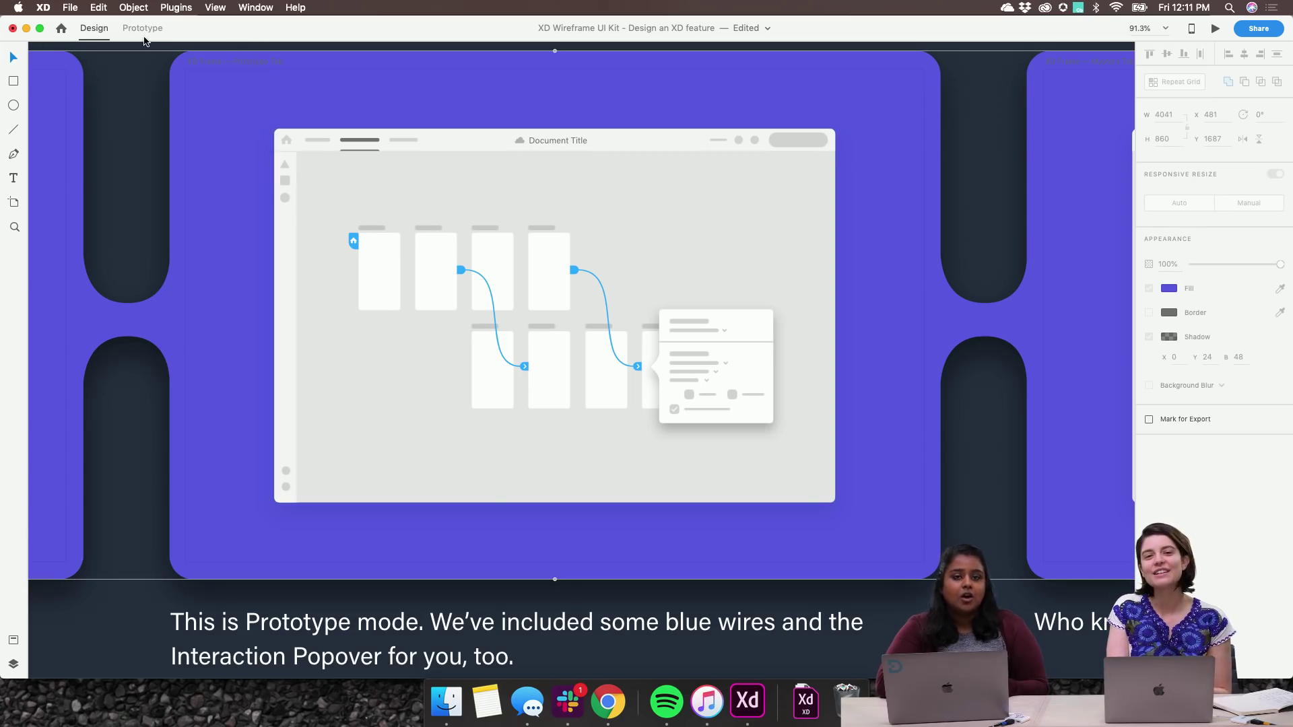
scroll(234, 232, down, 1)
scroll(234, 232, up, 1)
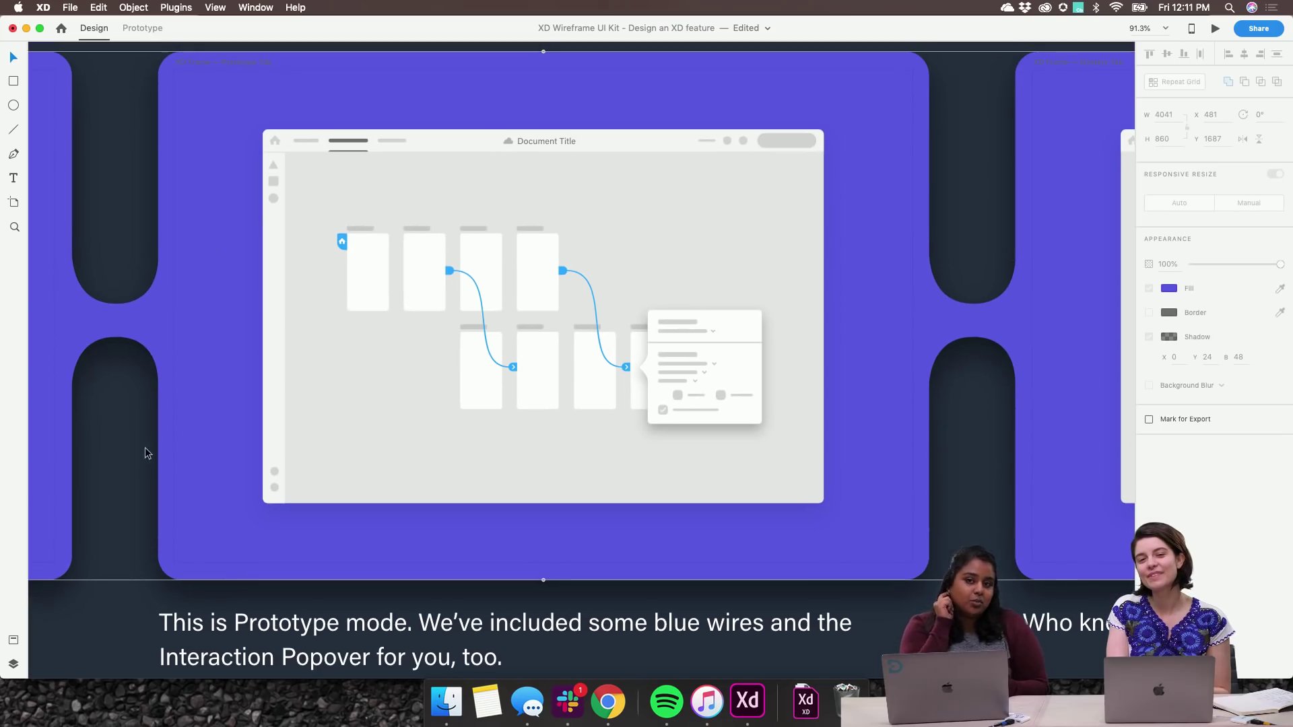
click(128, 534)
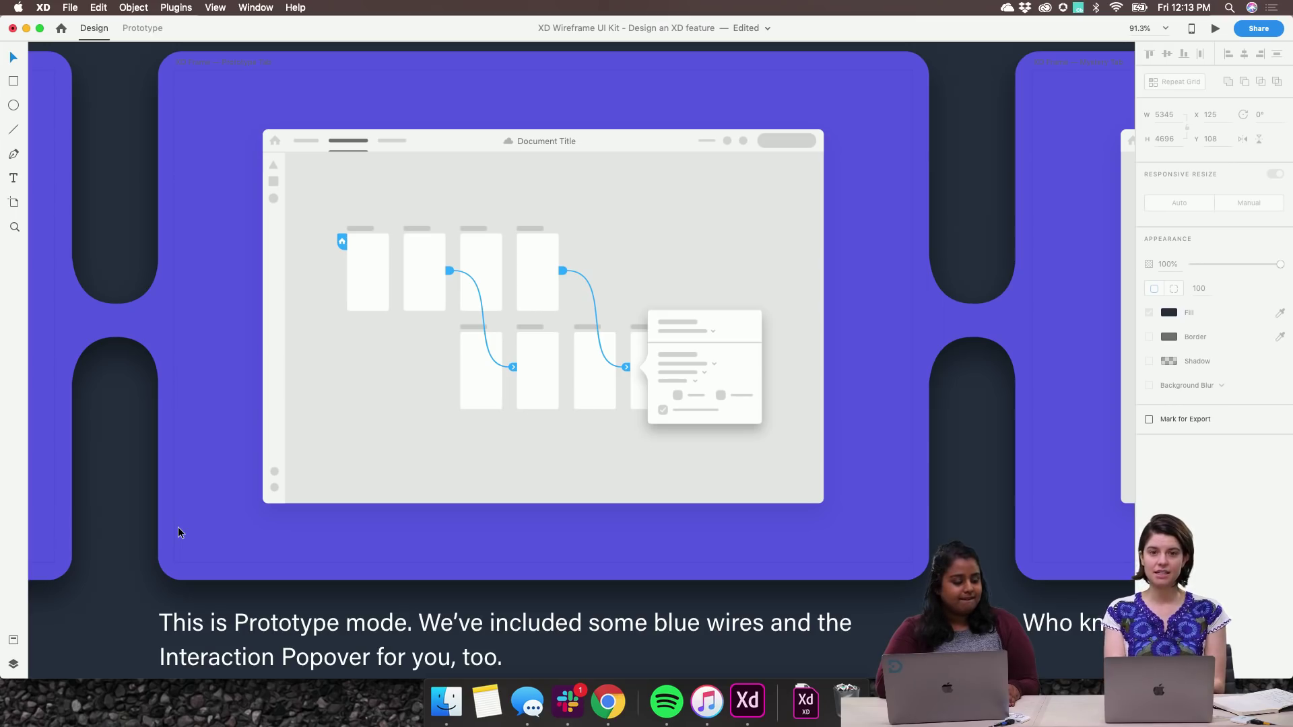
Switch to Prototype mode, select the XD Frame — Prototype Tab artboard and pull a wire from its connection handle.
click(143, 28)
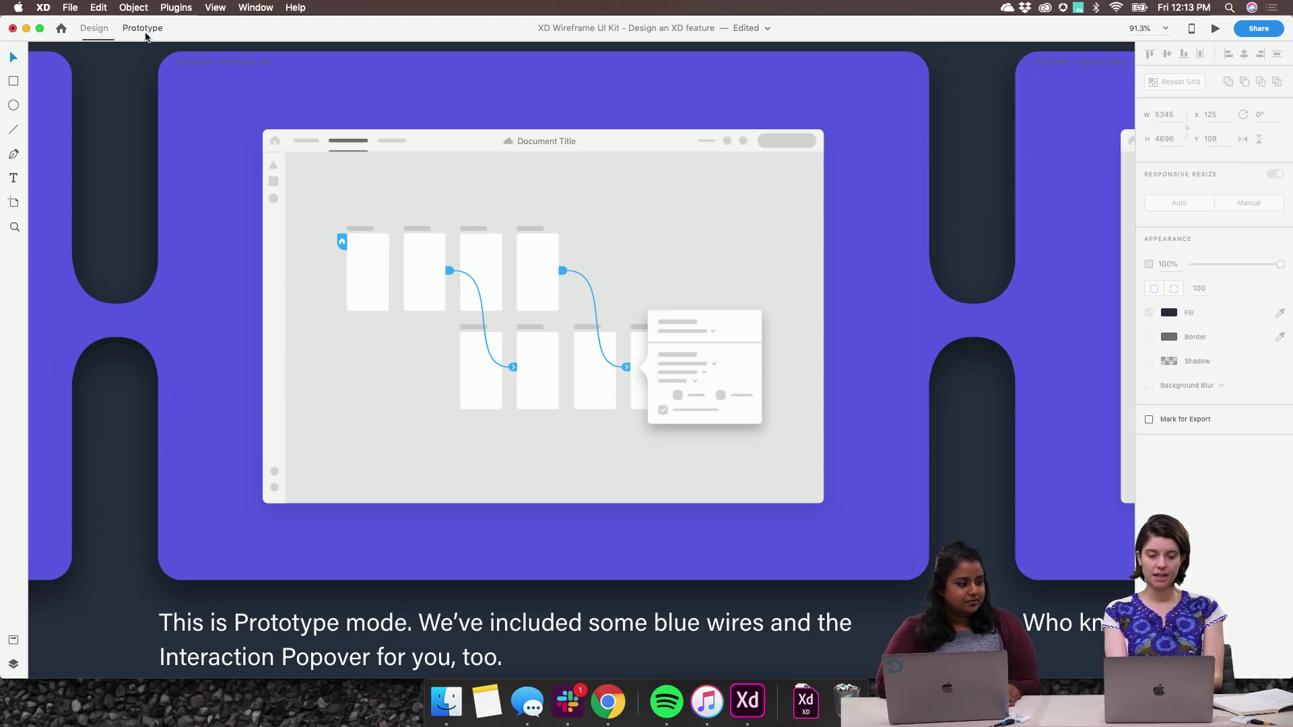
scroll(241, 205, down, 10)
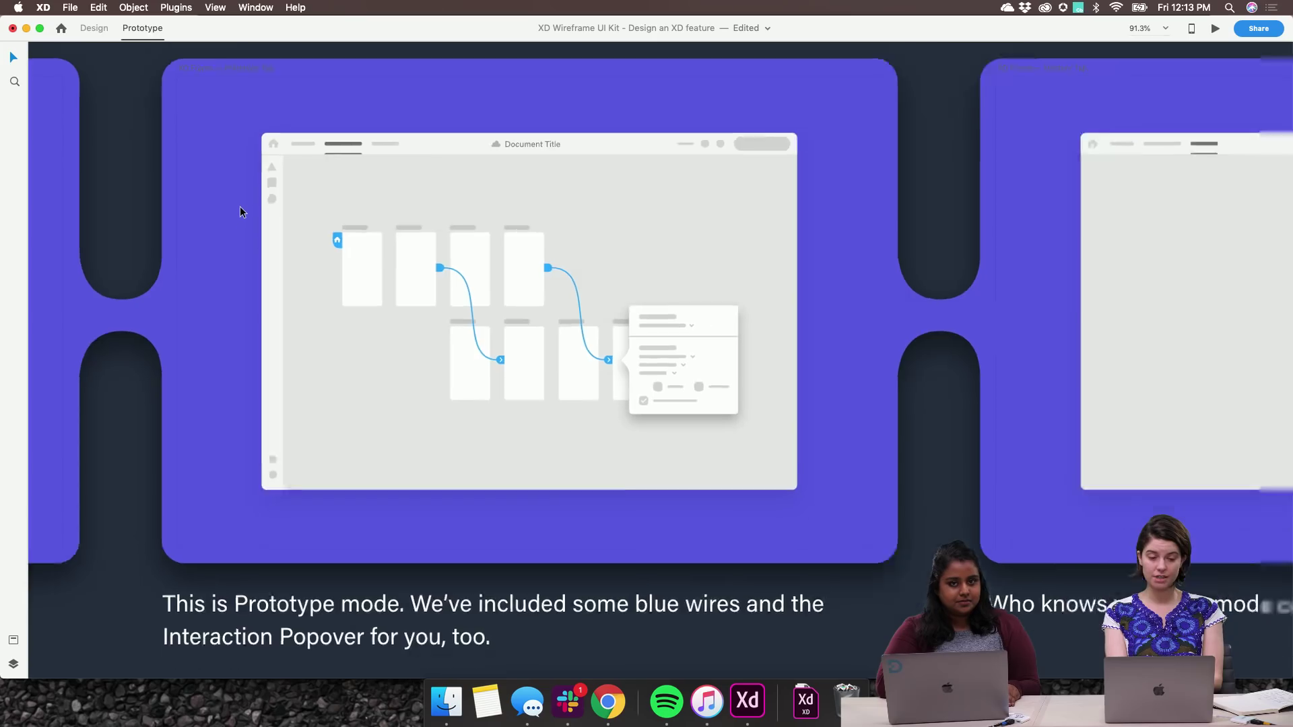
scroll(276, 196, up, 10)
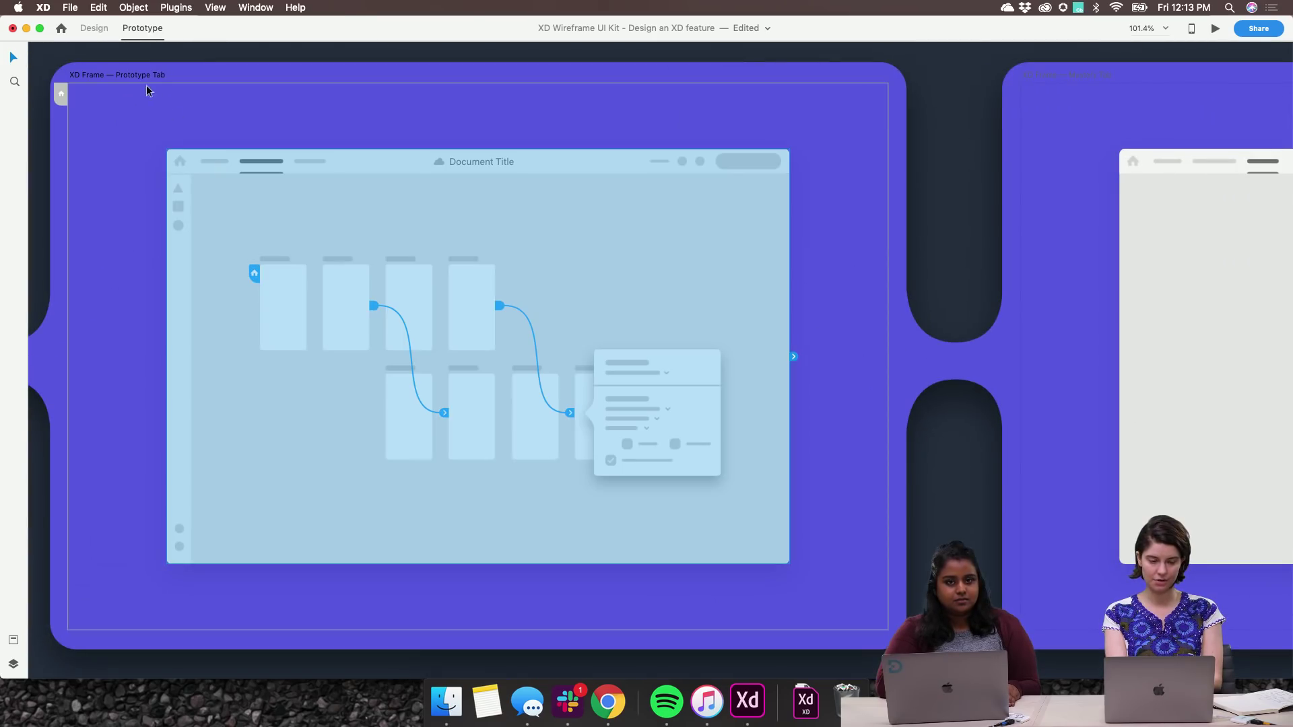
click(130, 74)
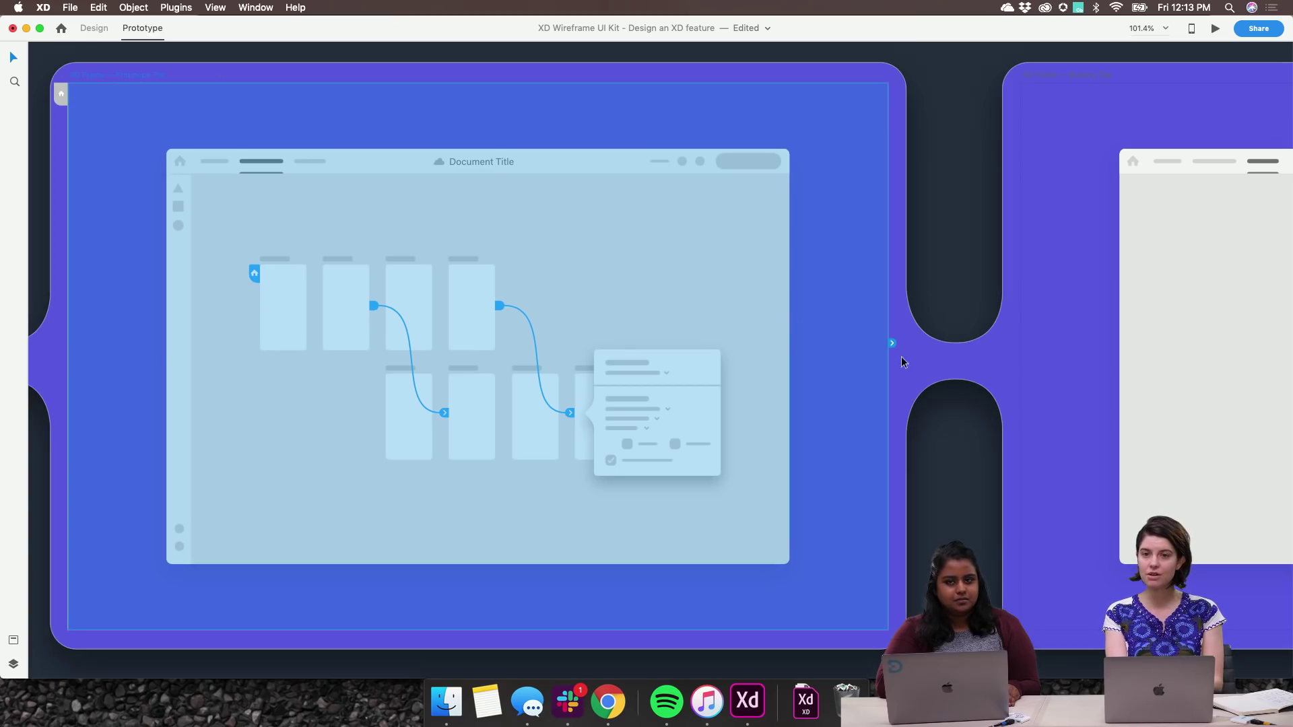
drag(894, 355, 970, 412)
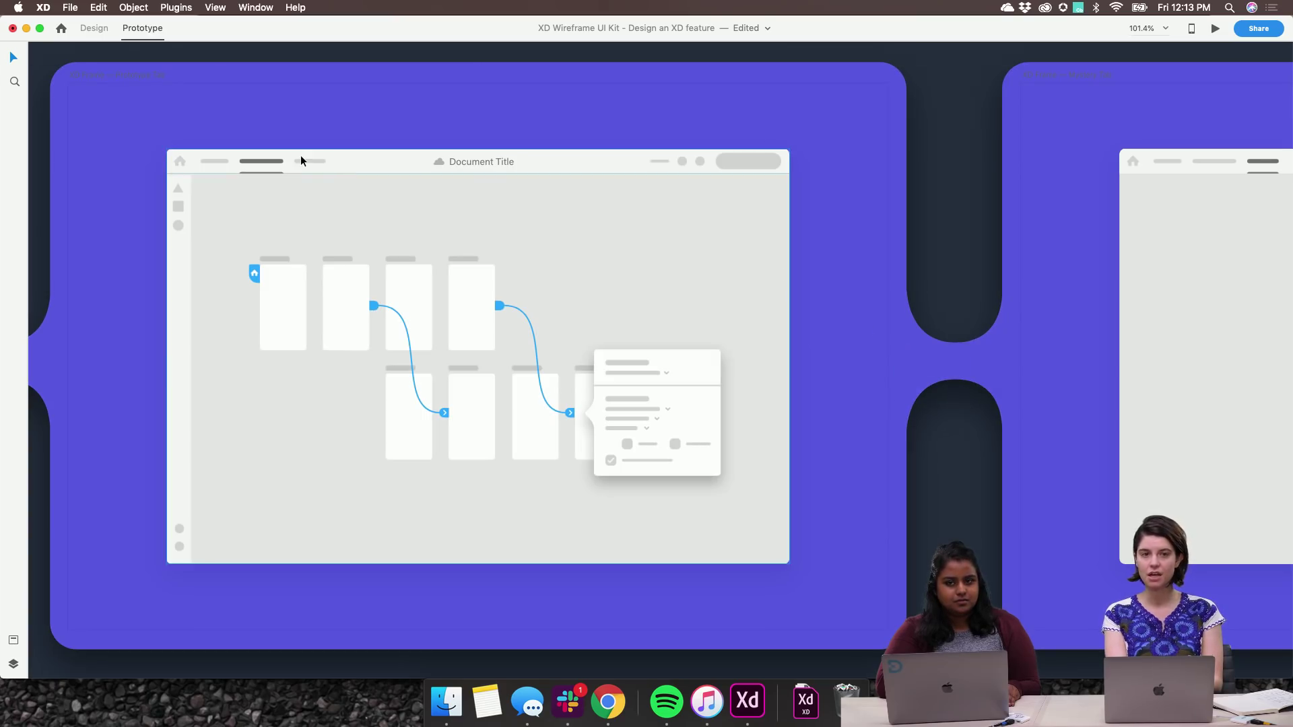
click(131, 75)
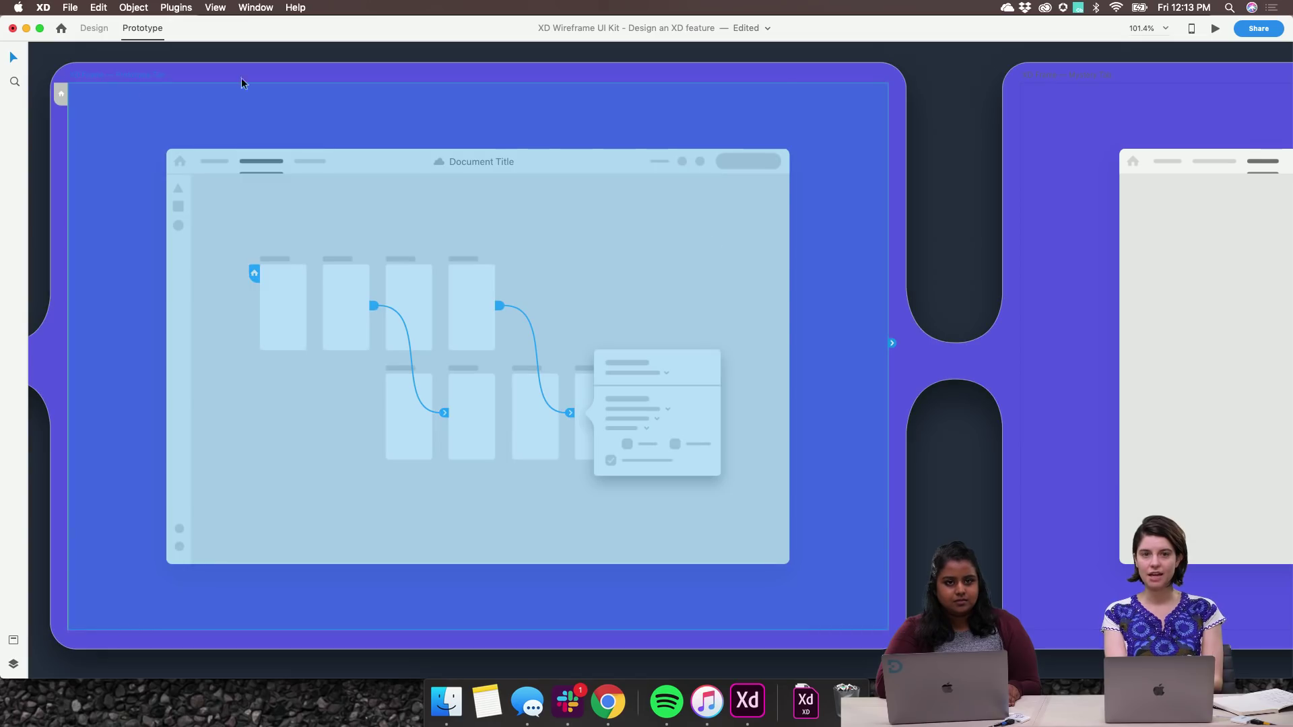
drag(892, 343, 1018, 390)
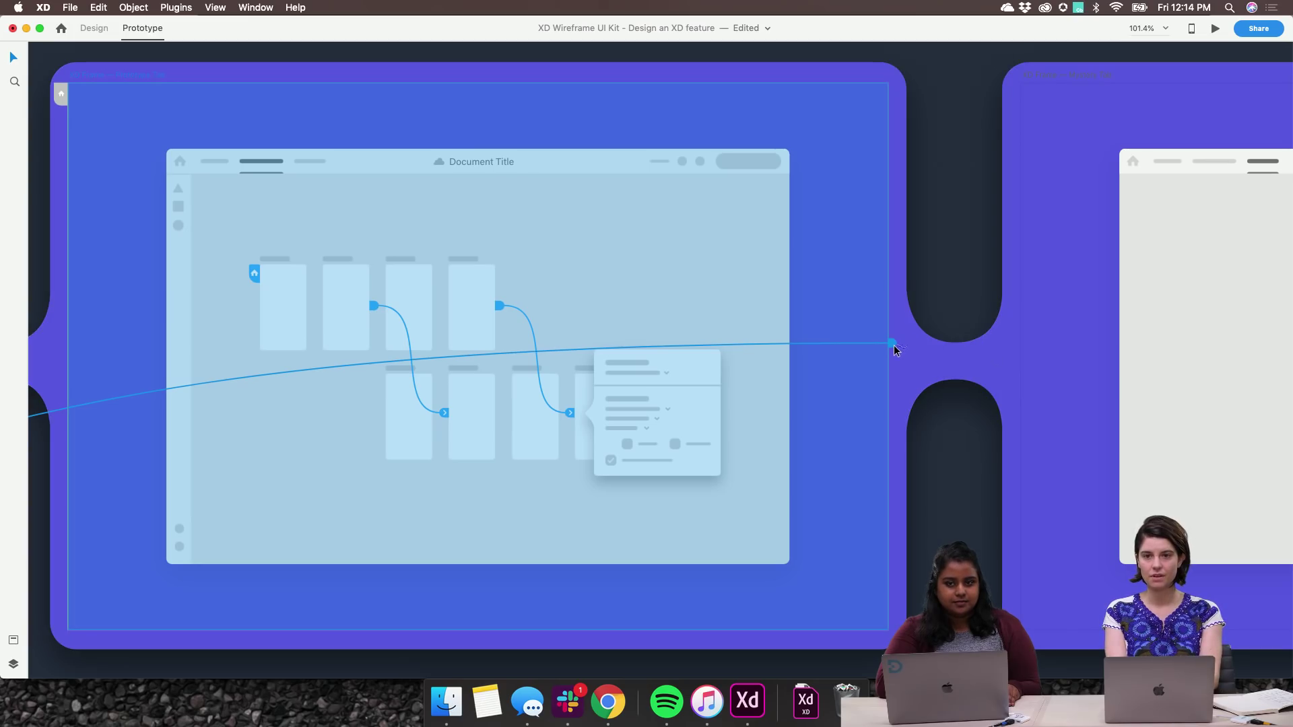
drag(893, 344, 920, 358)
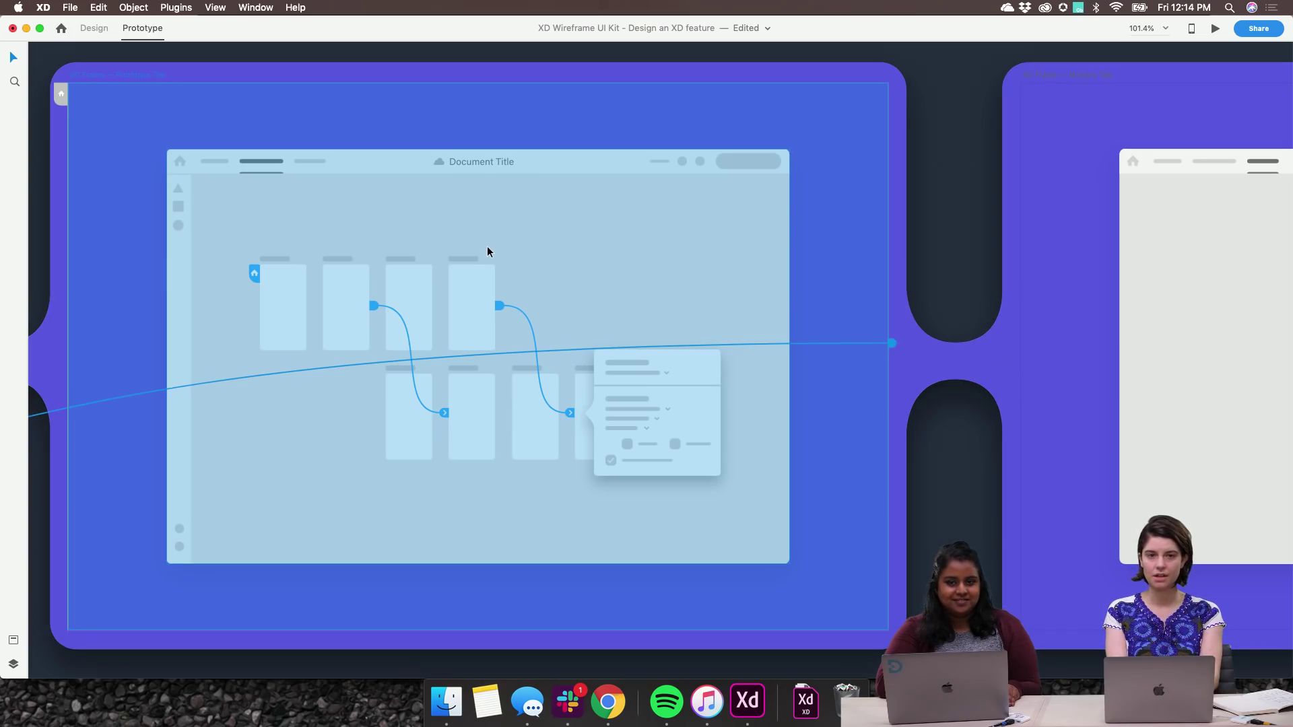
Return to Design mode and examine the home marker, blue wires and Interaction Popover in the Prototype Tab wireframe.
click(93, 28)
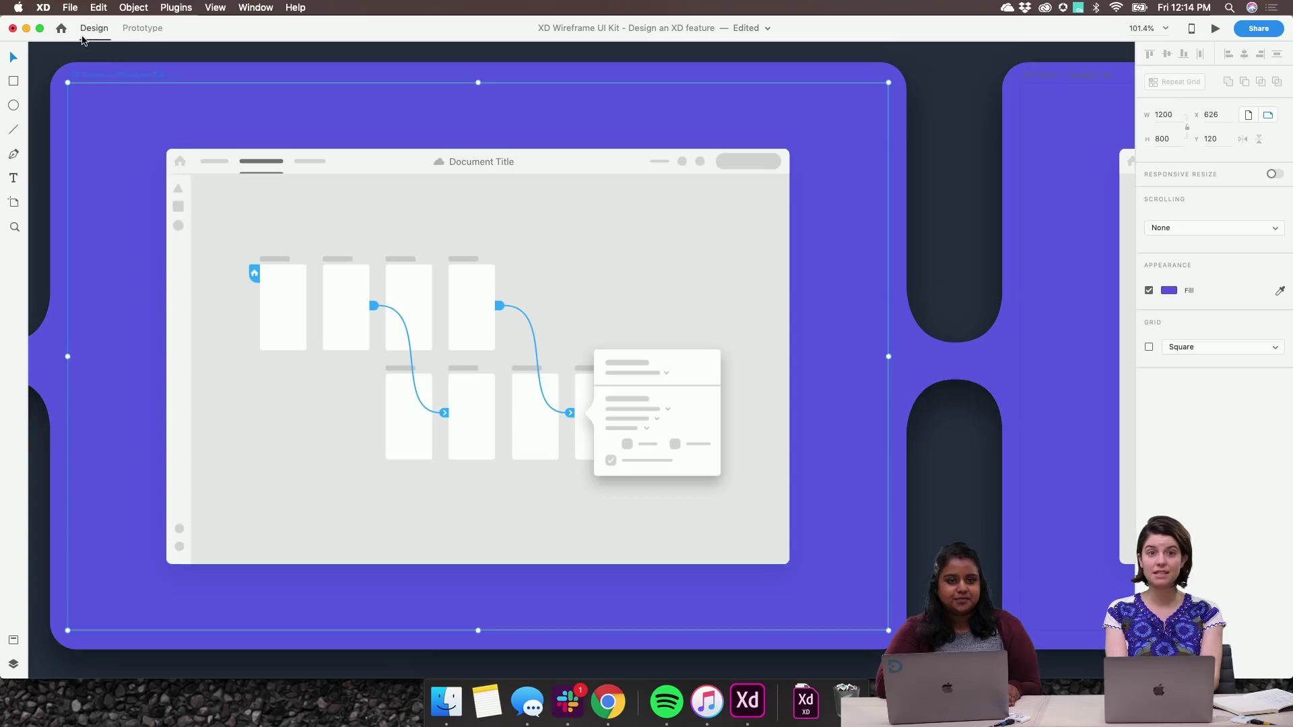
click(54, 221)
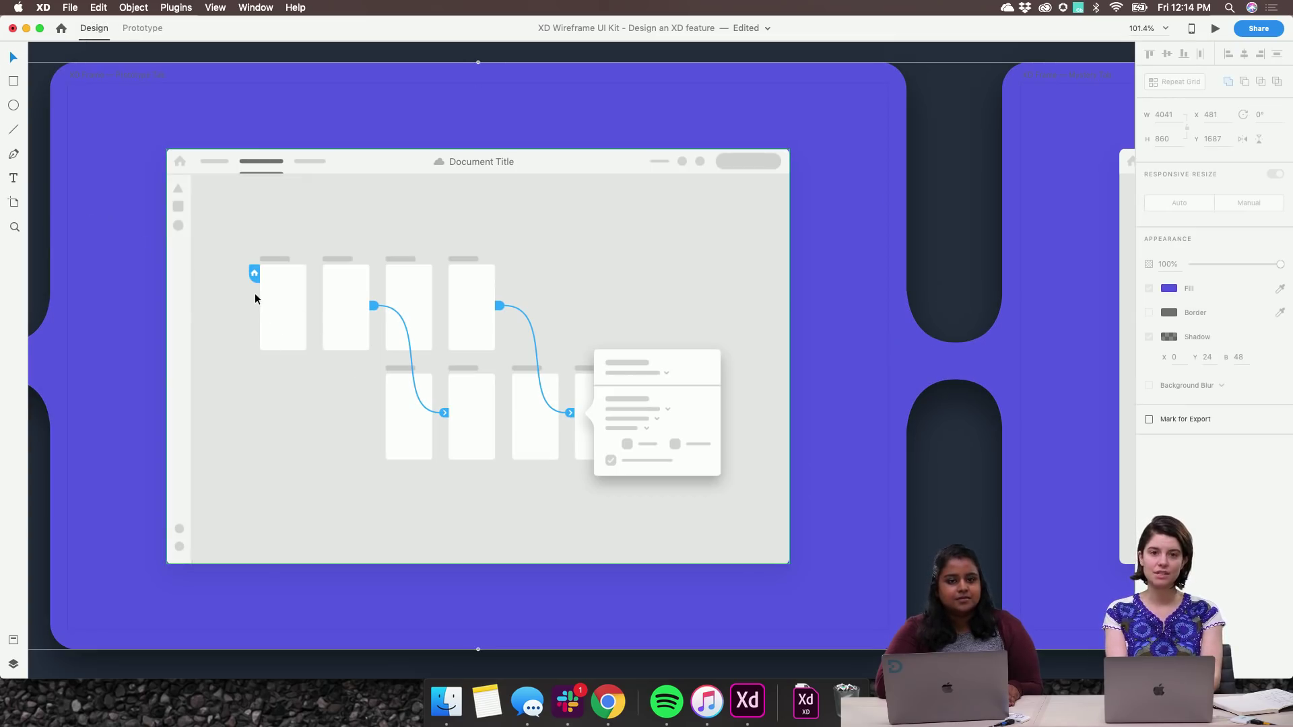
scroll(253, 286, up, 10)
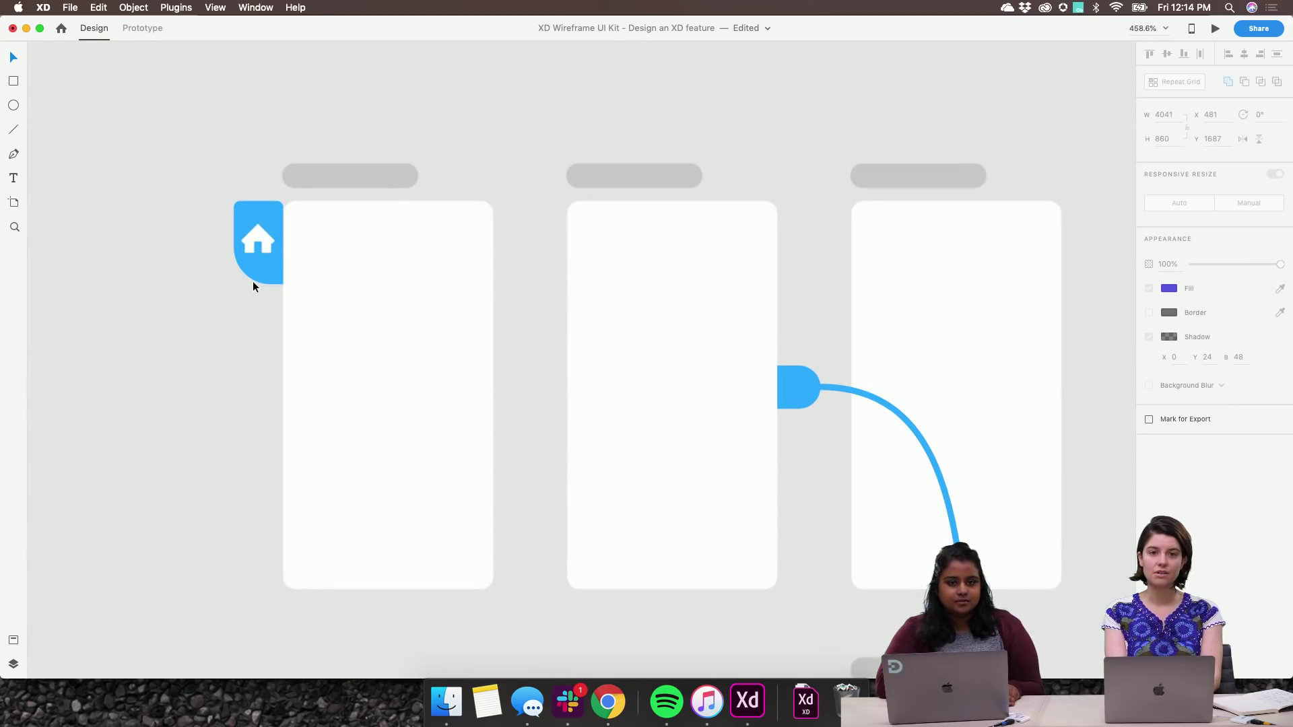
scroll(253, 285, down, 6)
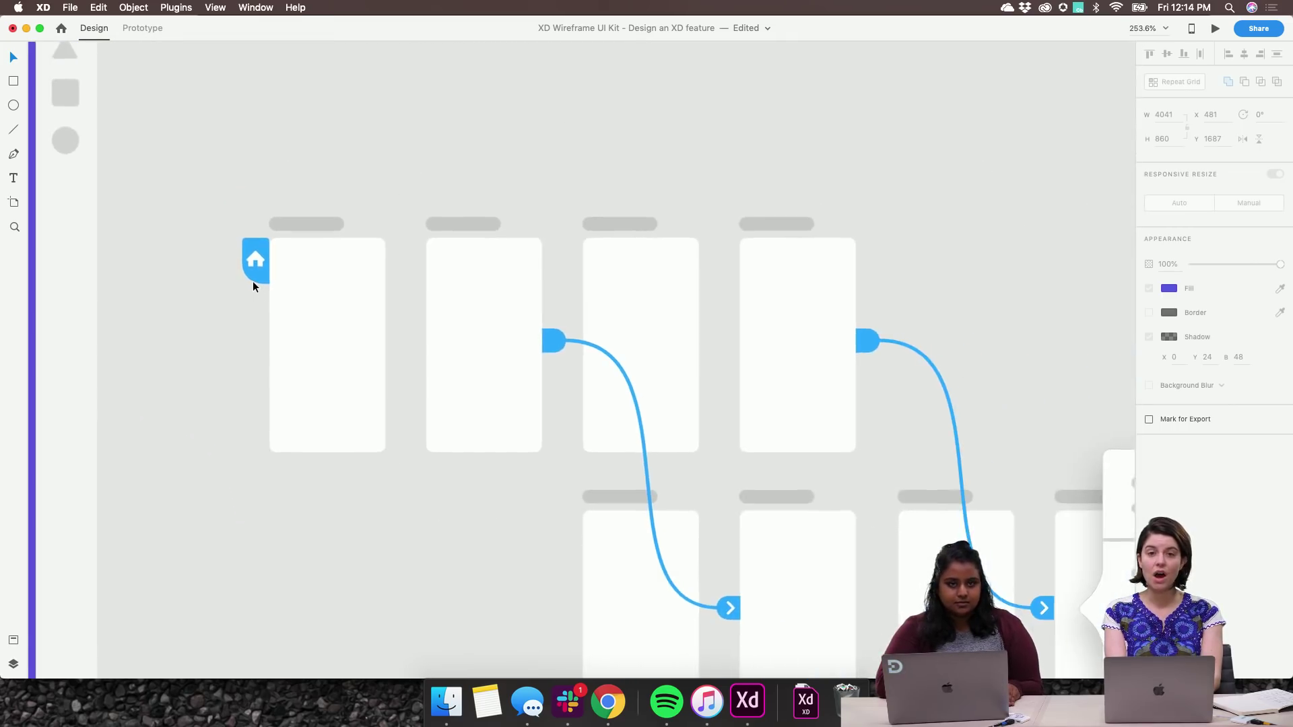
scroll(253, 281, down, 2)
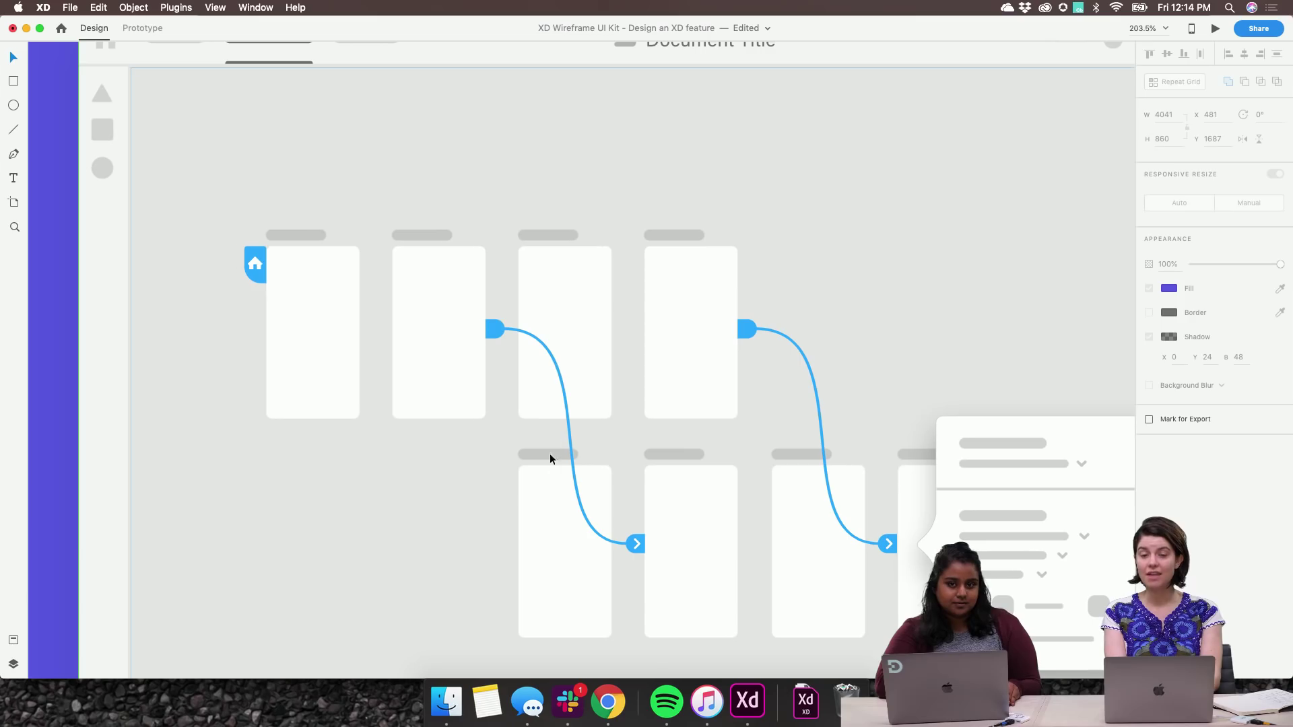
scroll(589, 494, right, 4)
scroll(589, 493, down, 2)
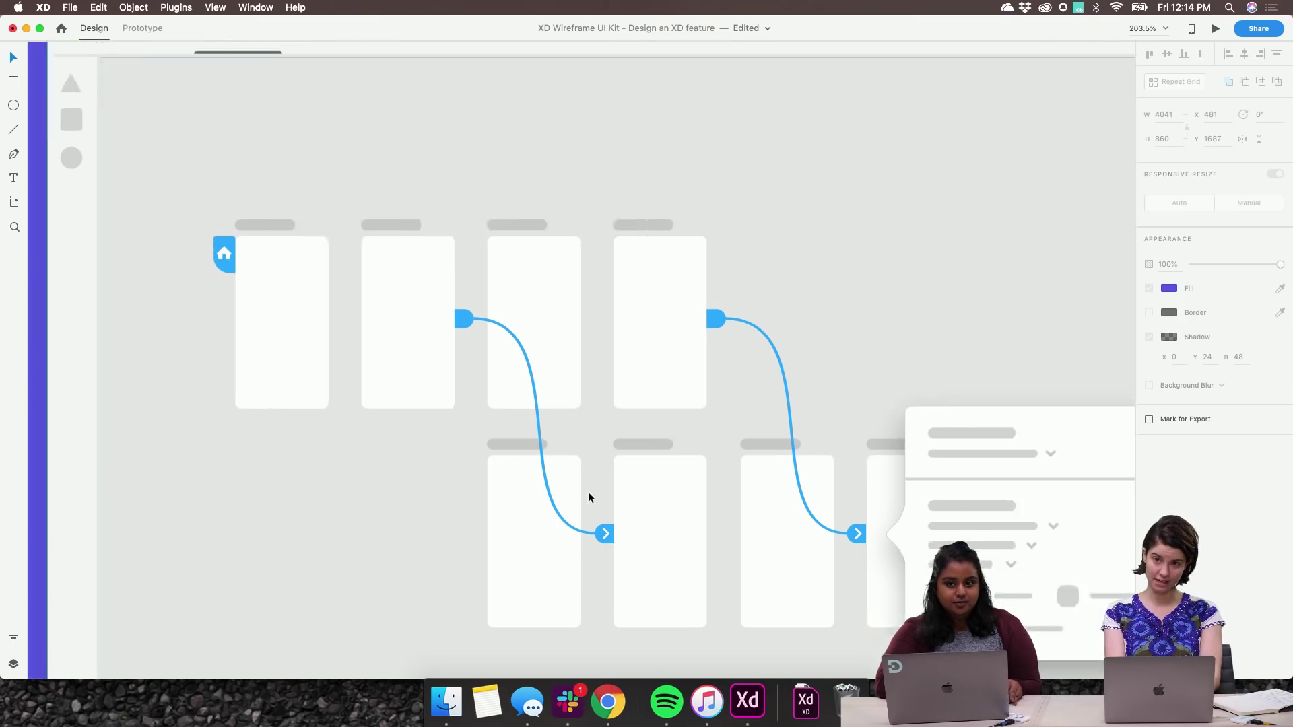
scroll(588, 492, down, 3)
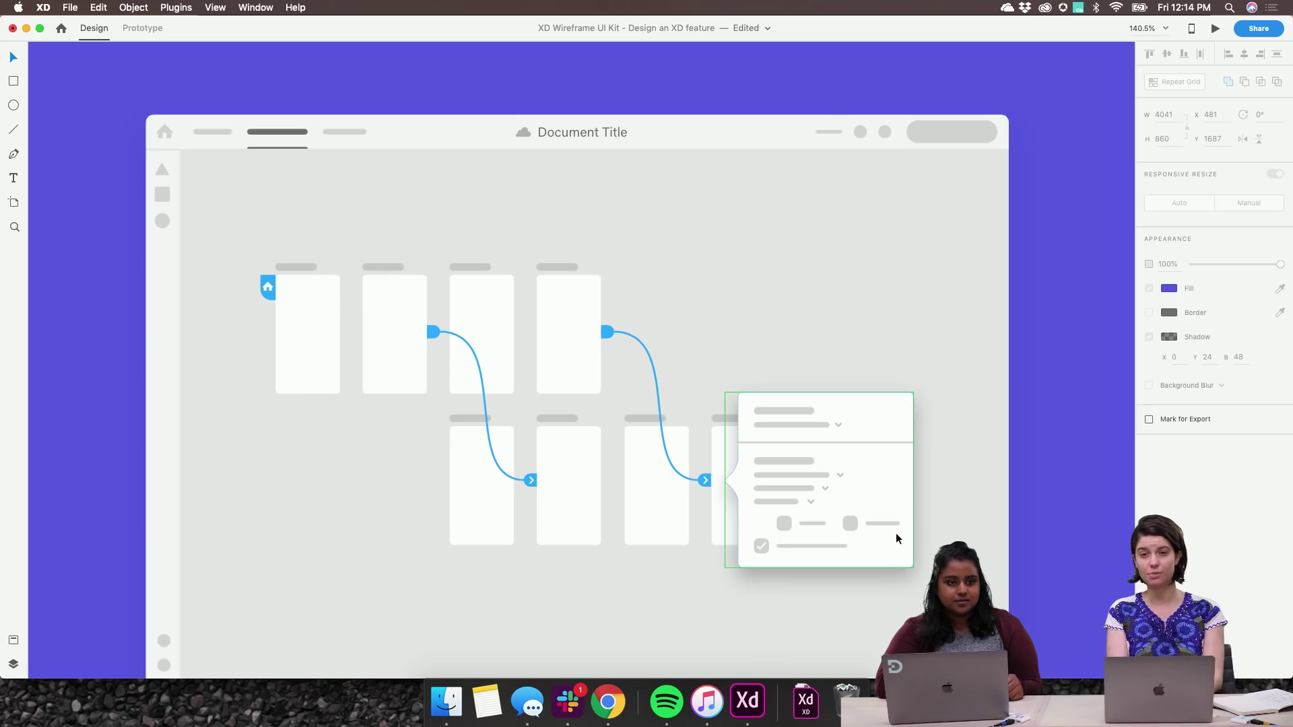
scroll(895, 537, down, 4)
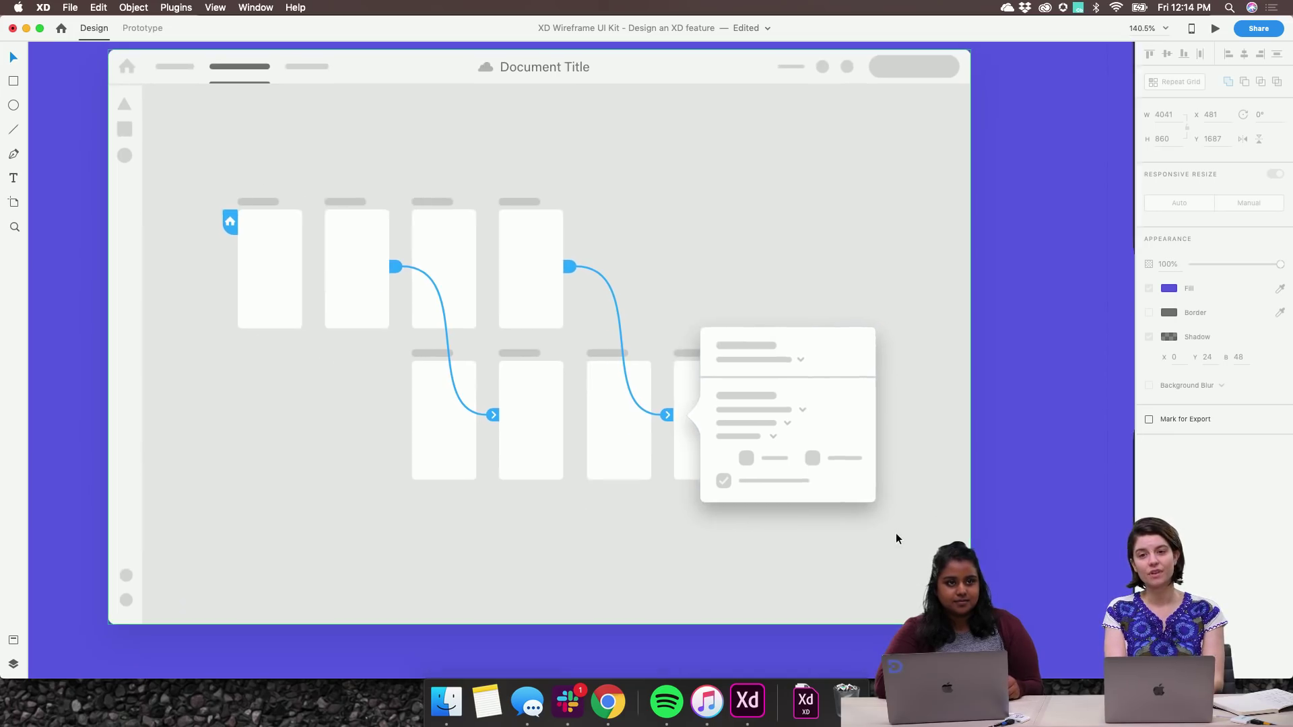
scroll(896, 537, down, 3)
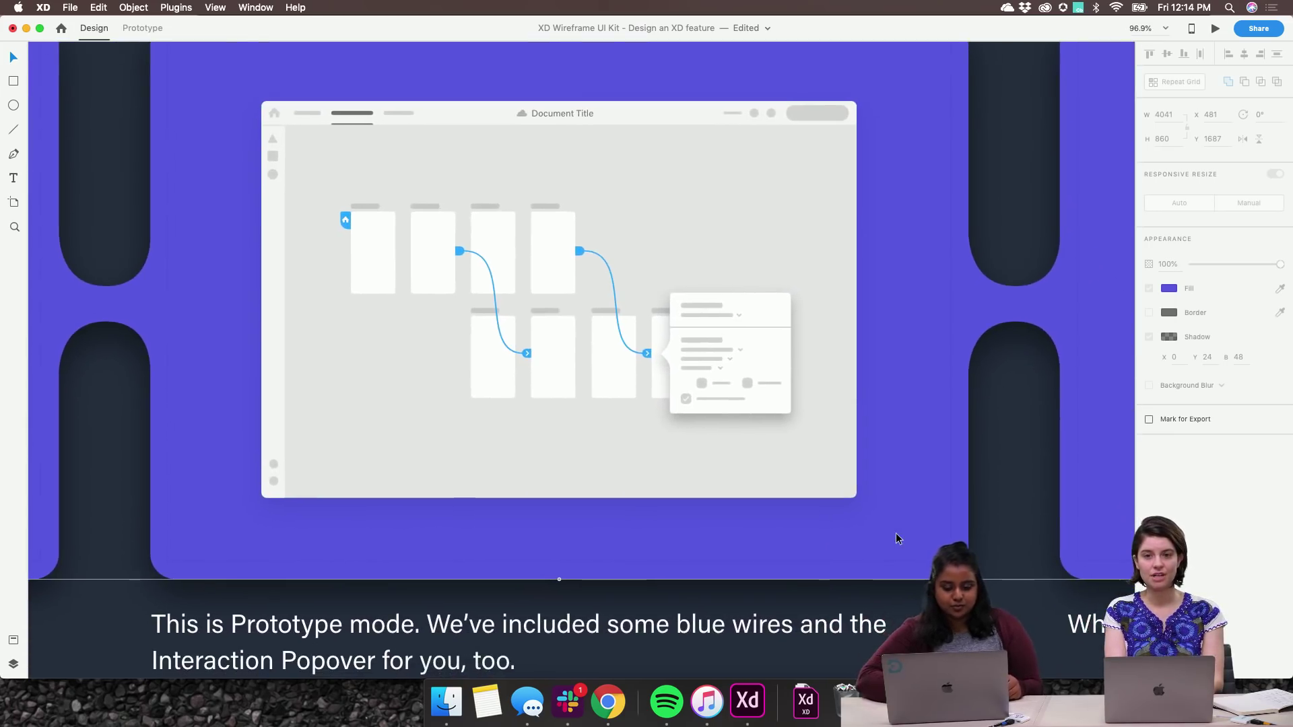
Examine the Mystery Tab wireframe and its caption beside the Prototype Tab frame.
scroll(895, 537, right, 3)
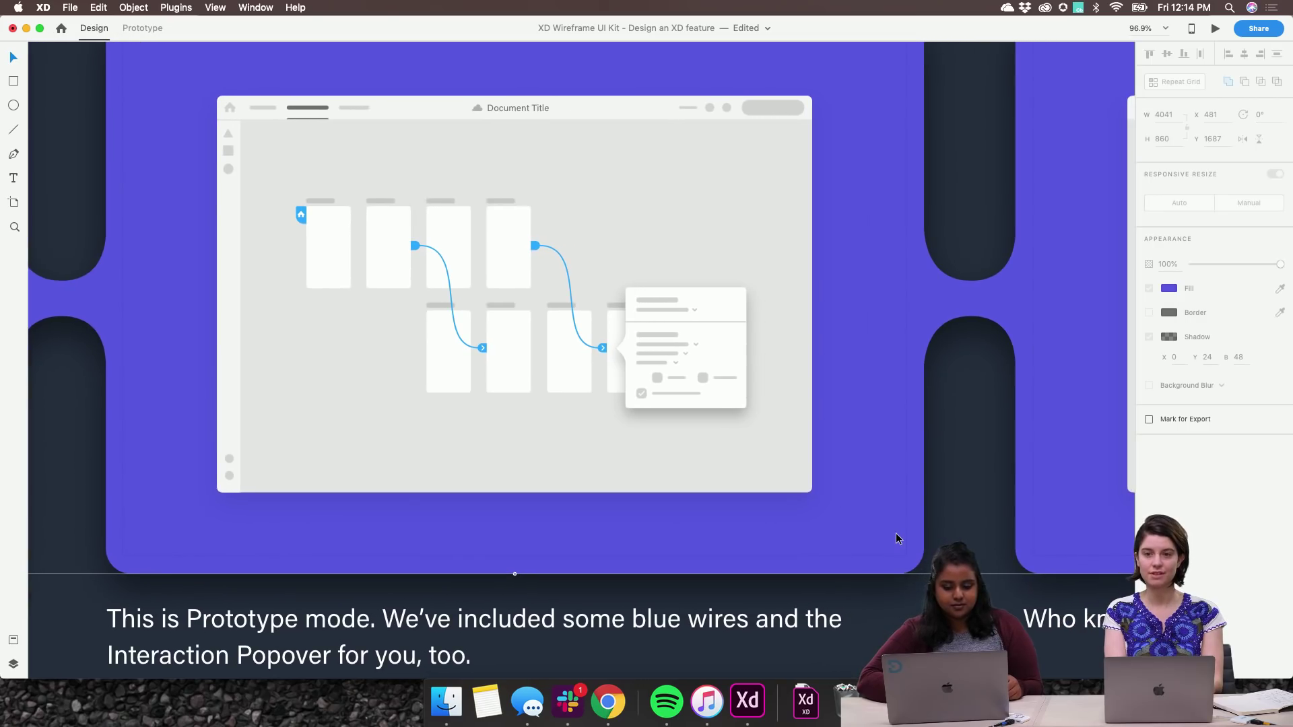
scroll(896, 537, right, 15)
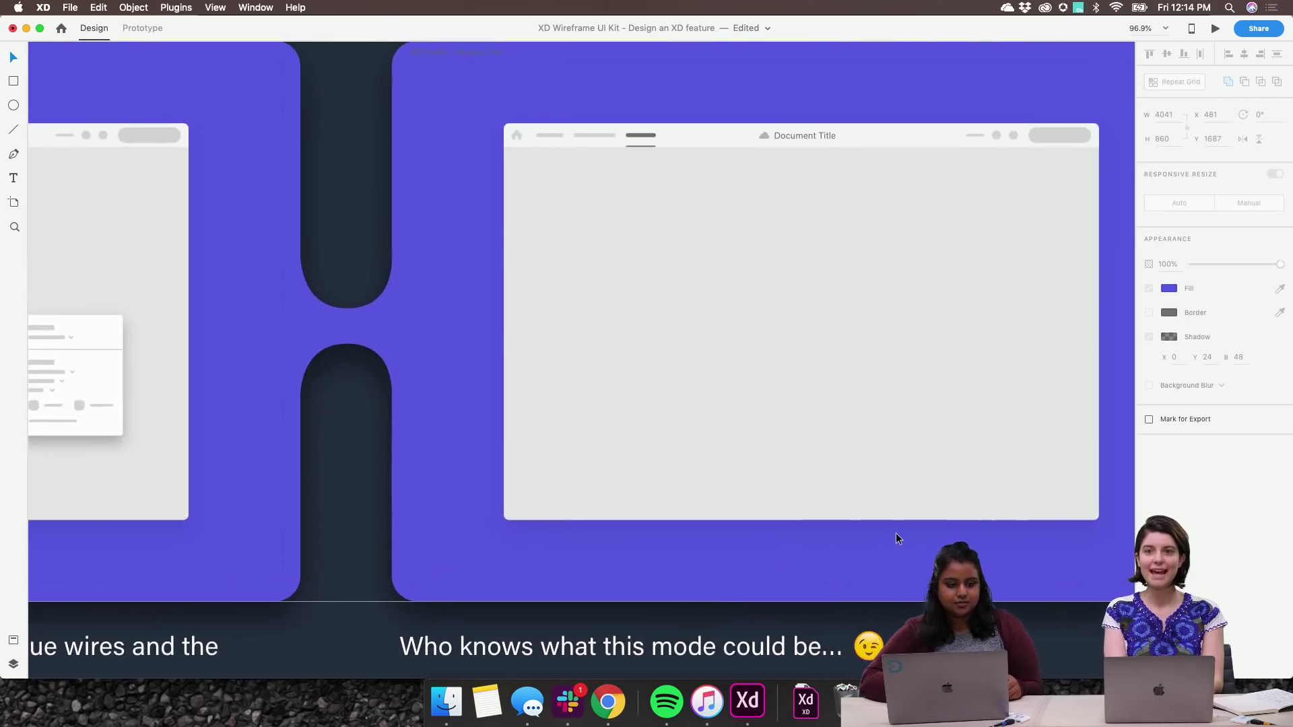
scroll(896, 537, right, 4)
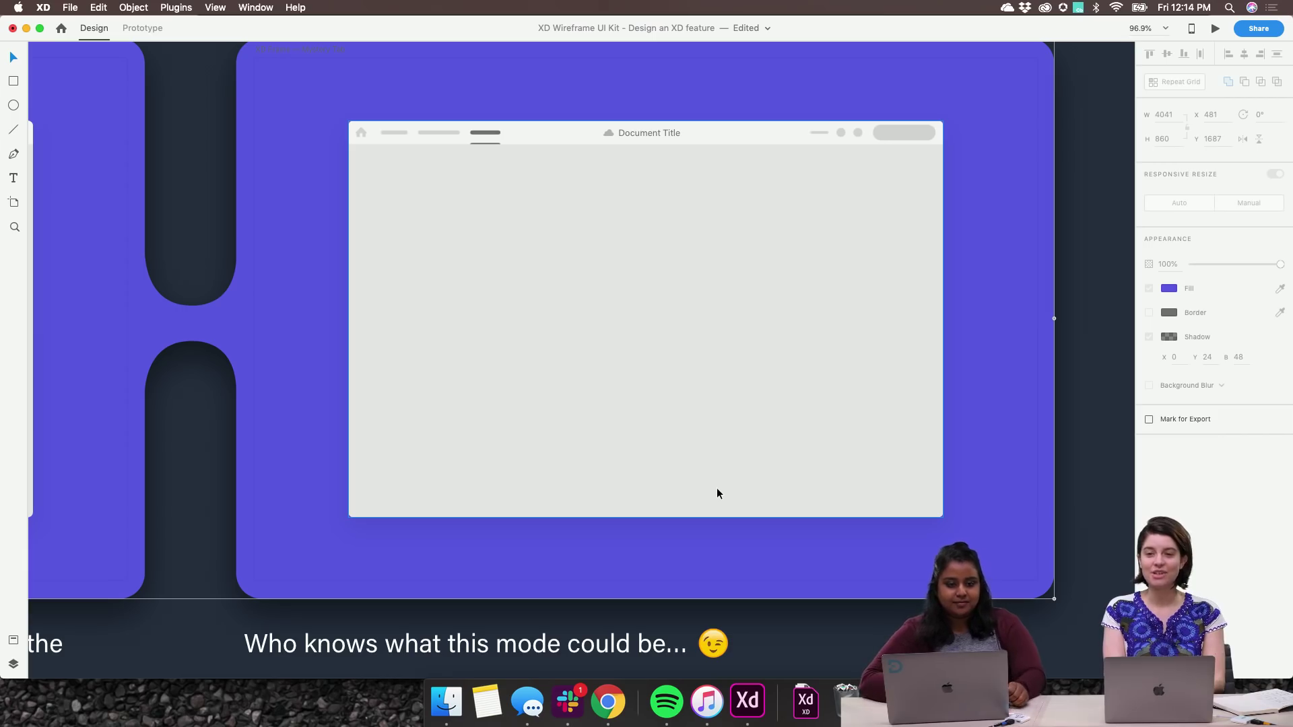
Inspect the Mystery Tab wireframe's header and empty canvas up close and in relation to the neighbouring frames.
scroll(717, 488, down, 3)
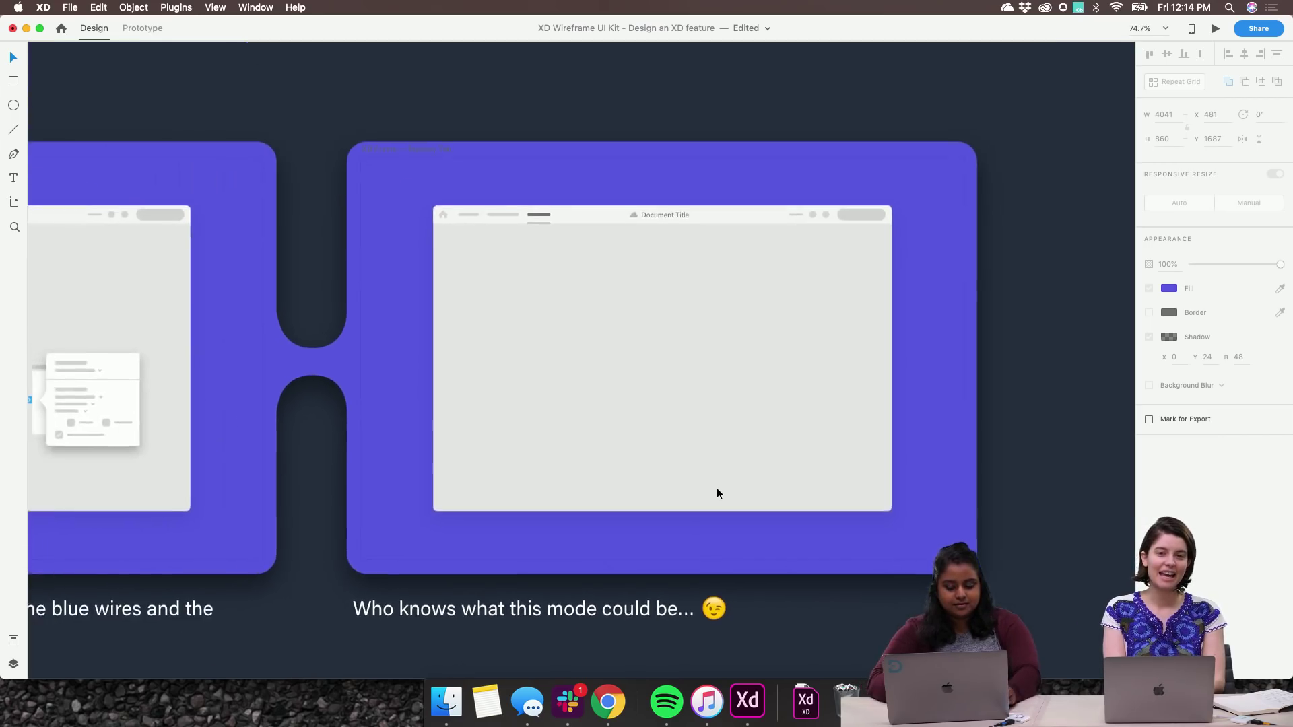
scroll(716, 487, up, 5)
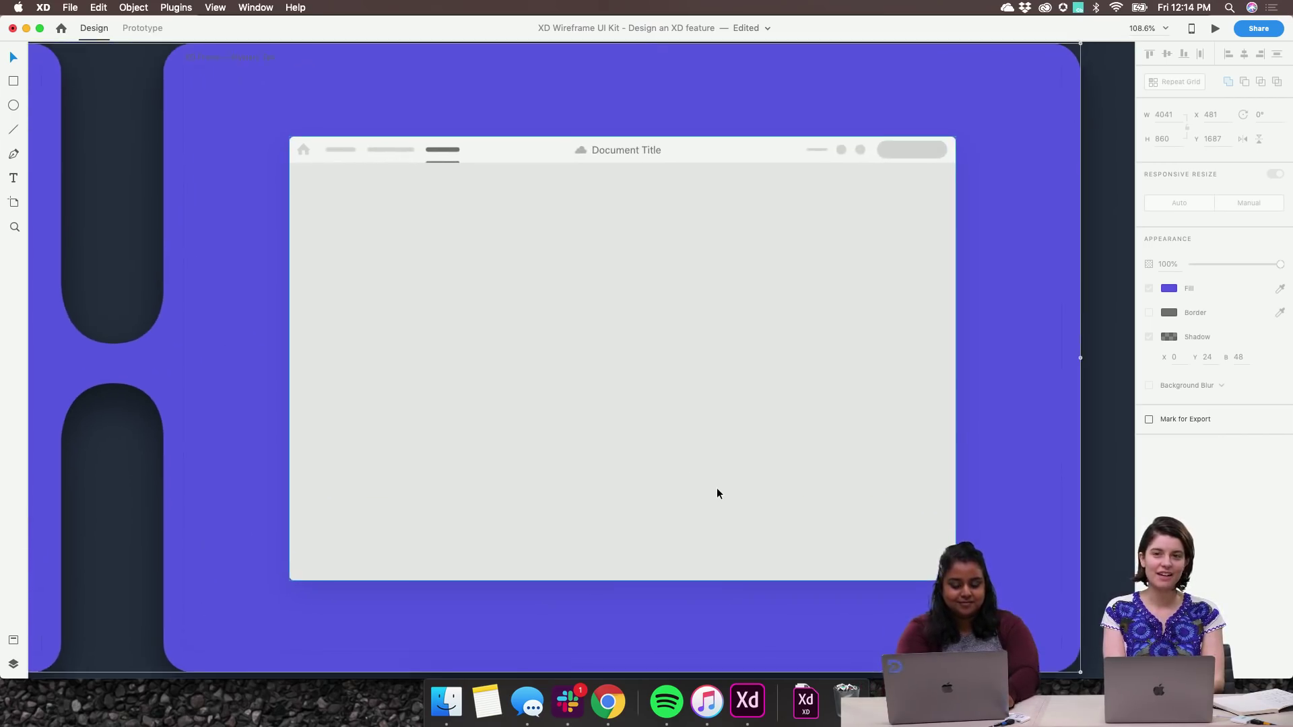
scroll(716, 488, up, 3)
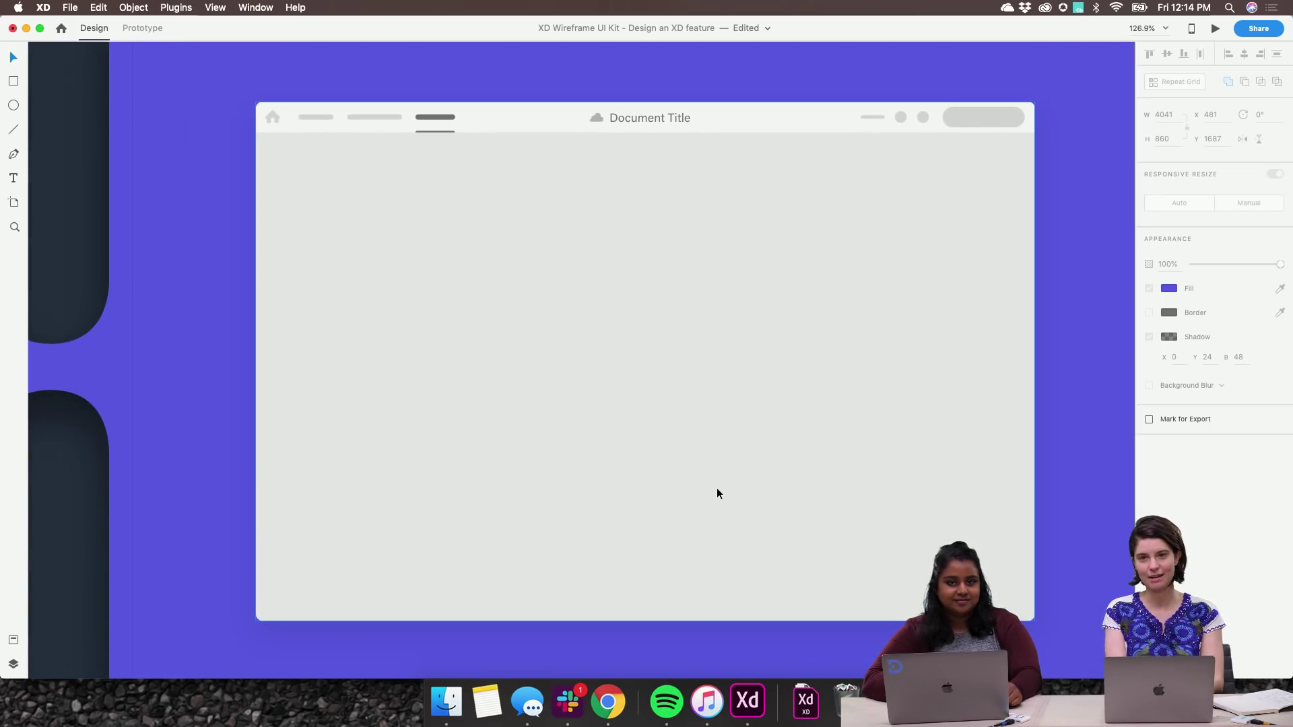
scroll(716, 488, down, 8)
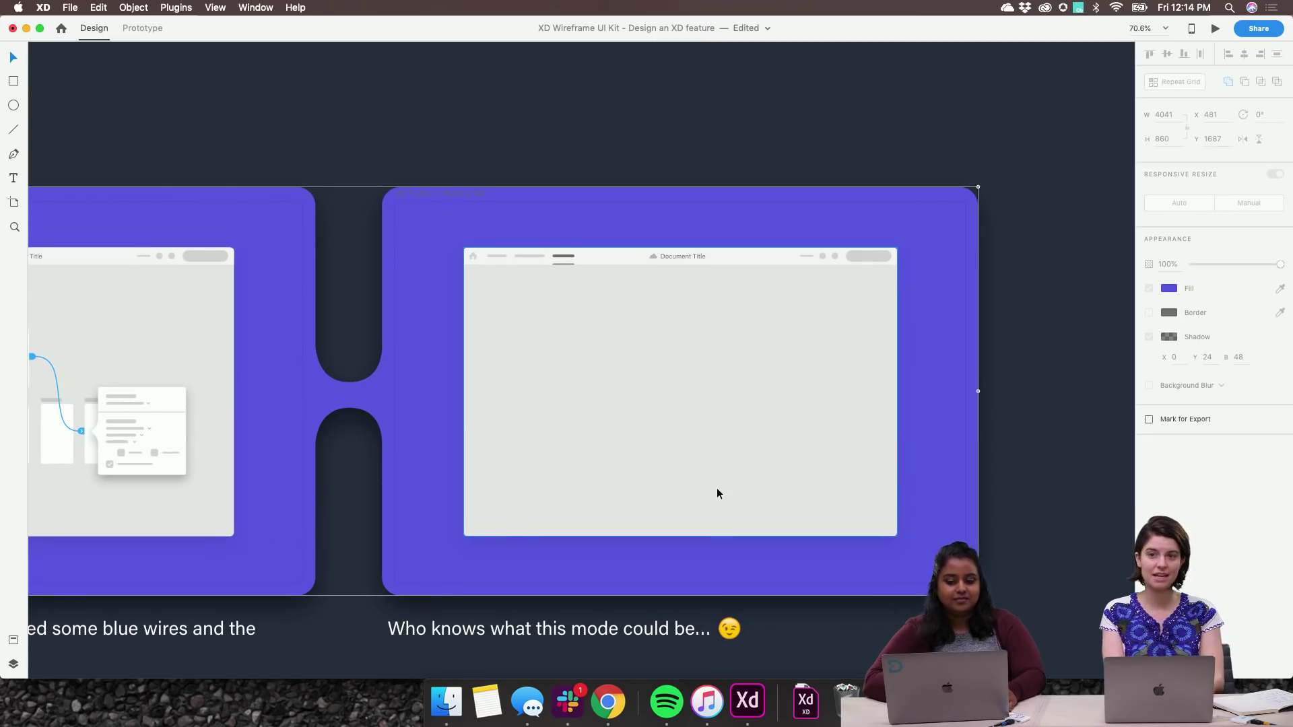
scroll(717, 489, down, 2)
scroll(716, 492, down, 2)
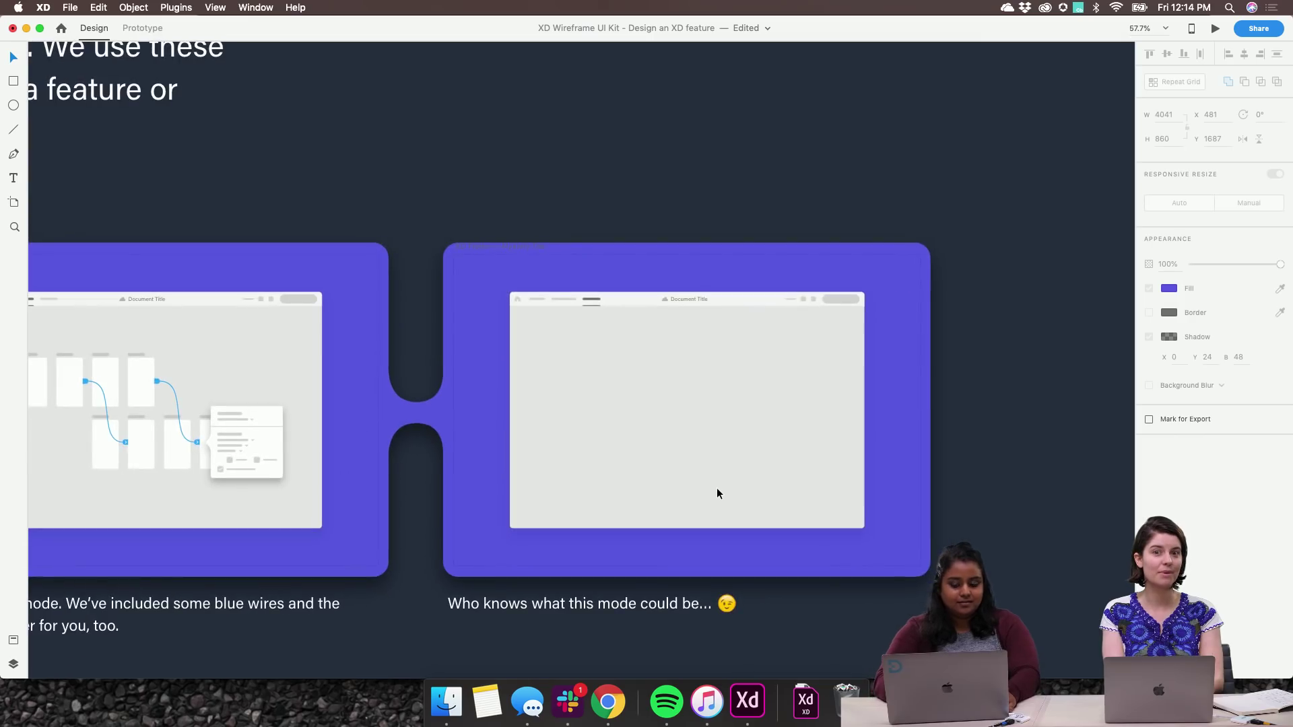
scroll(717, 492, down, 4)
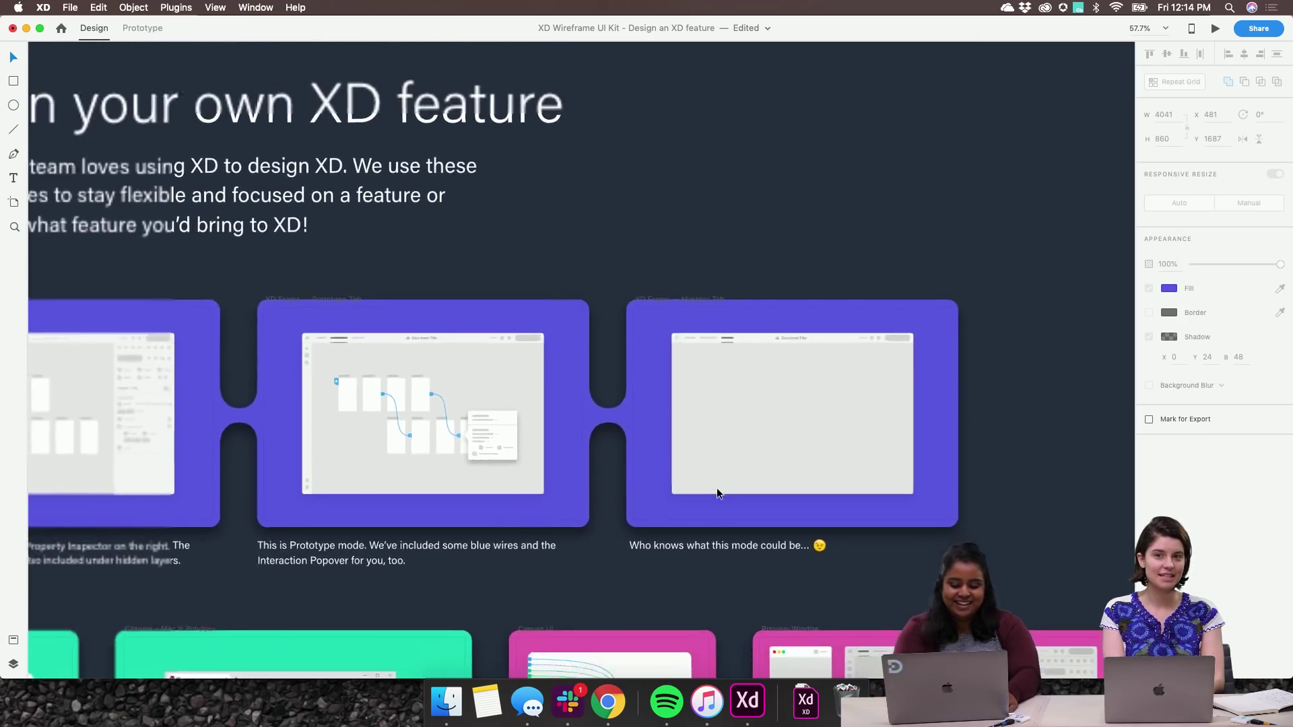
Clear the selection and examine the Phone frame and the Chrome – Mac & Windows browser frame with their captions.
scroll(717, 492, down, 5)
scroll(716, 492, left, 5)
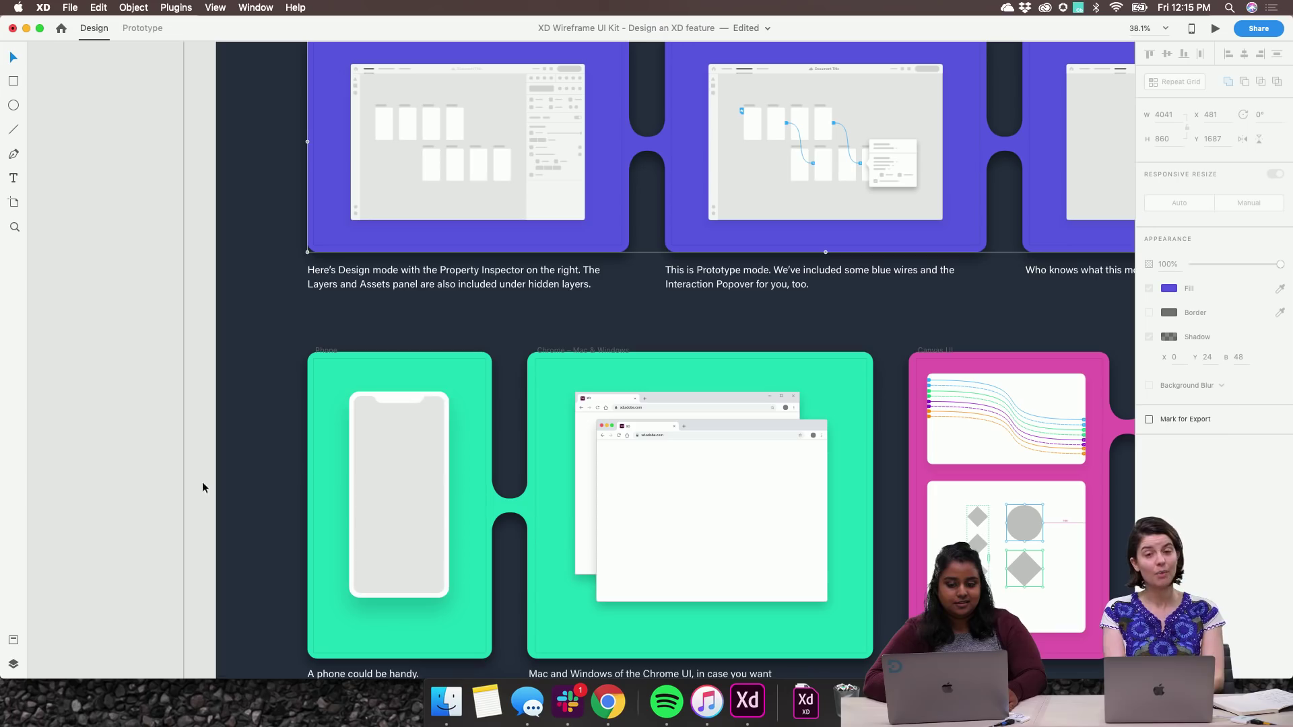
click(180, 492)
scroll(114, 490, up, 5)
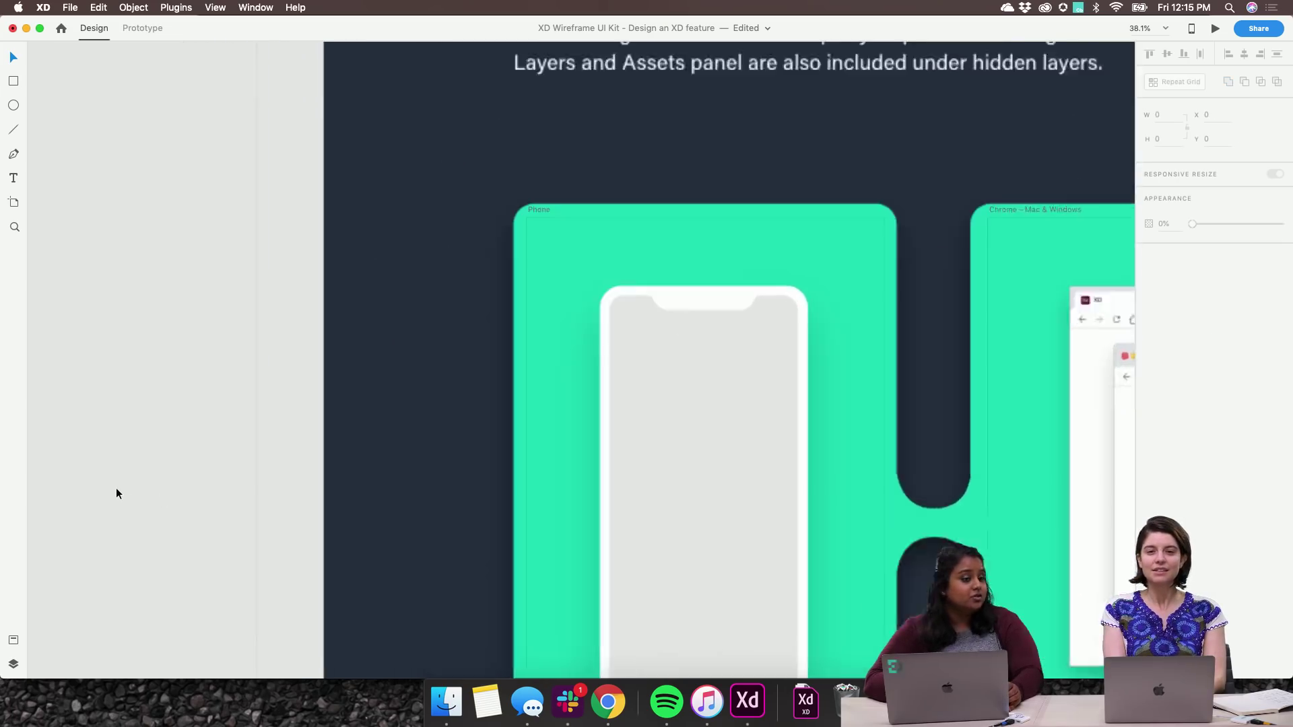
scroll(116, 494, down, 3)
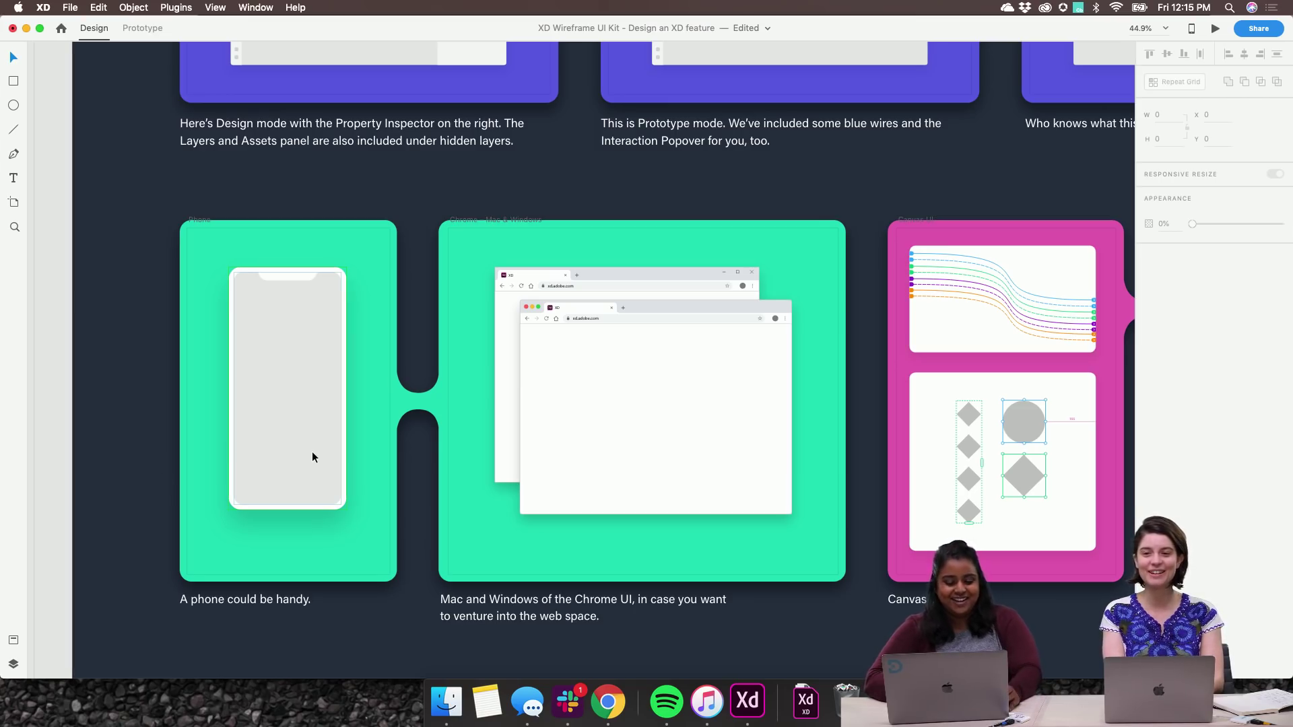
scroll(313, 451, up, 1)
scroll(313, 451, down, 1)
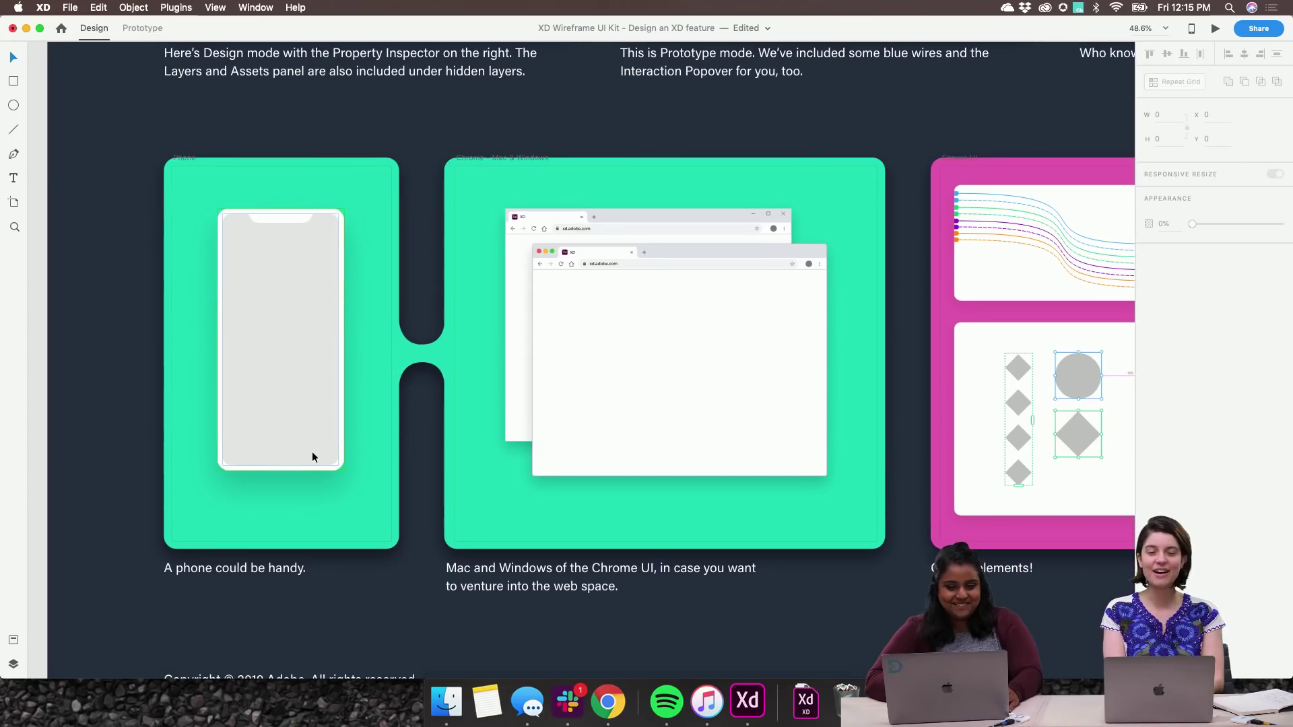
scroll(313, 451, up, 4)
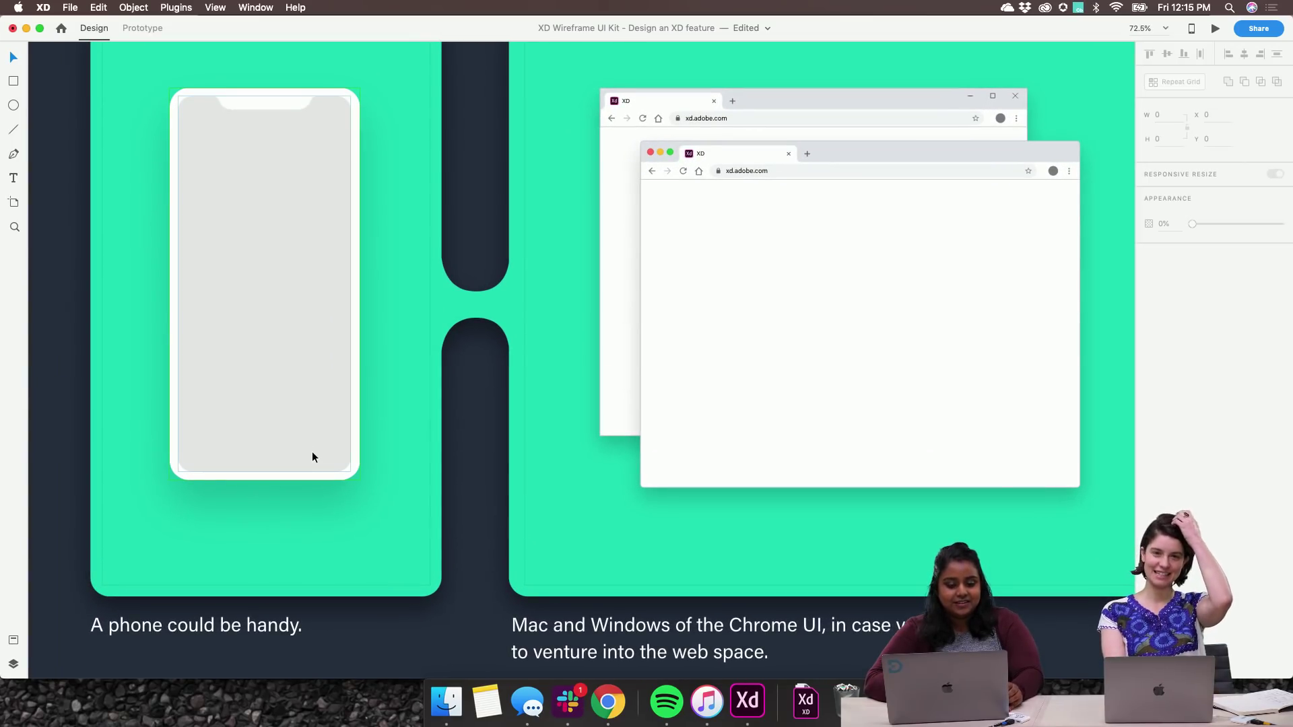
scroll(312, 453, down, 3)
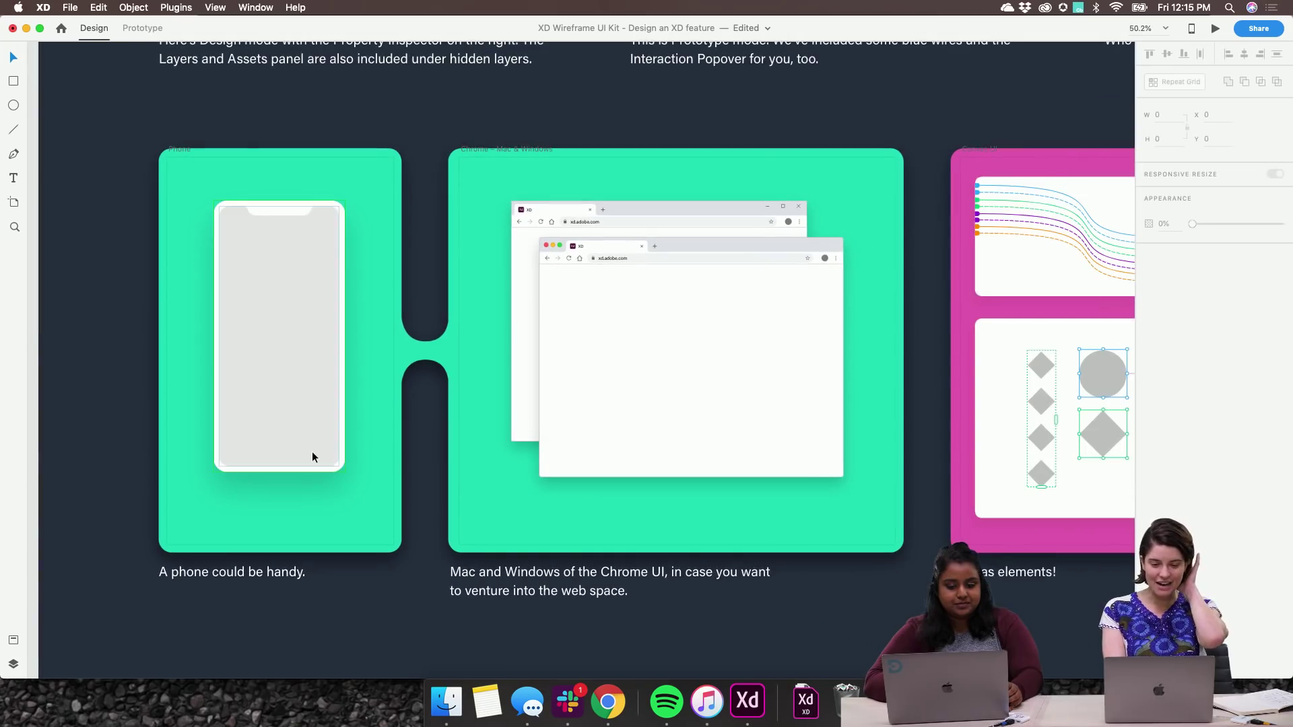
scroll(312, 458, right, 1)
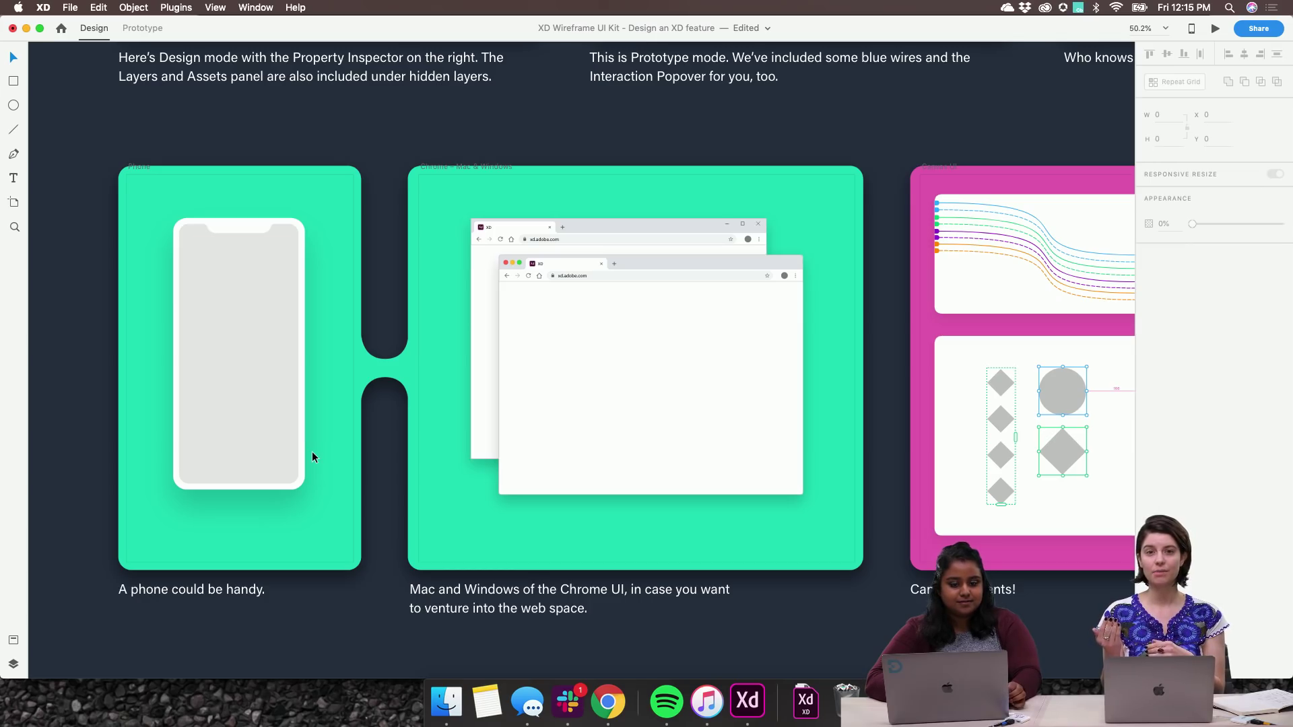
Examine the Canvas UI frame's coloured wires, repeat-grid diamonds and selection boxes up close.
scroll(312, 451, right, 5)
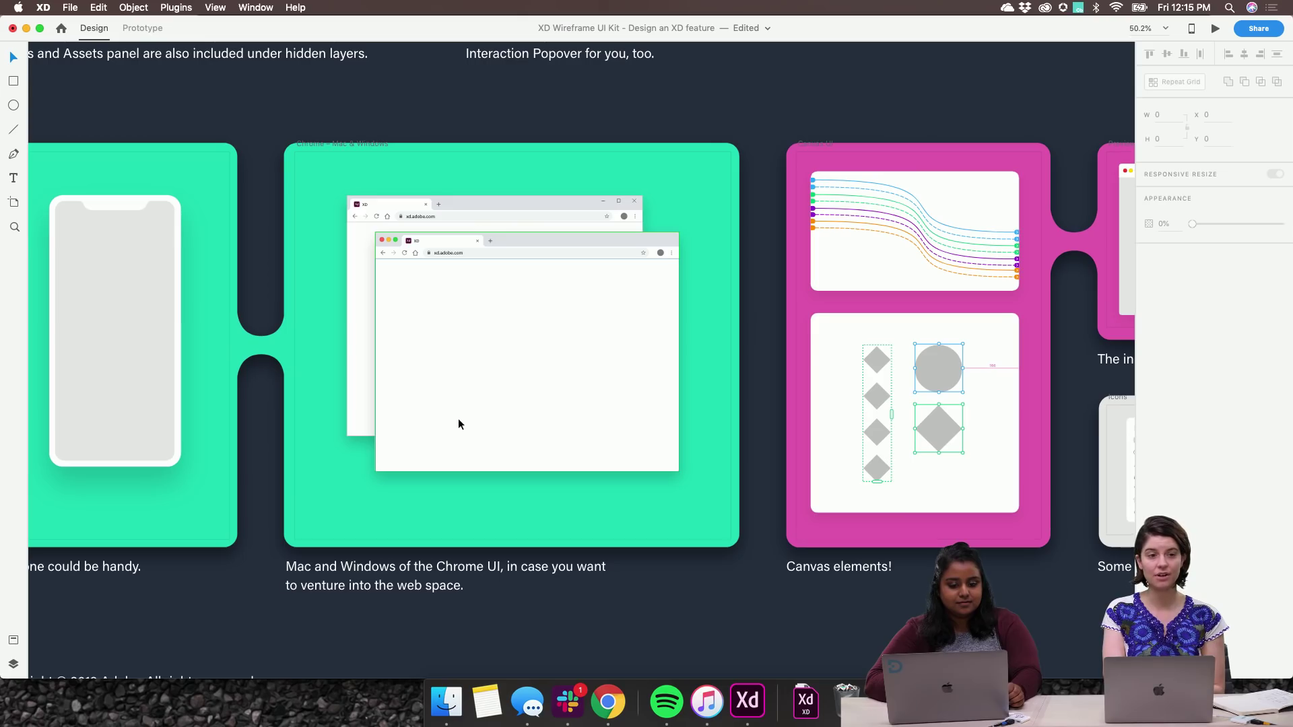
scroll(459, 424, right, 5)
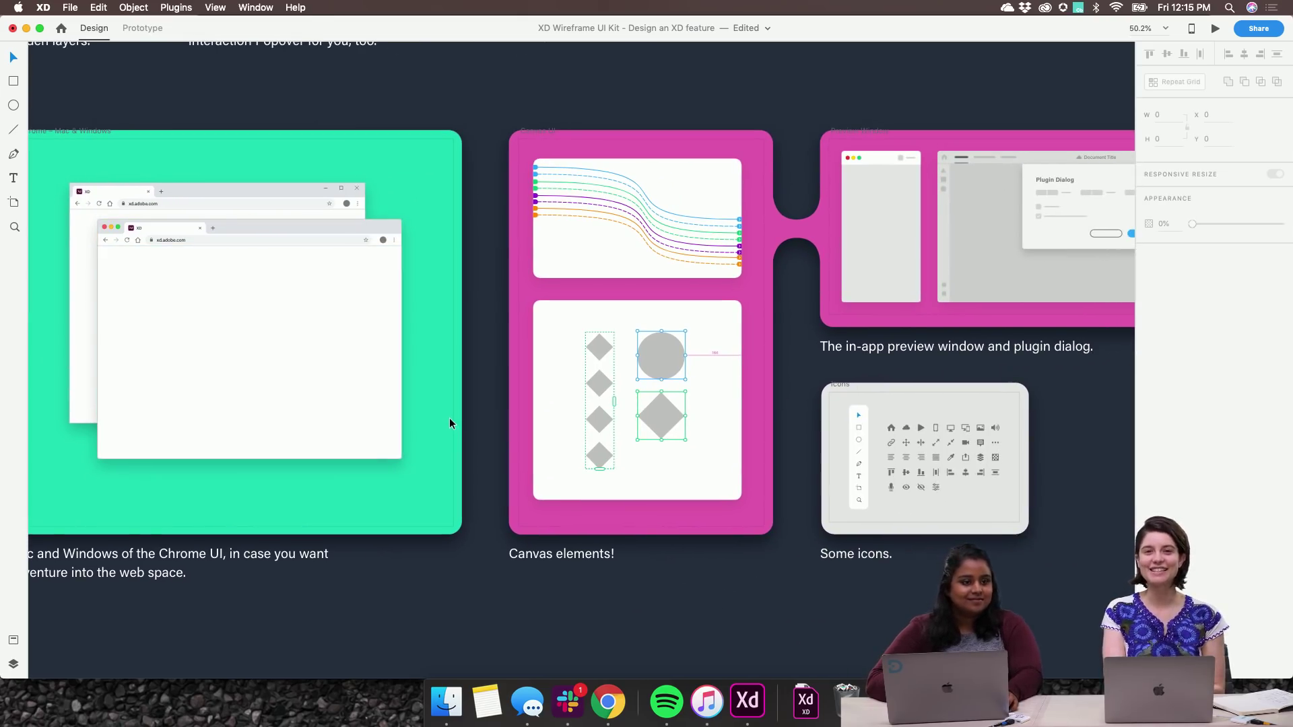
scroll(449, 421, right, 5)
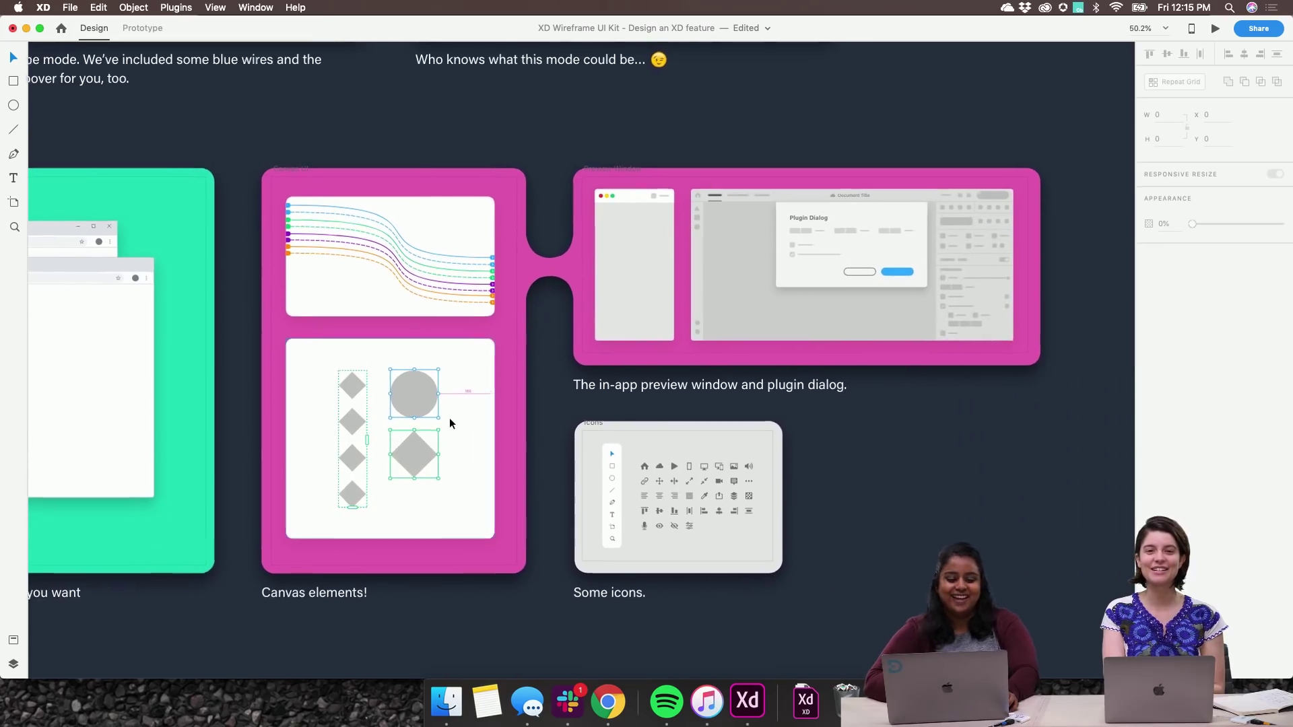
scroll(450, 418, up, 2)
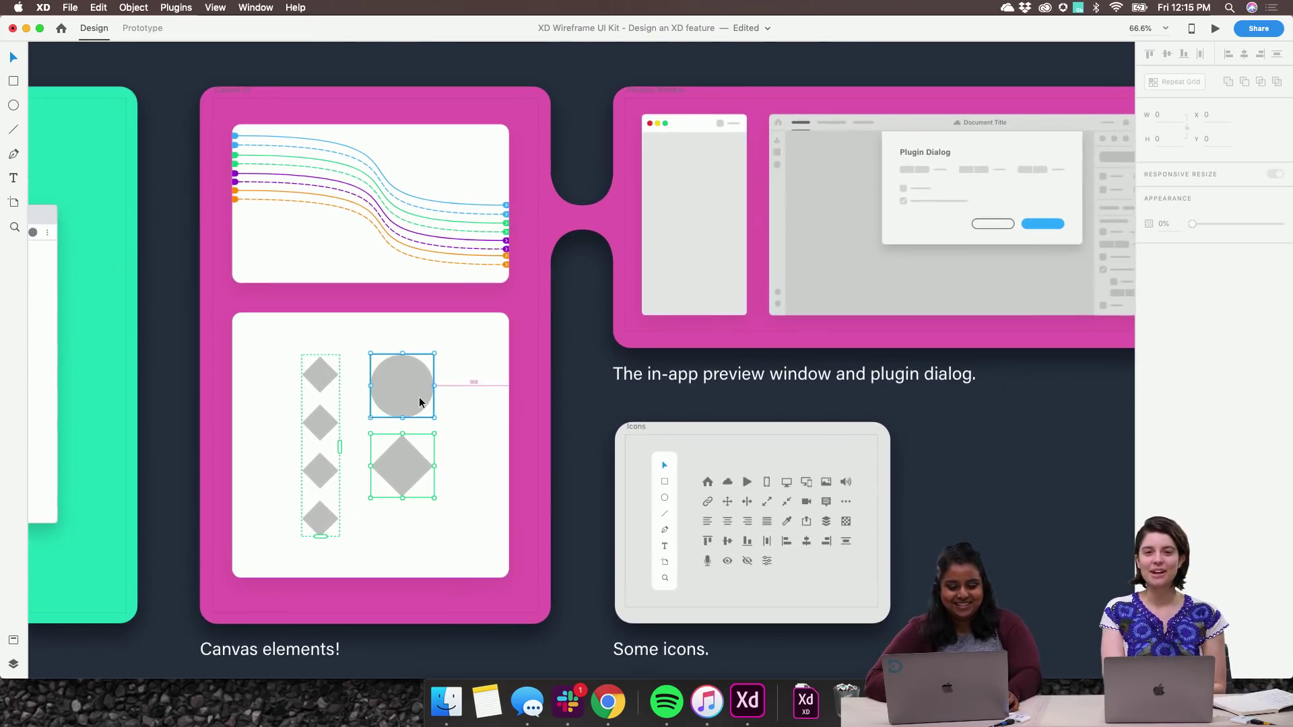
scroll(417, 401, up, 5)
scroll(413, 404, down, 5)
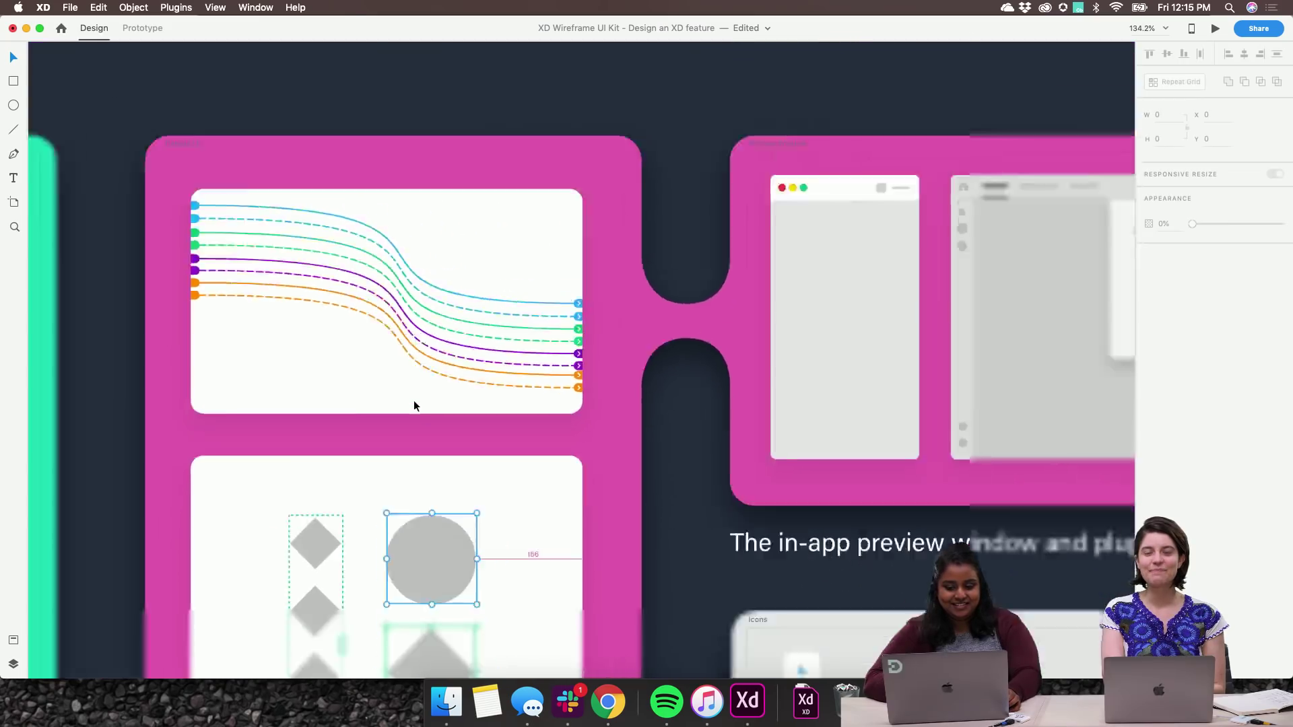
scroll(414, 404, down, 1)
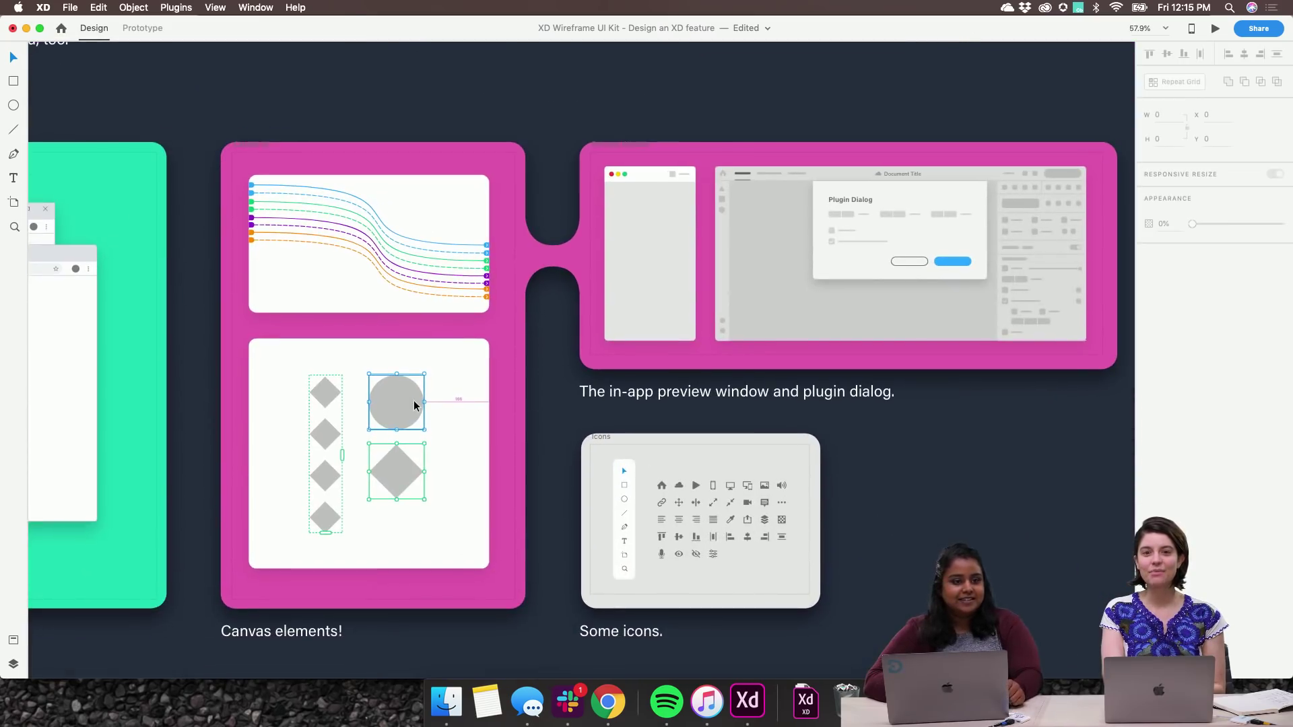
scroll(369, 466, up, 5)
scroll(369, 470, left, 2)
scroll(370, 470, down, 2)
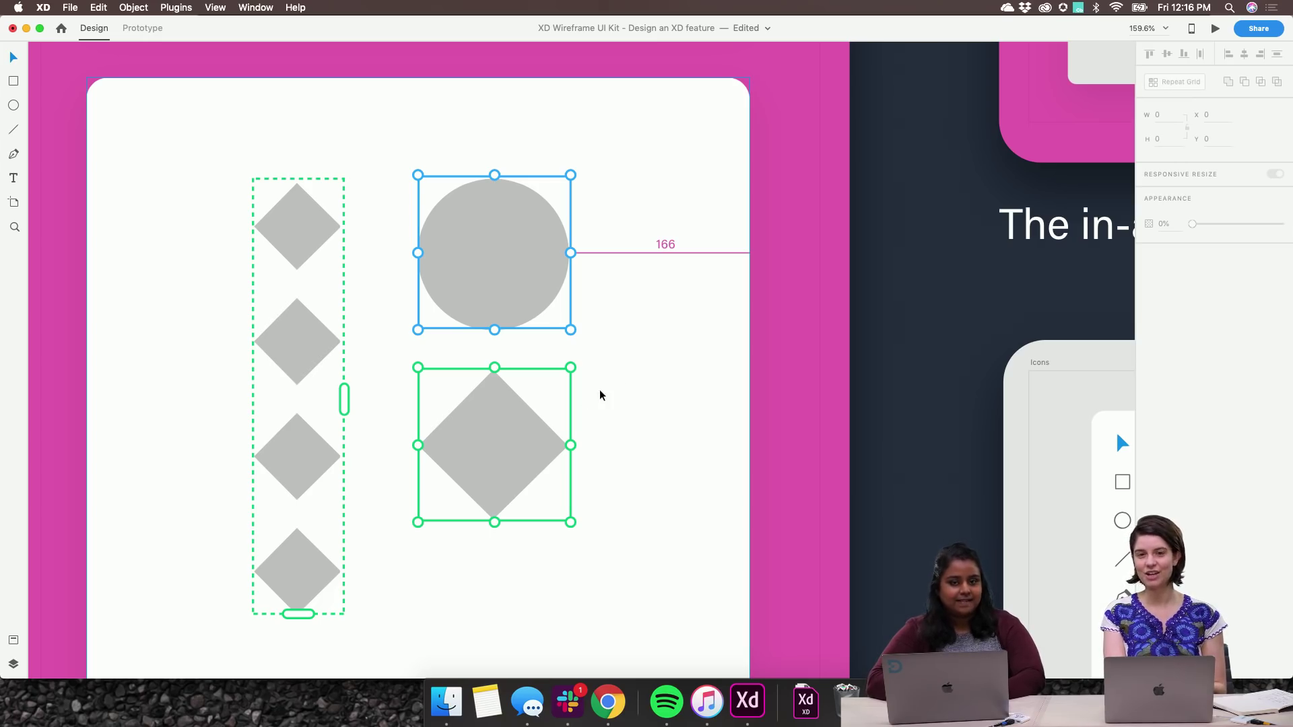
Try widening the green selection box around the single large diamond to about 278, and undo the resize.
click(572, 408)
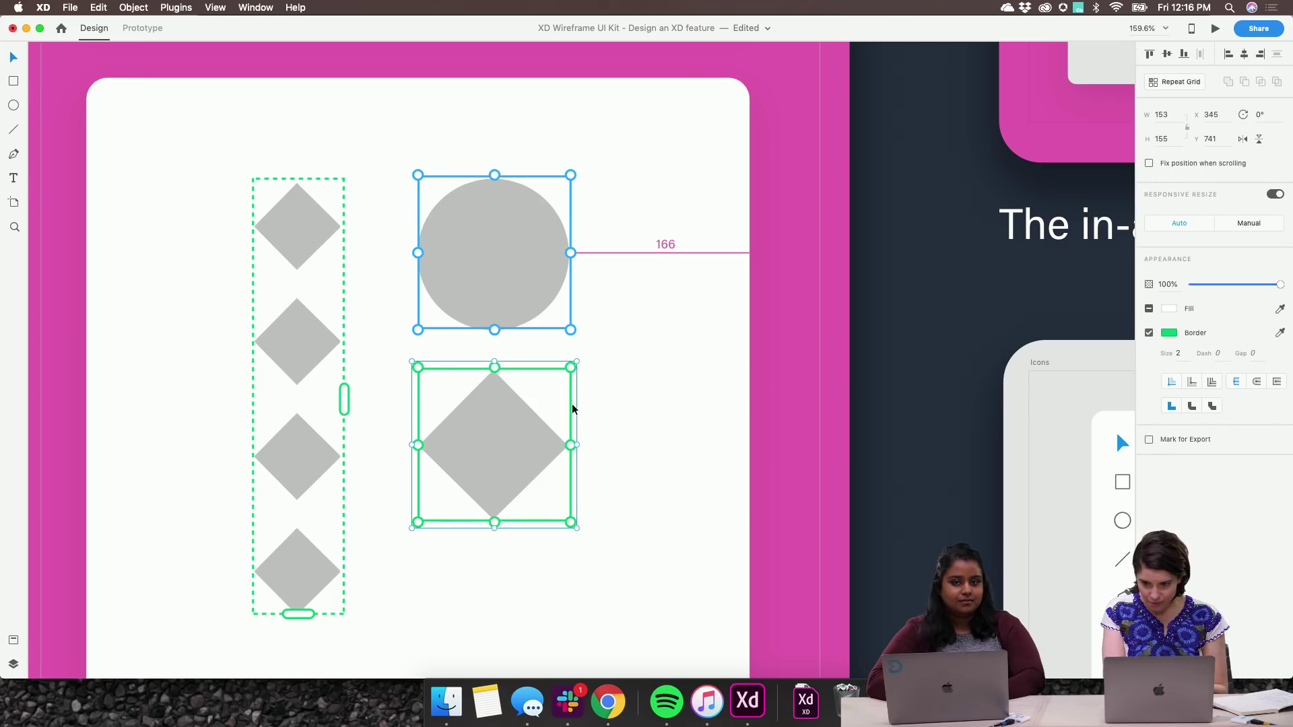
drag(578, 445, 708, 450)
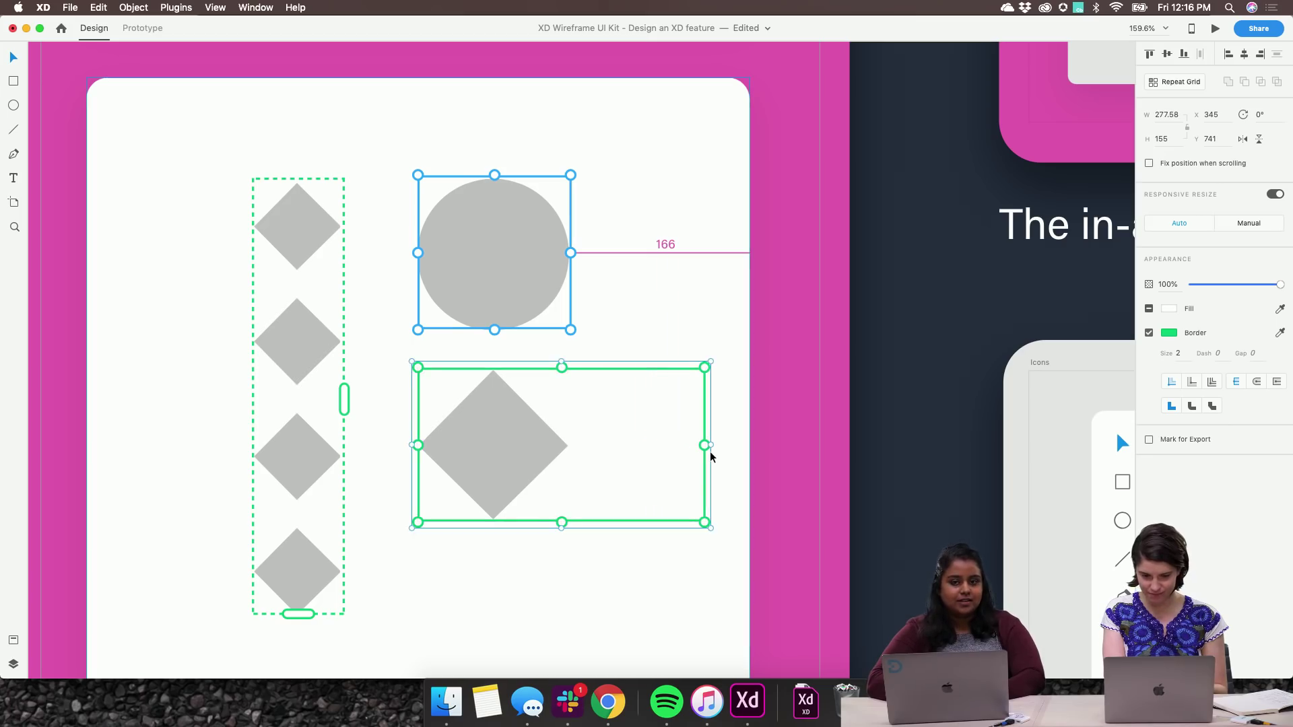
double_click(517, 450)
key(super+z)
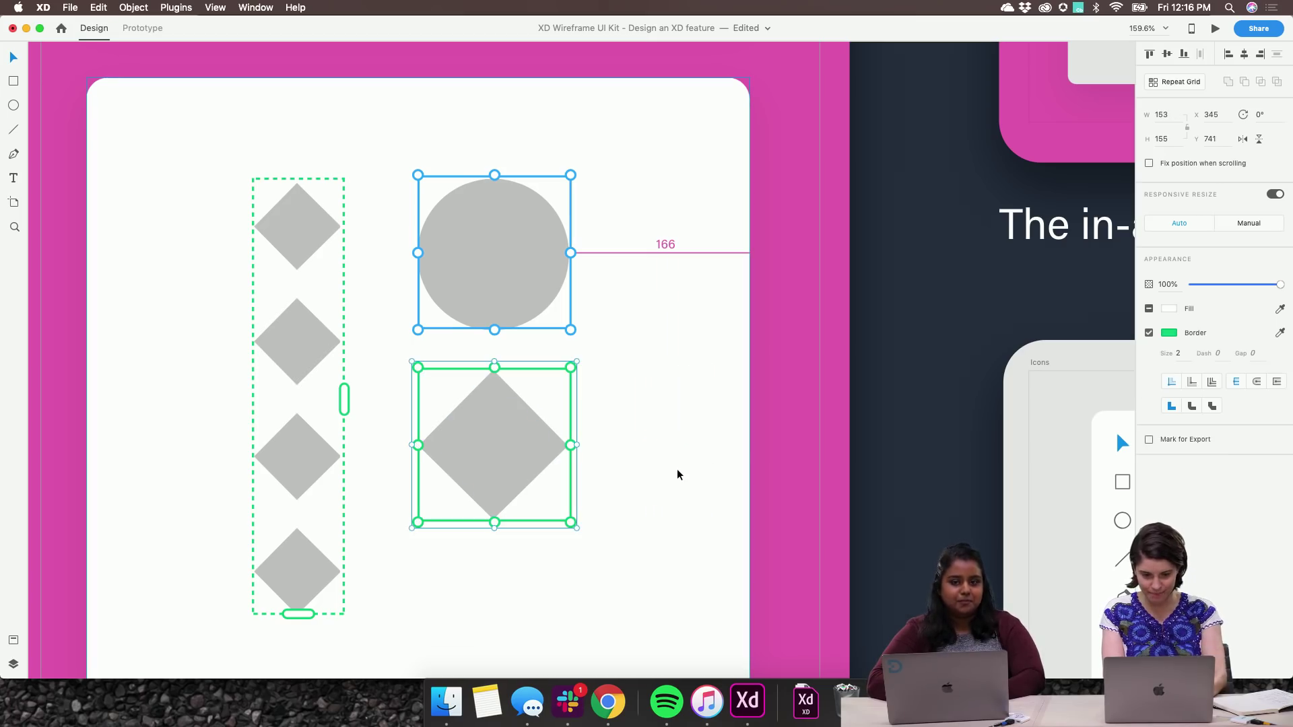
Try narrowing the blue wires inside the Canvas UI wire group, undo the resize, and select the dark background.
scroll(801, 446, down, 3)
scroll(801, 446, down, 3)
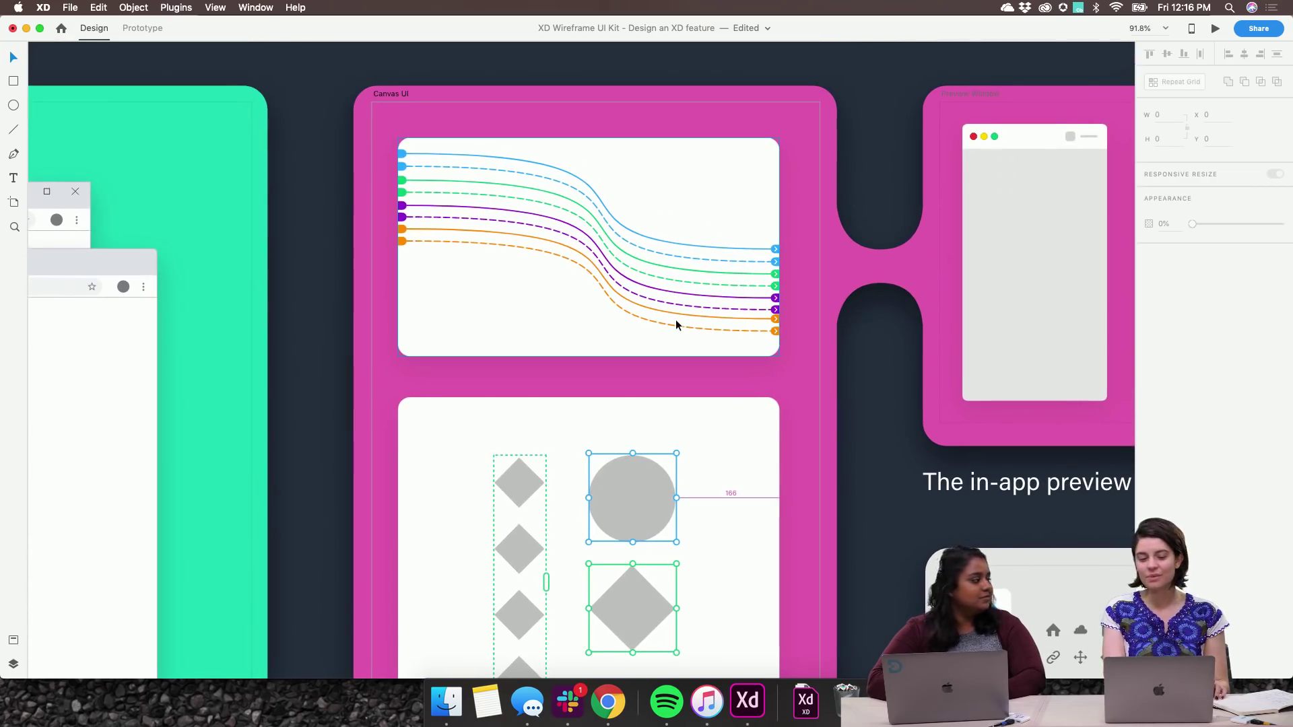
scroll(676, 325, up, 2)
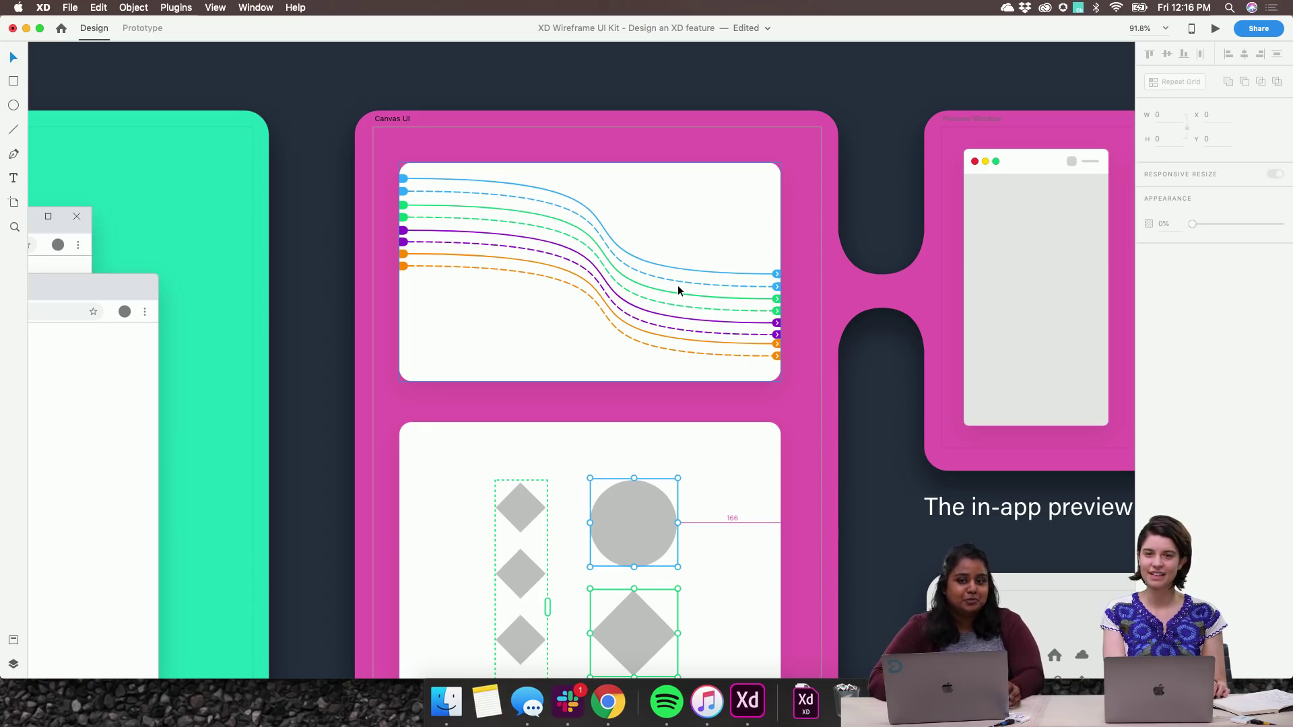
click(671, 268)
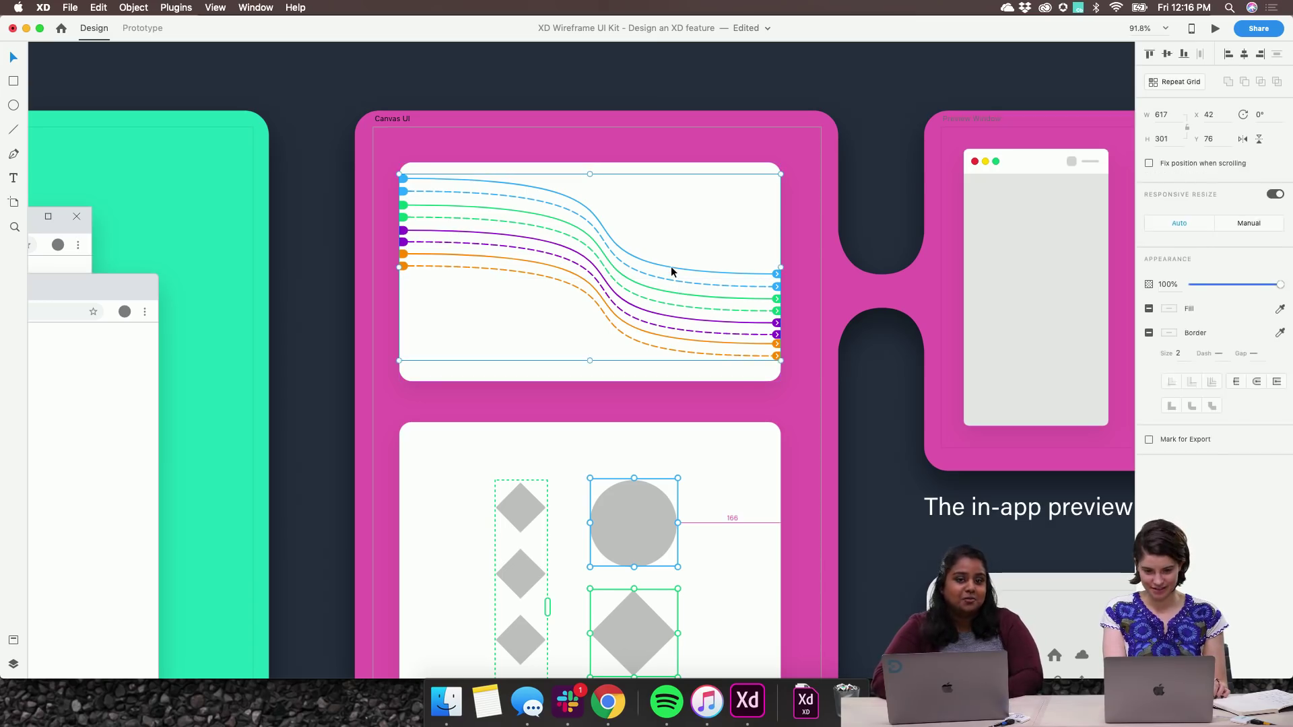
click(671, 268)
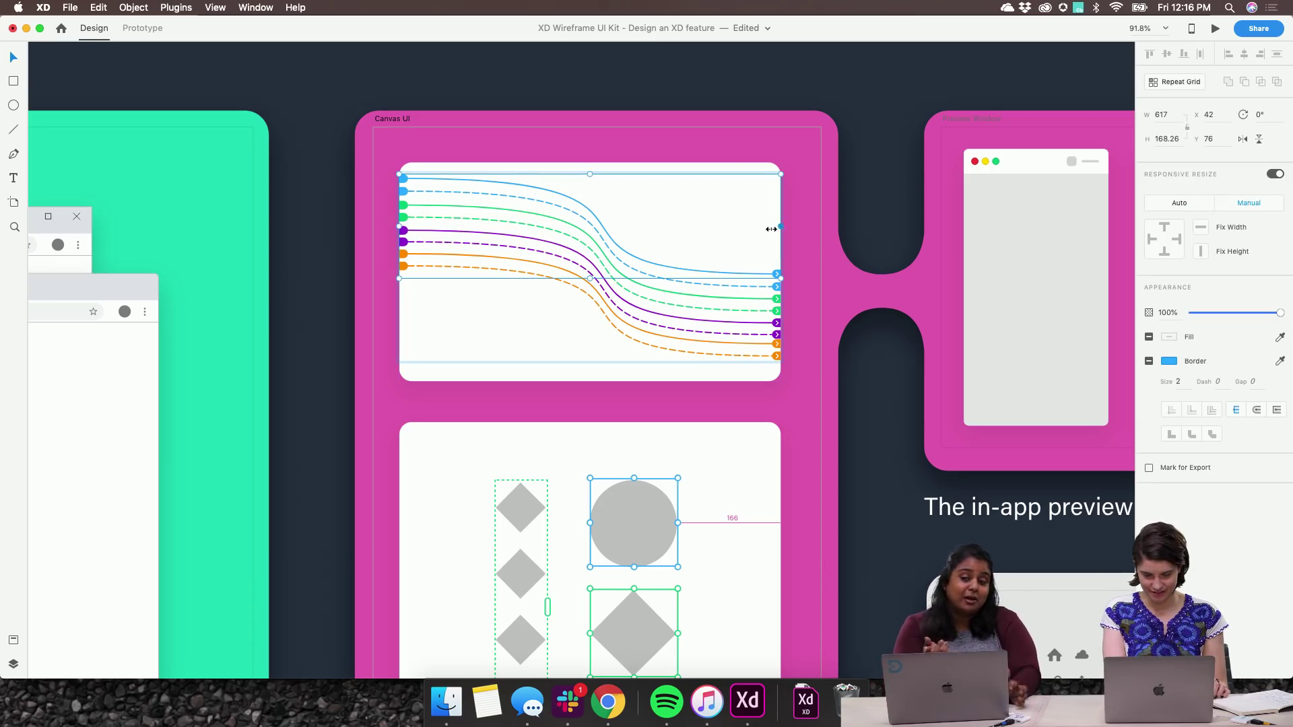
drag(771, 229, 587, 274)
key(super+z)
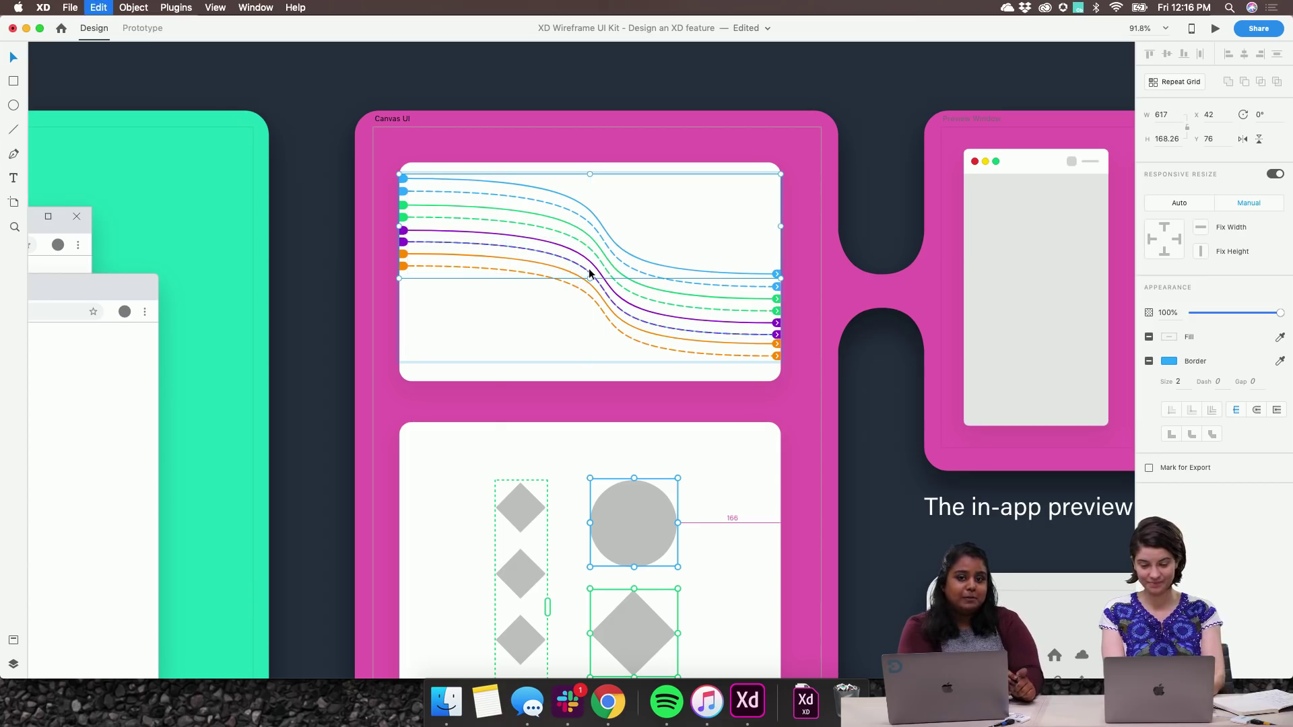
click(290, 369)
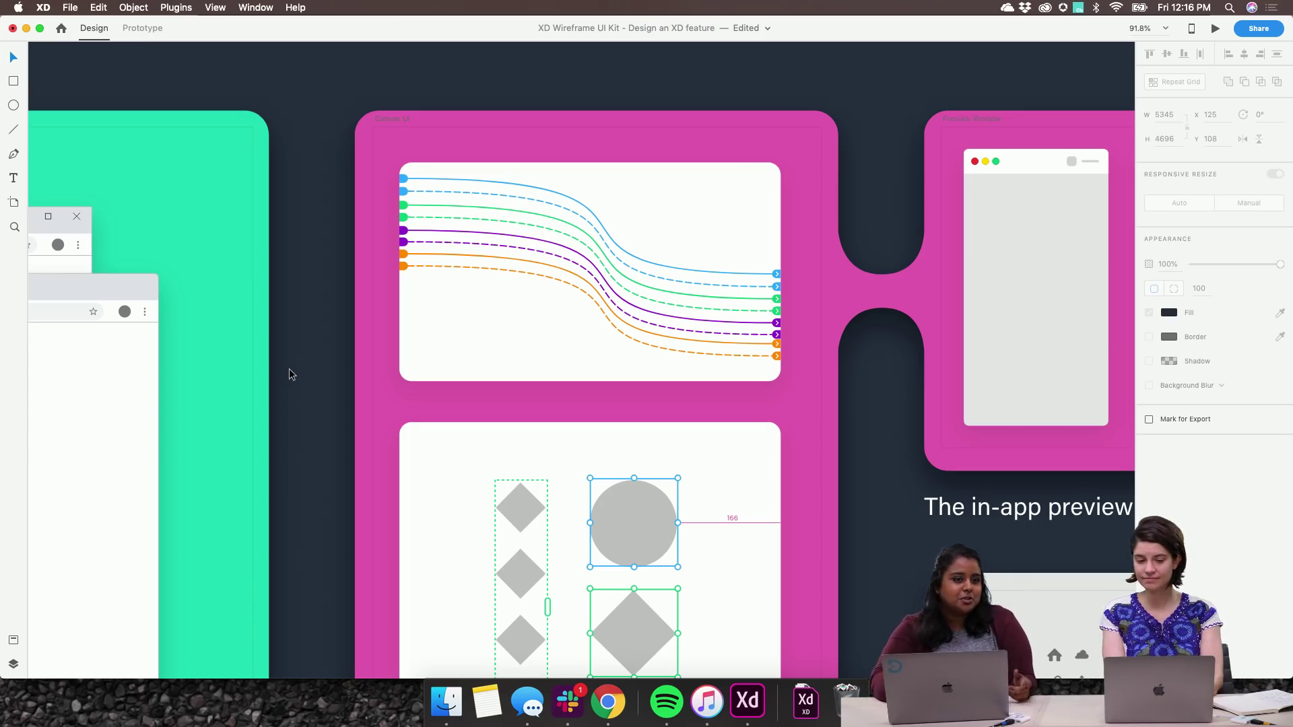
Examine the Preview Window frame with its in-app preview window and plugin dialog, and the Icons frame below it.
scroll(289, 370, down, 2)
scroll(289, 369, right, 2)
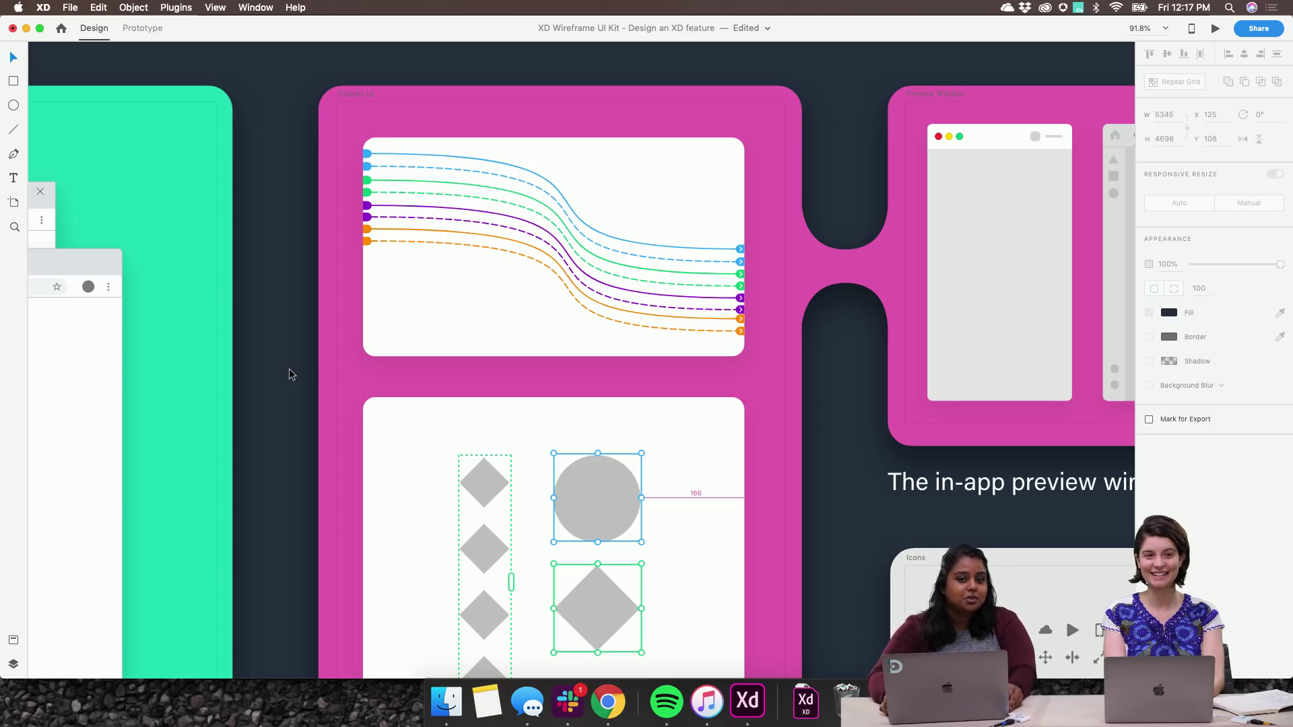
scroll(289, 369, down, 5)
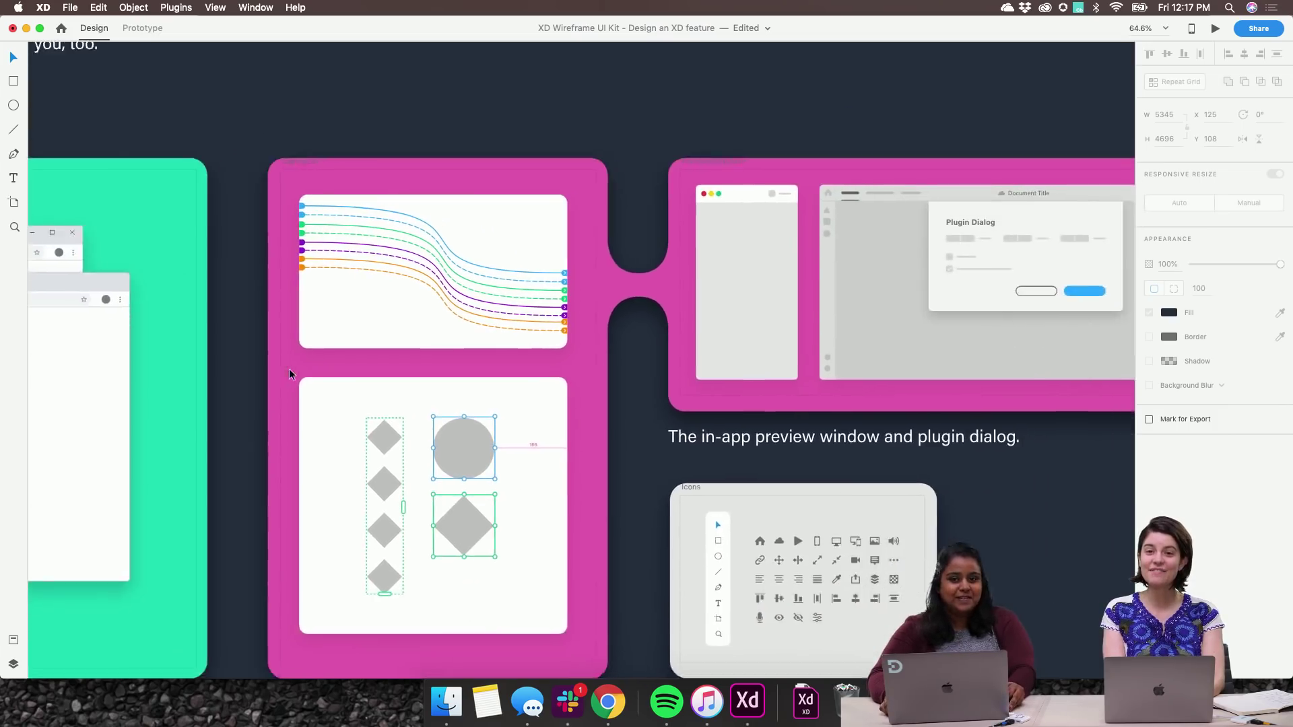
scroll(289, 374, right, 3)
scroll(289, 374, down, 1)
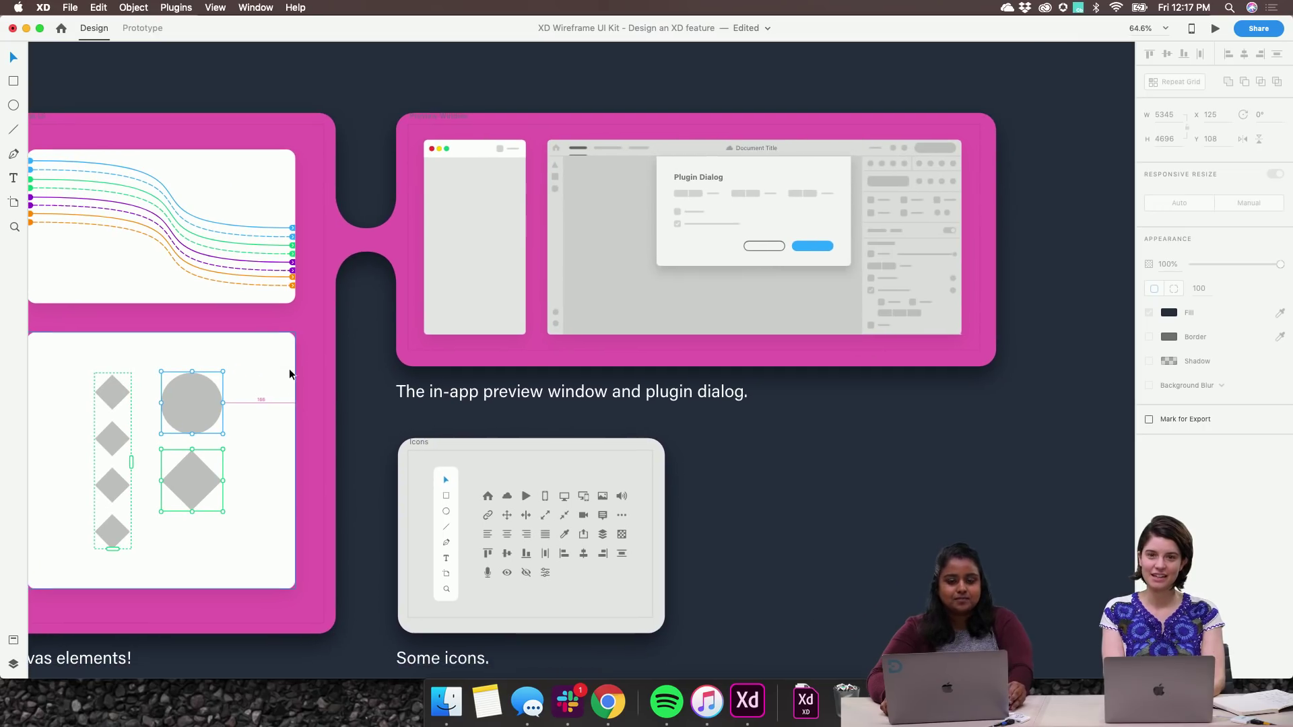
scroll(544, 340, up, 4)
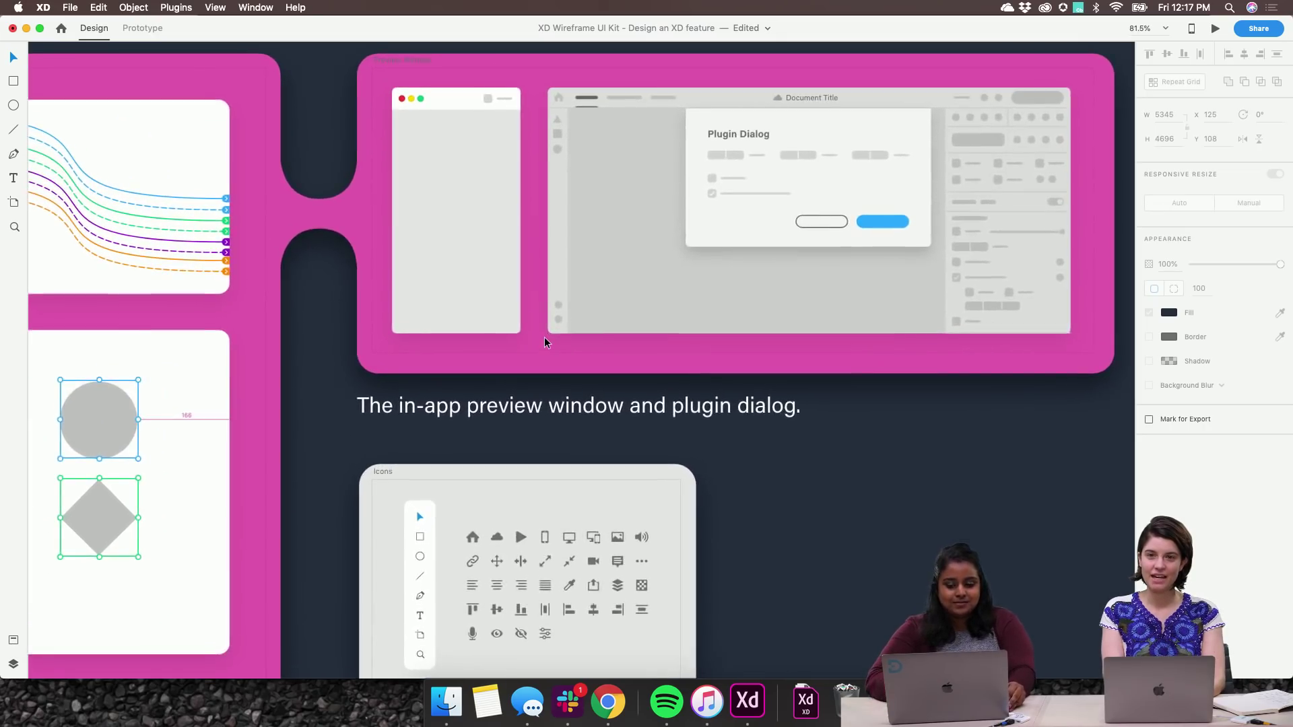
scroll(544, 341, up, 3)
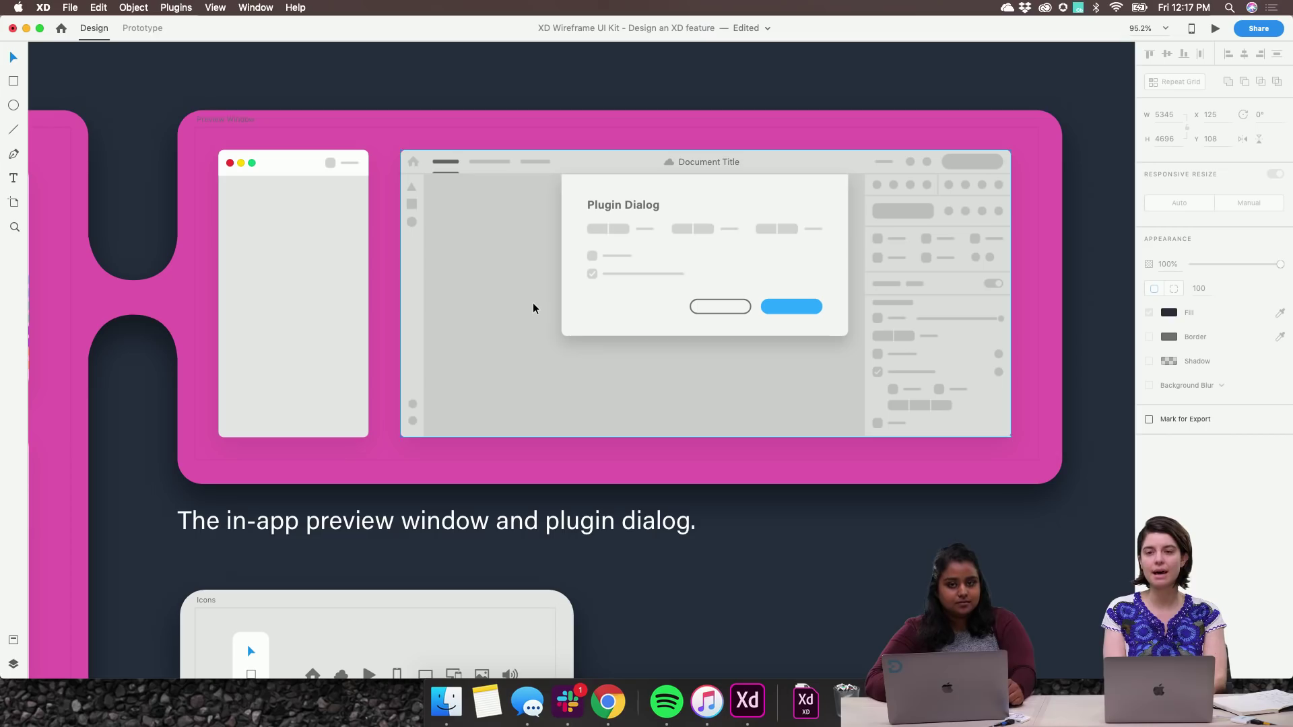
Switch to Prototype mode and view the device preview information.
click(149, 33)
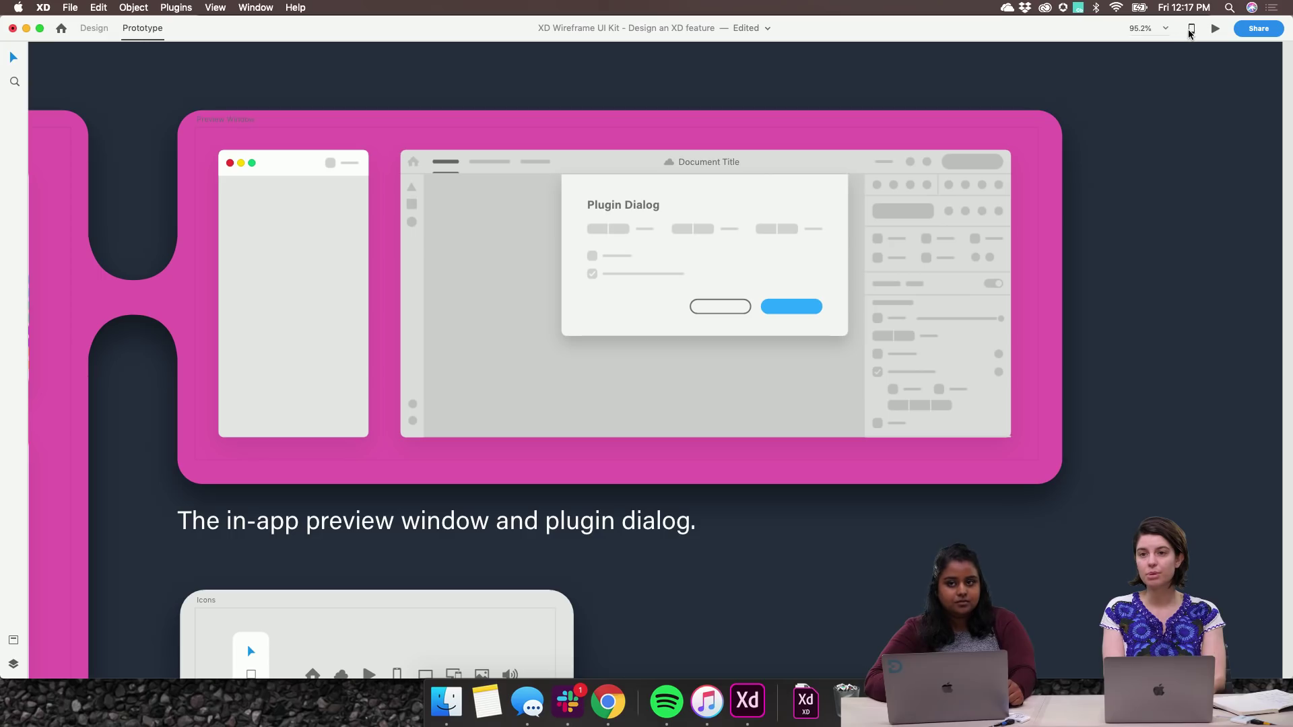
click(1190, 30)
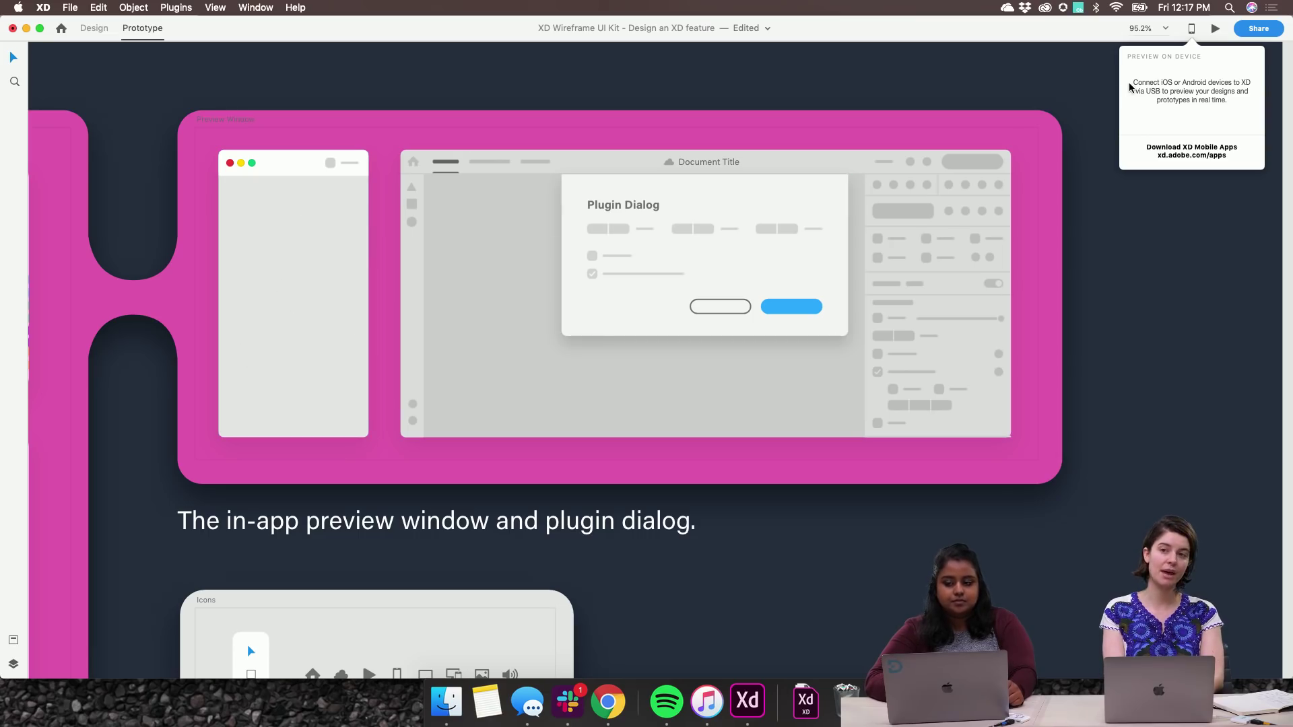
click(1191, 31)
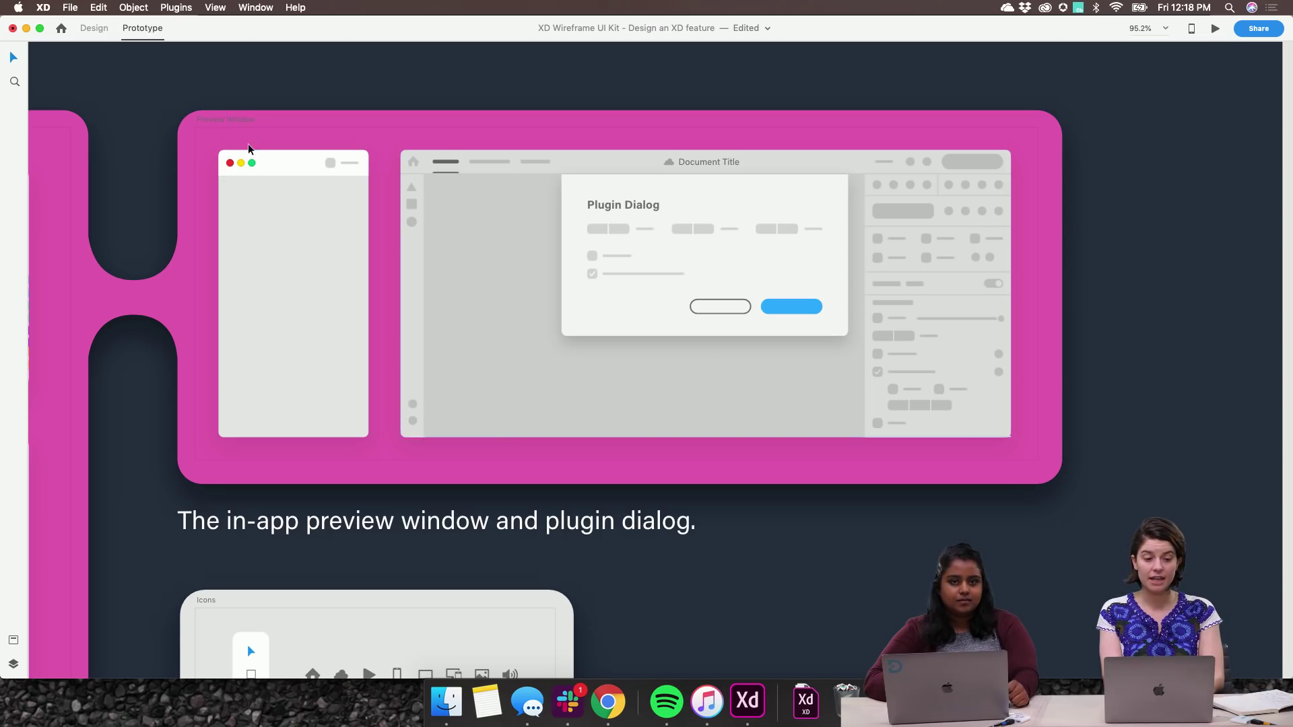
Bring up the plugin browser over the Preview Window frame to show a real plugin dialog, and close it.
click(177, 8)
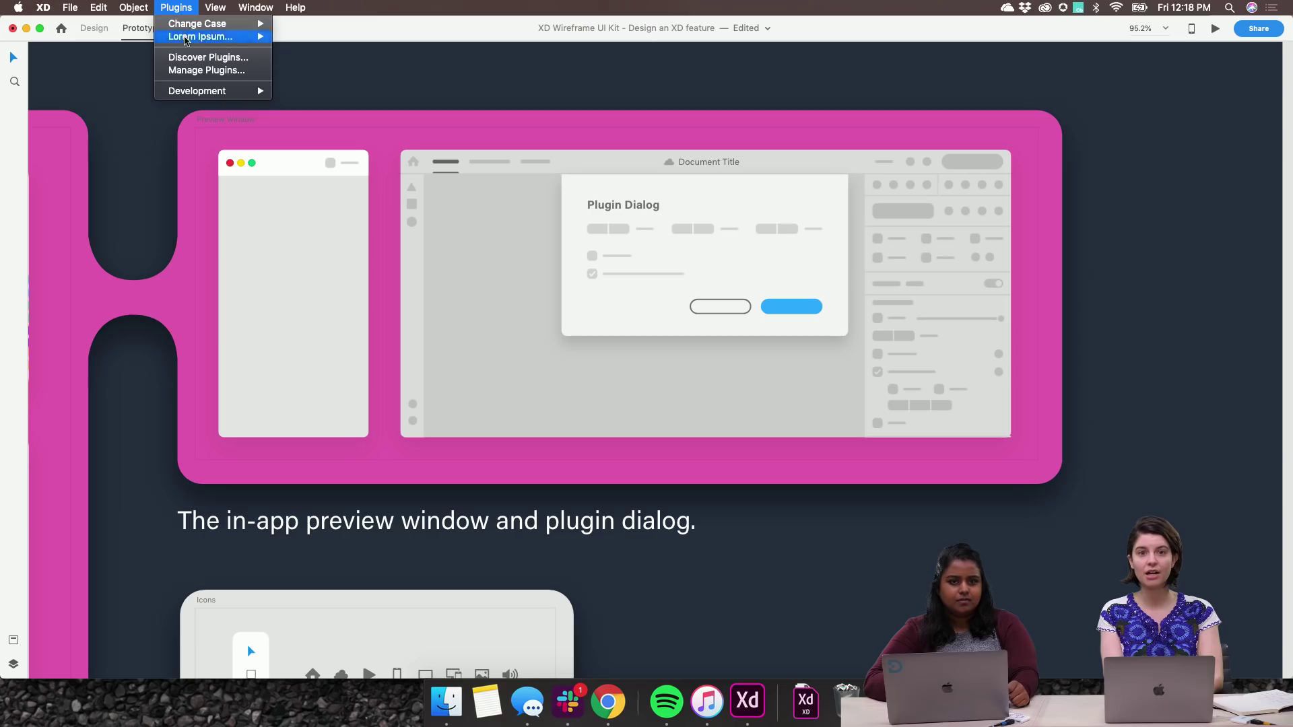
click(196, 59)
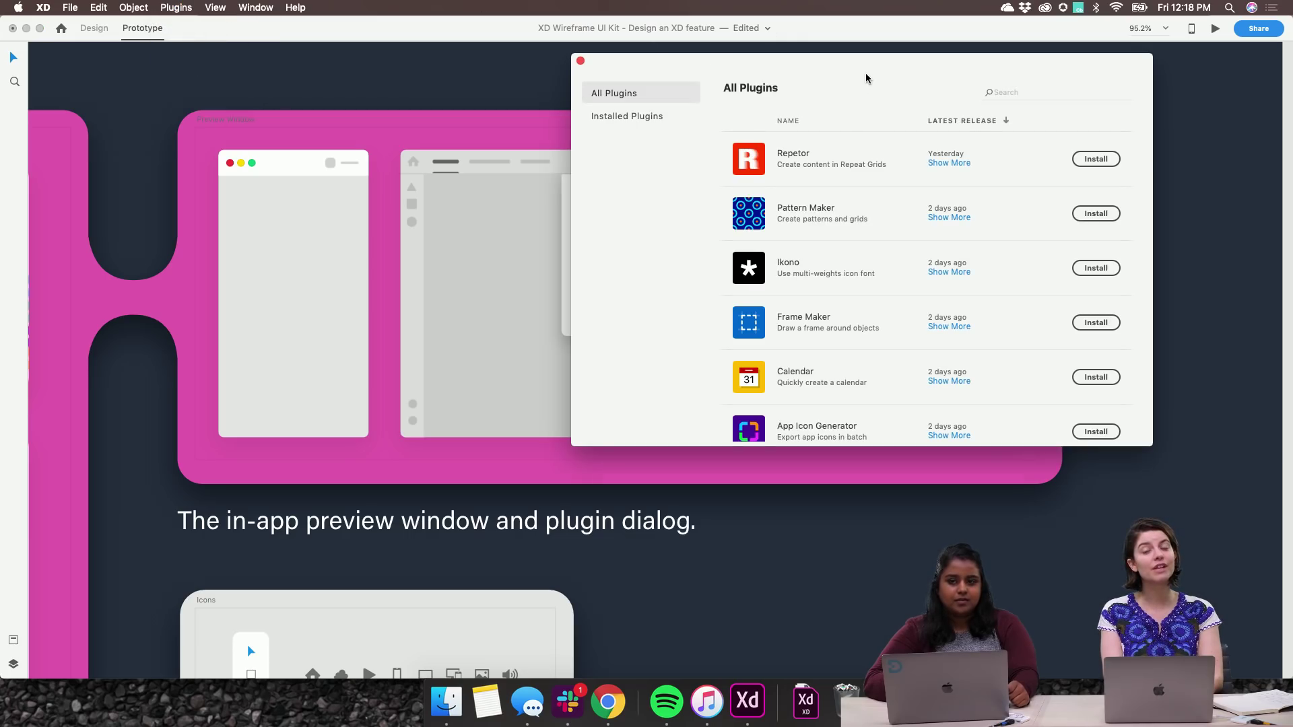
drag(671, 68, 377, 159)
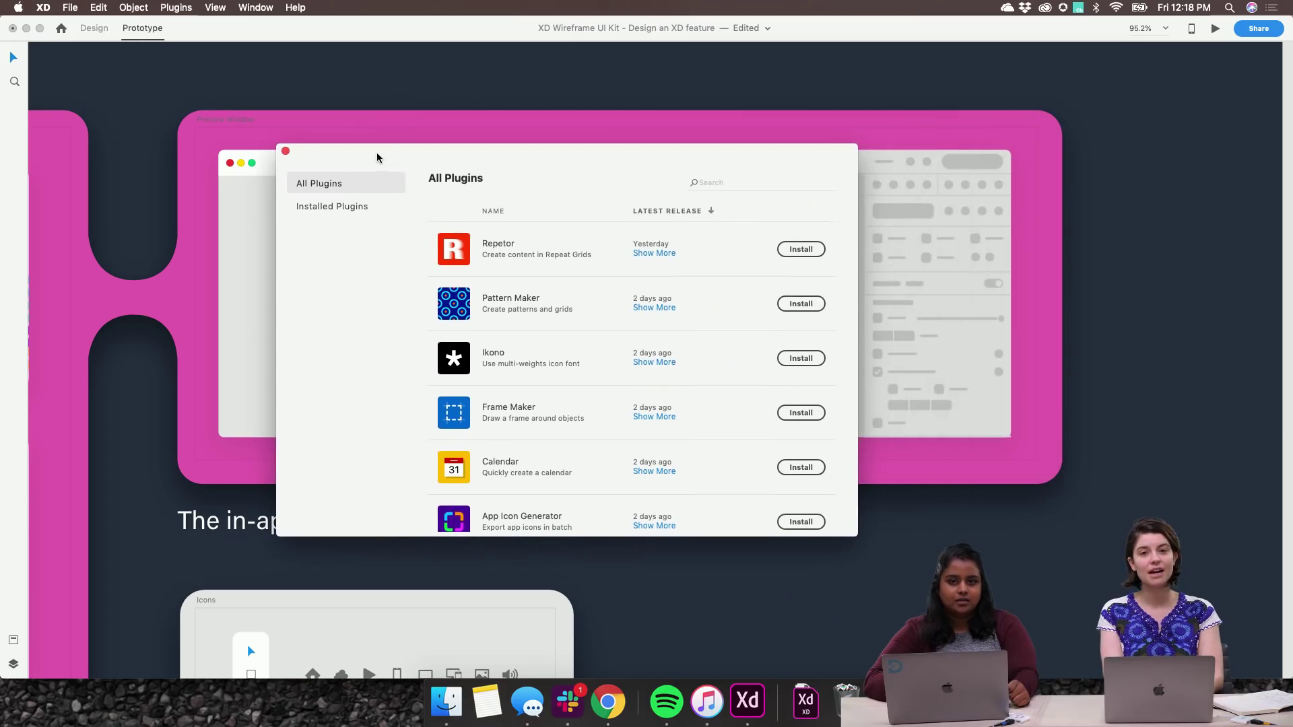
click(286, 150)
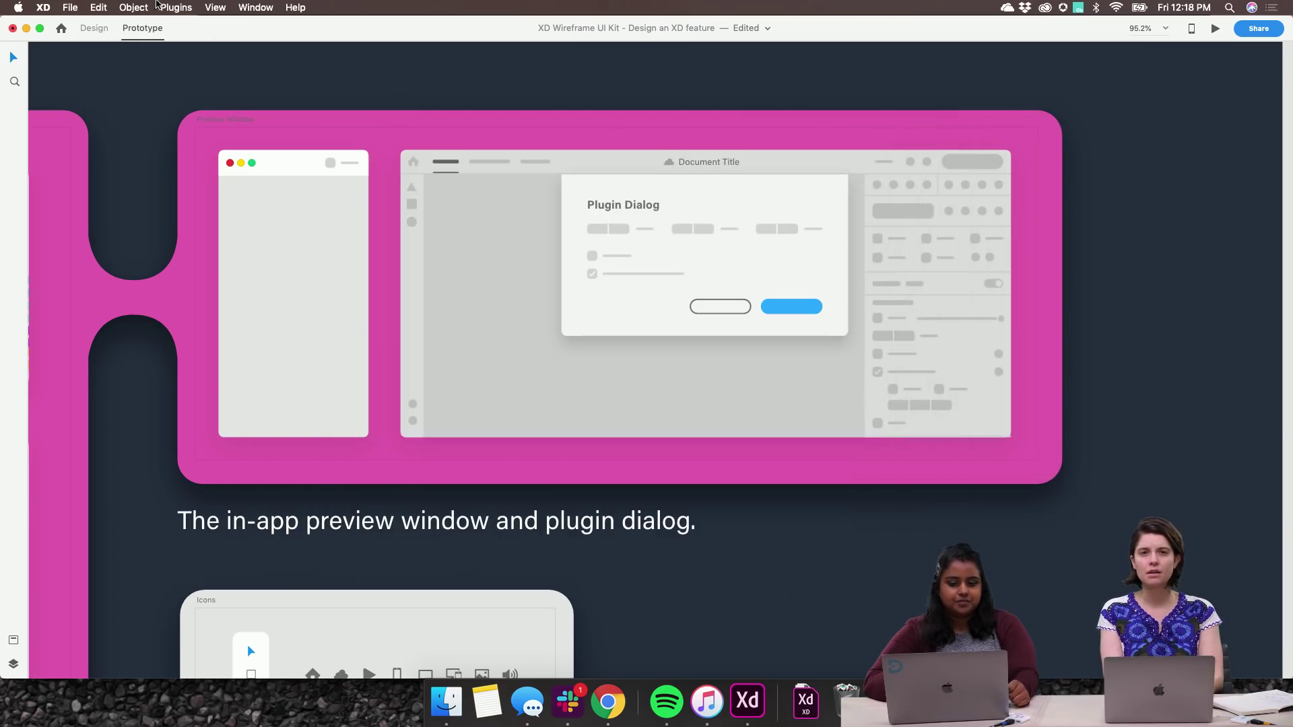
Try Lorem Ipsum's placeholder text fill with nothing selected, and view the Change Case plugin's commands.
click(173, 8)
mouse_move(173, 25)
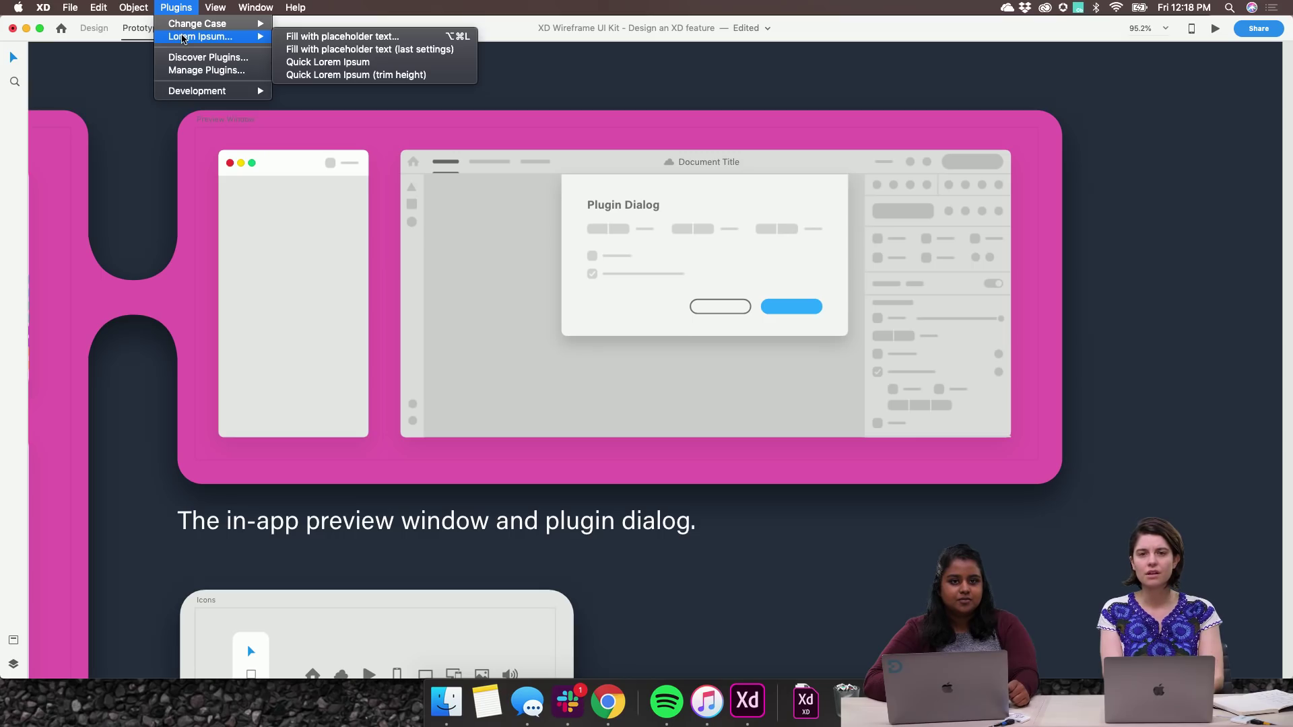
click(311, 36)
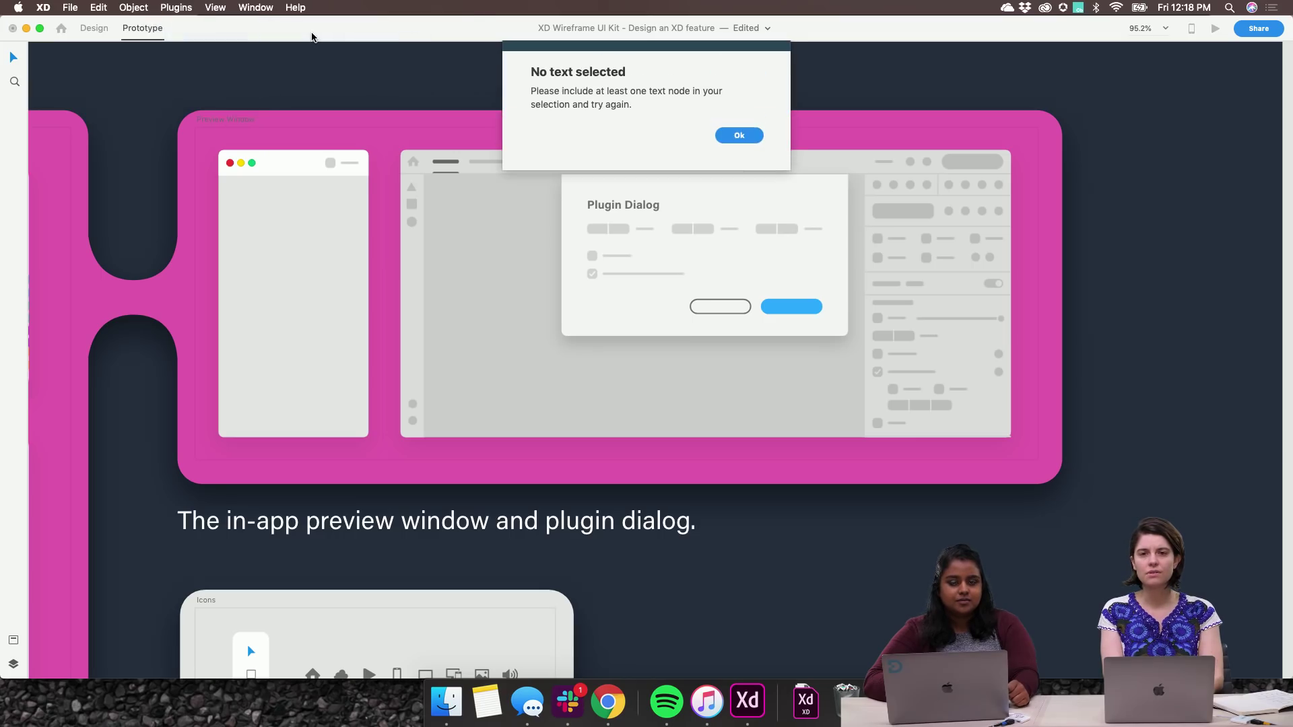
click(750, 139)
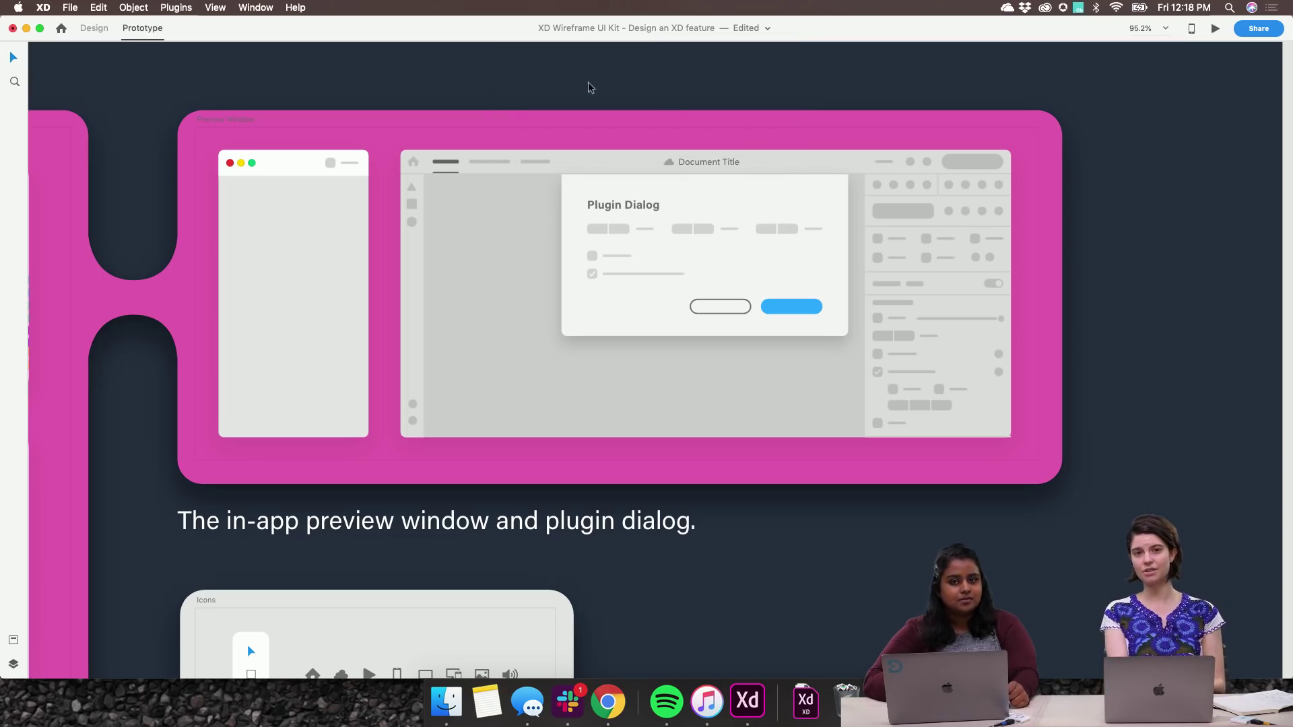
click(188, 10)
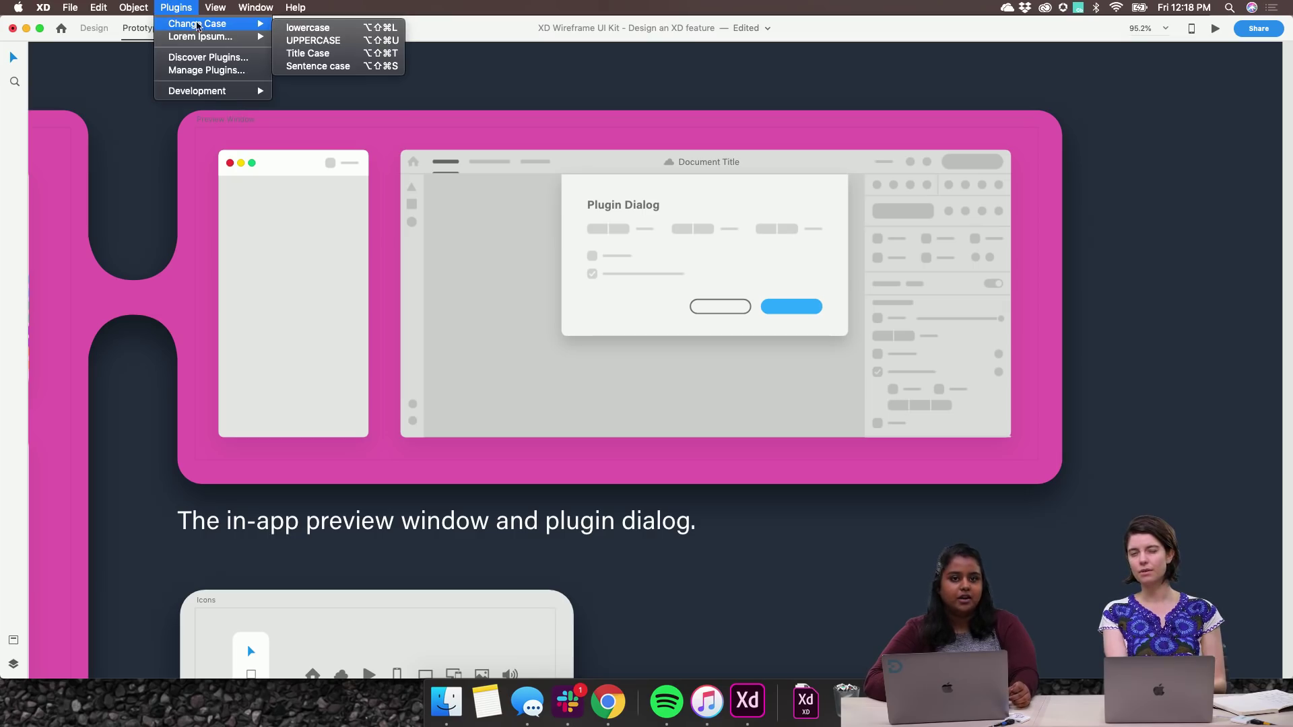
key(Escape)
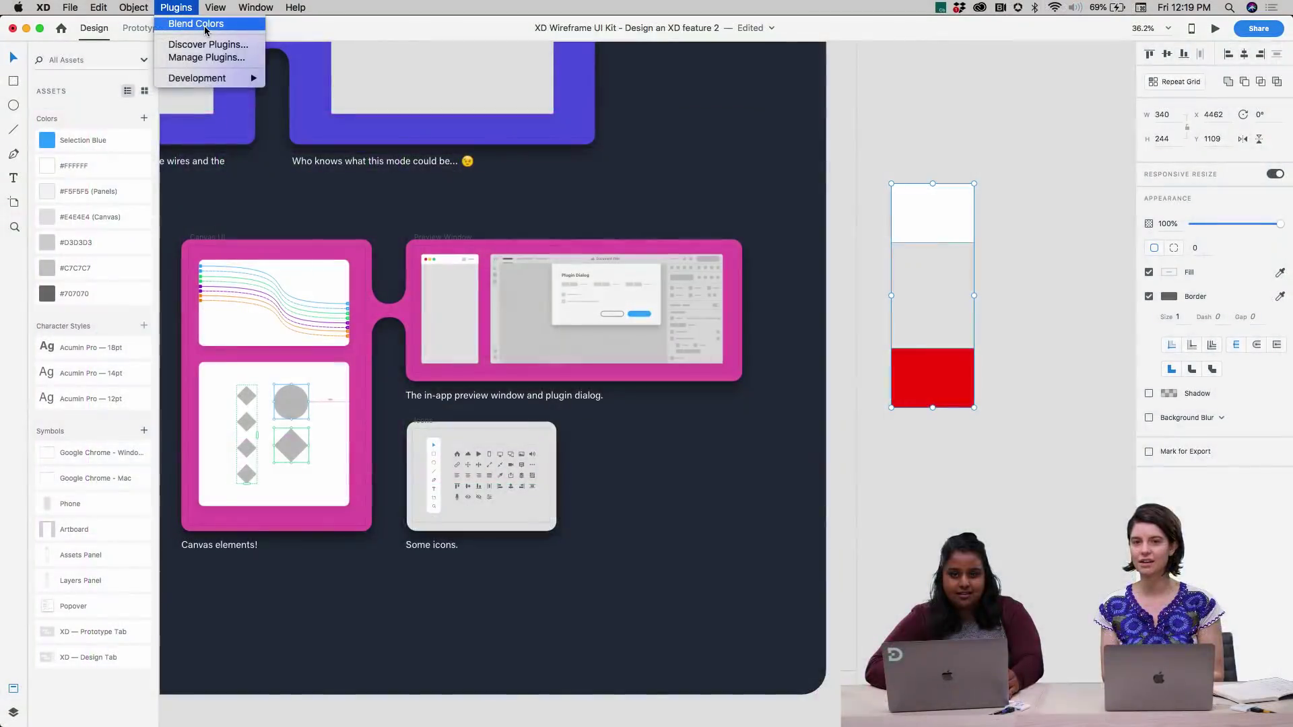
Apply the Blend Colors plugin with 10 steps to the selected stack of white-to-red rectangles.
click(202, 26)
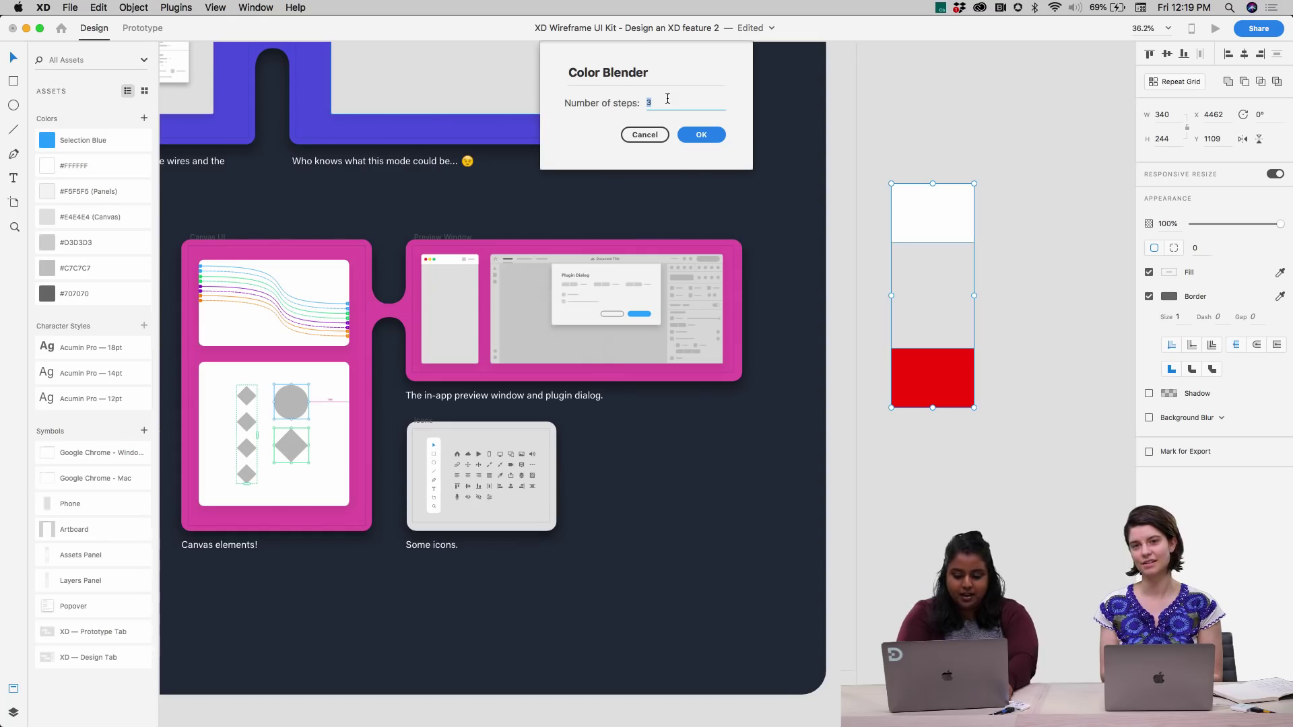
text(10)
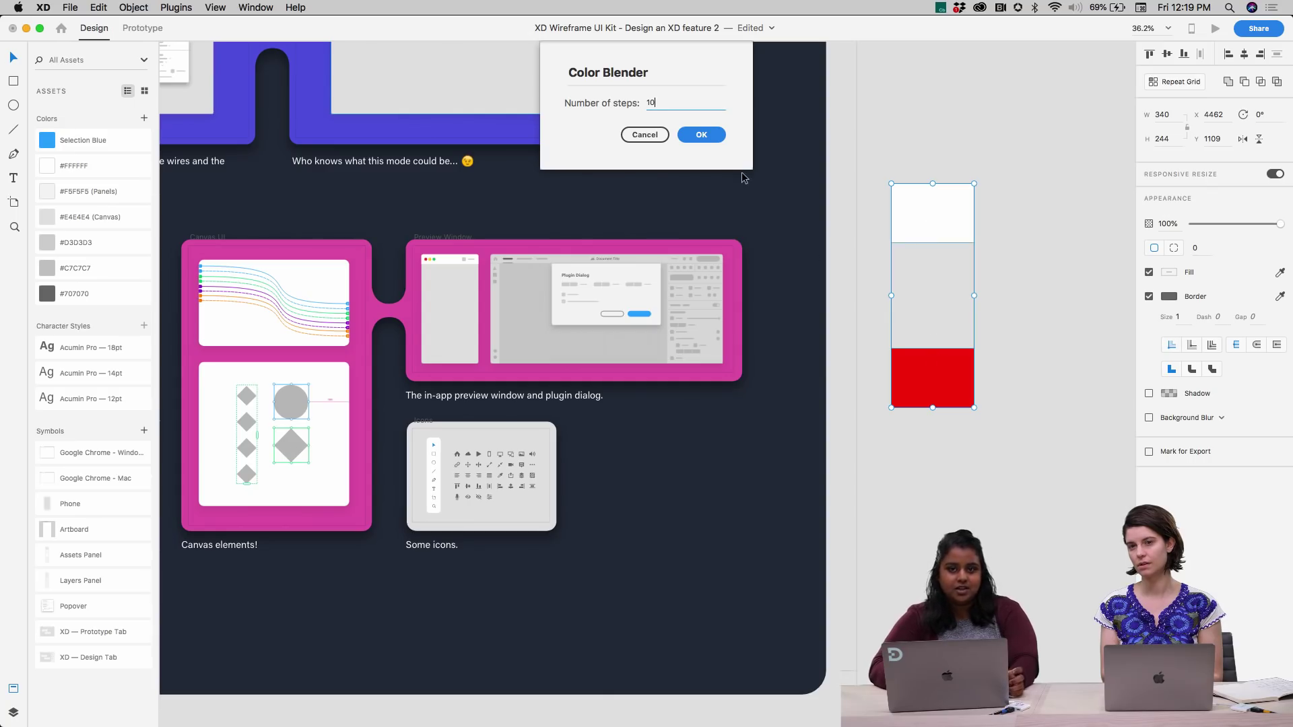
click(718, 138)
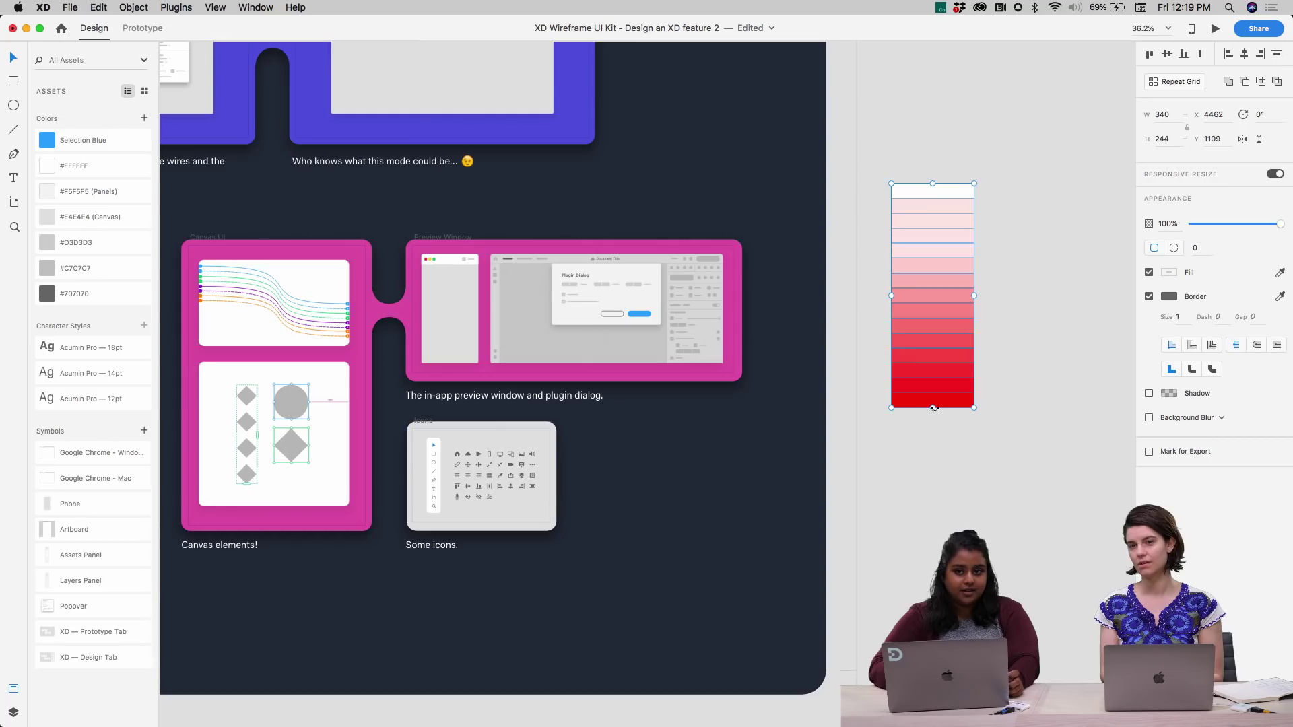
Try stretching the blended rectangle stack downward, and undo the resize.
drag(933, 407, 925, 506)
click(1021, 406)
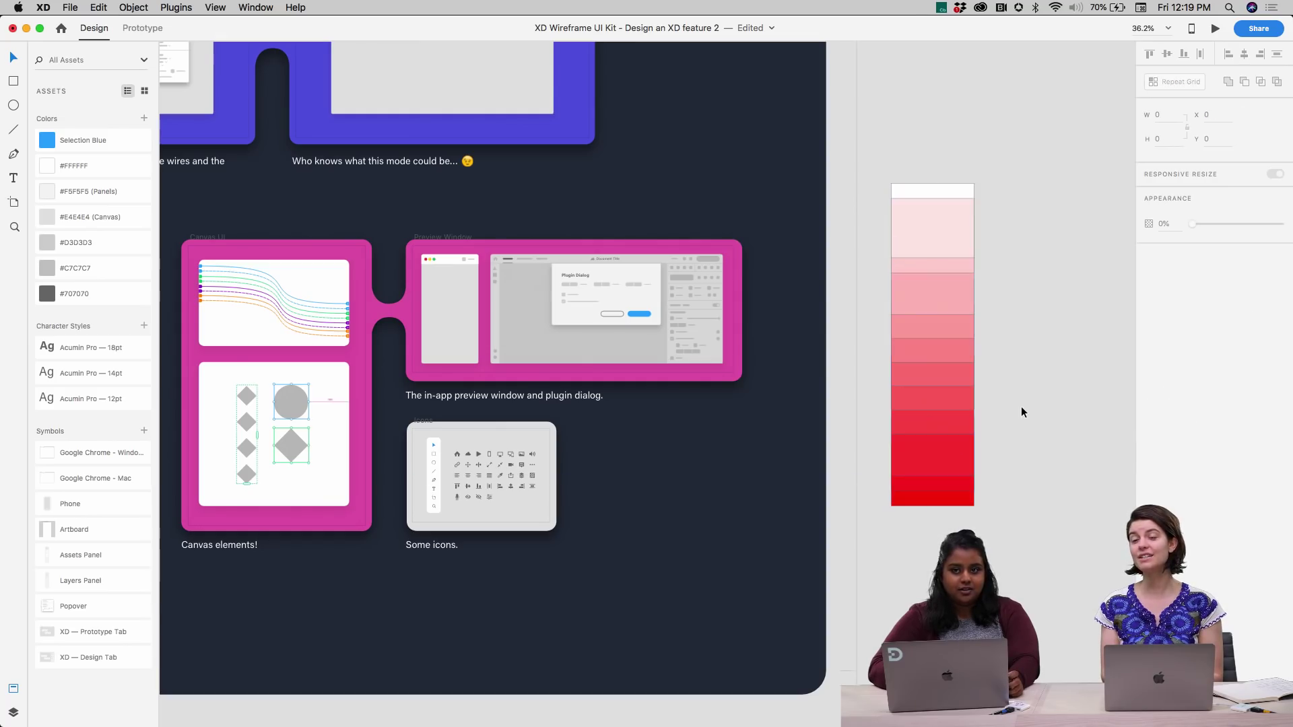
key(super+z)
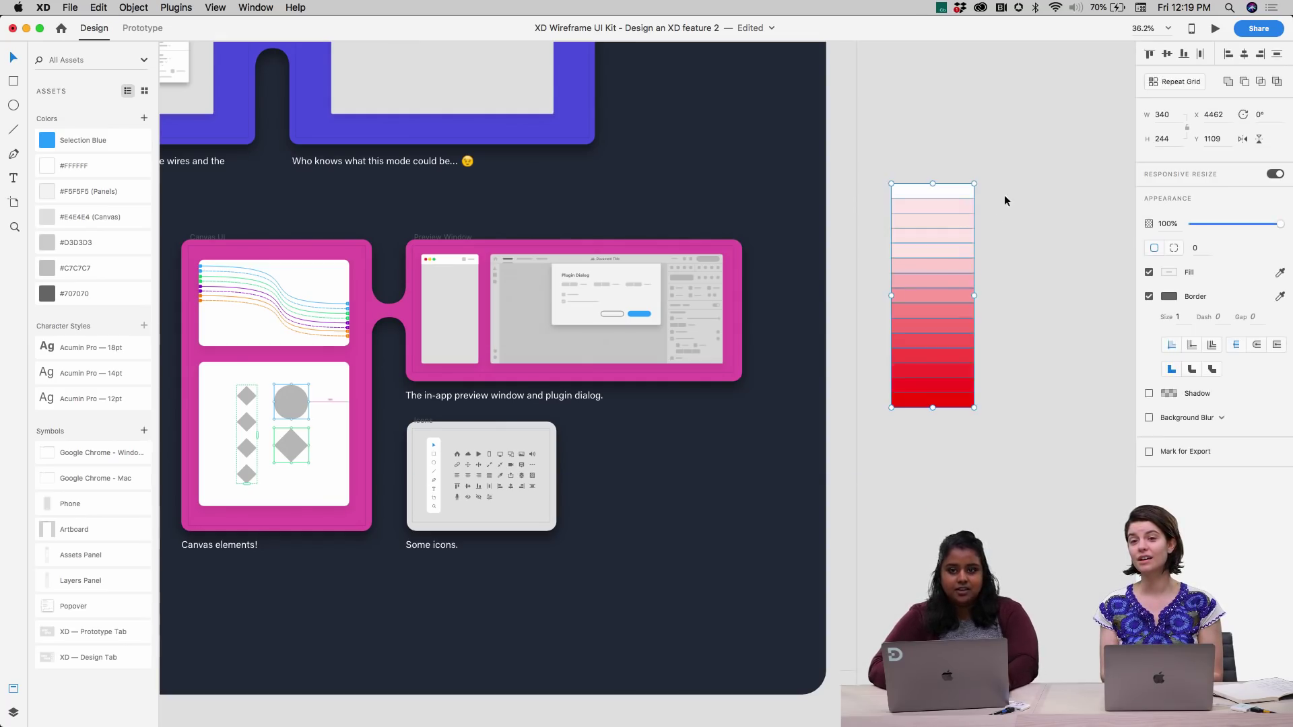
Reselect the whole blended rectangle stack, try widening it to about twice its width, and undo the resize.
click(1012, 182)
drag(891, 171, 929, 415)
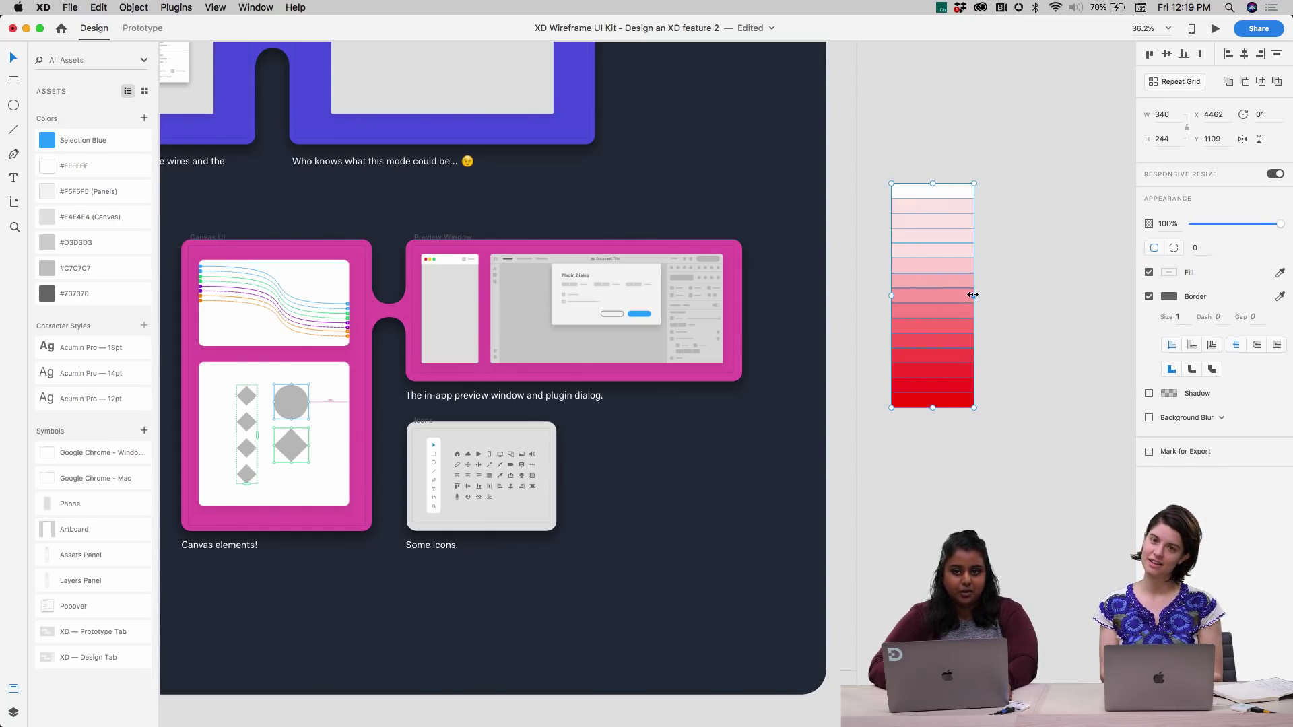
drag(975, 295, 1055, 294)
click(991, 148)
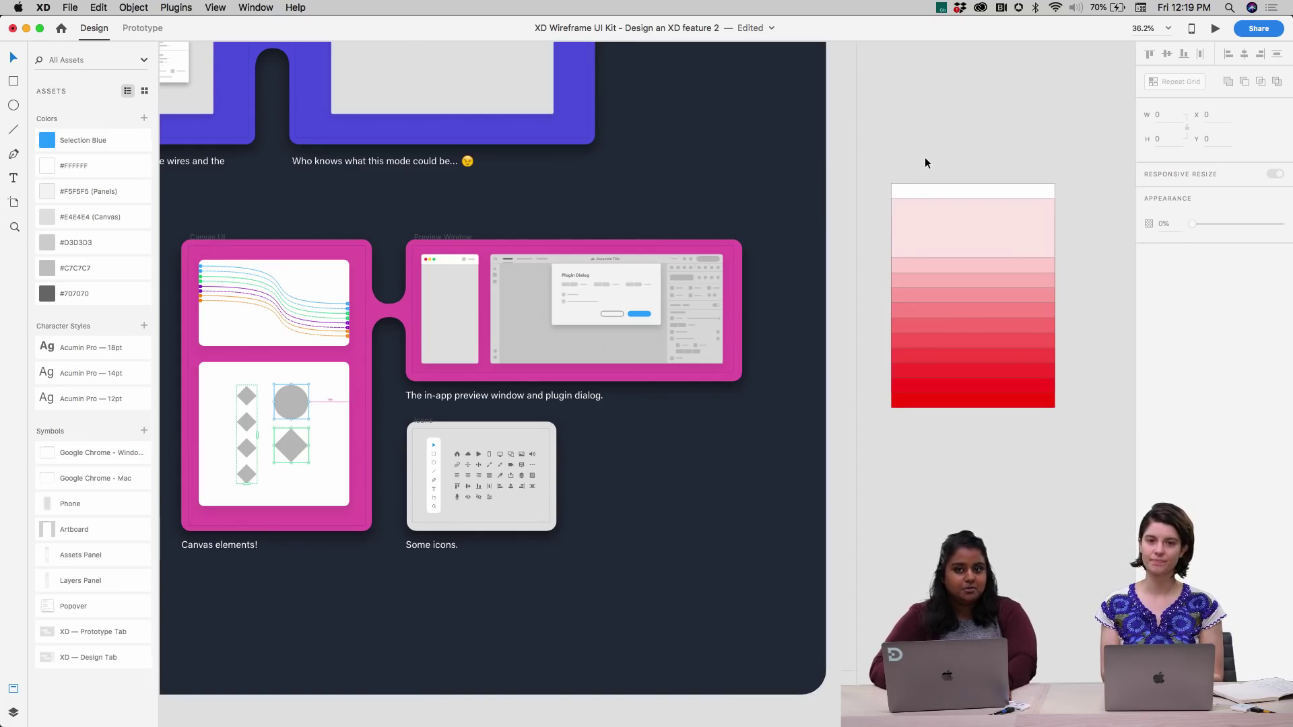
key(super+z)
Examine the wireframe plugin dialog in the Preview Window frame and the overview of all the kit's frames.
scroll(632, 272, up, 5)
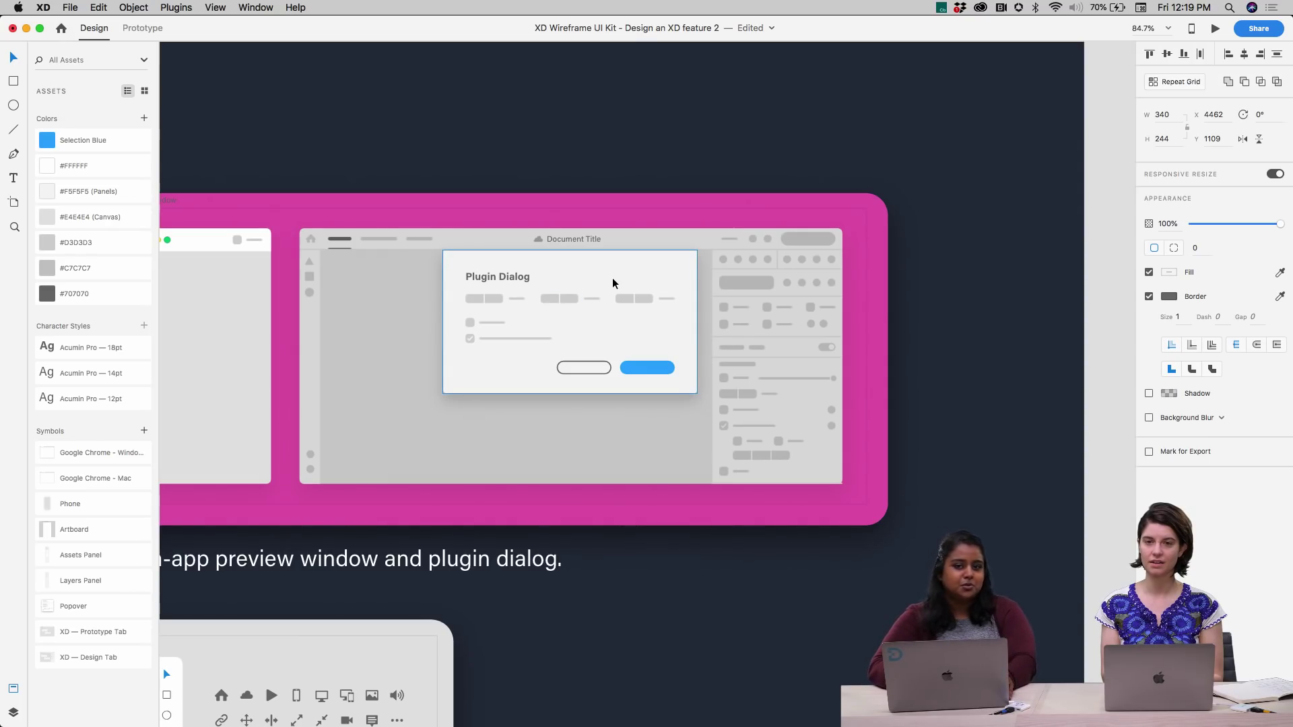
scroll(612, 278, down, 3)
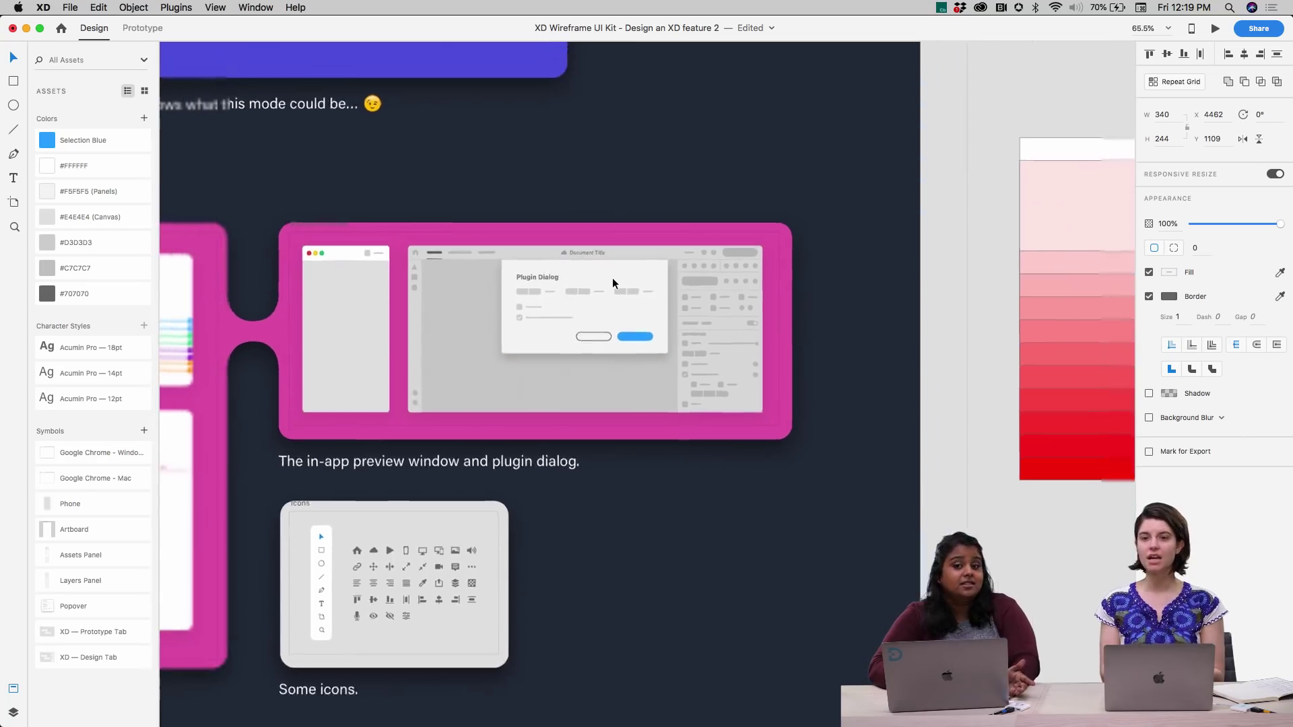
scroll(612, 277, down, 2)
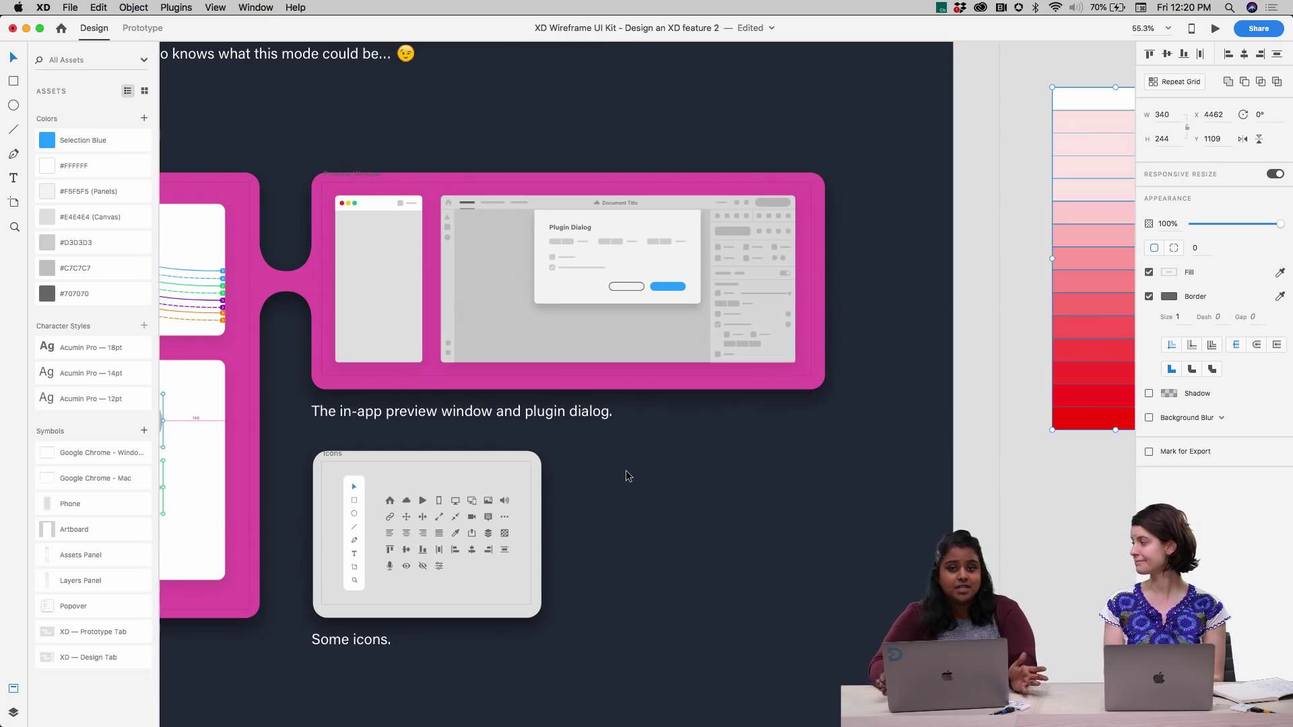
scroll(624, 470, down, 3)
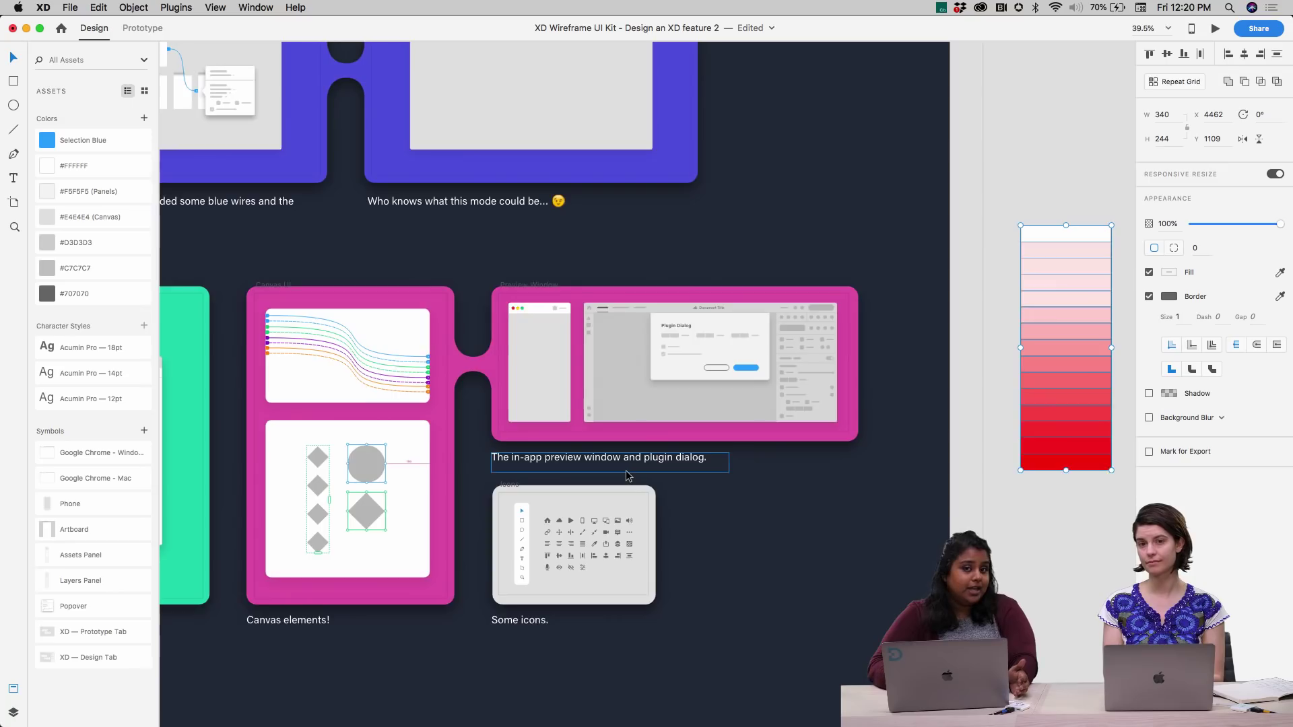
scroll(625, 470, down, 3)
scroll(624, 470, left, 5)
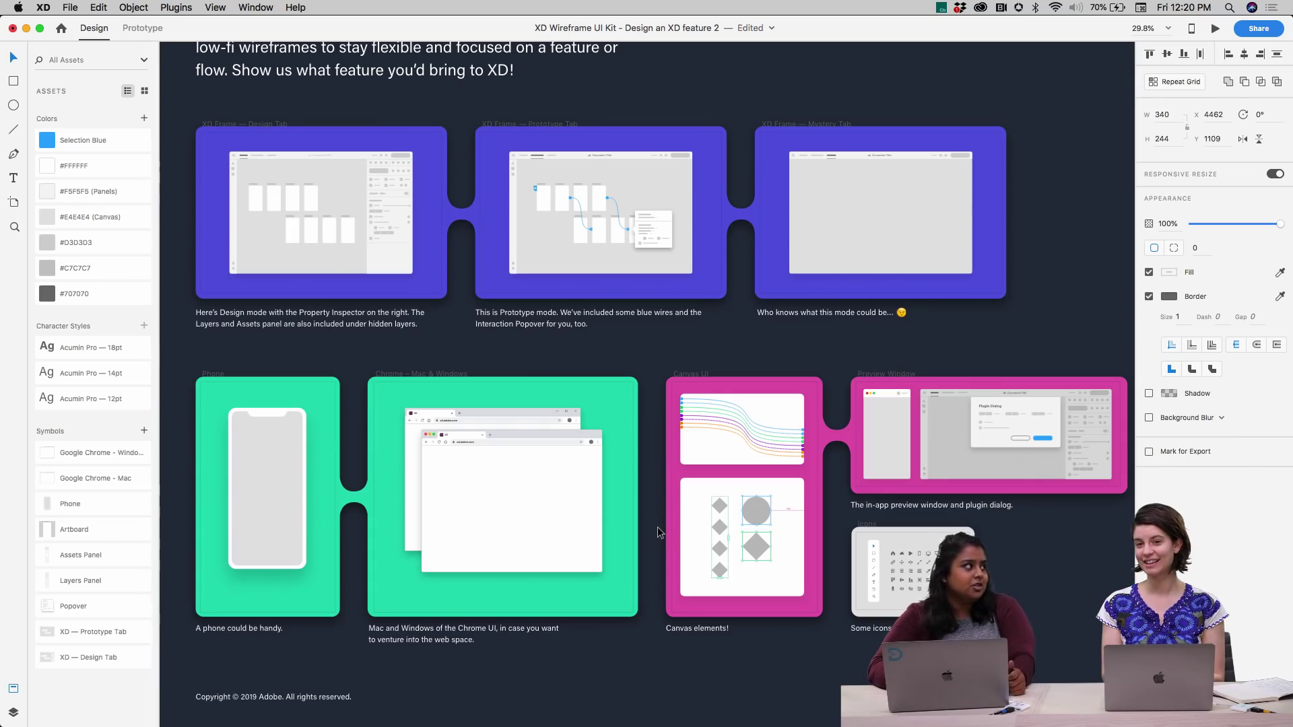
scroll(658, 532, down, 1)
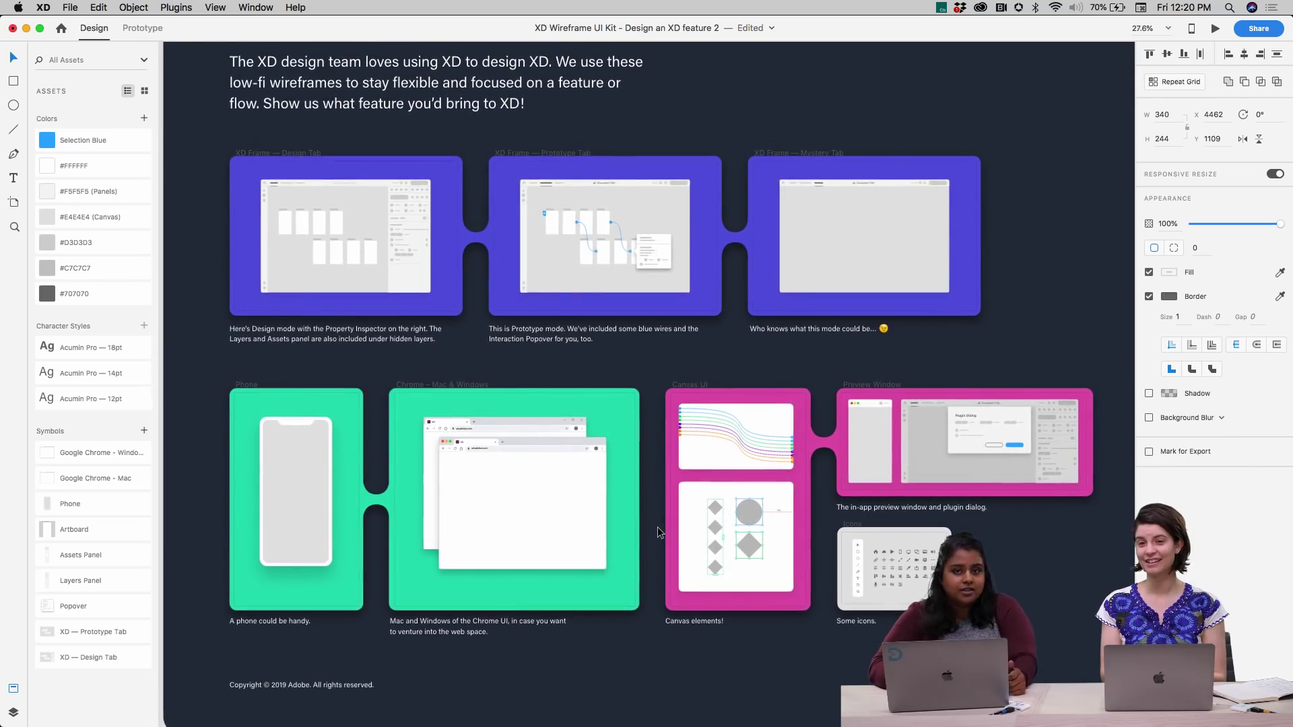
scroll(657, 532, right, 2)
scroll(658, 532, up, 1)
Browse the list of all available plugins, and close the plugin browser.
click(176, 7)
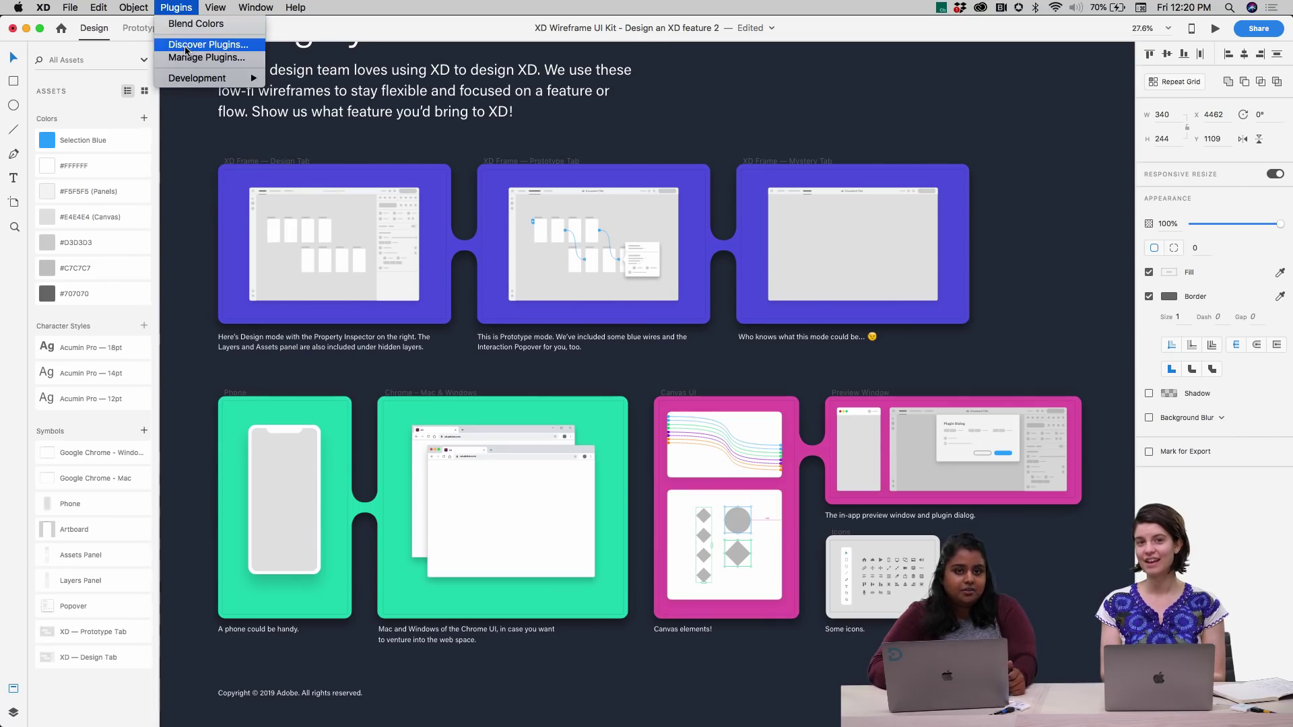
click(593, 197)
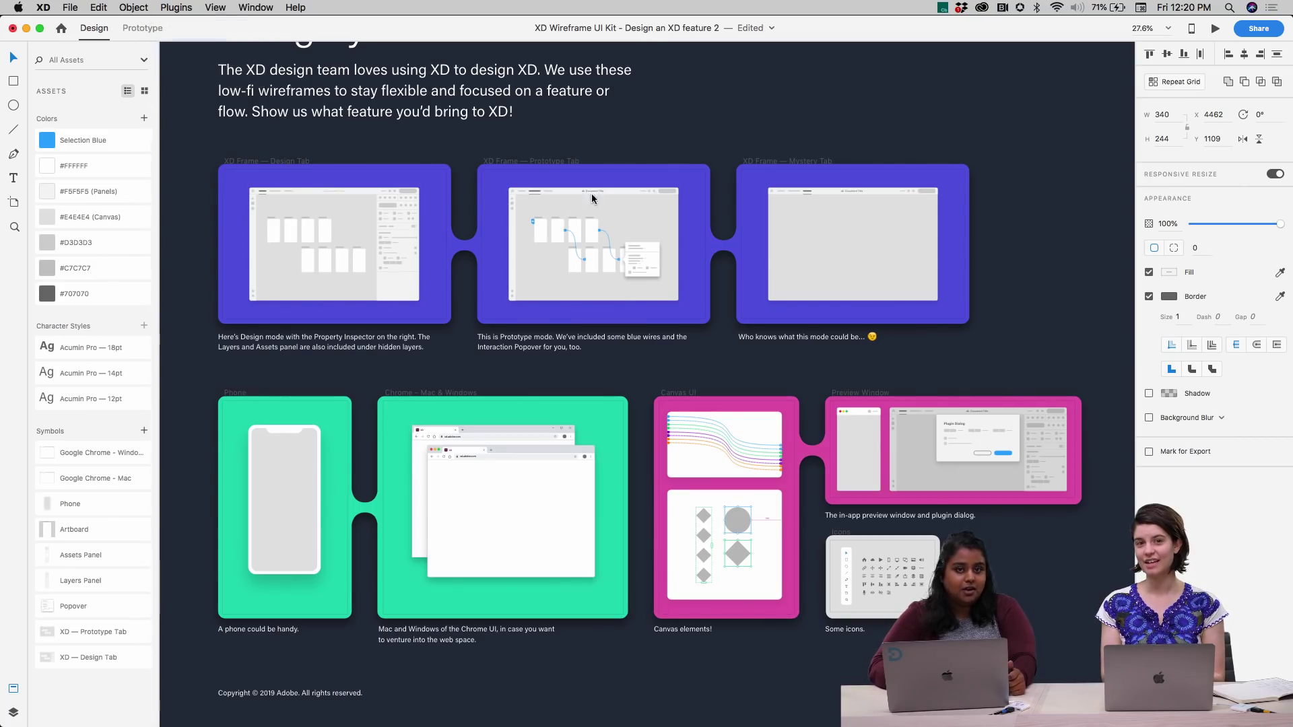
scroll(602, 389, down, 5)
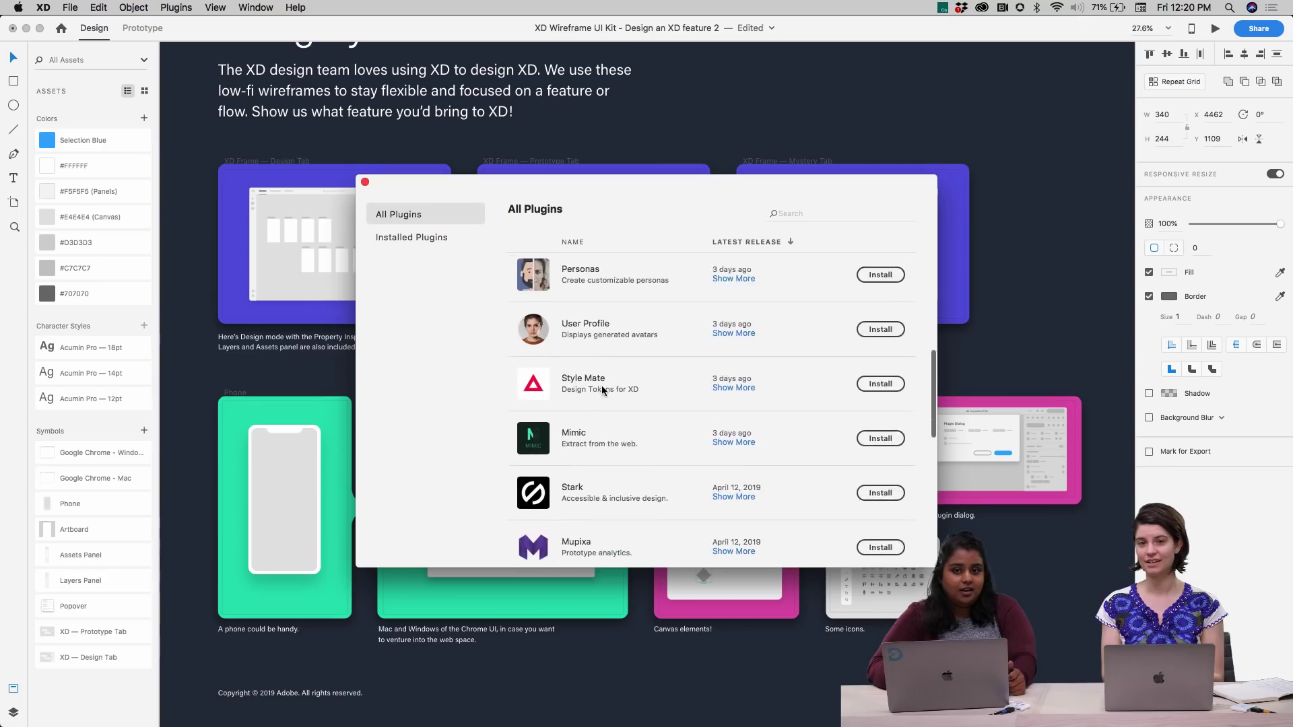
scroll(603, 389, down, 2)
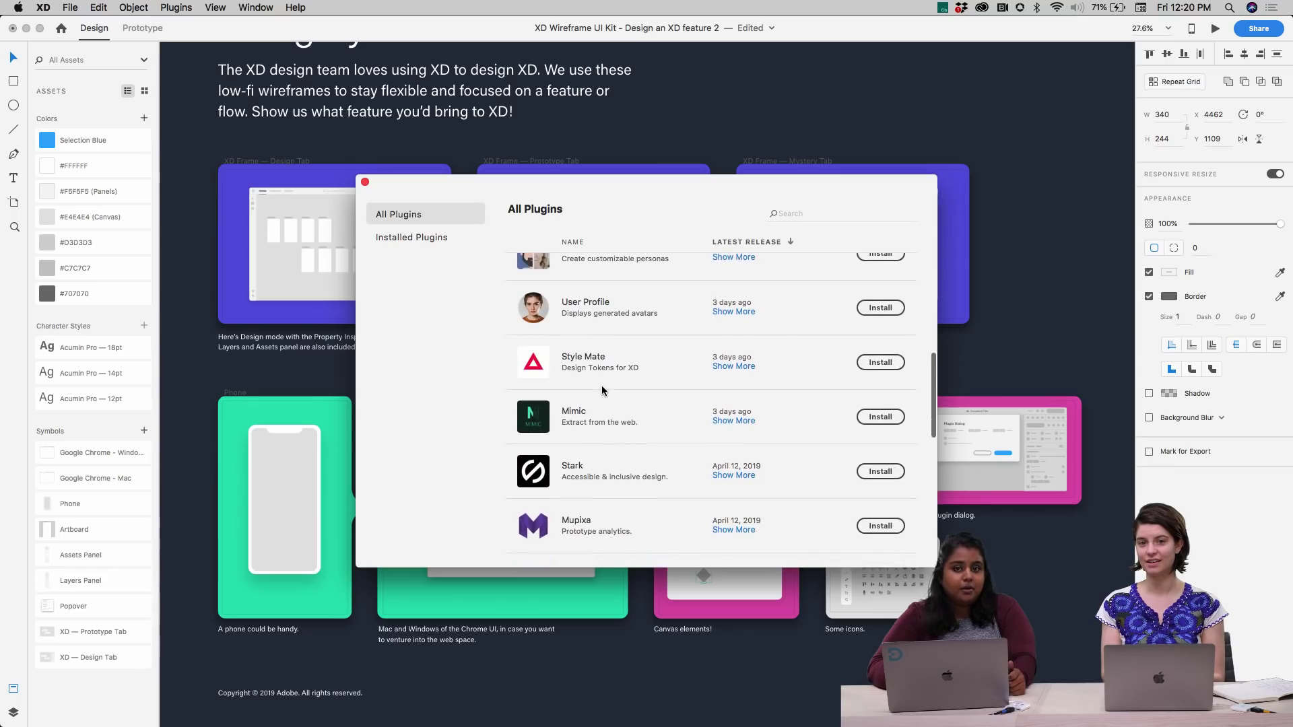
click(365, 182)
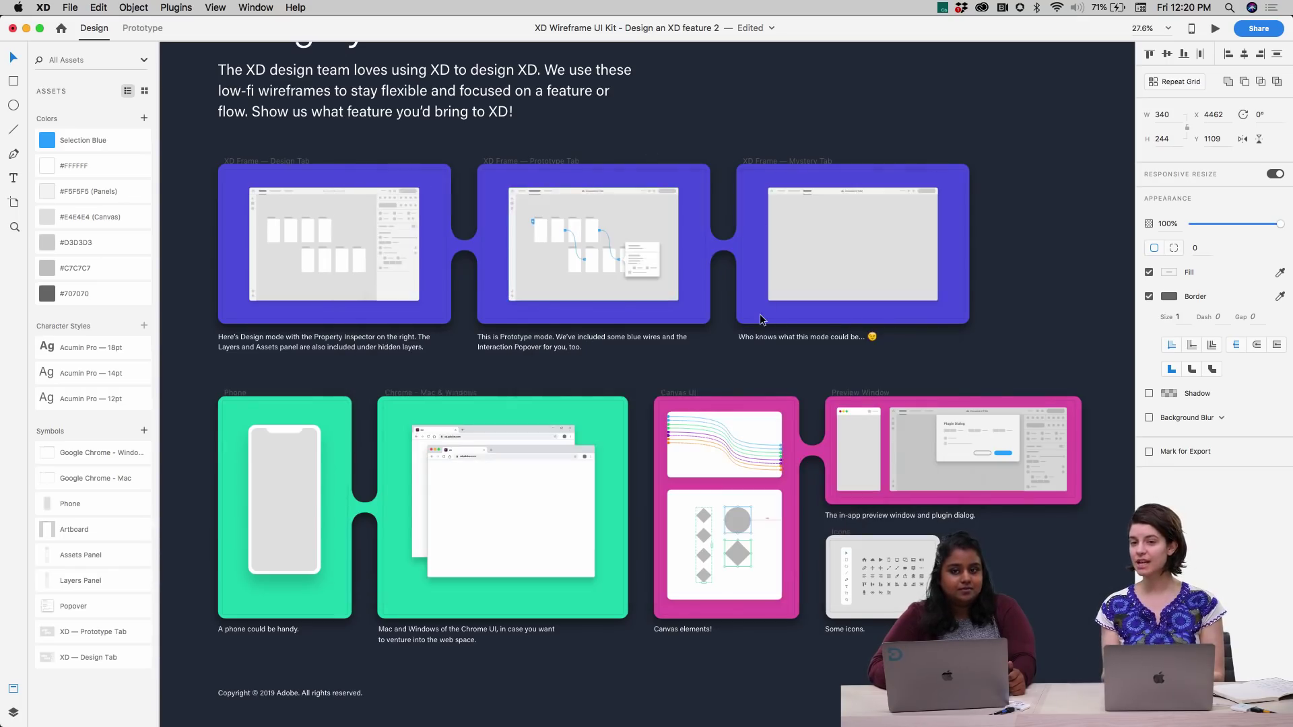
Examine the Icons frame's toolbar and icon set up close.
scroll(760, 314, down, 3)
scroll(760, 313, up, 10)
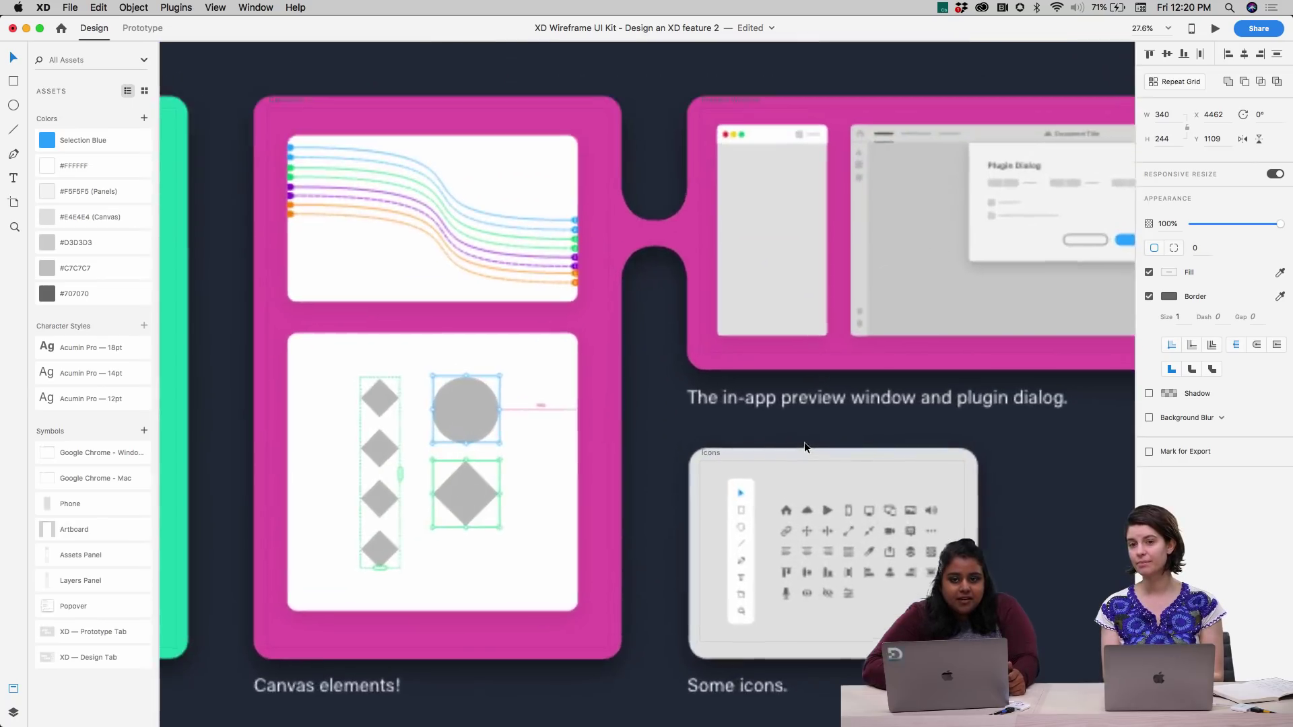
key(super+3)
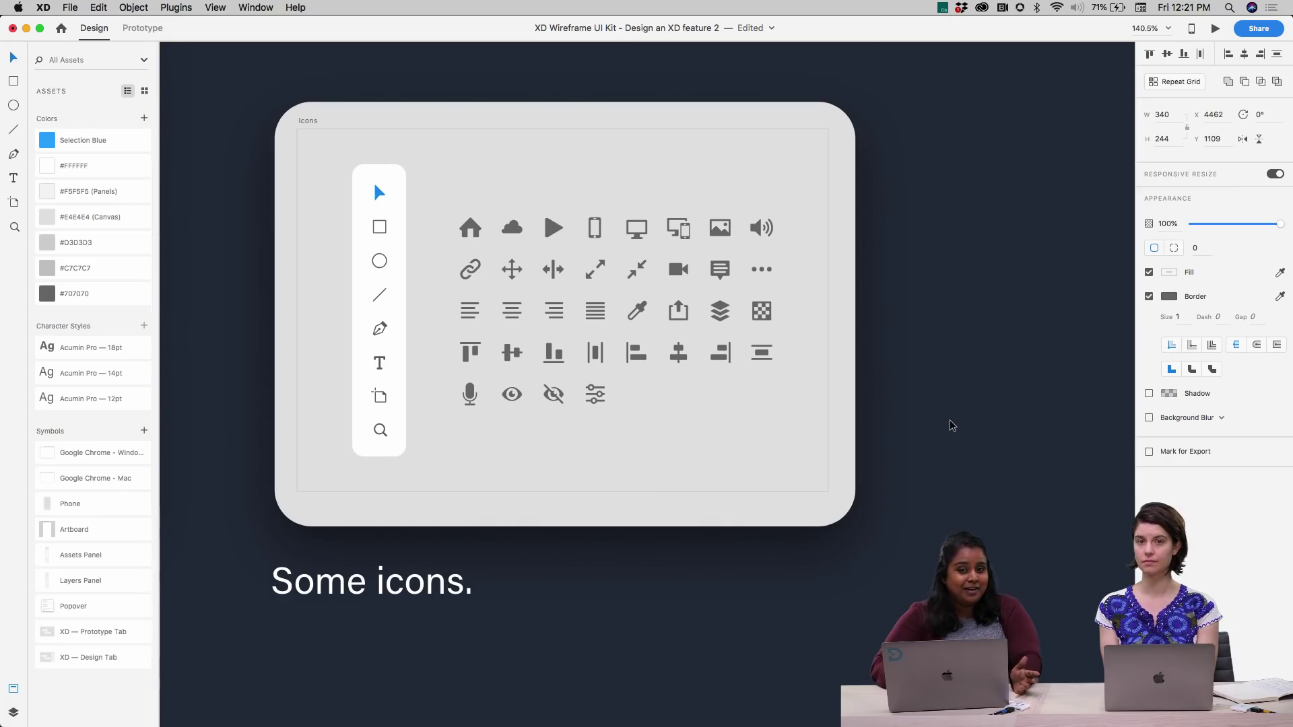
scroll(951, 425, down, 2)
scroll(952, 425, up, 2)
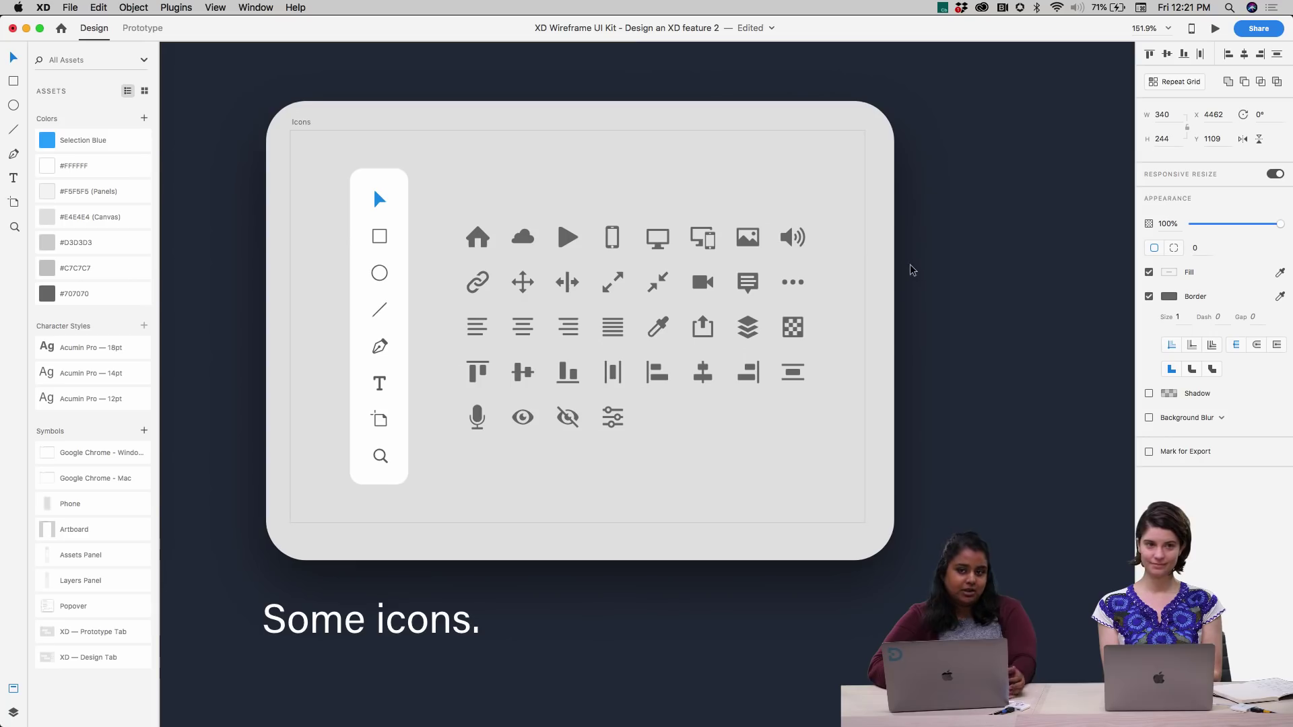
scroll(880, 319, down, 3)
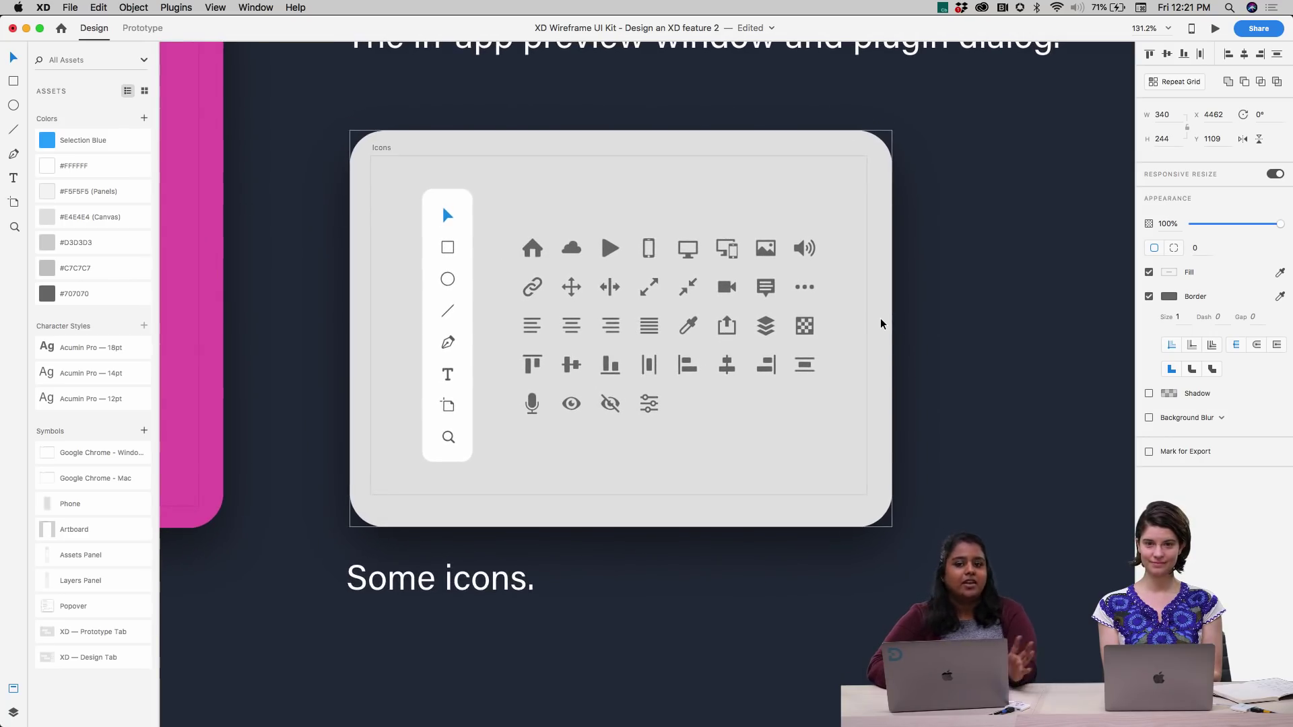
scroll(880, 319, down, 3)
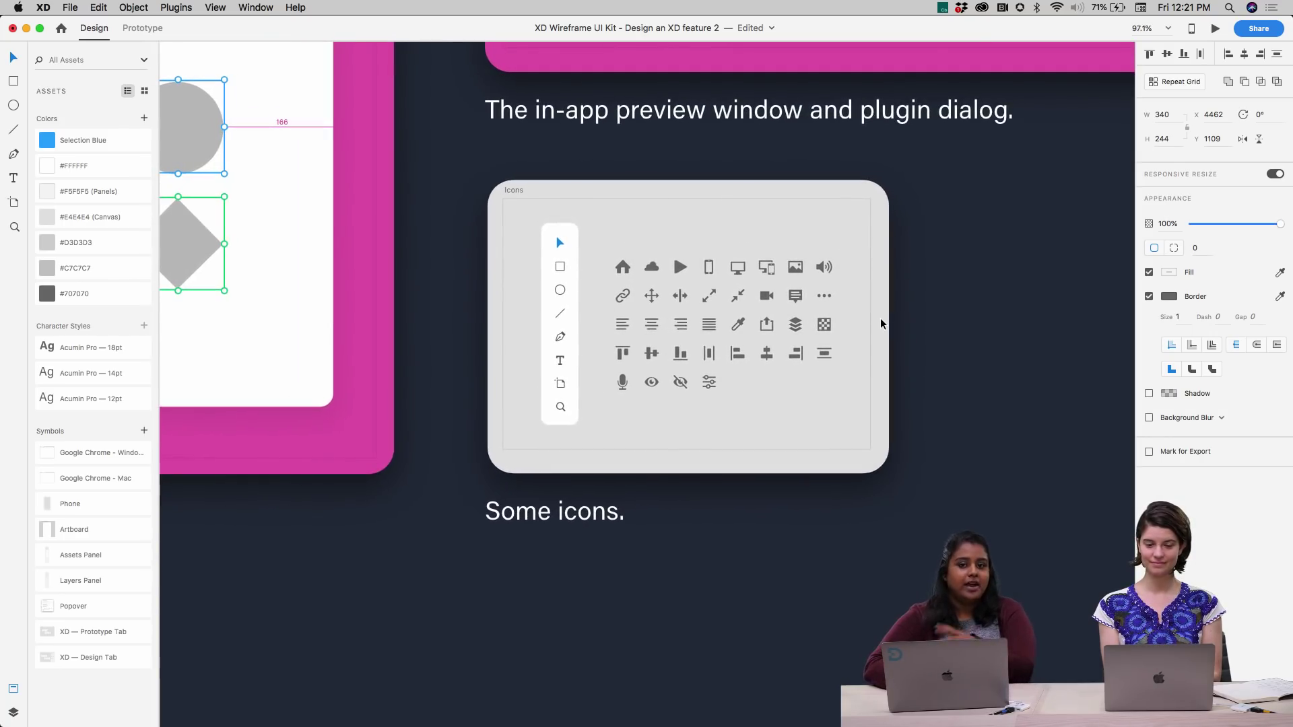
Return from the Icons frame to the Design mode frame and examine its wireframe tools and property inspector up close.
scroll(931, 333, up, 1)
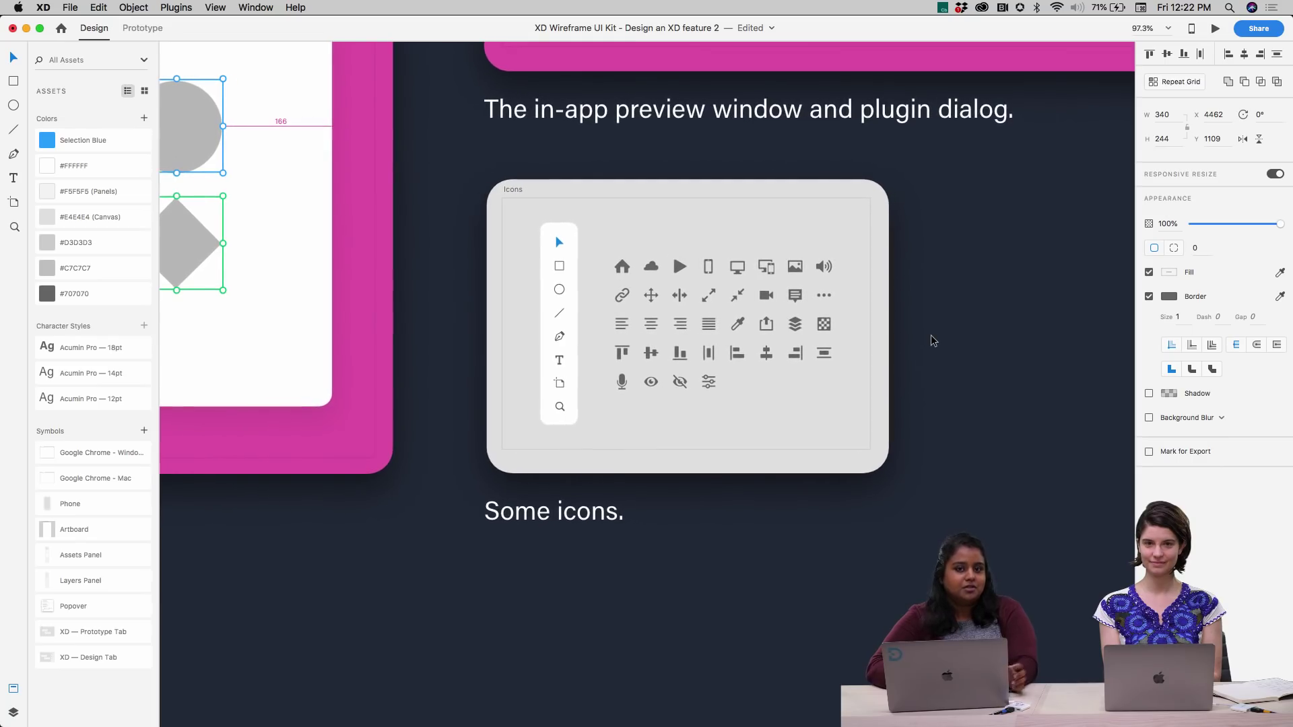
scroll(931, 334, down, 5)
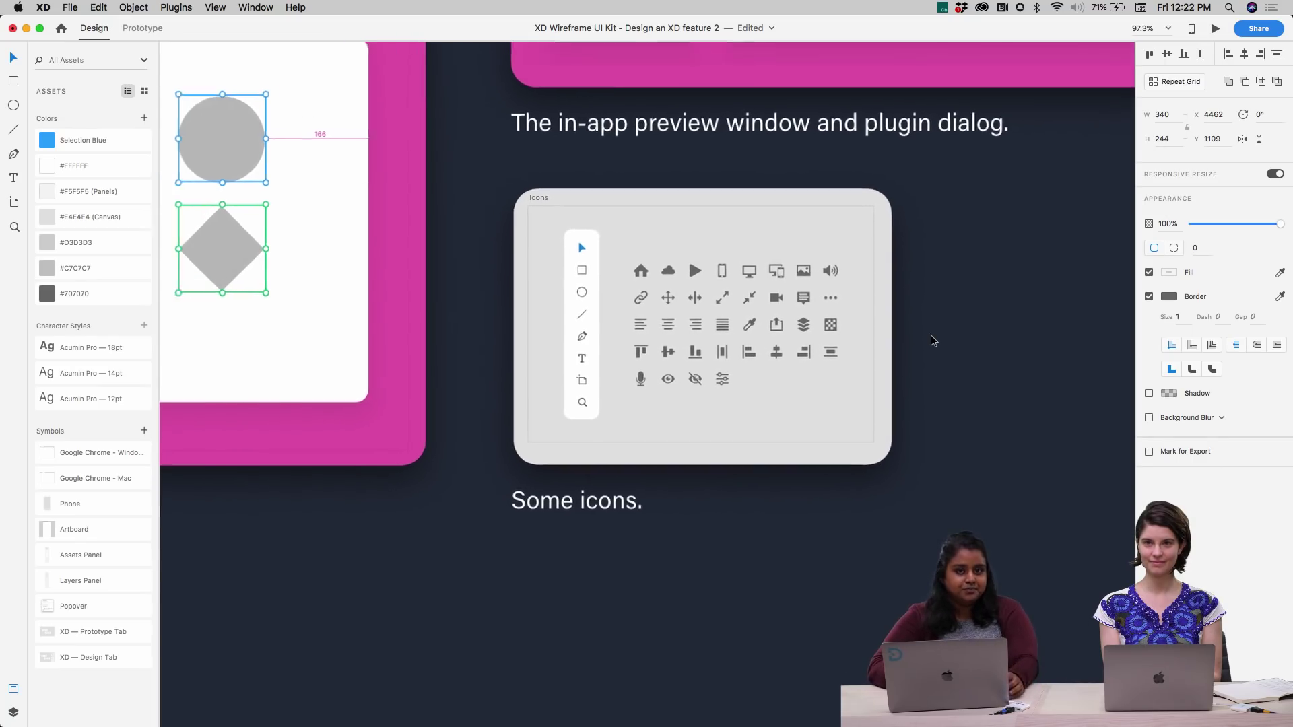
scroll(636, 280, up, 3)
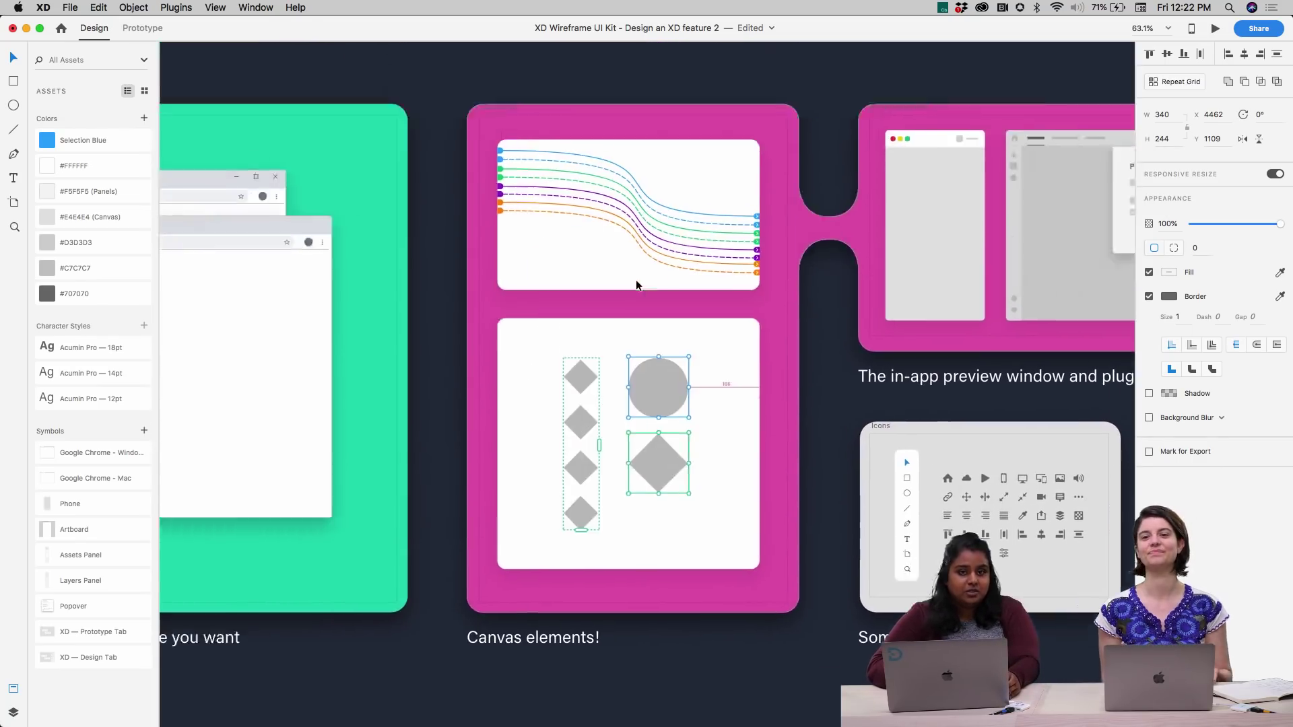
scroll(636, 280, down, 3)
scroll(635, 280, up, 5)
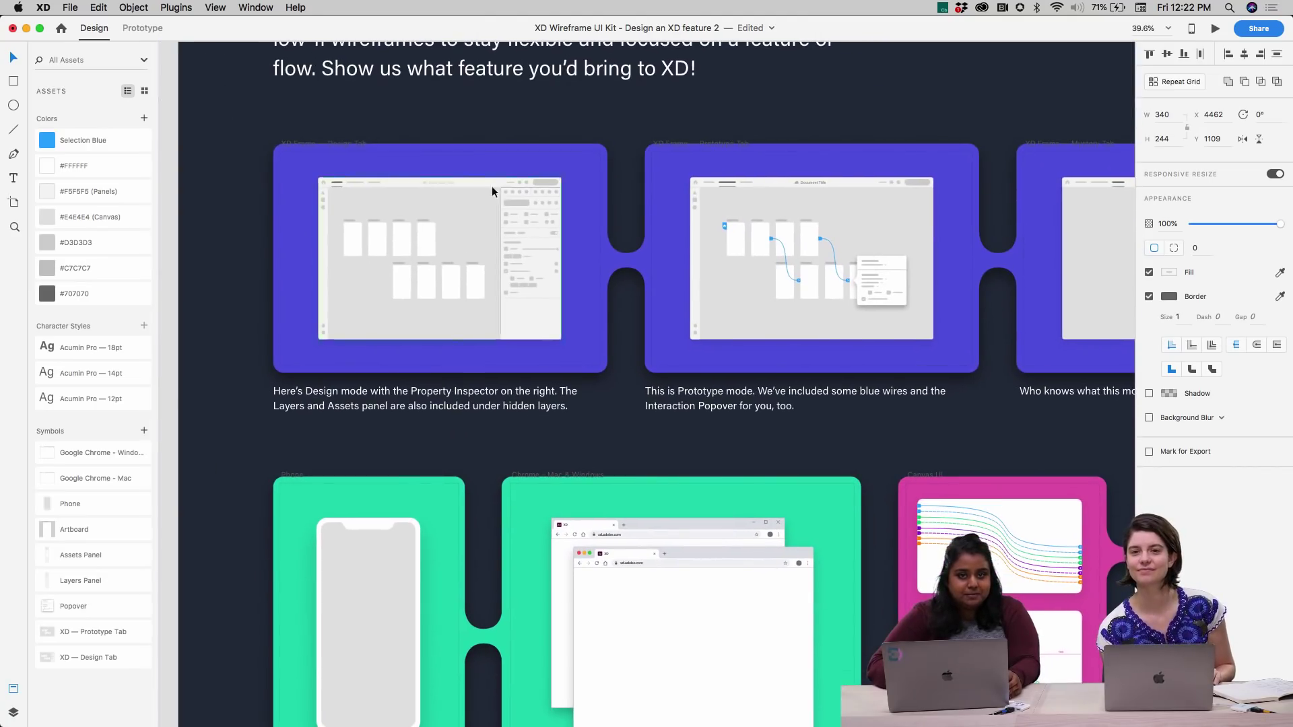
scroll(329, 186, up, 5)
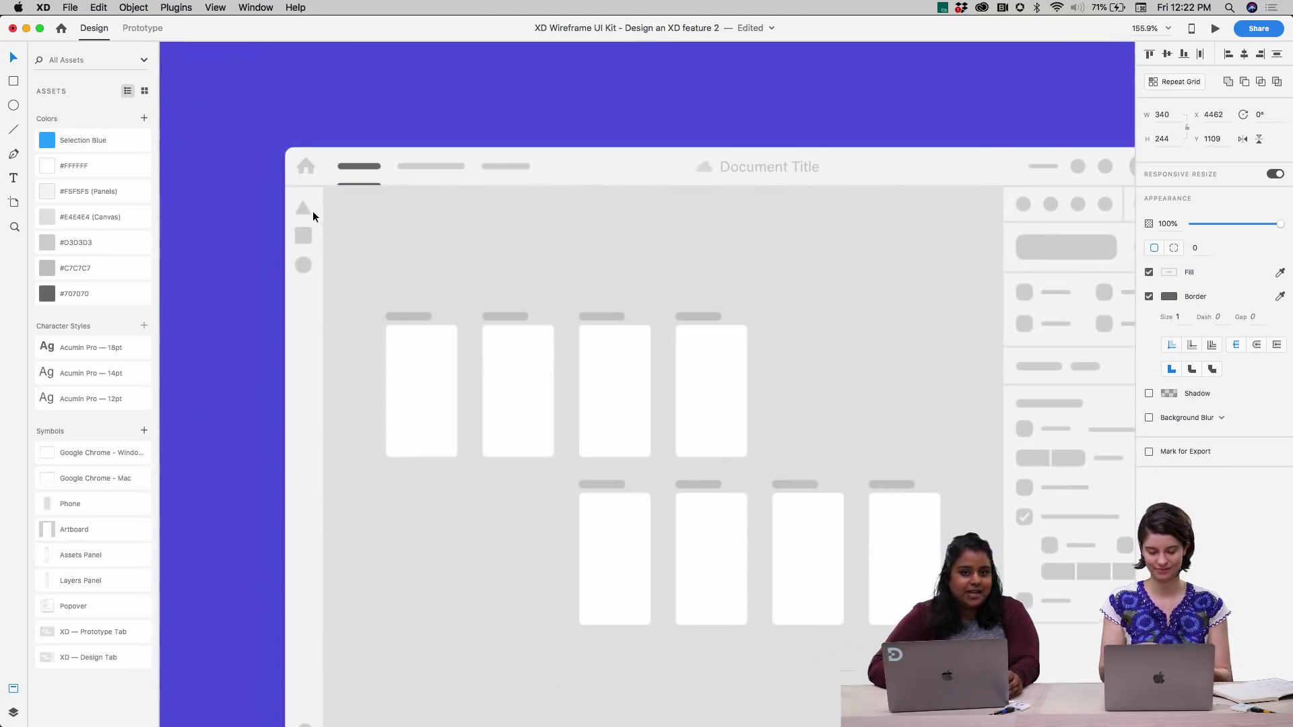
scroll(294, 300, down, 6)
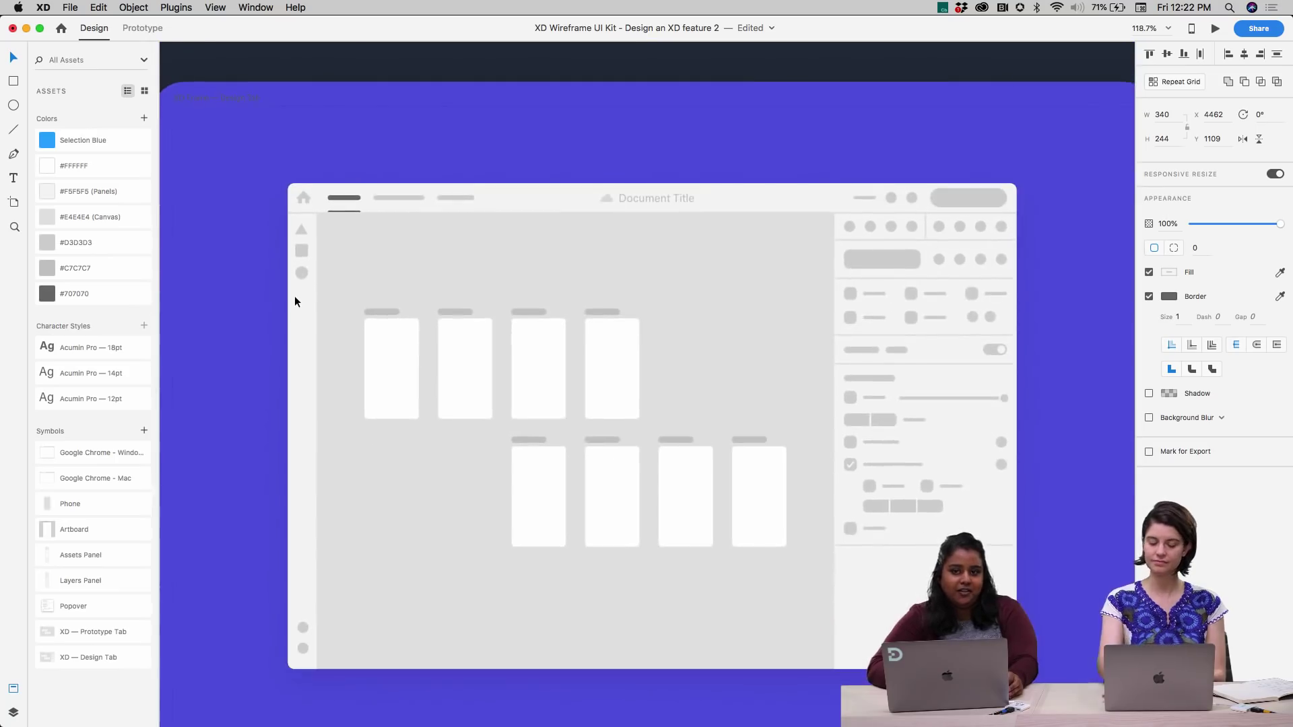
Look over the Prototype and mystery mode frames together with the Chrome, canvas element and preview window frames.
scroll(294, 300, right, 2)
scroll(293, 300, down, 6)
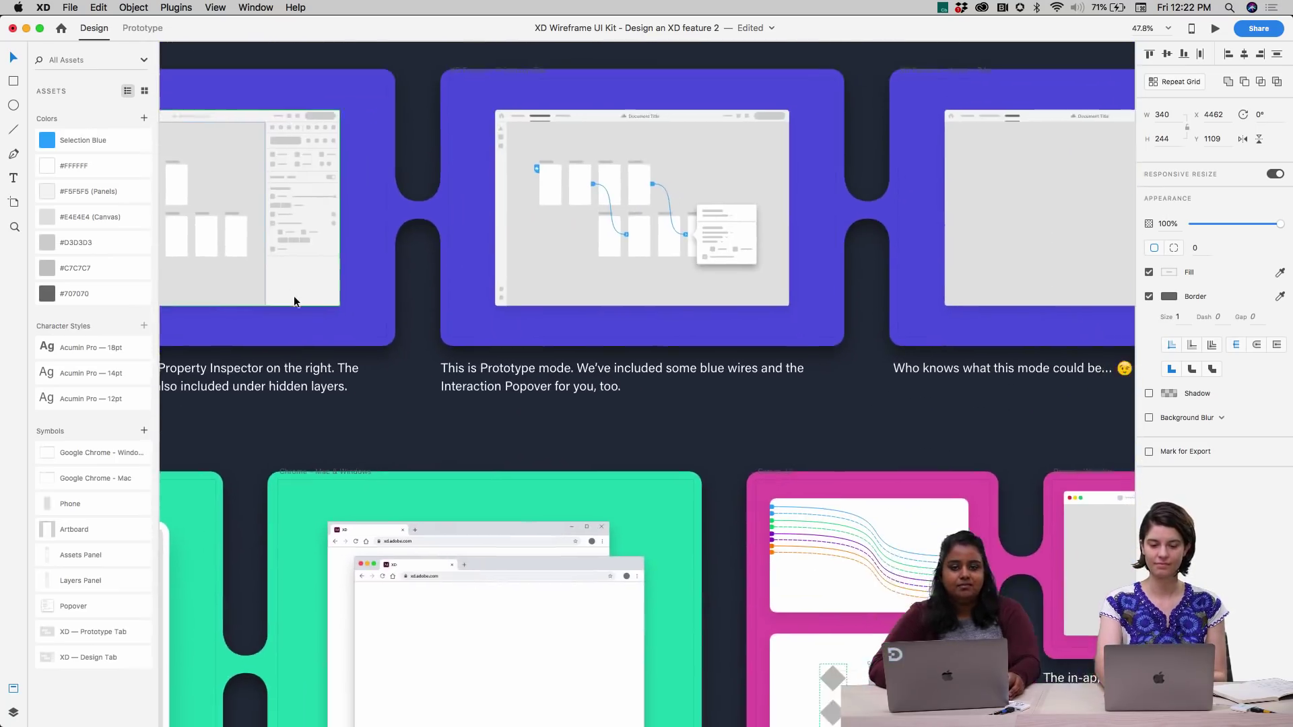
scroll(294, 300, right, 2)
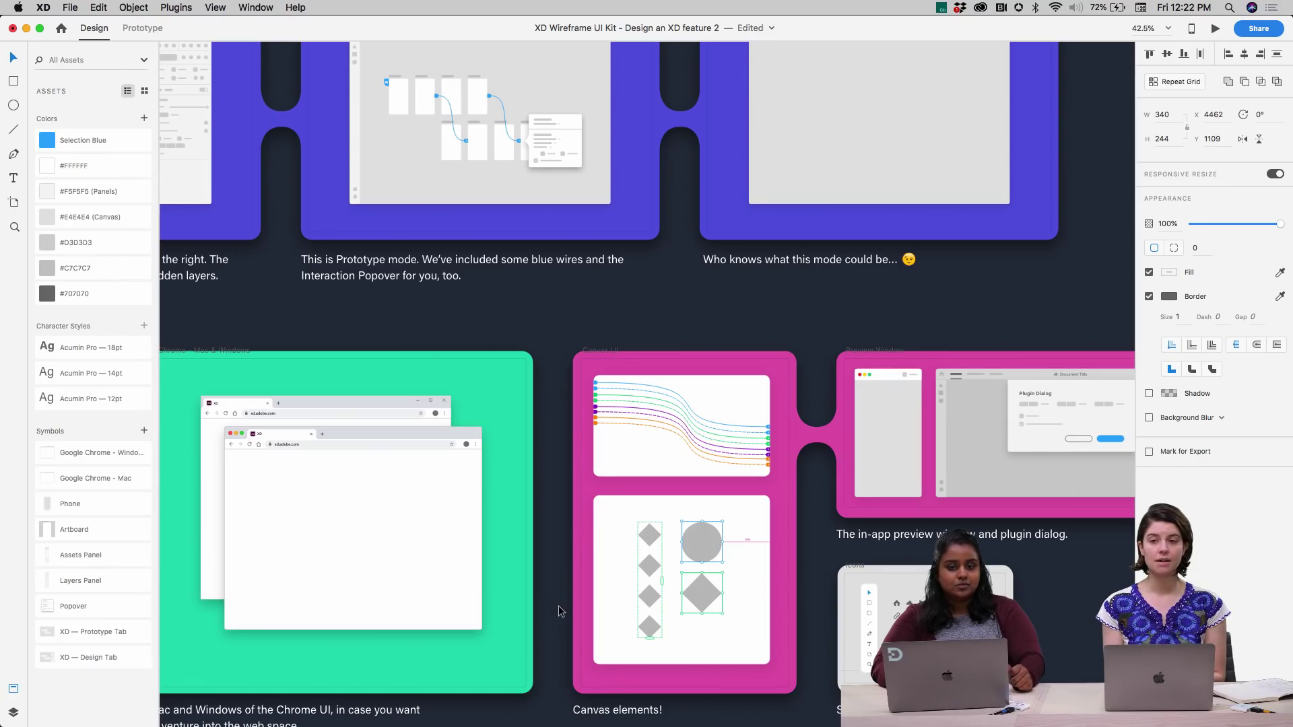
scroll(559, 605, down, 5)
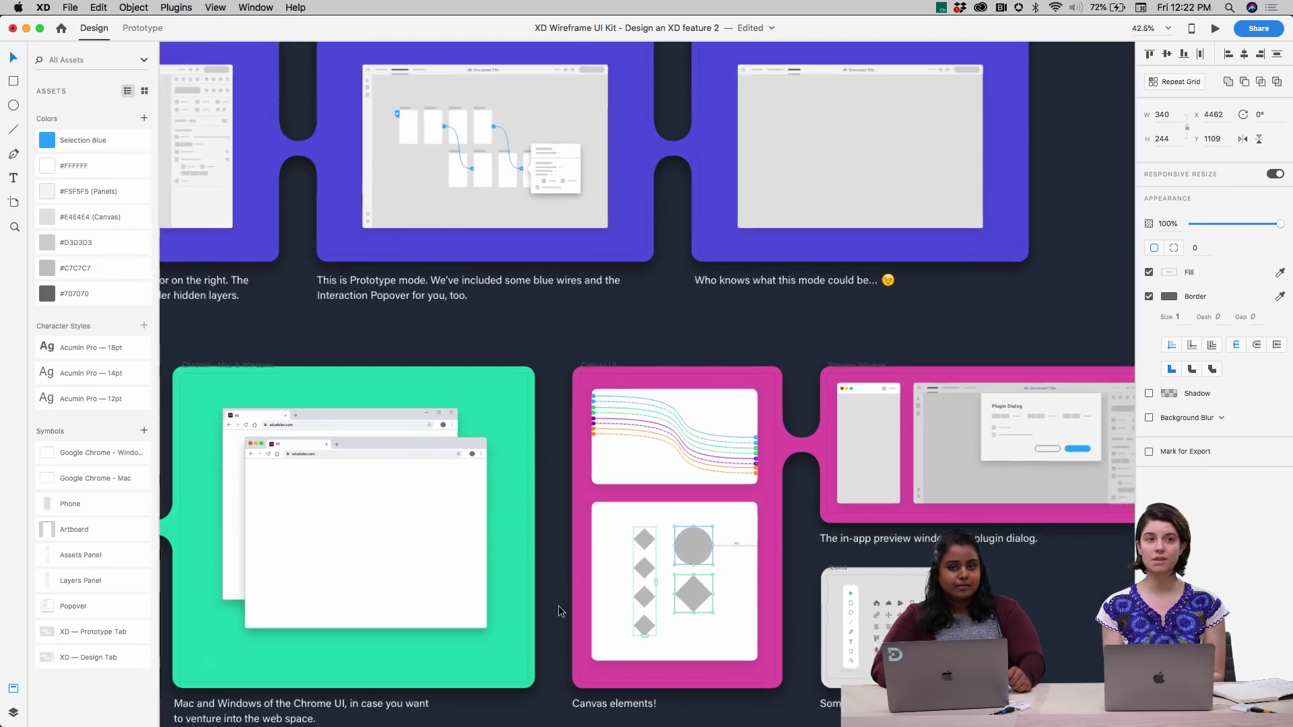
scroll(559, 604, down, 4)
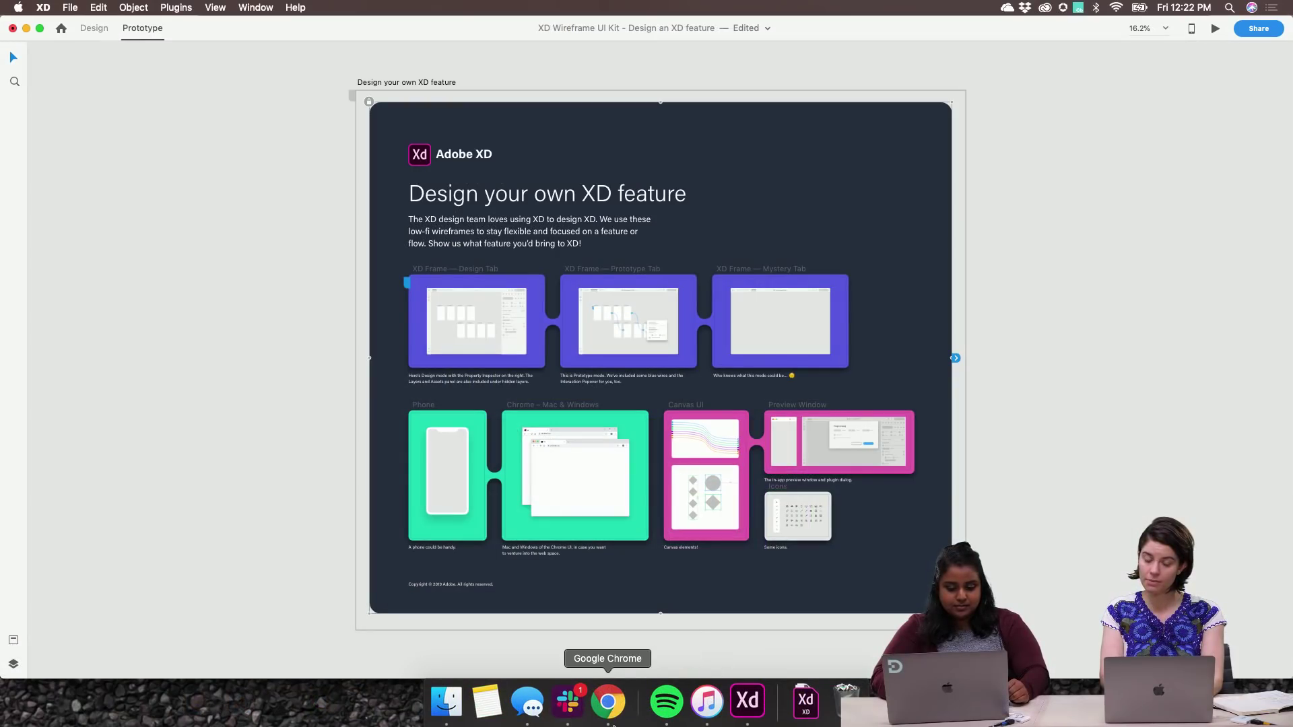
Switch to Chrome and view the UI kit announcement tweet and the Adobe Icons Concept for Adobe XD project on Behance.
click(603, 715)
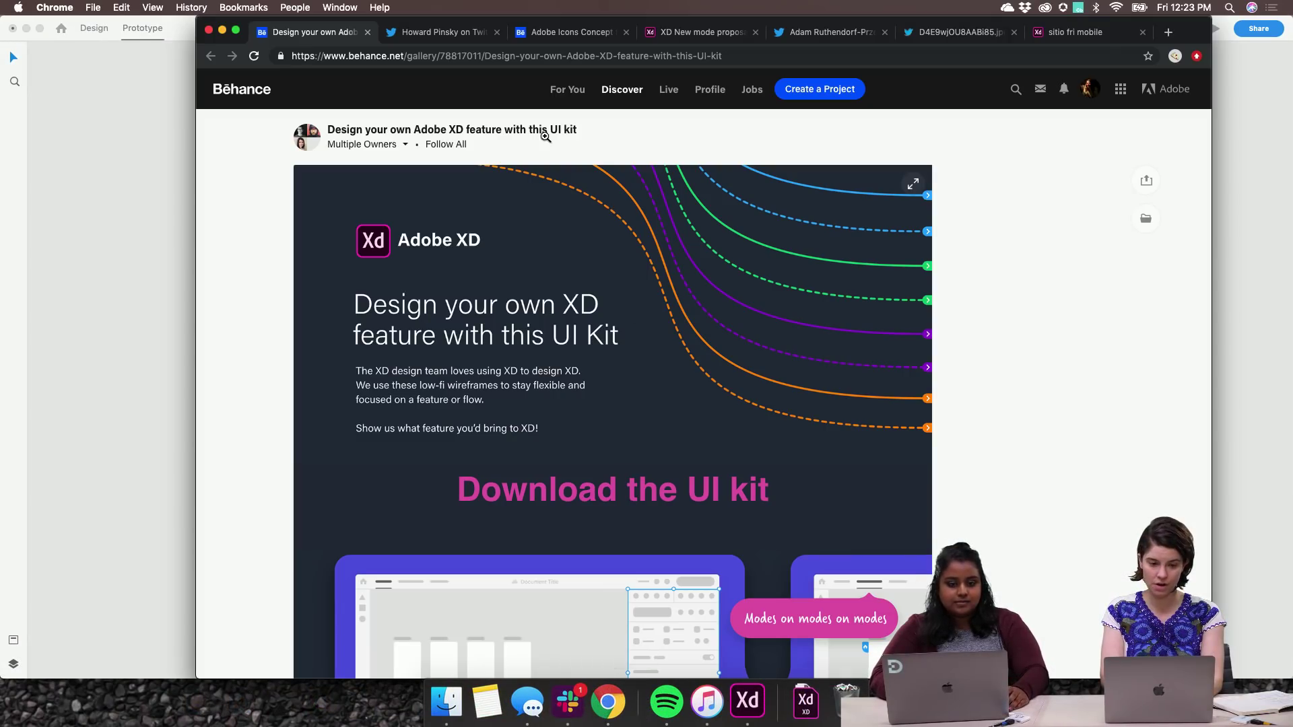
click(464, 31)
click(545, 35)
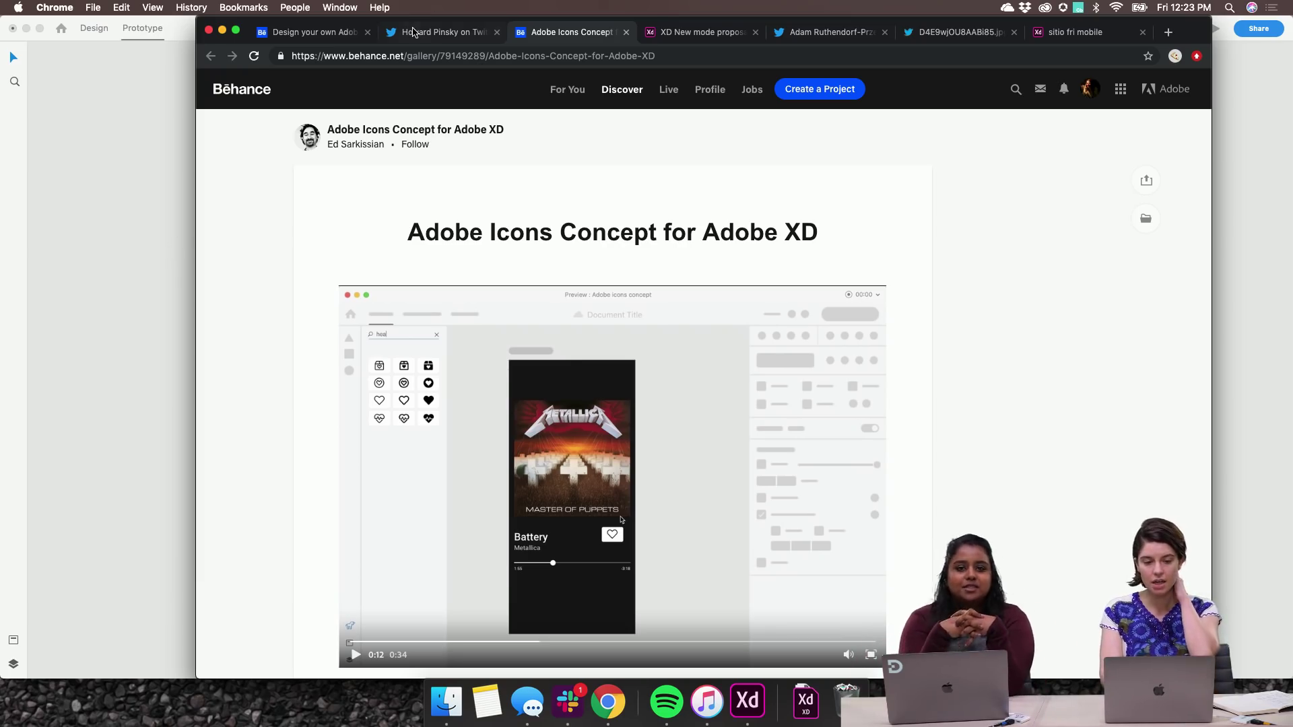
click(420, 31)
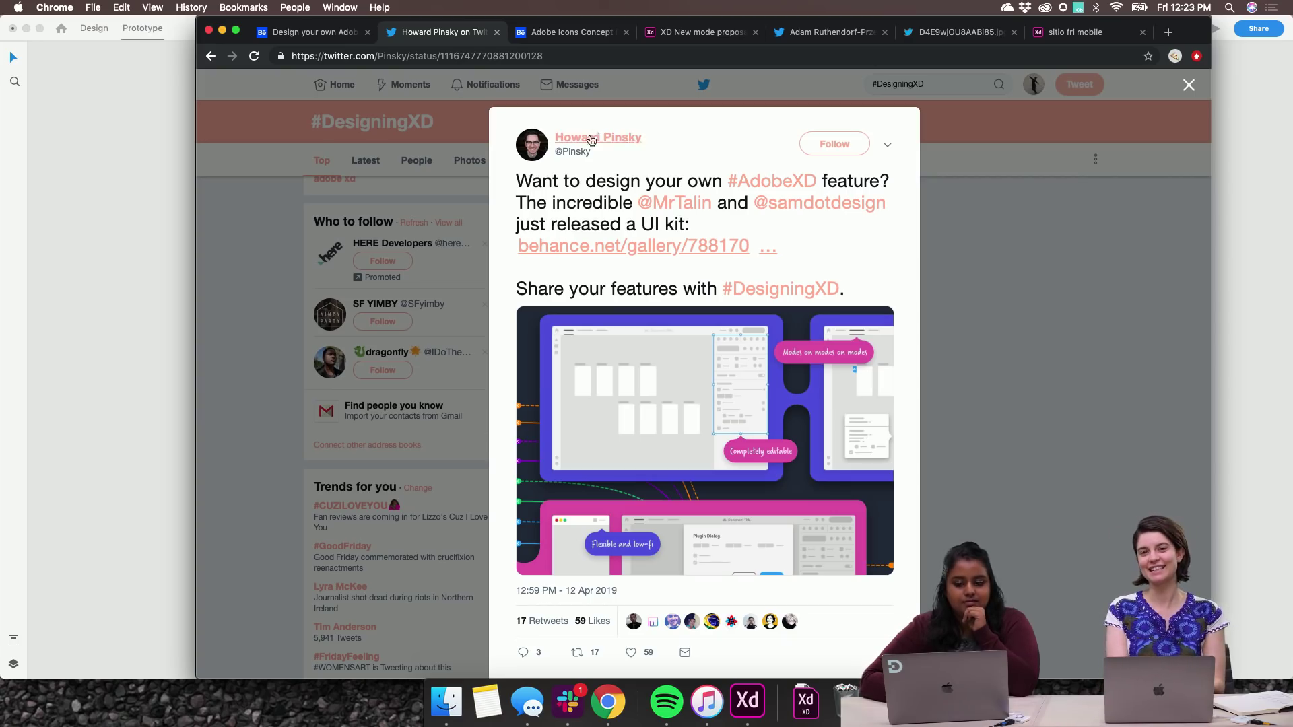
click(571, 35)
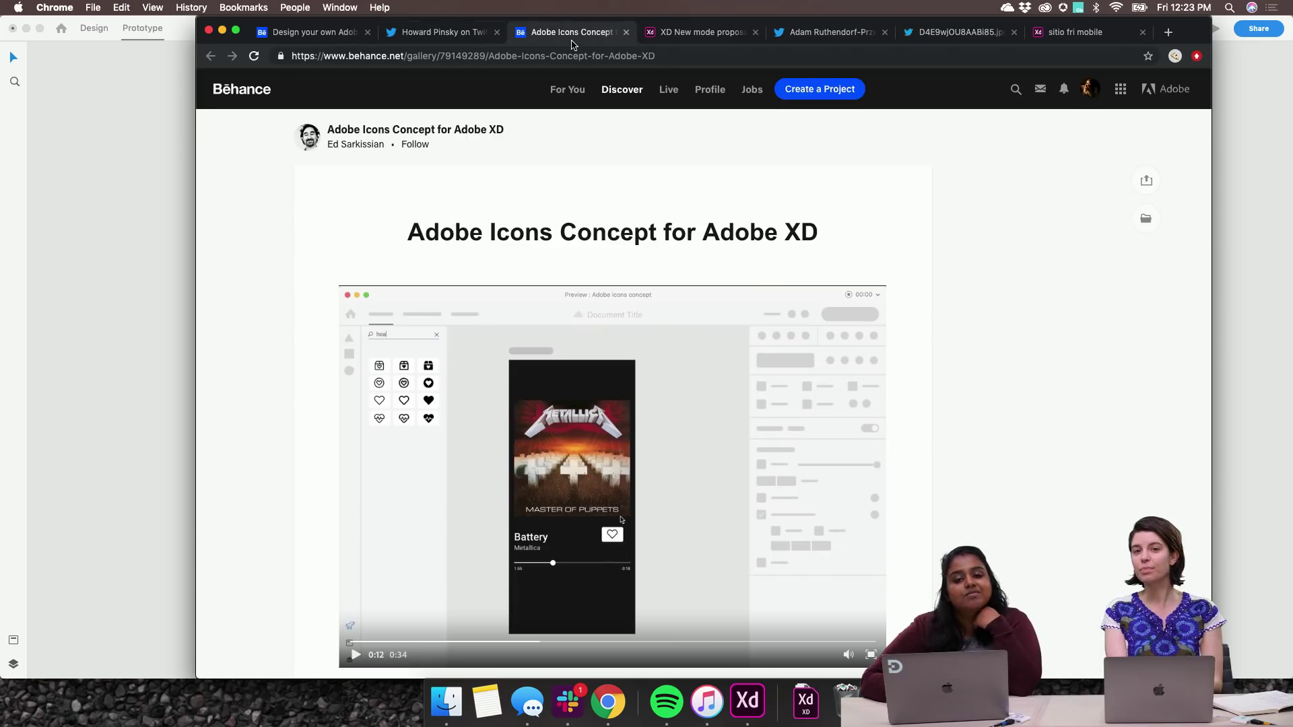
Look over the Adobe Icons Concept page, rewind its video to 0:00, and show the video full screen.
scroll(335, 297, down, 3)
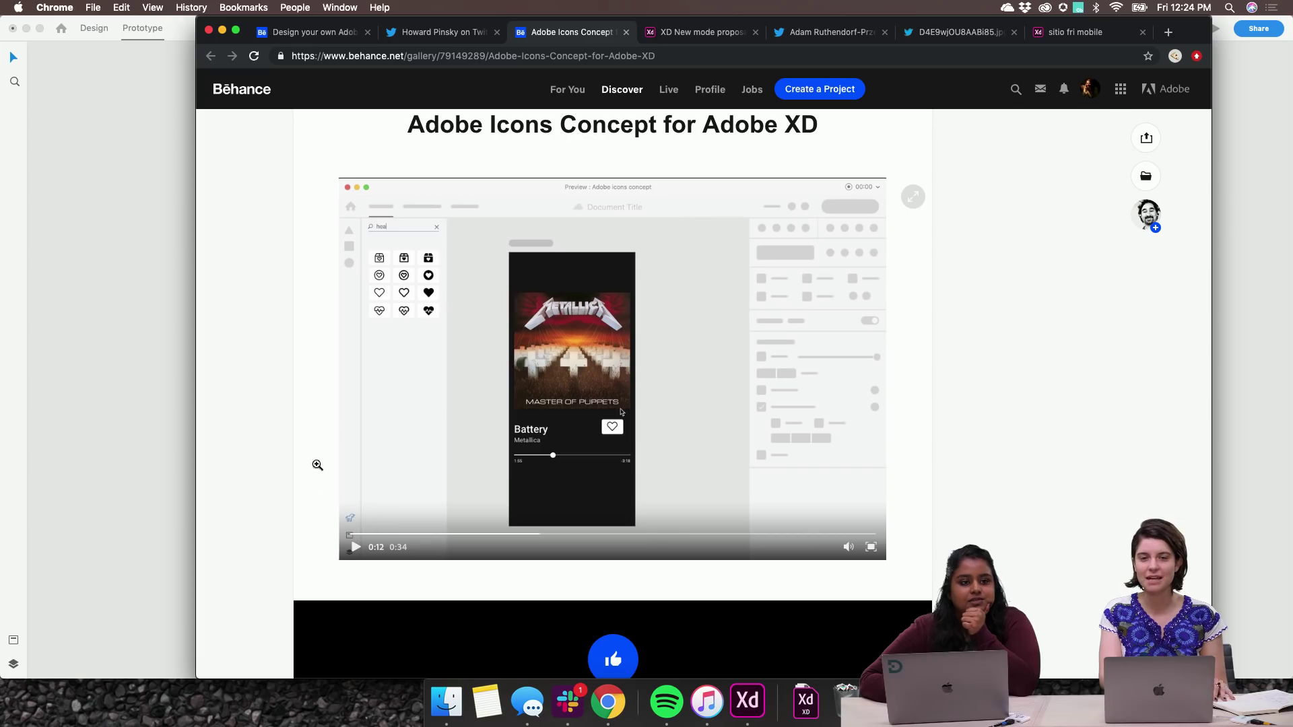
scroll(312, 447, up, 1)
scroll(311, 447, up, 1)
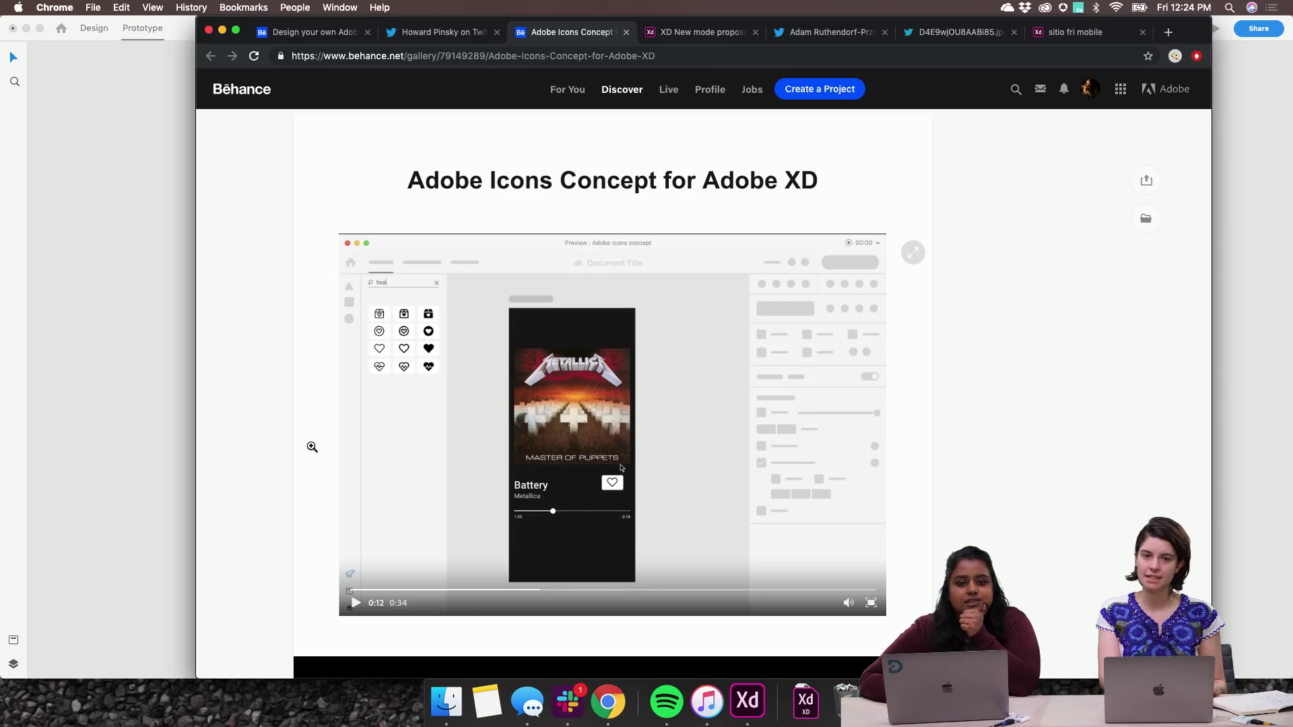
scroll(552, 362, up, 2)
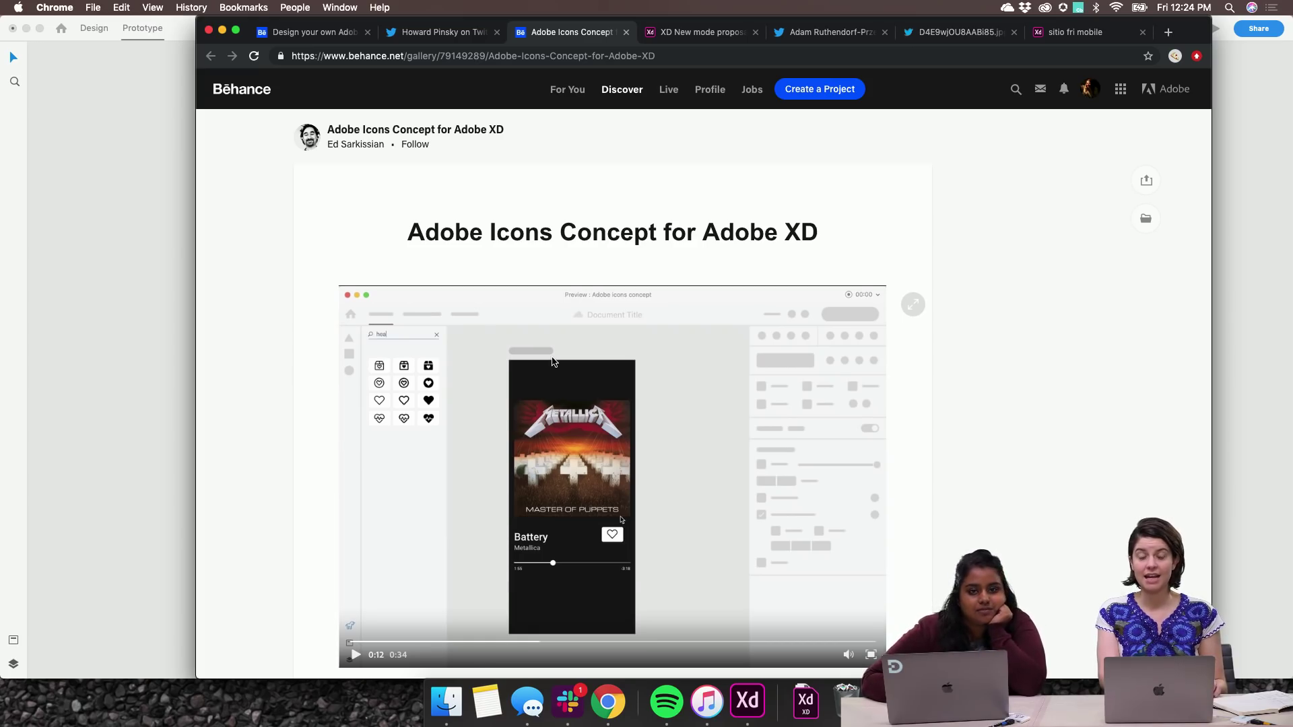
scroll(552, 361, down, 2)
scroll(552, 361, down, 1)
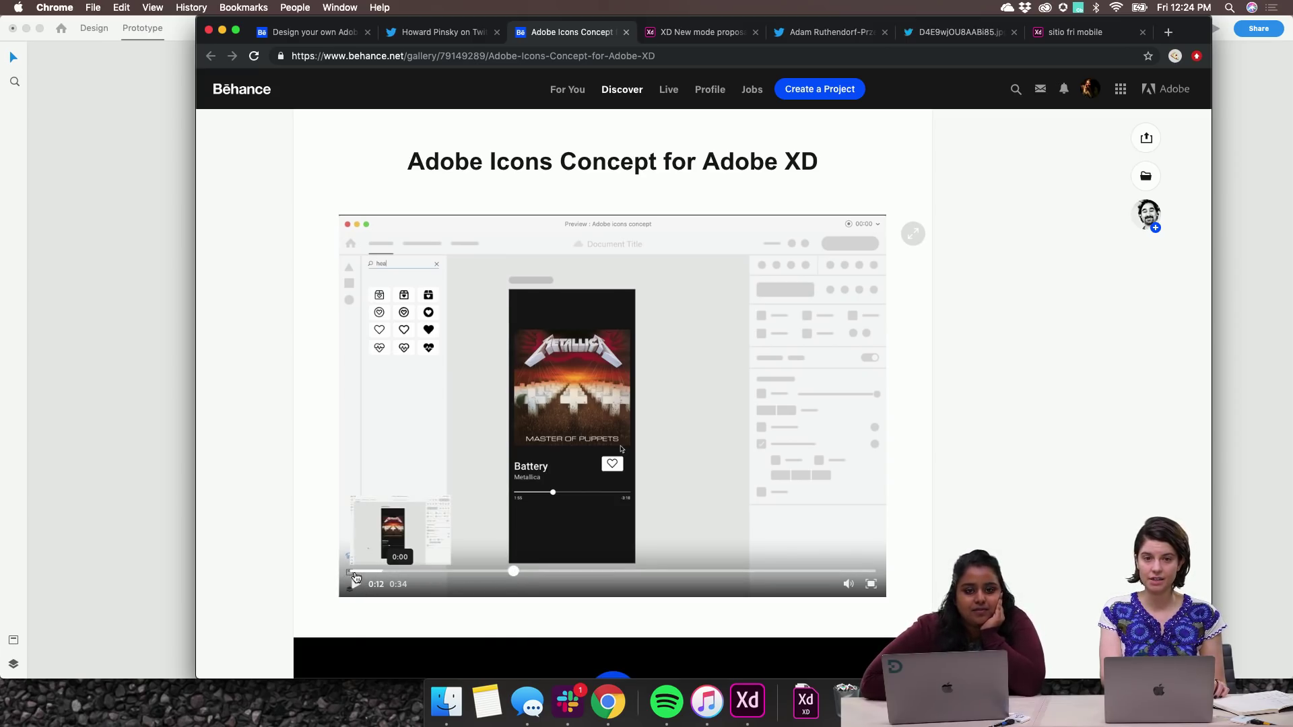
click(355, 577)
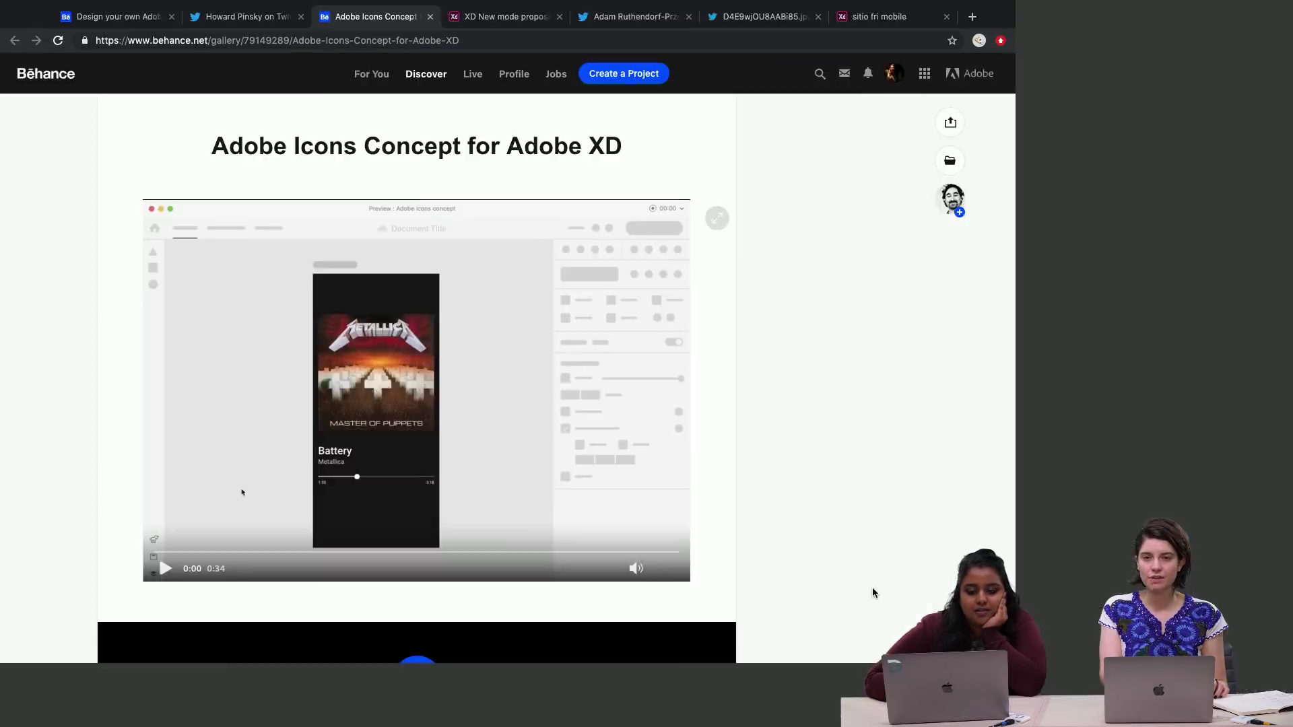
key(f)
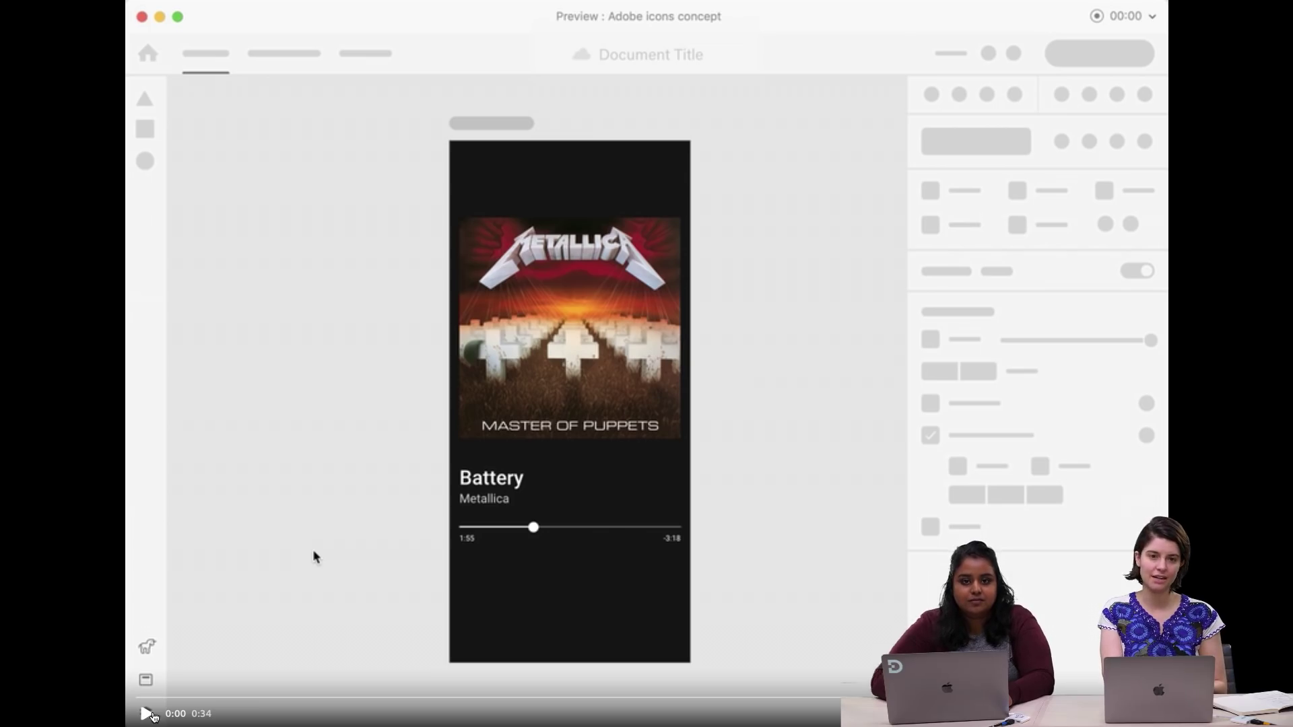
Play the concept video up to the icon search, rewind it to 0:01, and replay it to the icon panel at 0:03.
click(149, 715)
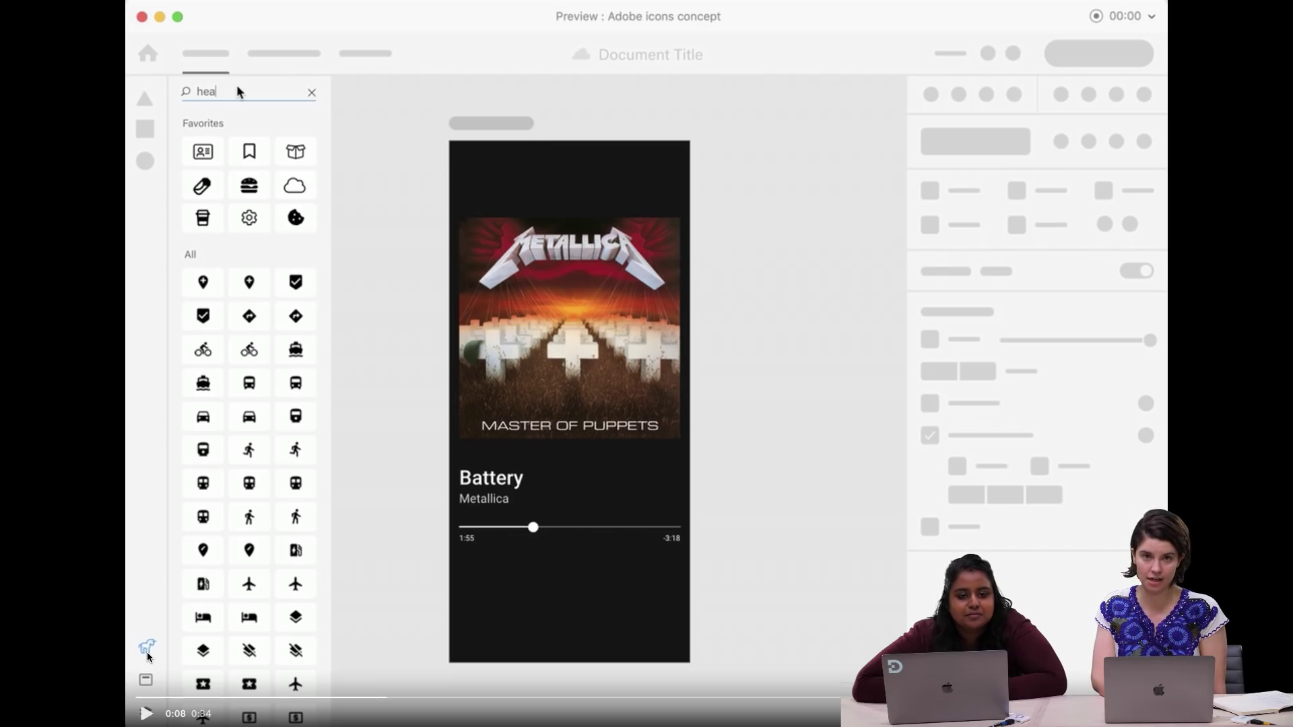
click(206, 698)
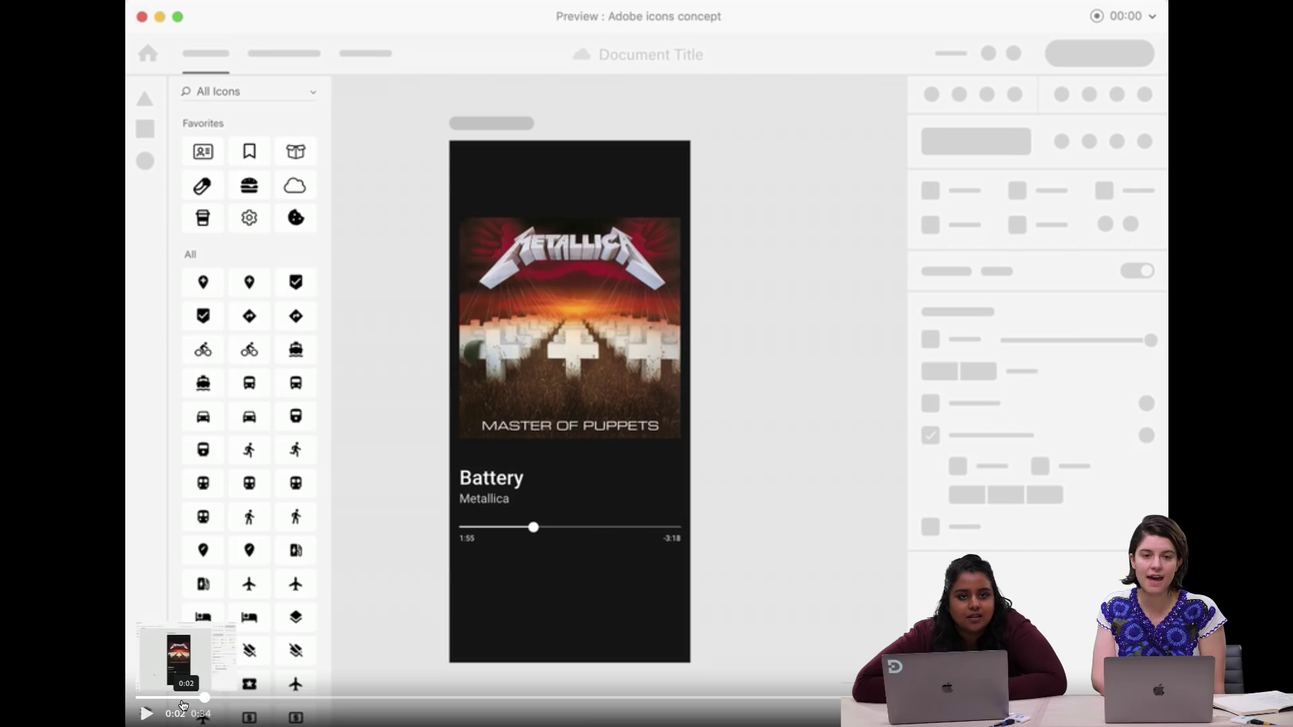
click(178, 700)
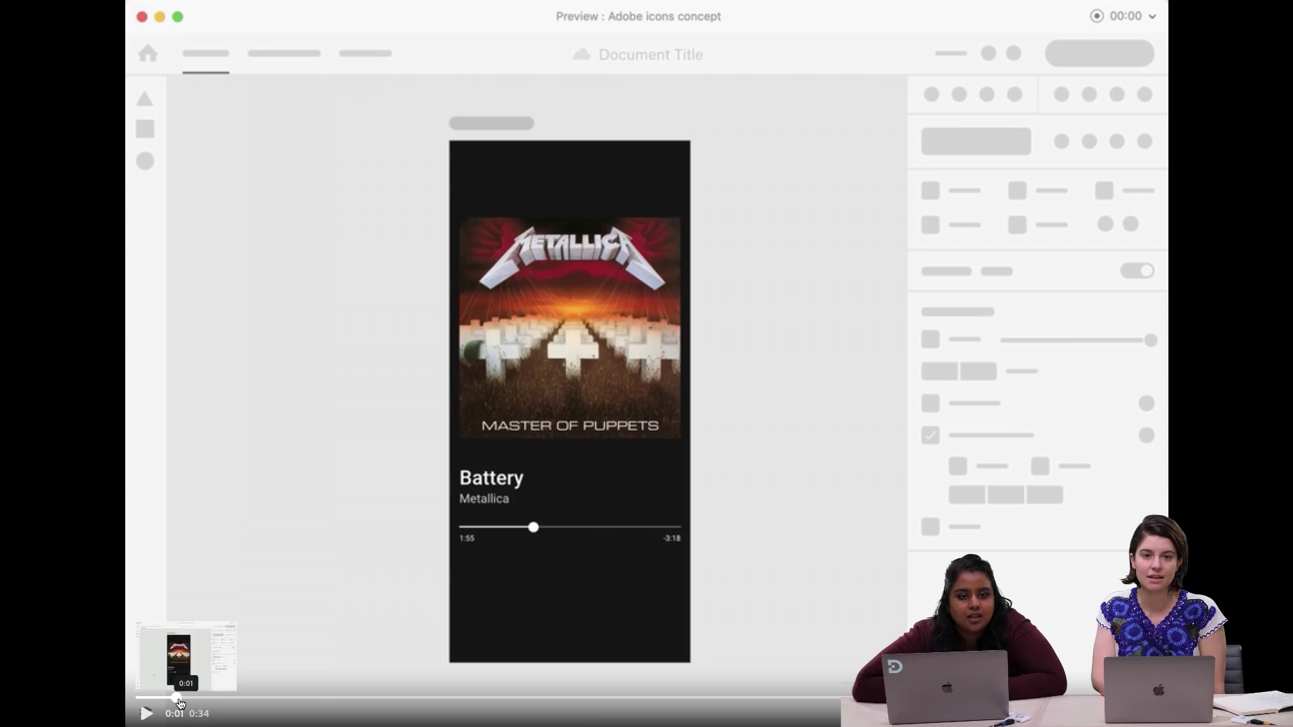
click(146, 714)
click(146, 714)
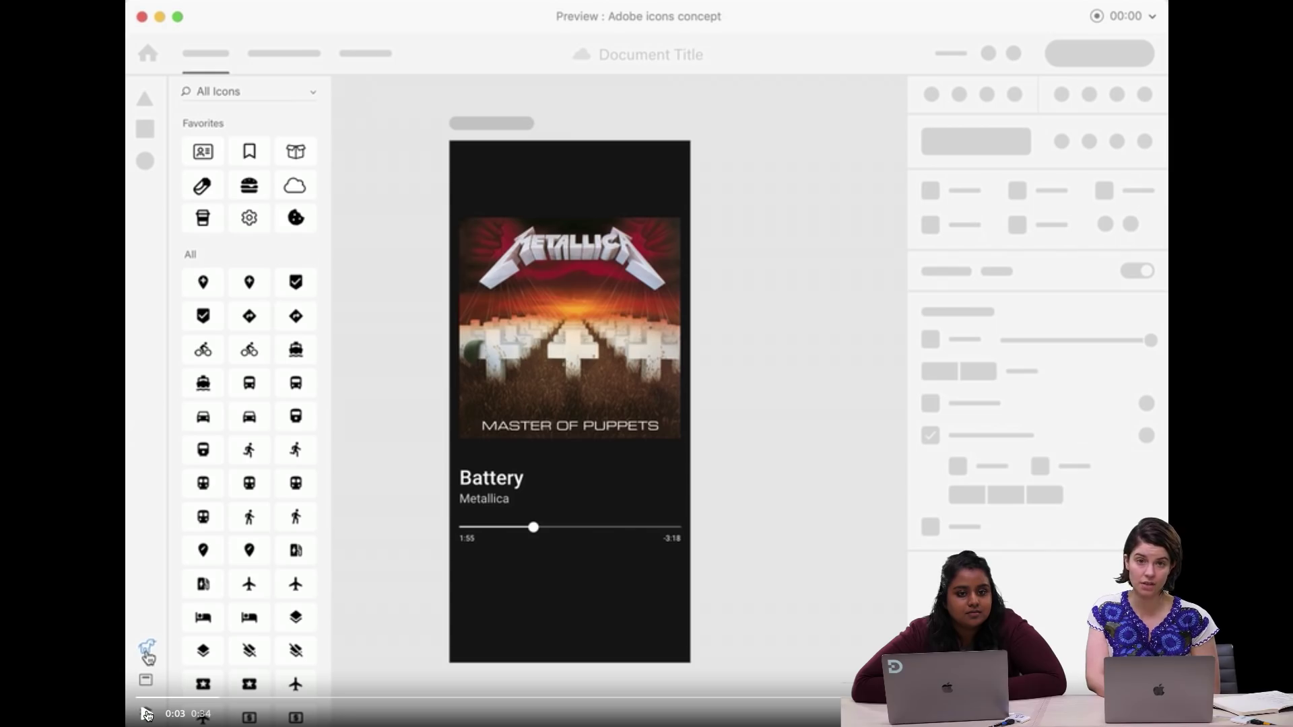
Play the concept video onward in stages, through placing the heart icon, and pause it at the content-aware icon color note.
click(146, 714)
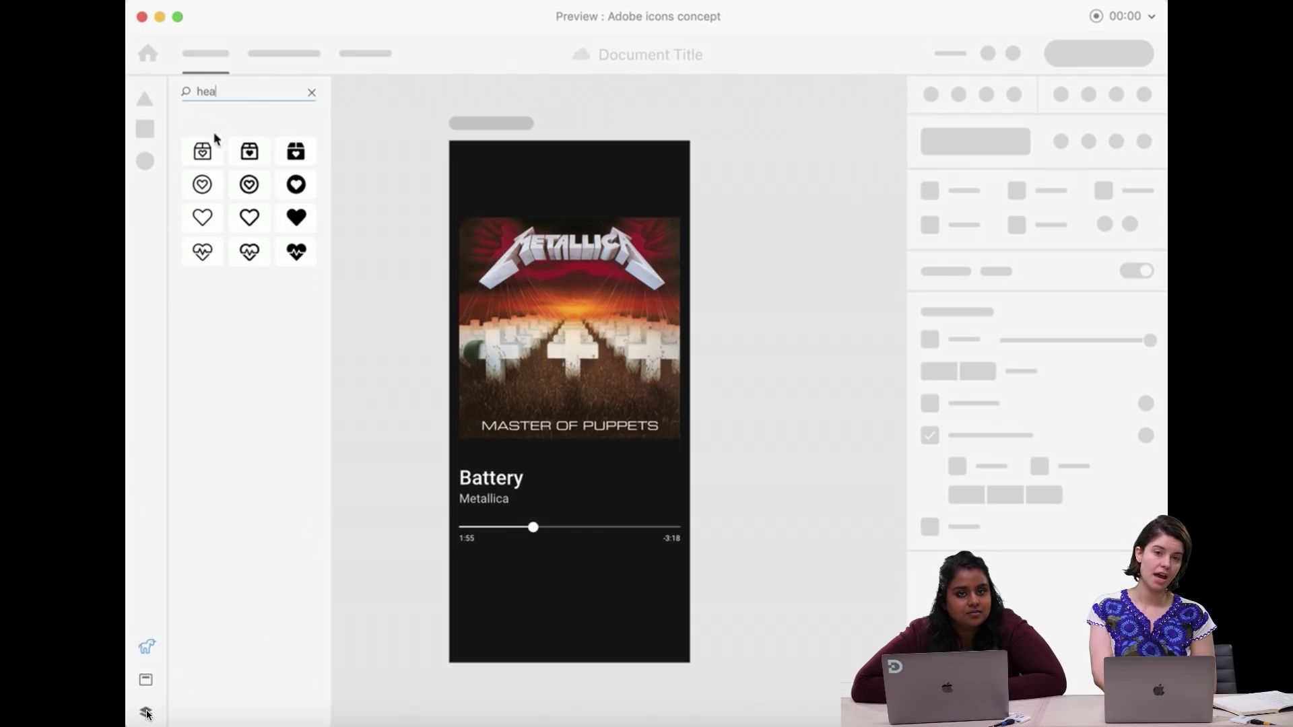
click(144, 715)
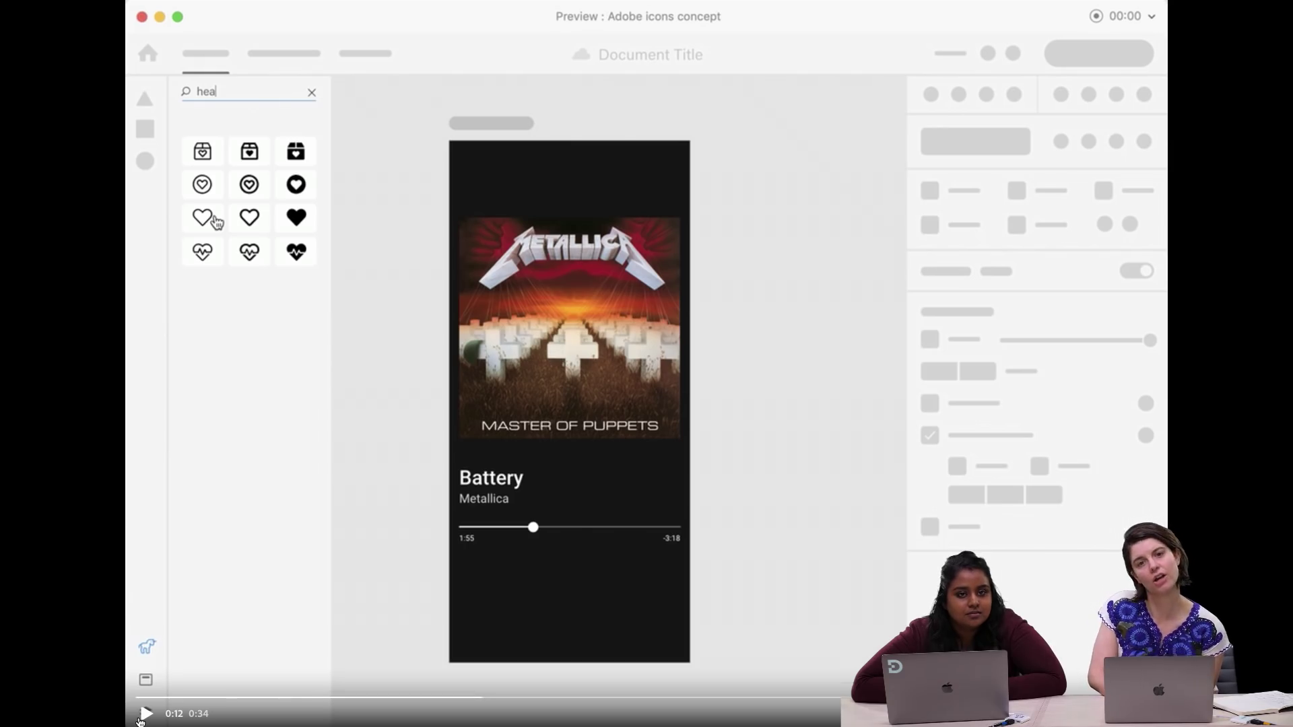
click(145, 715)
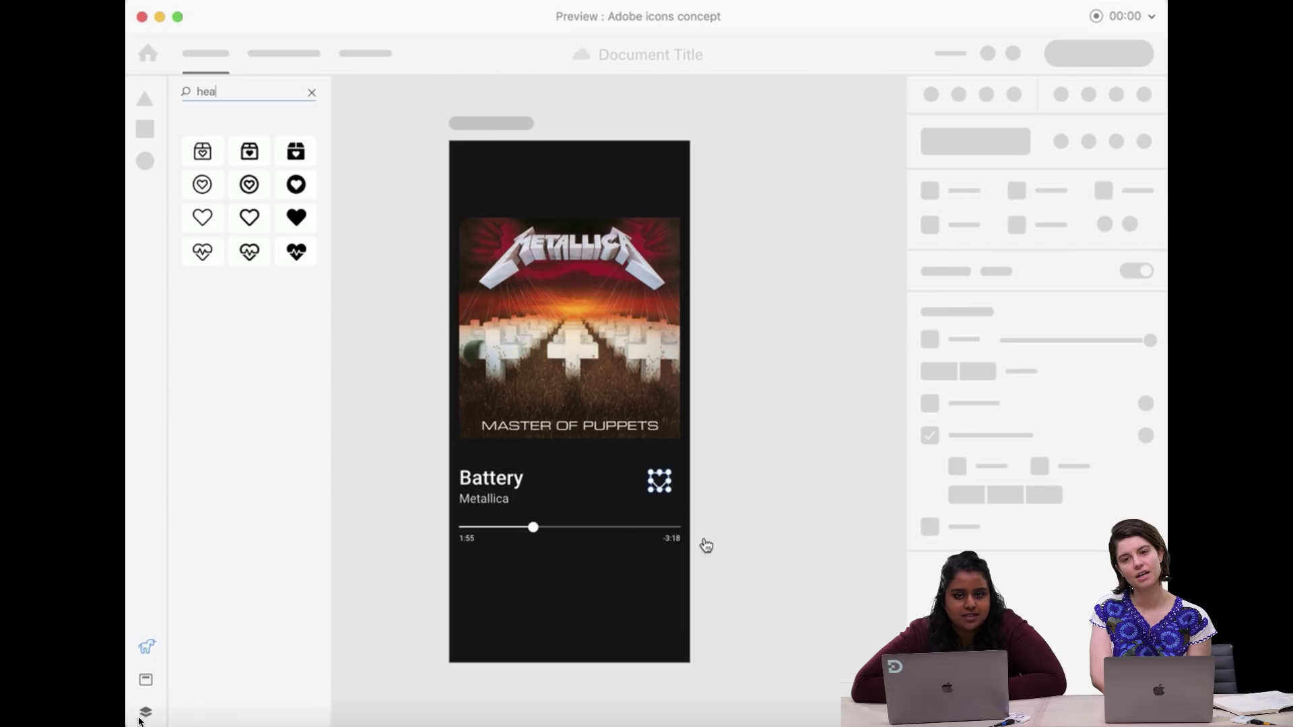
mouse_move(141, 720)
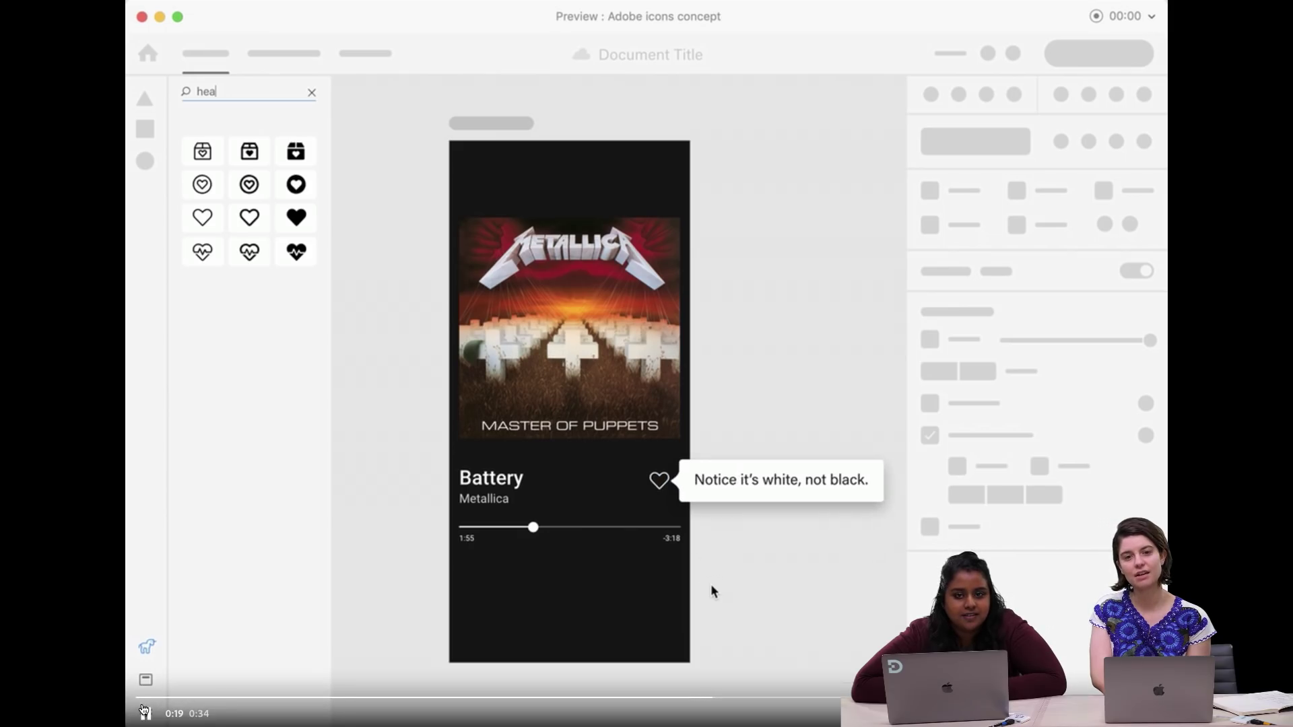
click(144, 712)
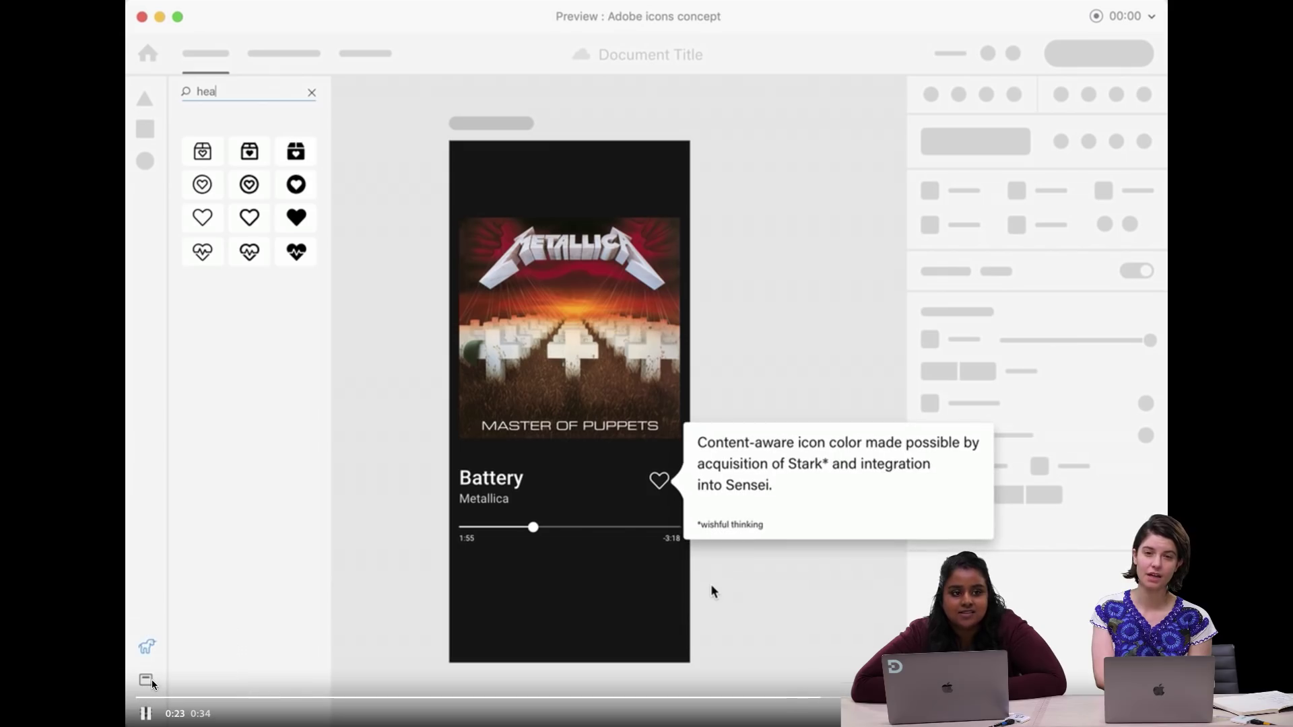
key(space)
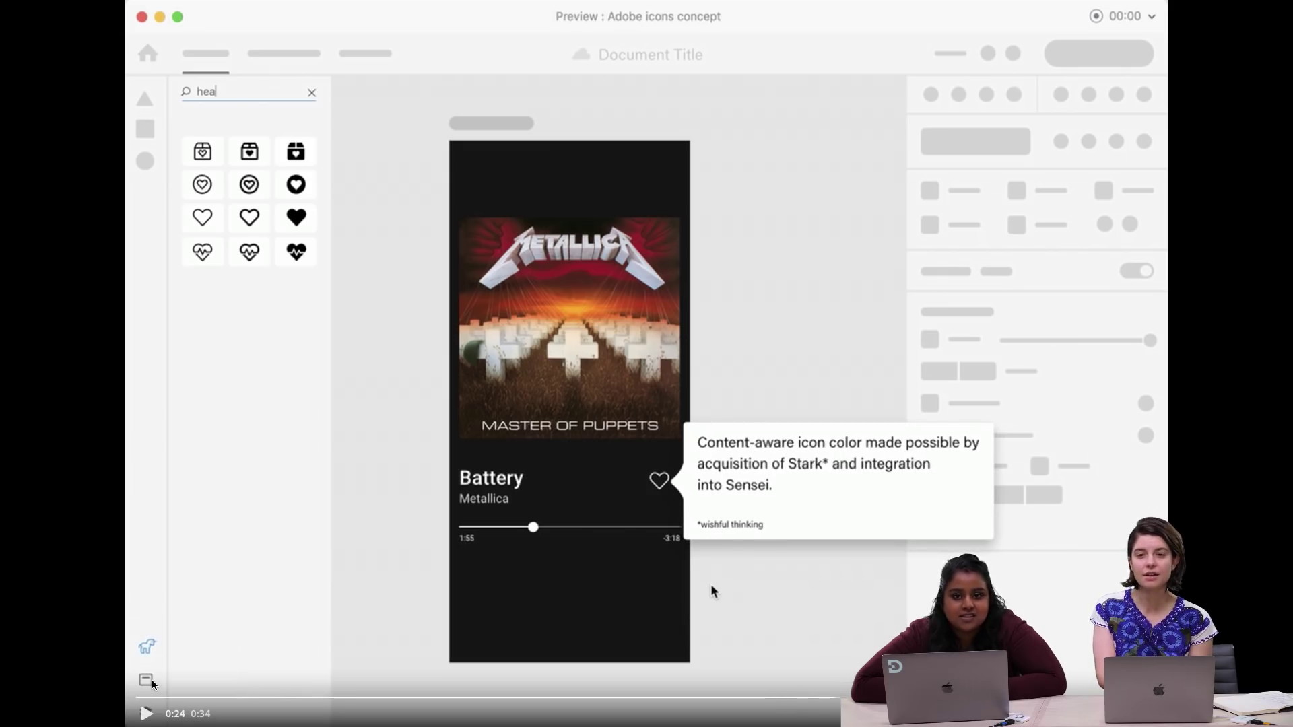
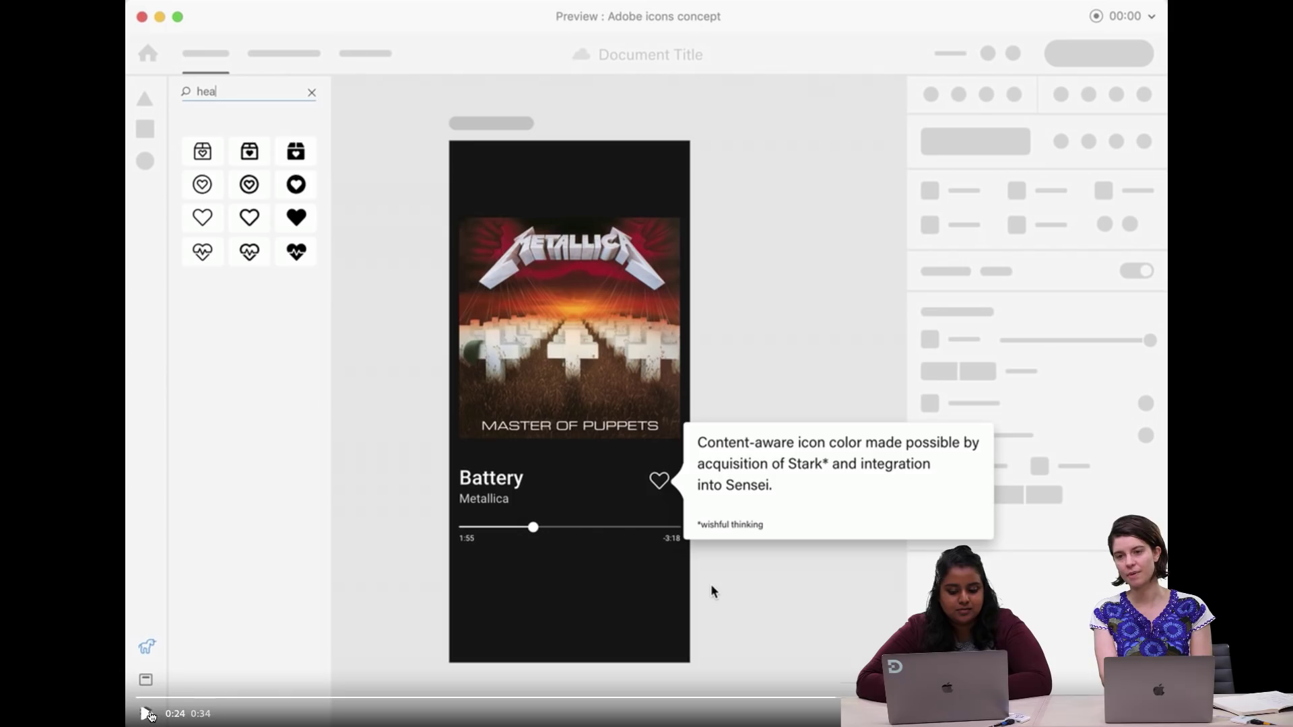
Leave the full-screen video, view the XD New mode proposal prototype, and return to the Adobe Icons Concept page.
mouse_move(310, 640)
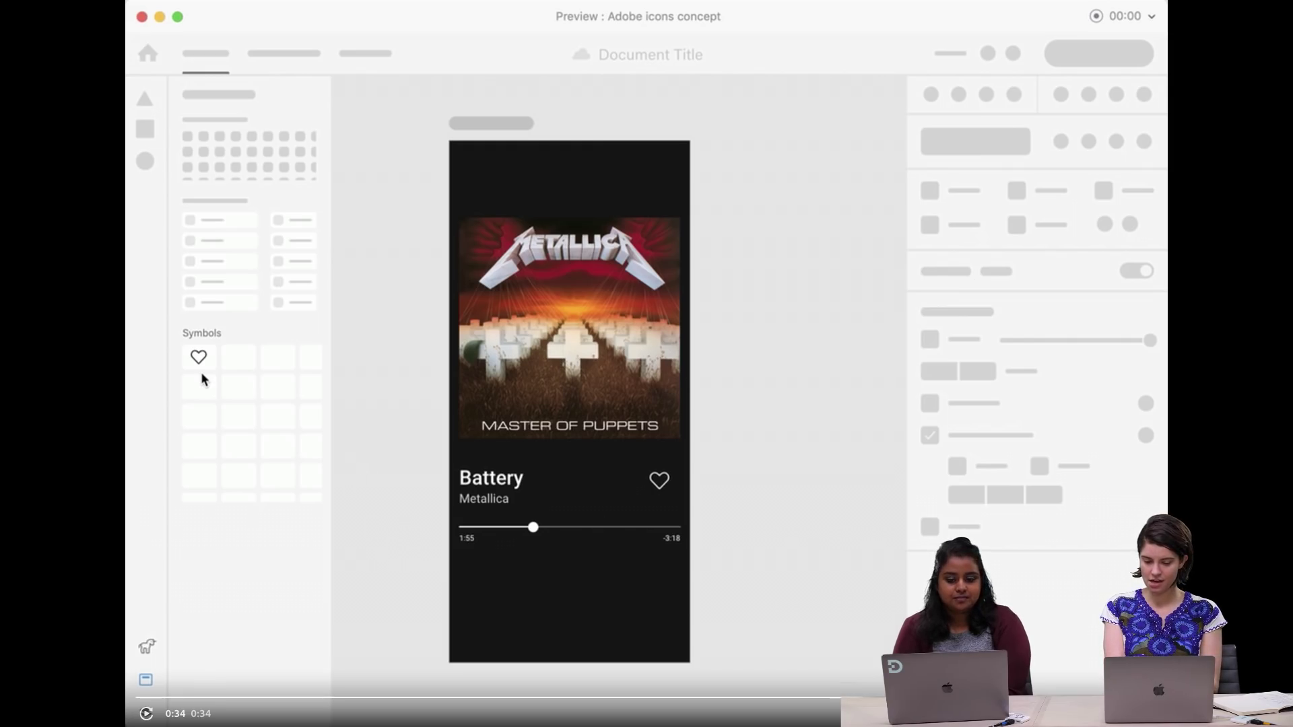
key(Escape)
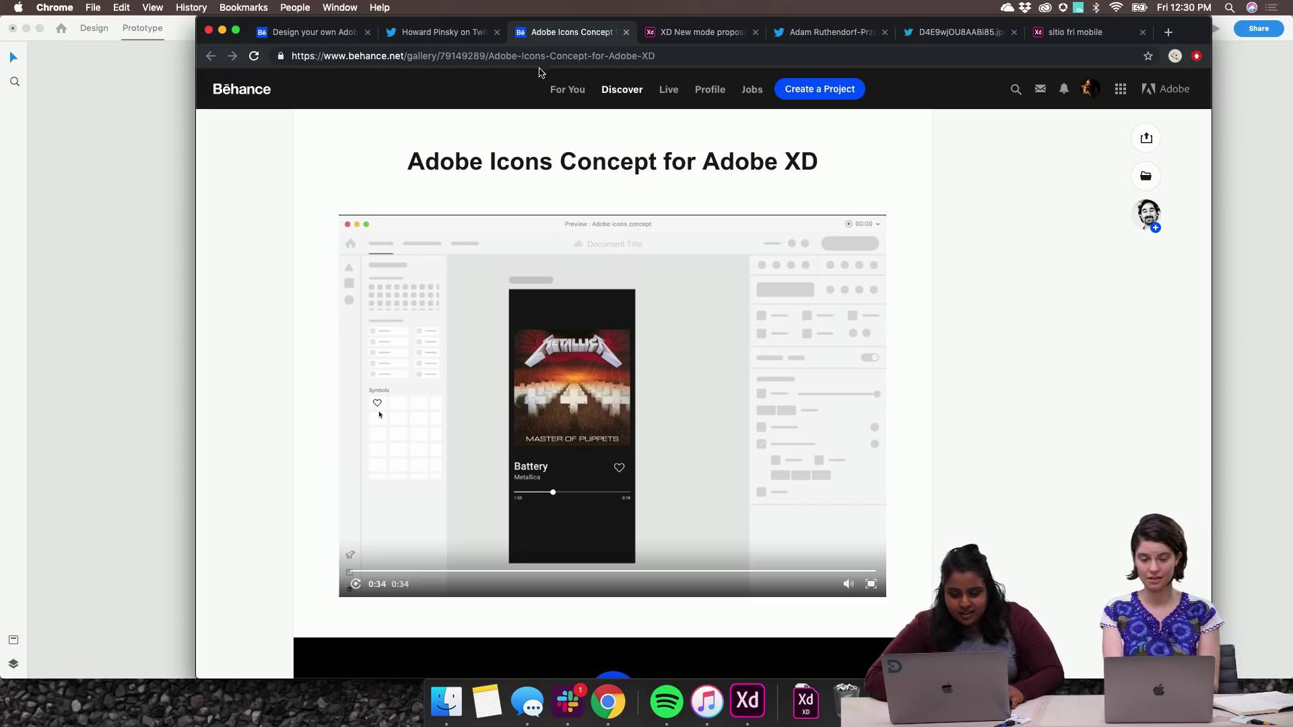
click(670, 41)
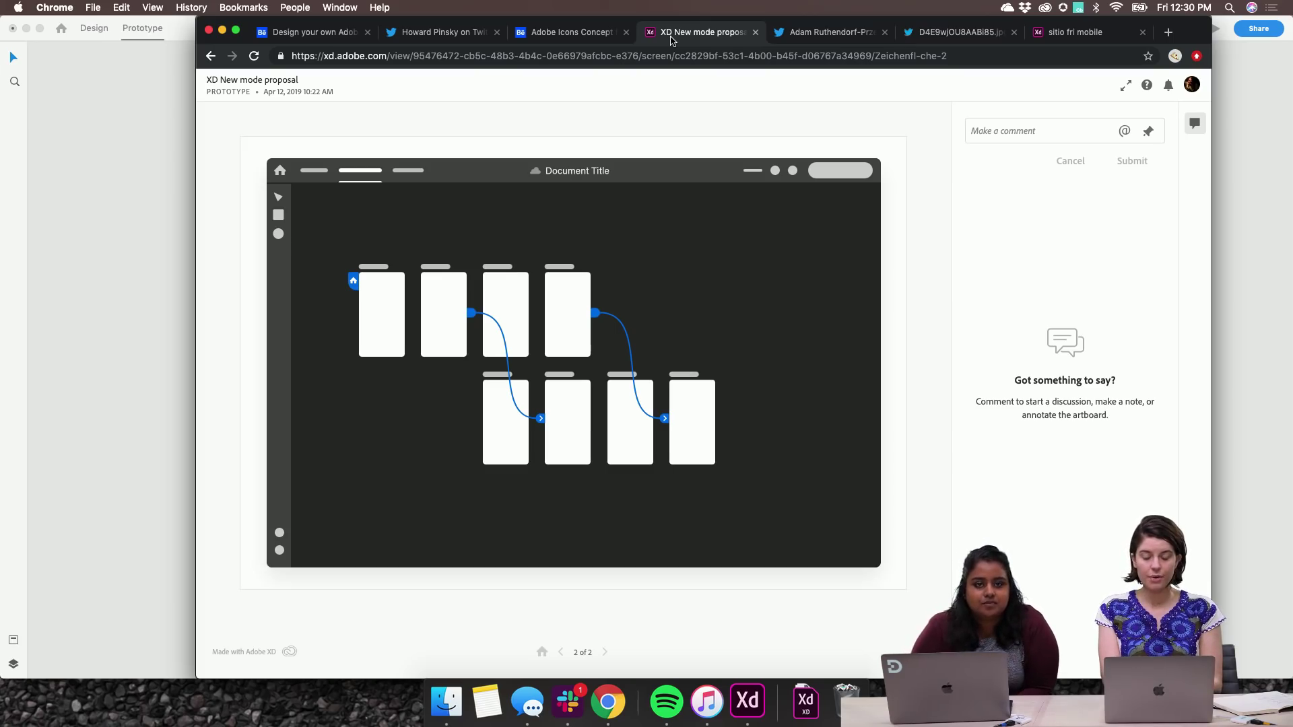
click(566, 34)
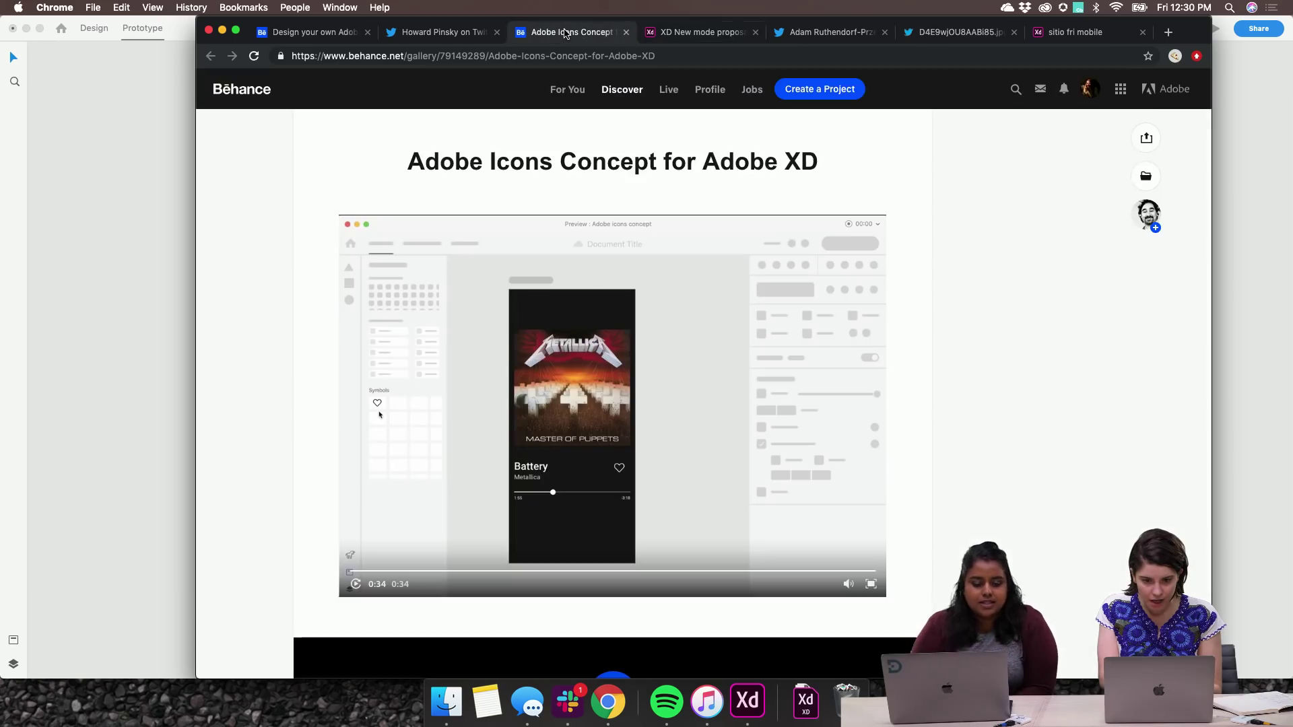
Return to the #DesigningXD feed on Twitter, close the open tweet, and browse the shared feature concepts.
click(713, 39)
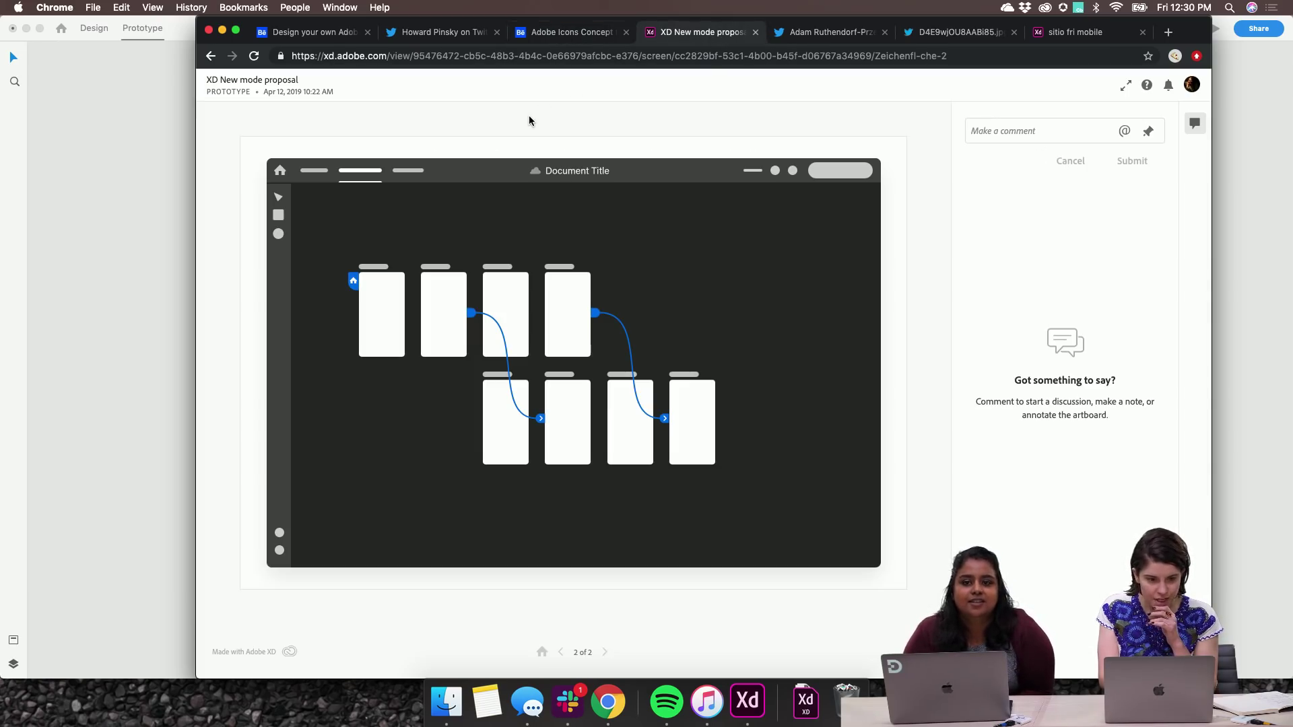
click(454, 39)
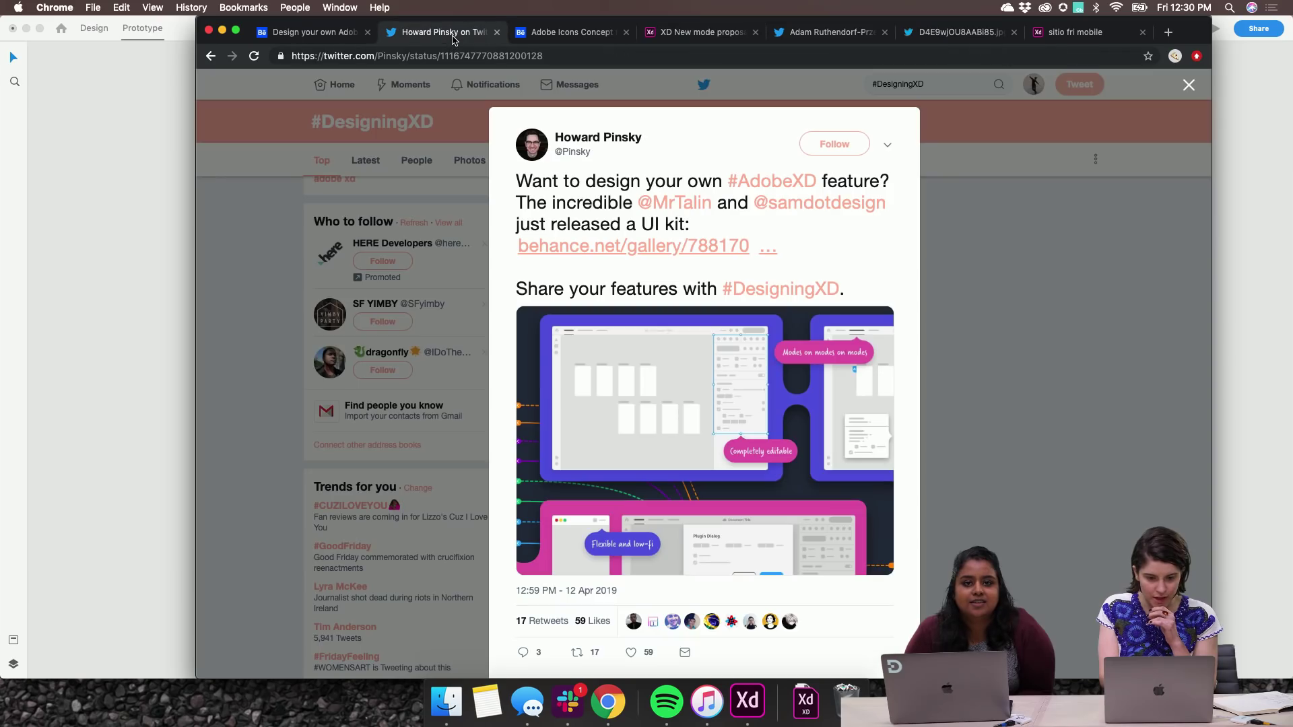
click(1091, 315)
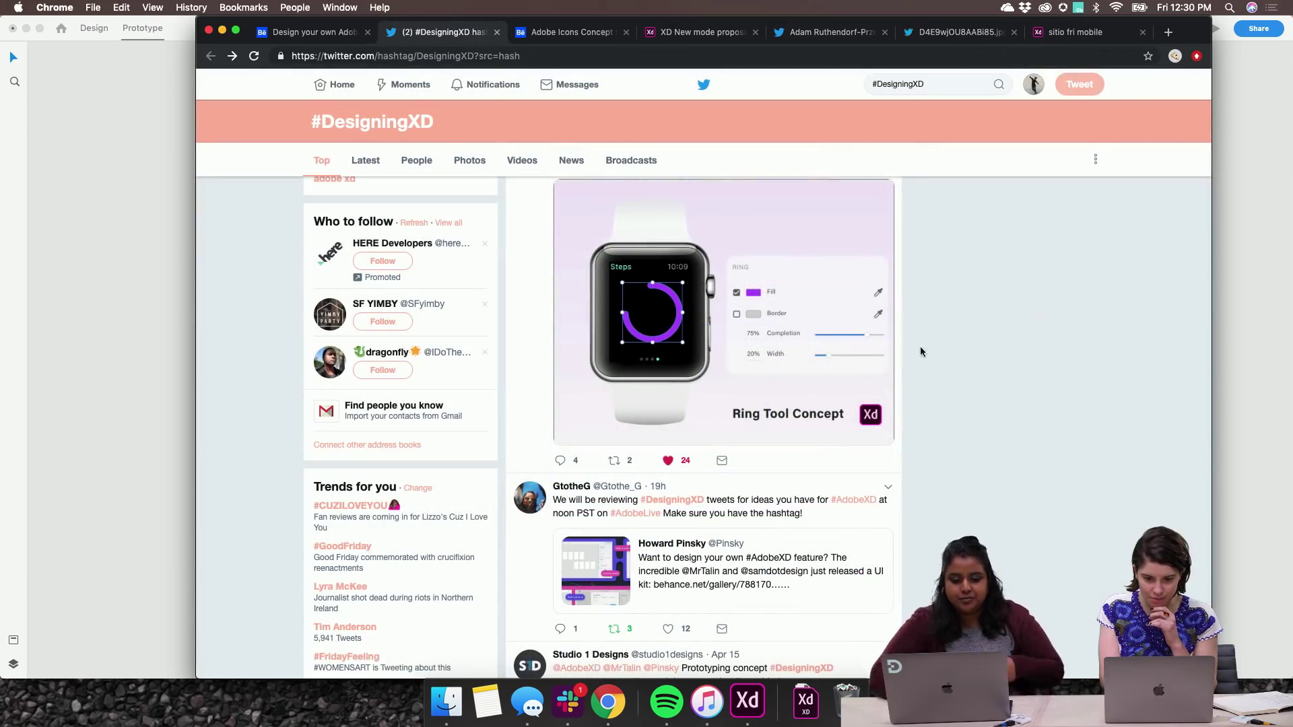
scroll(920, 351, down, 10)
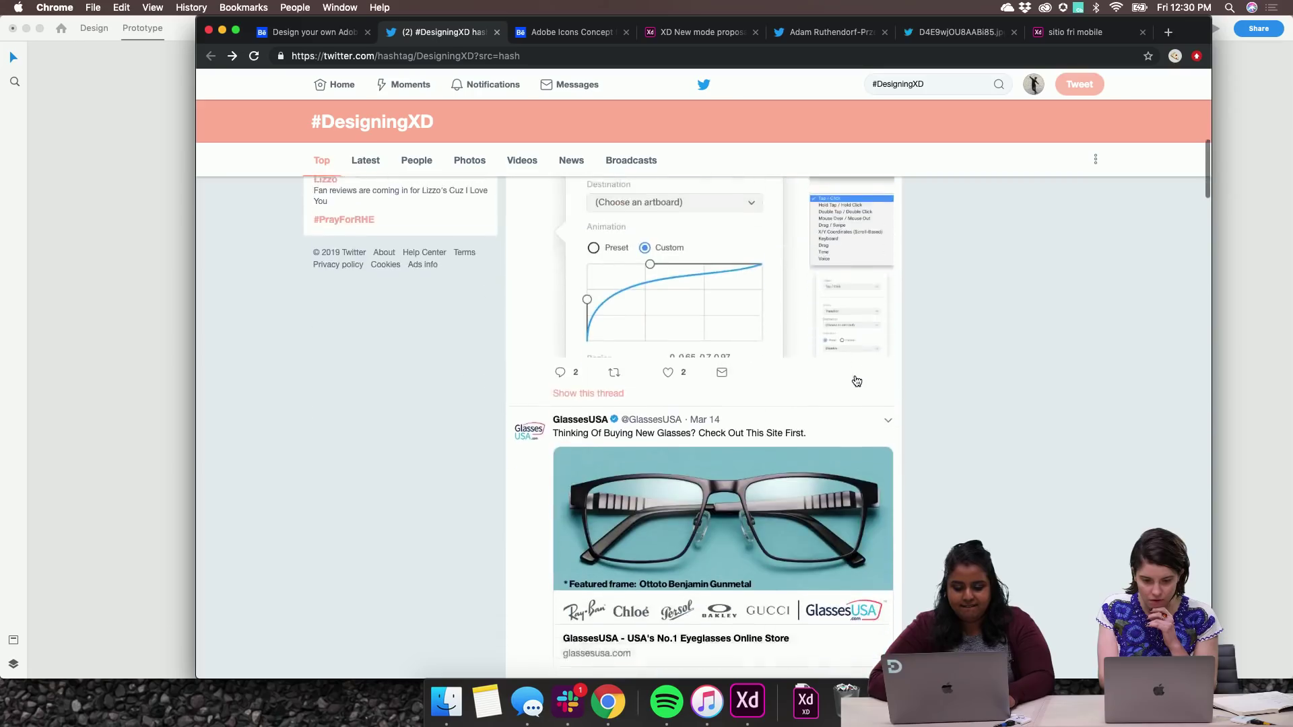
scroll(856, 381, down, 5)
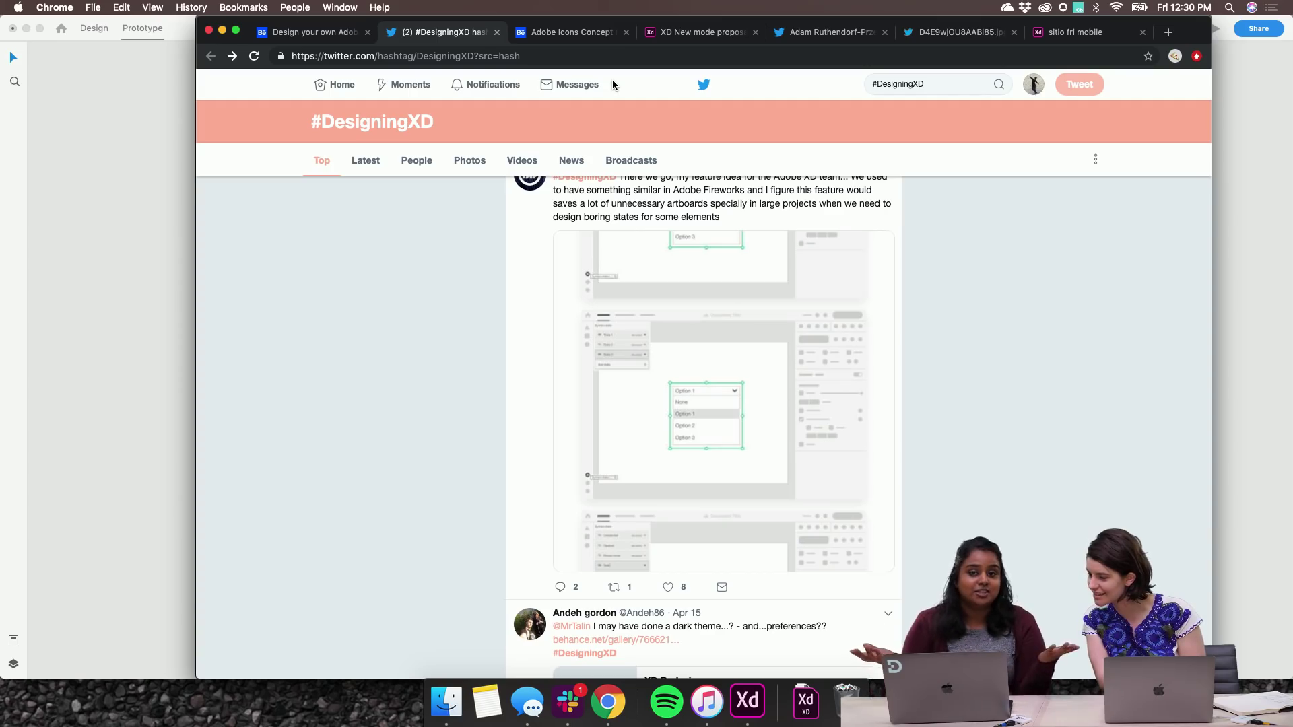
Show the XD New mode proposal prototype in full-screen view and switch back and forth between its first and second modes.
click(684, 33)
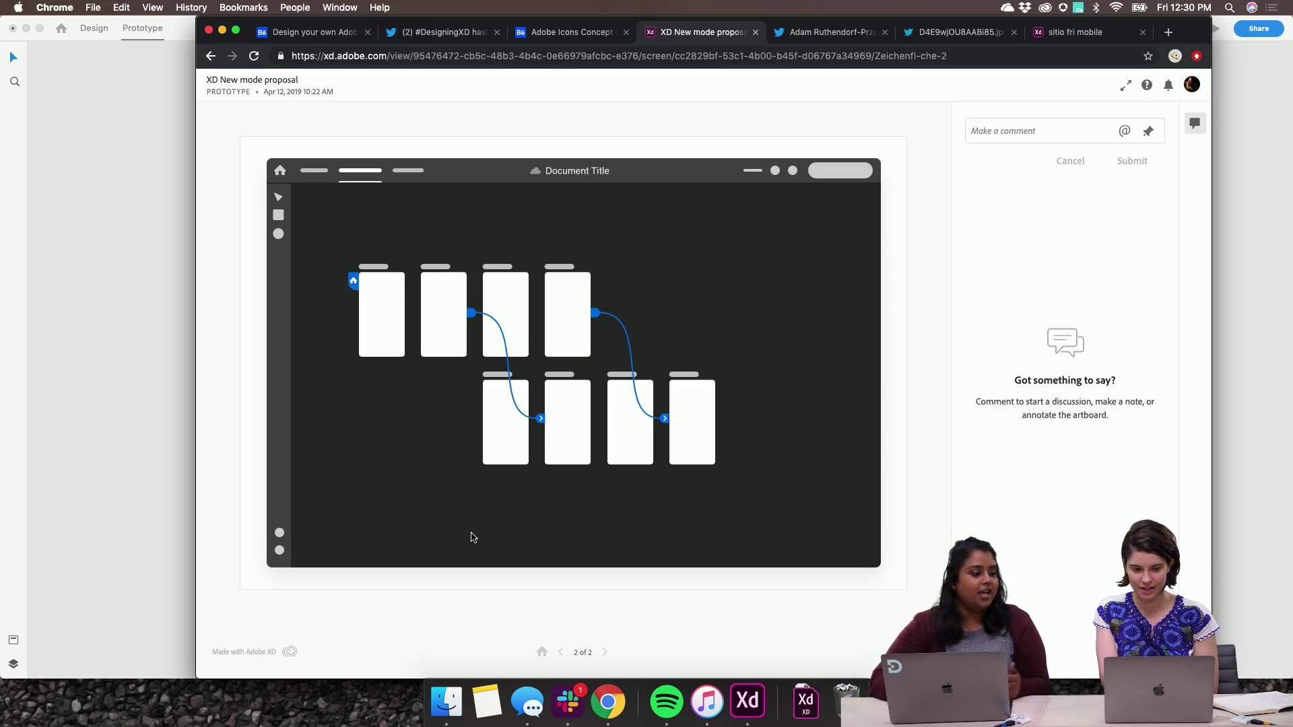
click(1125, 86)
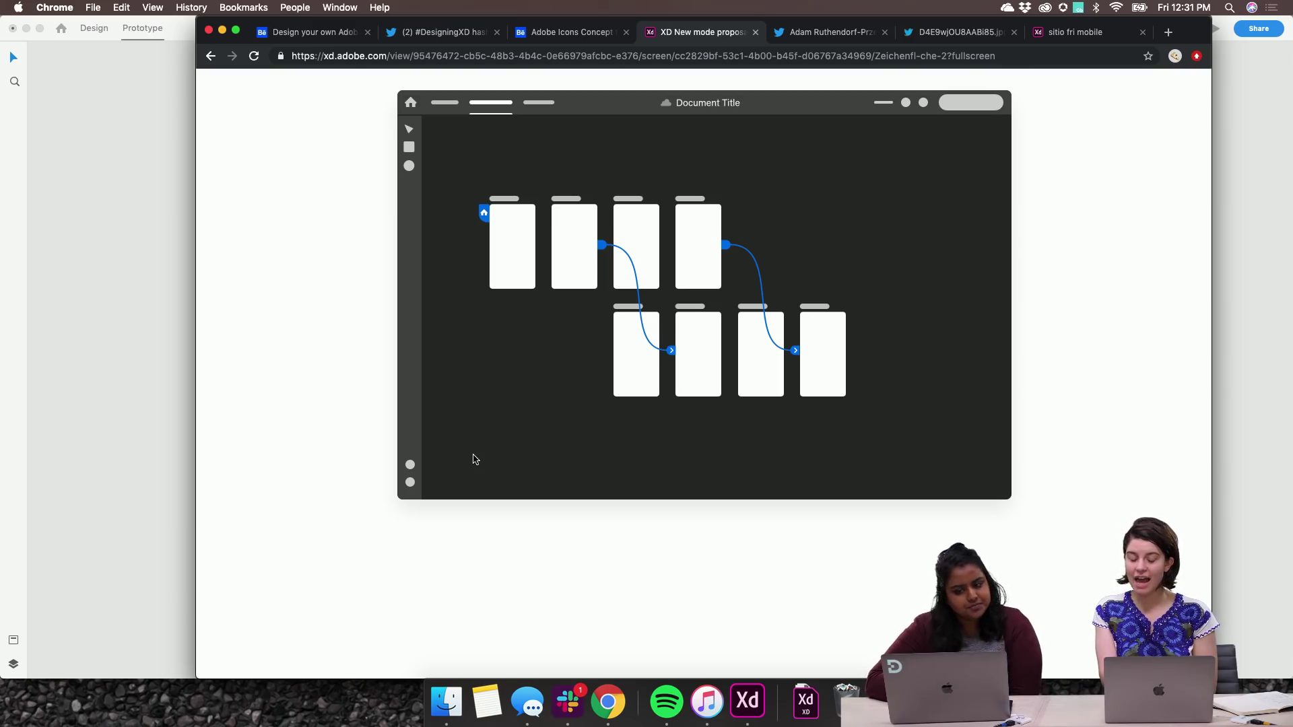
click(452, 106)
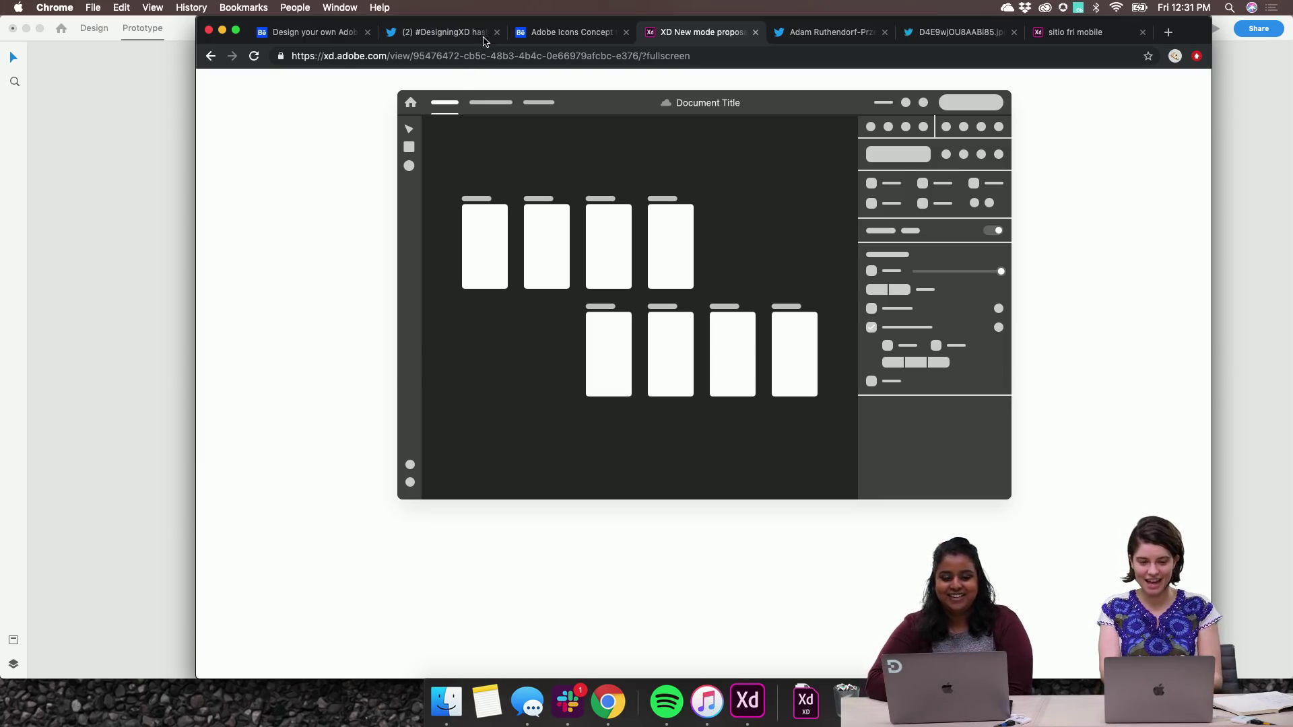
click(492, 109)
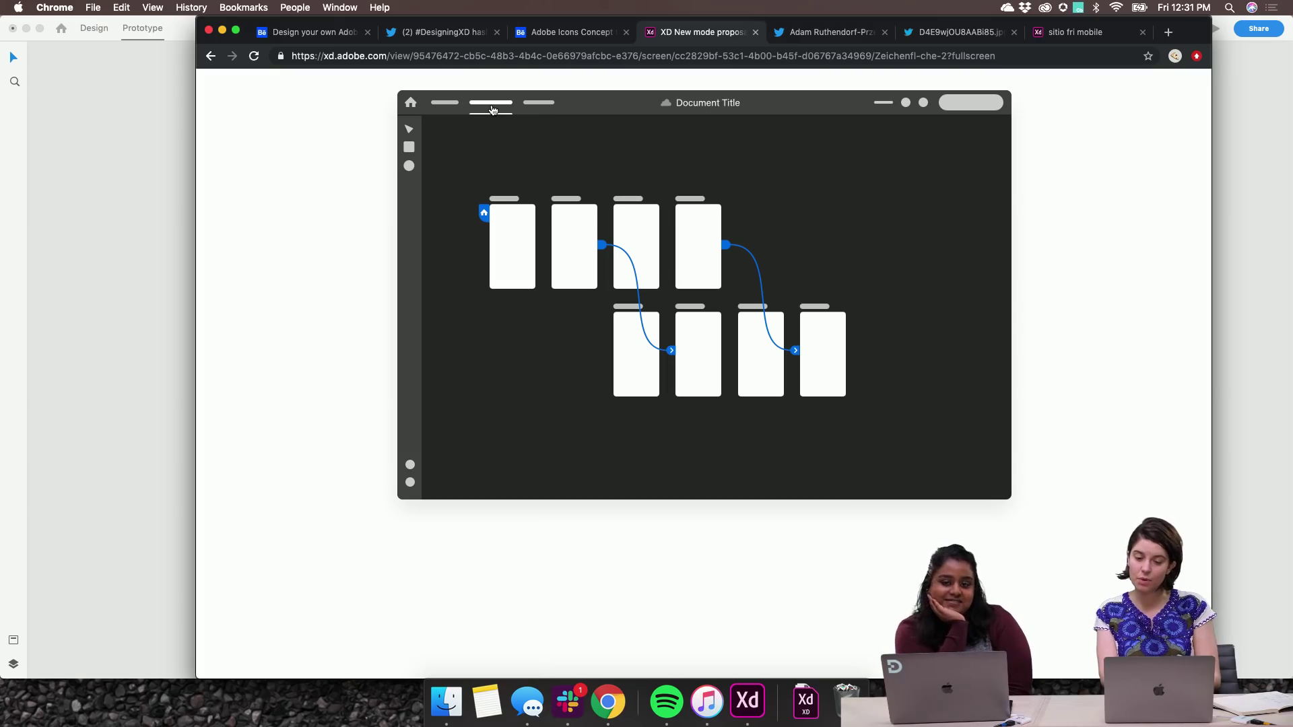
click(445, 103)
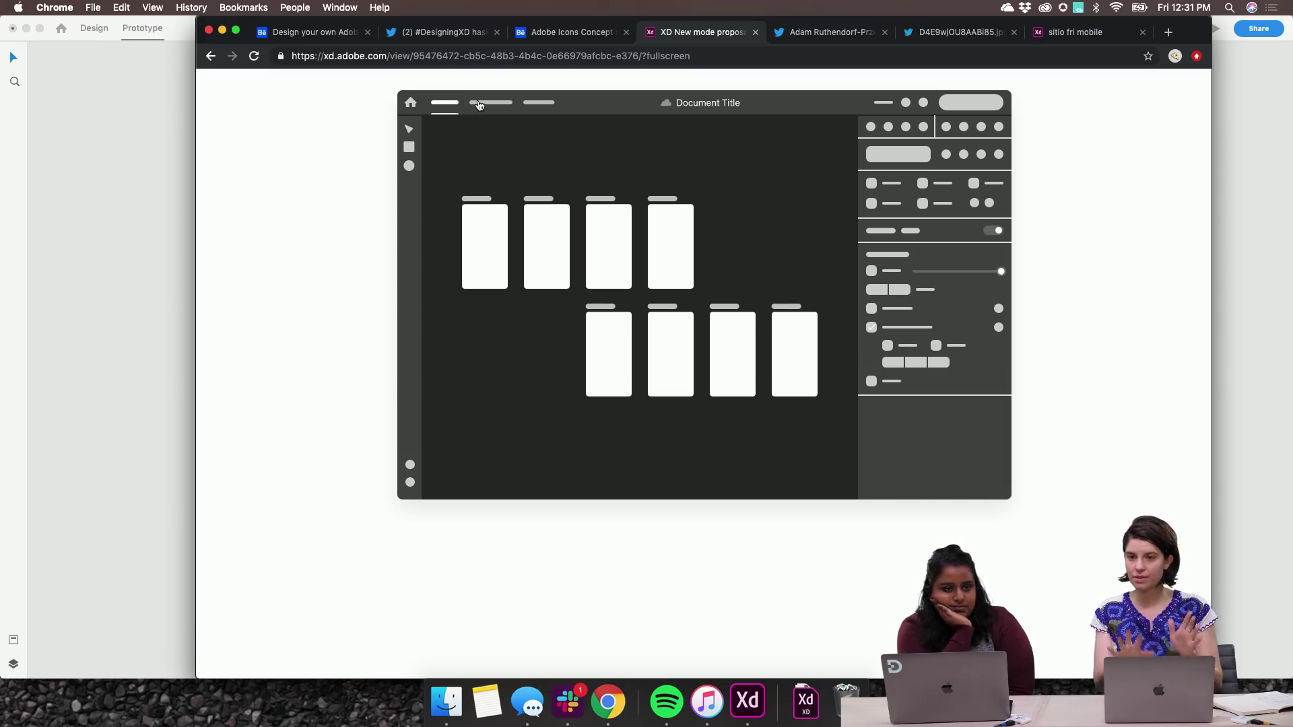
click(478, 105)
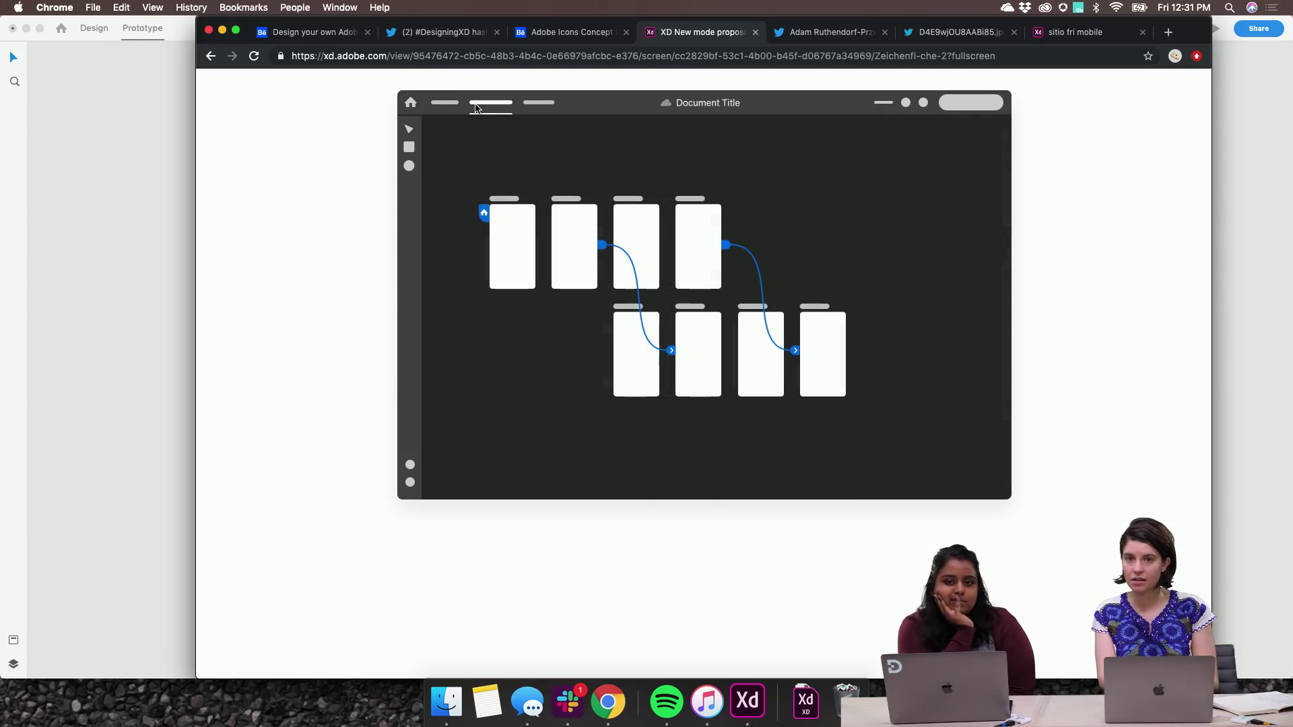
Switch to Adobe XD, inspect the kit's Design and Prototype mode frames up close, and return to Chrome.
click(161, 304)
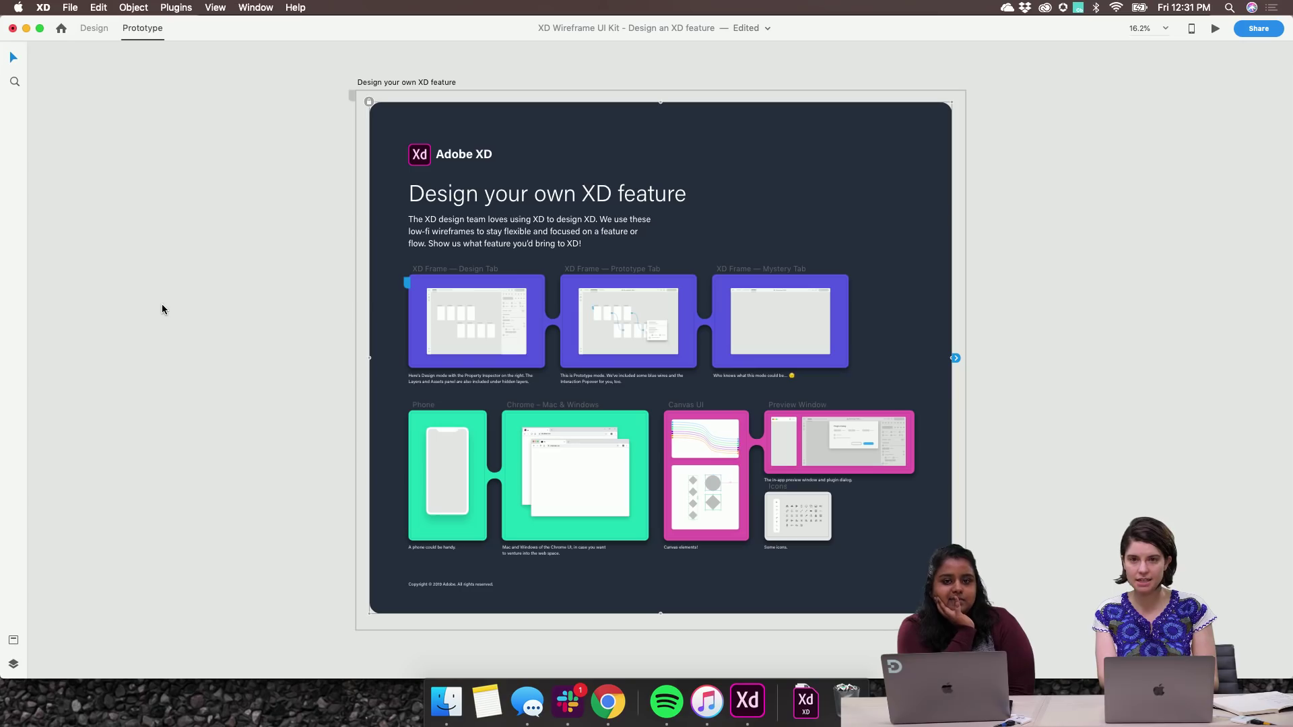
scroll(522, 345, up, 5)
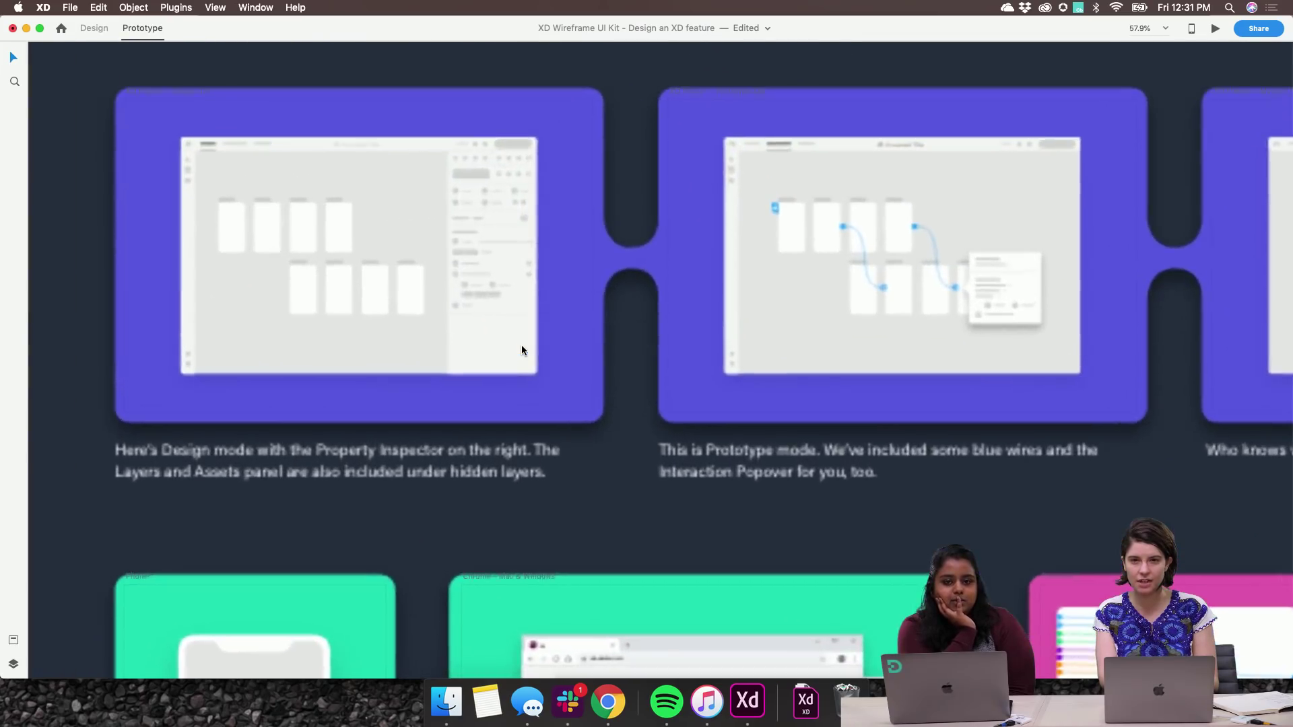
key(super+Tab)
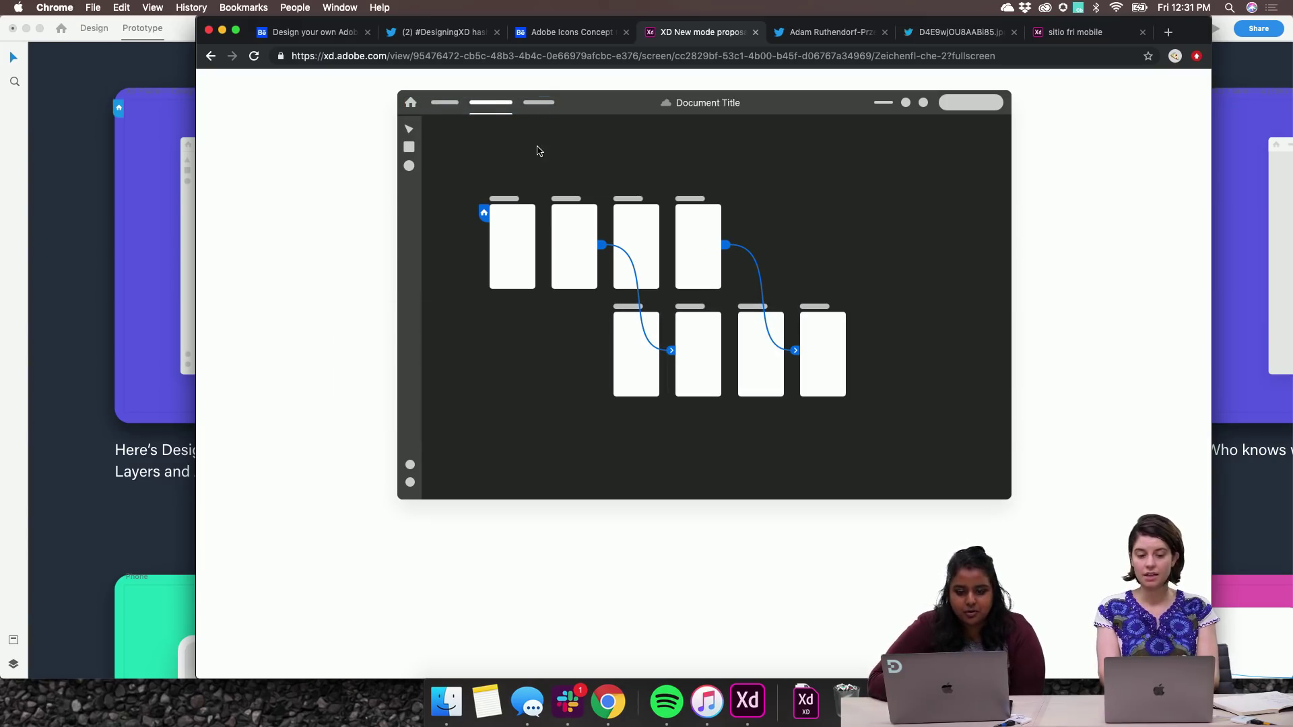
Go back to the #DesigningXD feed and open the XD Redesign Behance project linked in the dark theme tweet.
click(547, 34)
click(444, 32)
scroll(442, 381, down, 6)
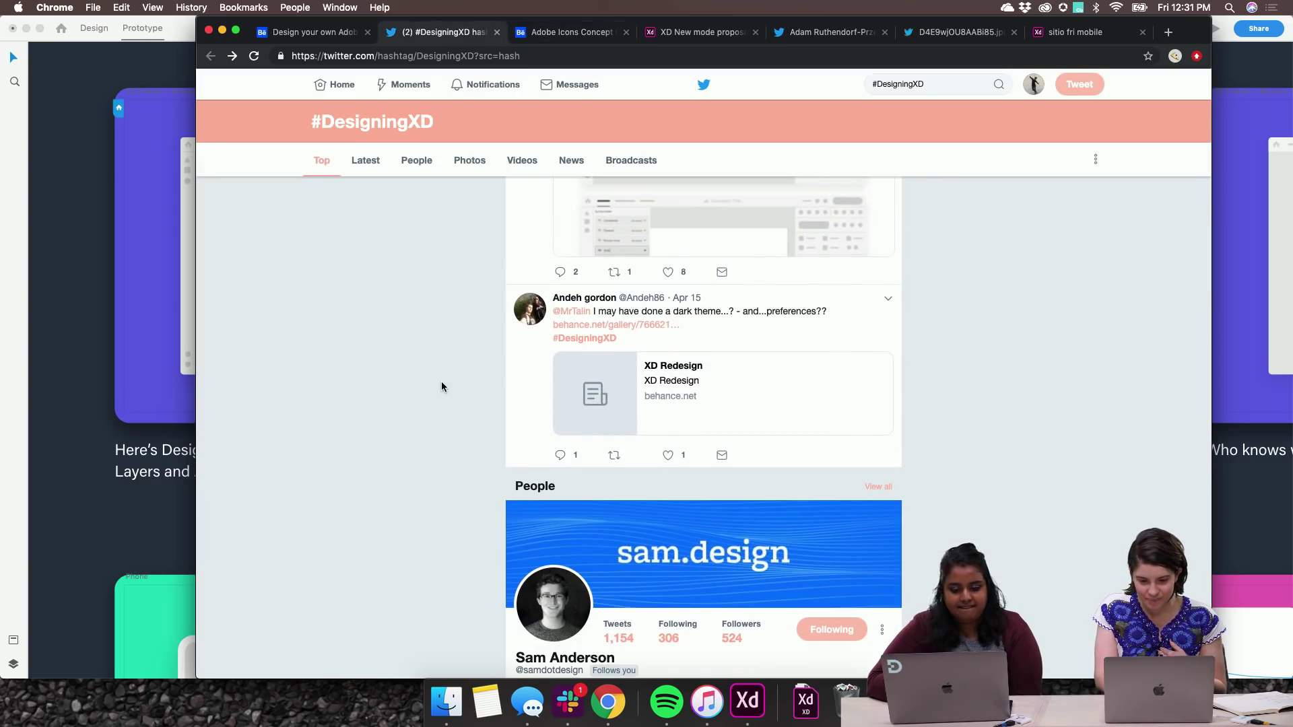
click(645, 325)
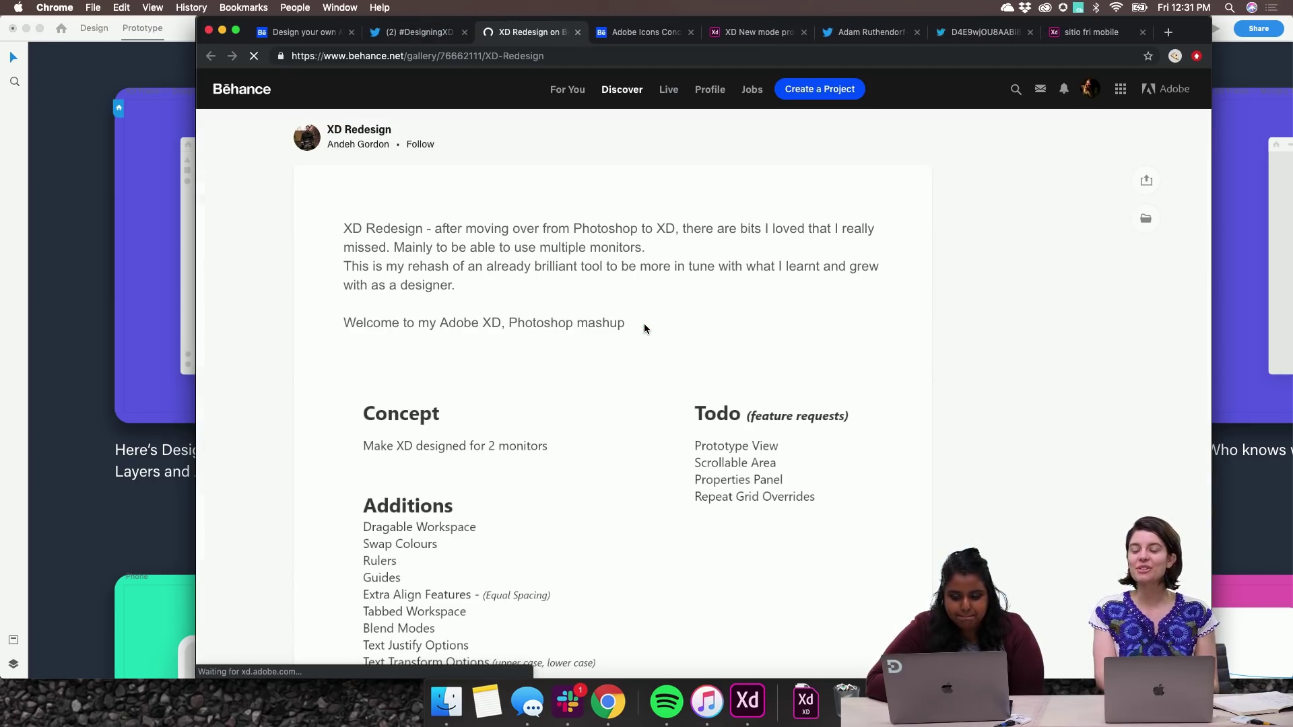
Skim the XD Redesign page from its introduction through the icon set and interactive prototypes, and return to the introduction.
scroll(644, 323, down, 15)
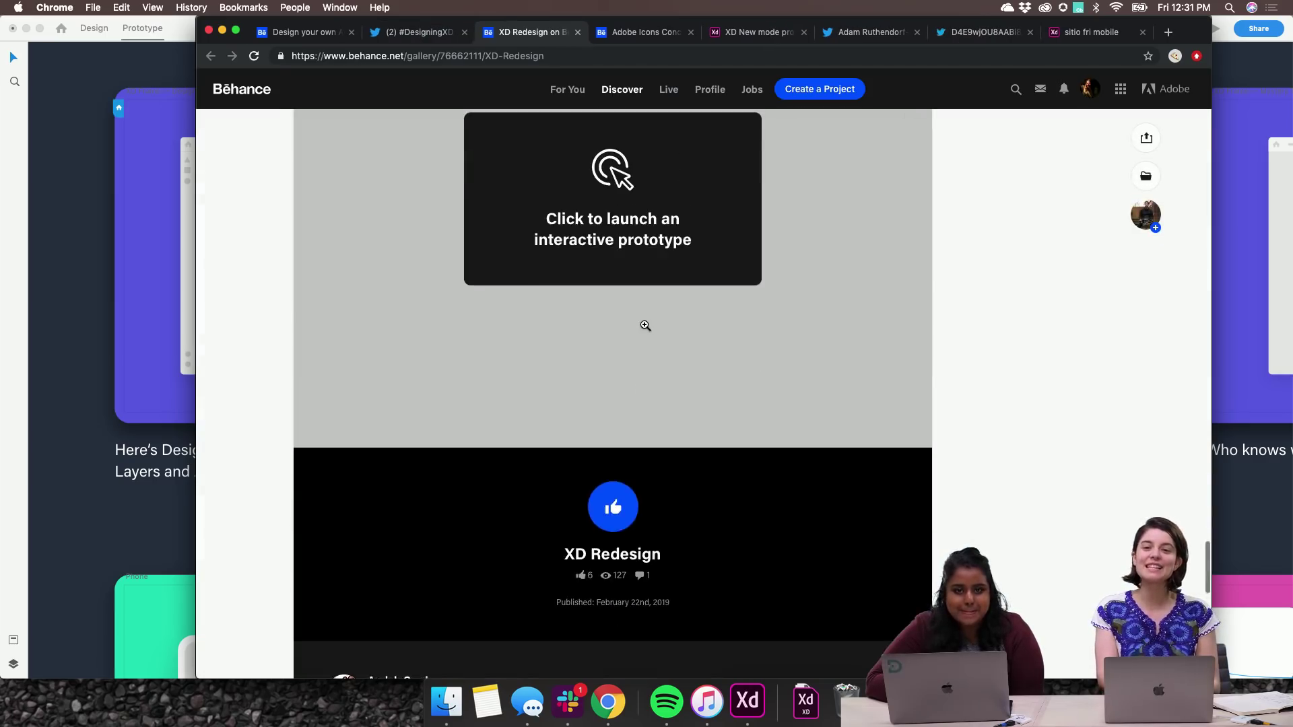
scroll(640, 328, up, 5)
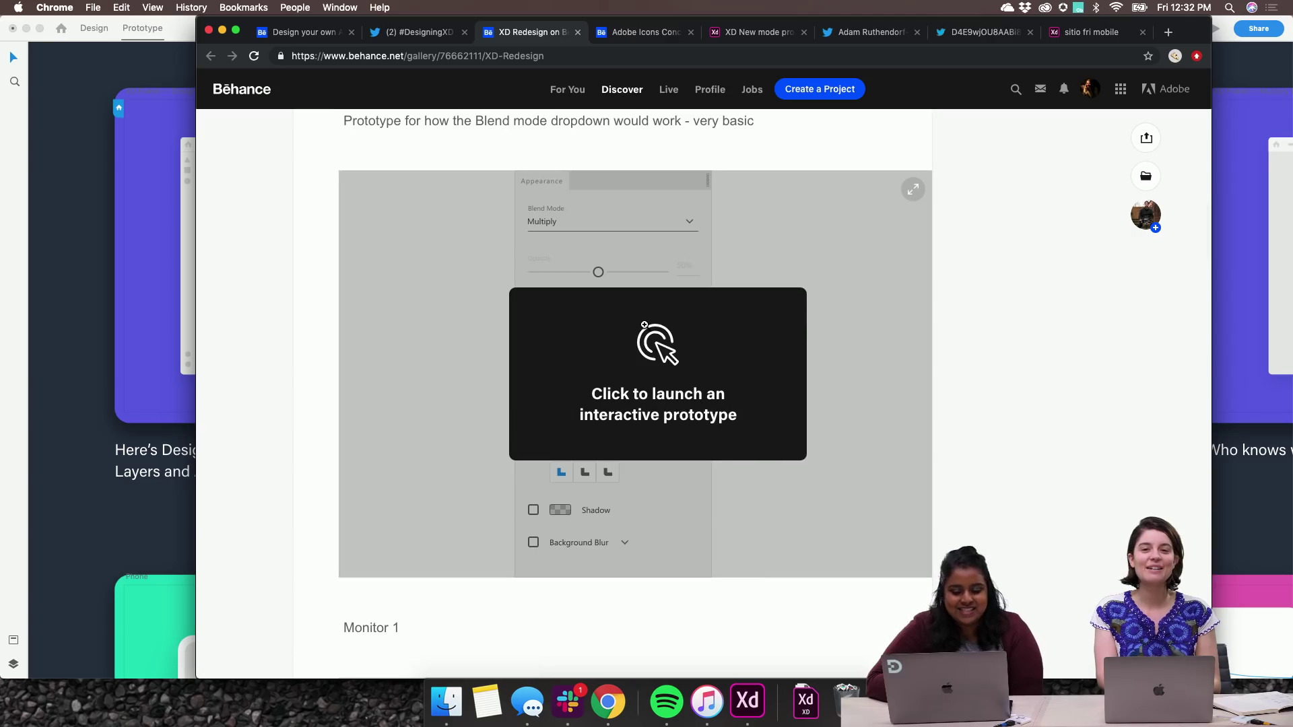
scroll(624, 333, up, 10)
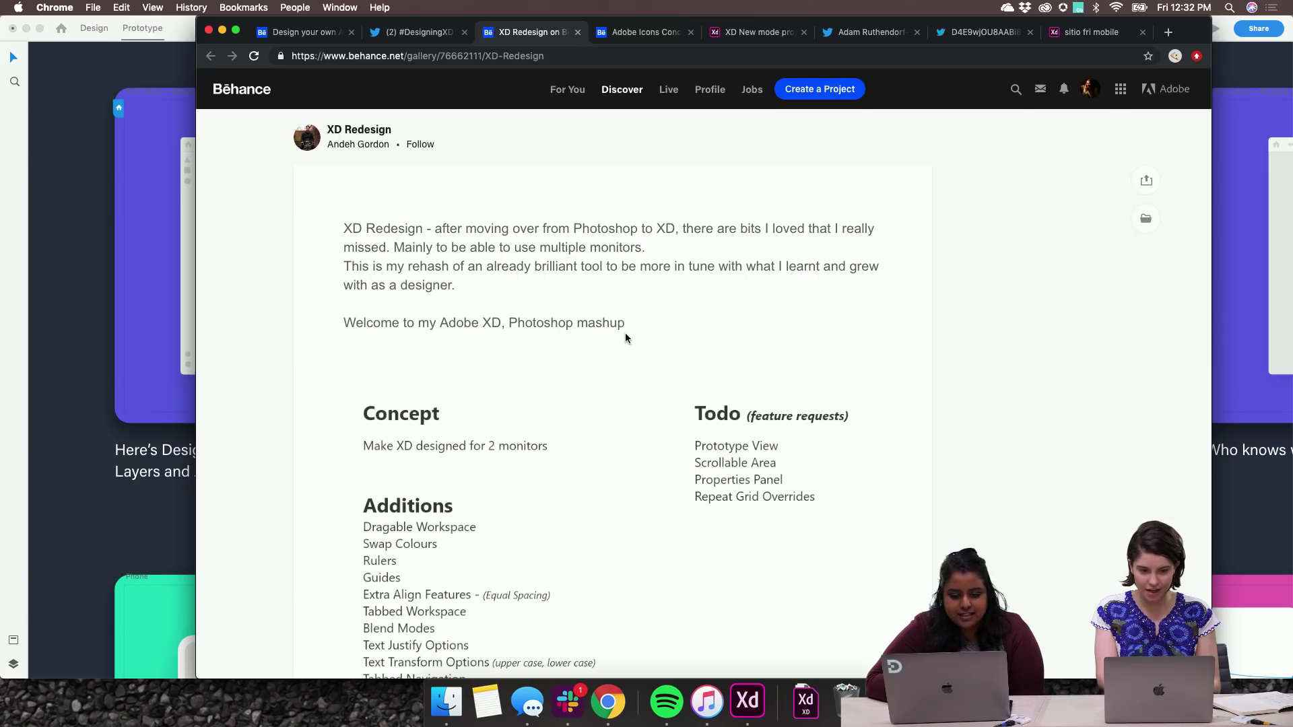
scroll(625, 332, down, 1)
scroll(624, 333, up, 1)
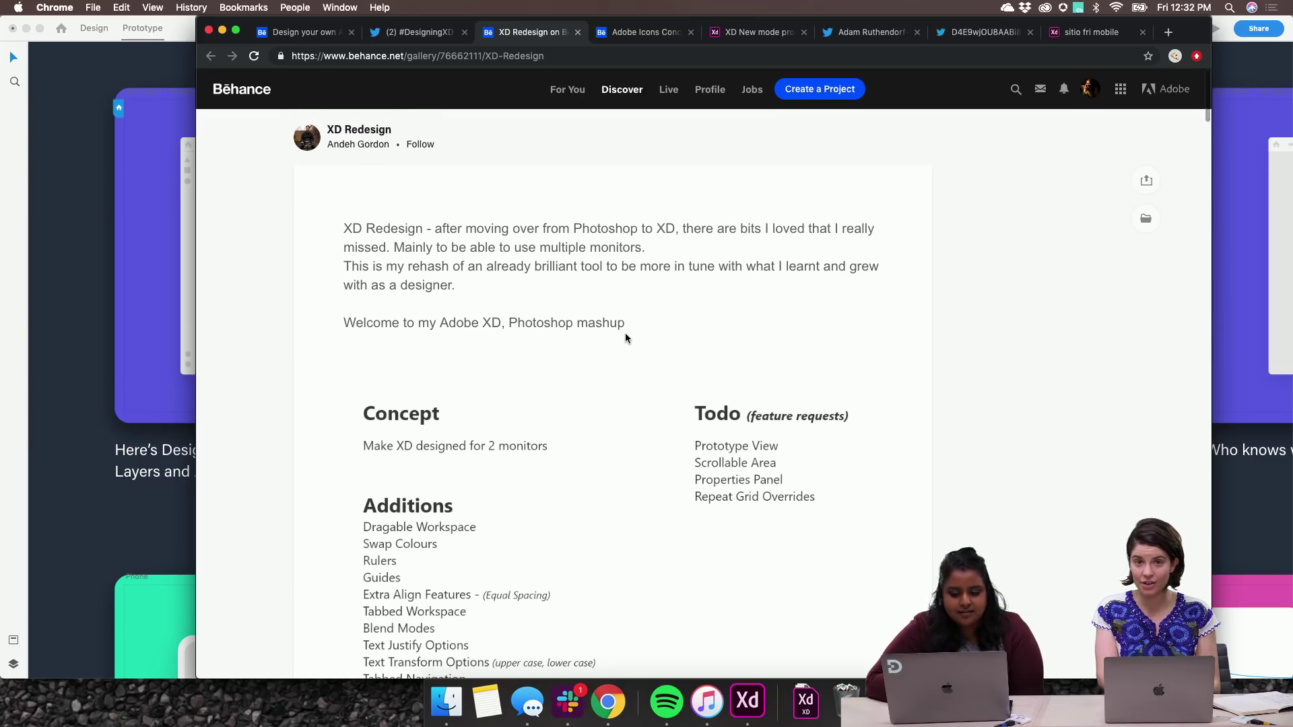
scroll(625, 333, down, 10)
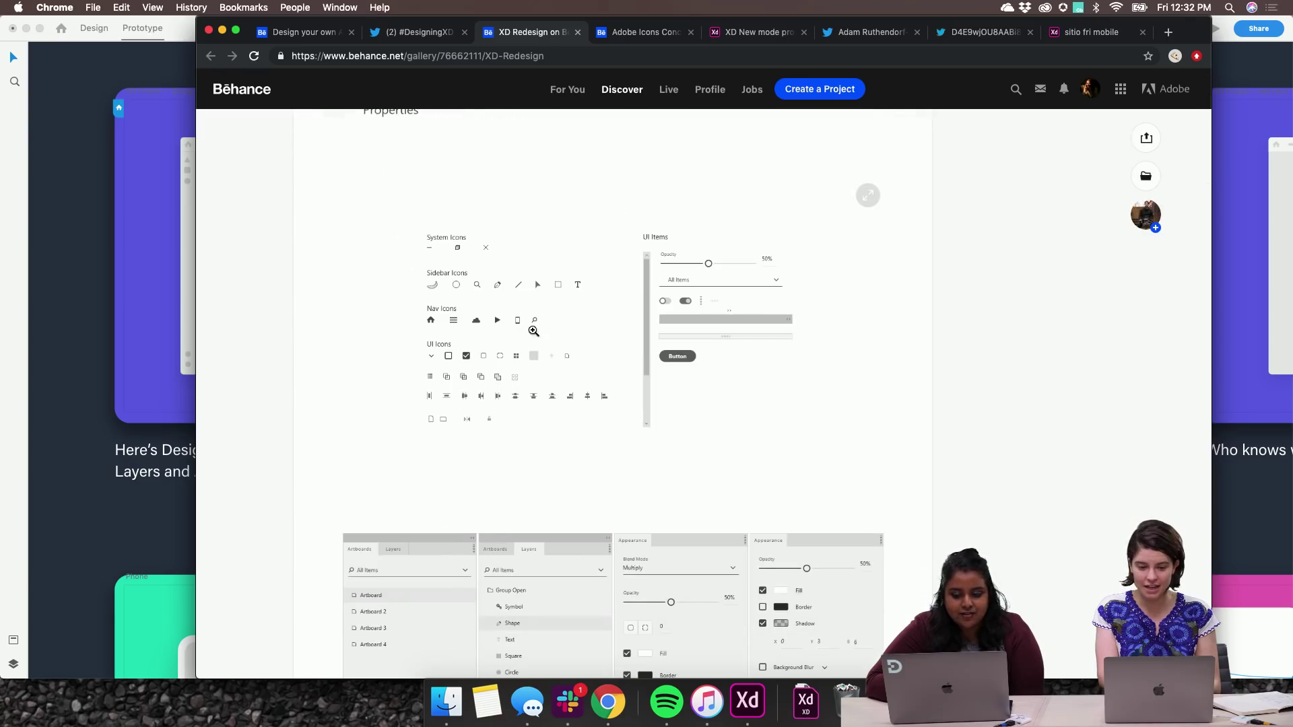
scroll(554, 341, up, 10)
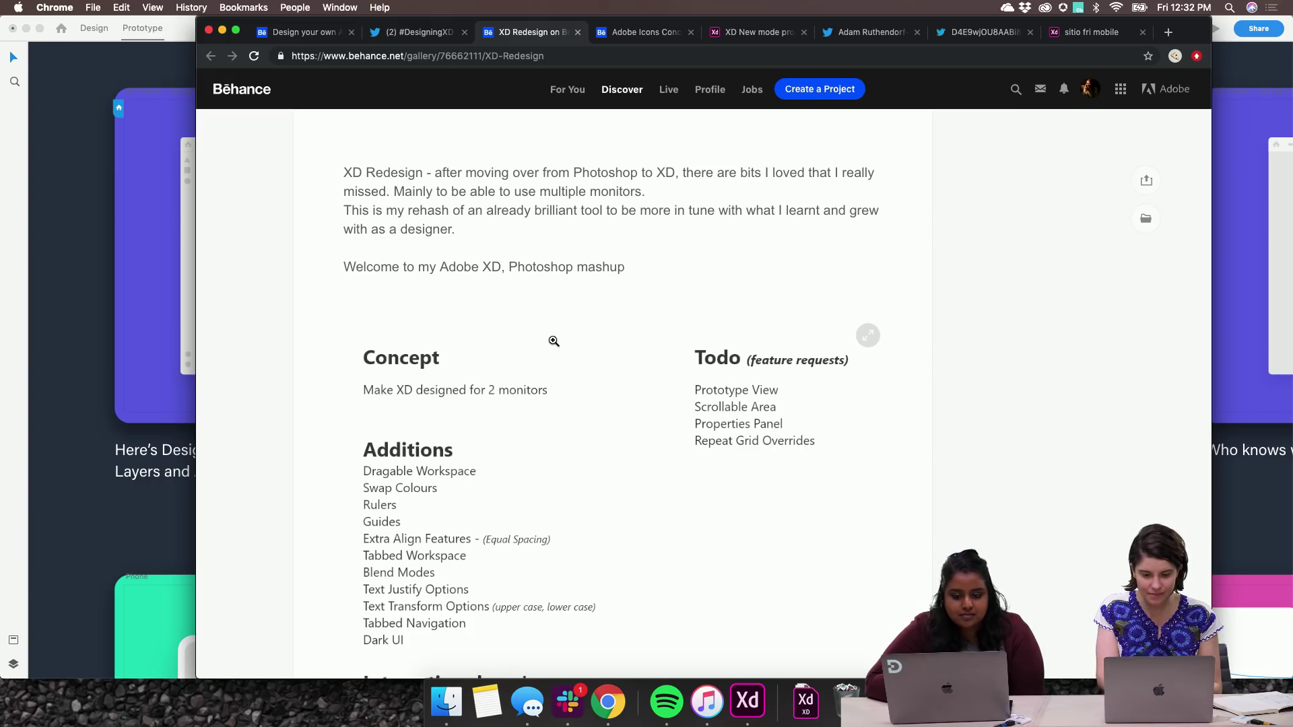
Read the Concept, Additions, Todo and Interaction demo's lists on the XD Redesign page.
scroll(553, 342, down, 2)
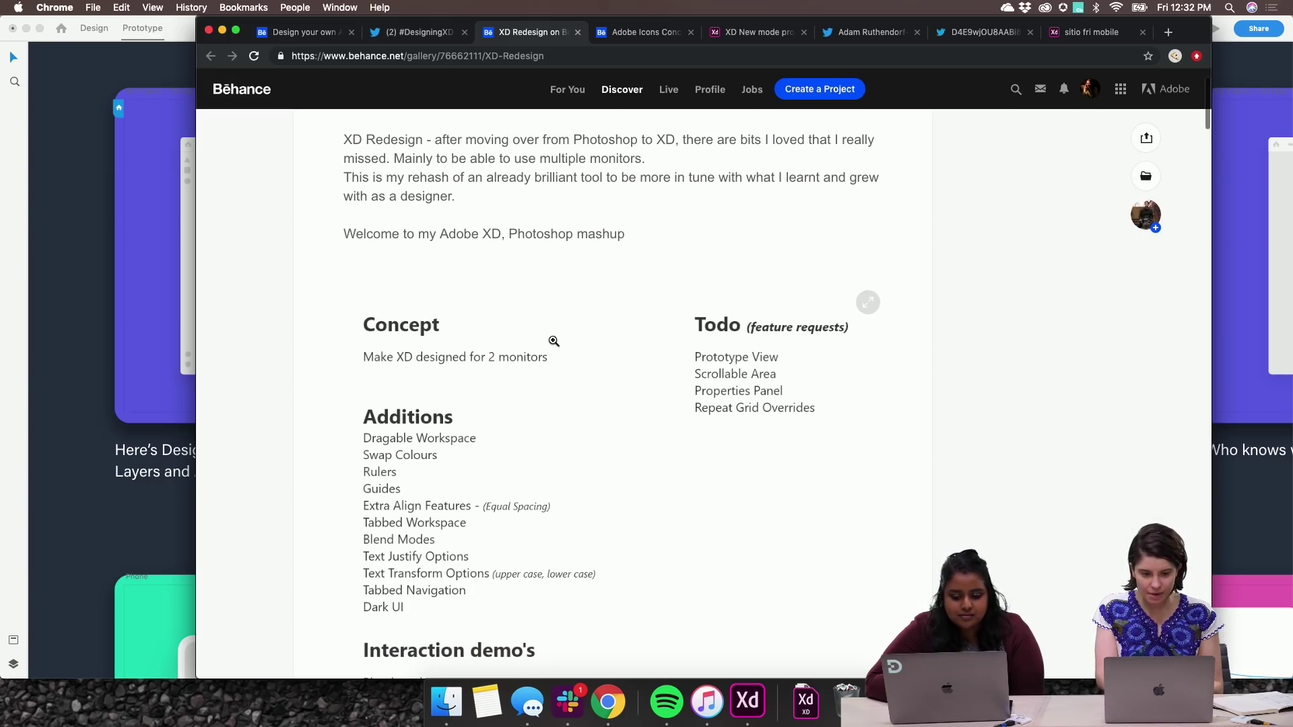
scroll(554, 341, down, 1)
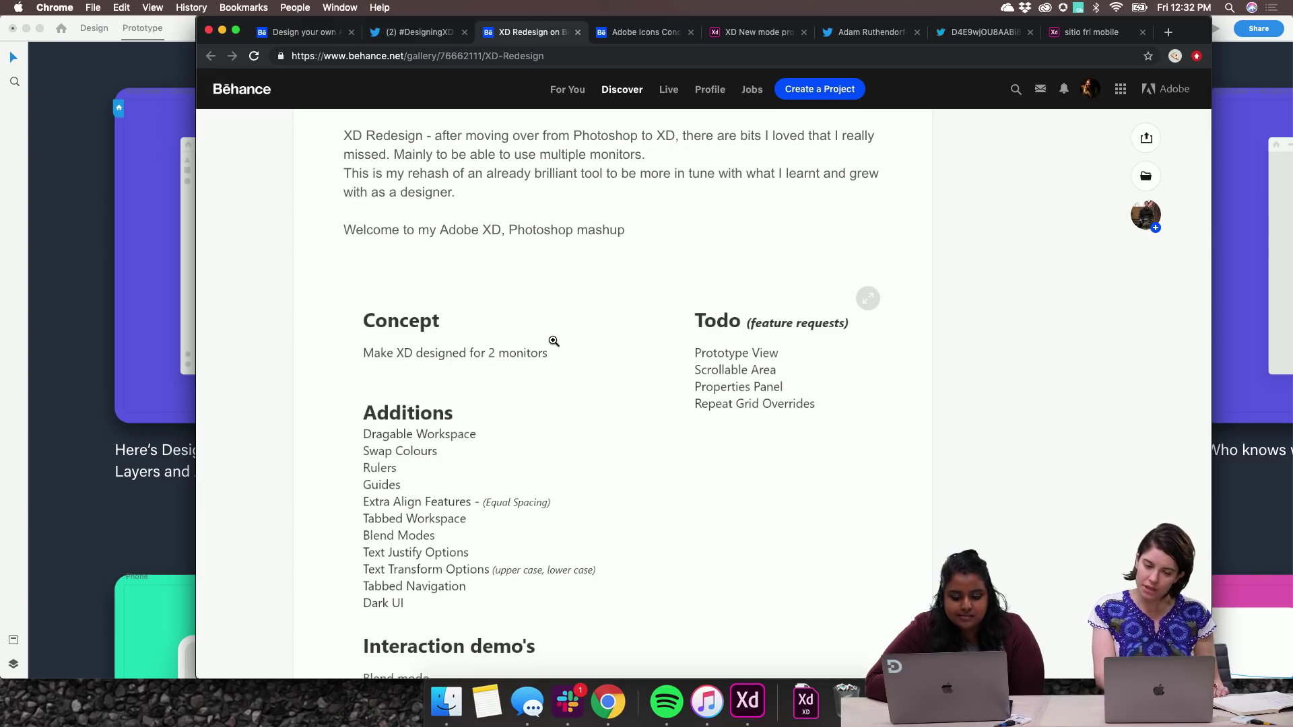
scroll(554, 342, down, 3)
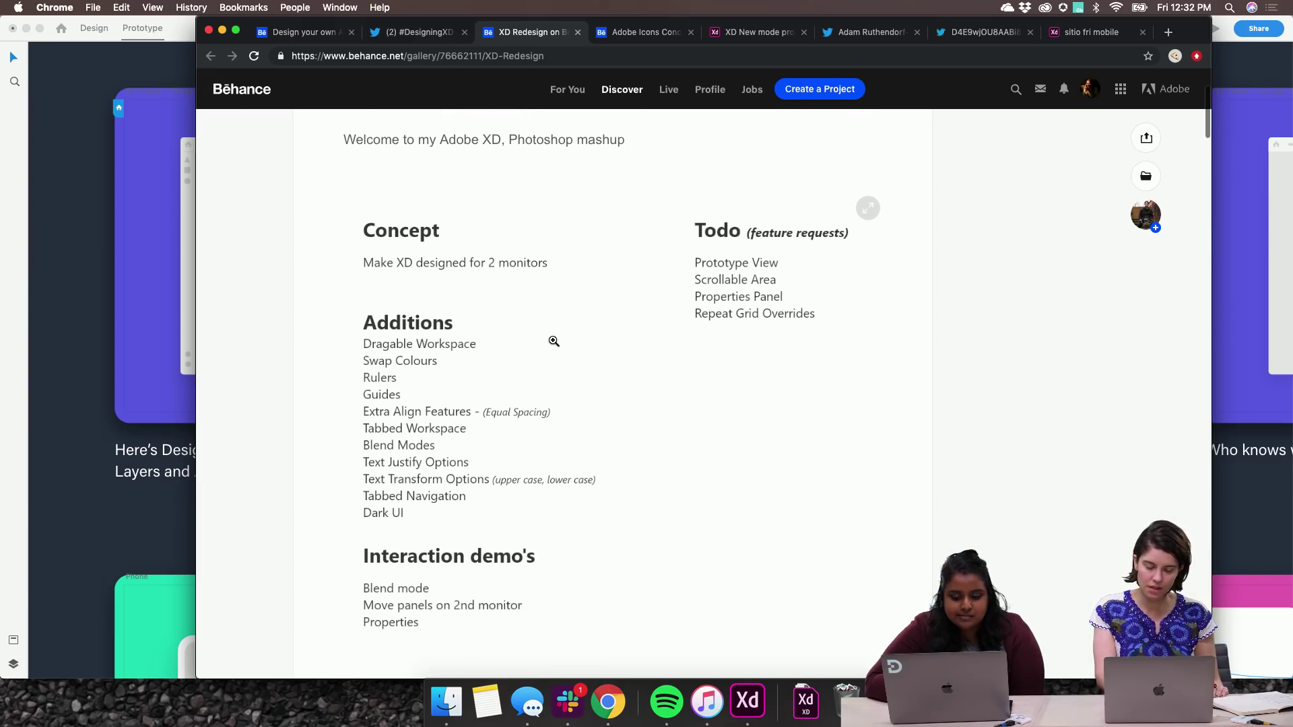
scroll(553, 341, down, 3)
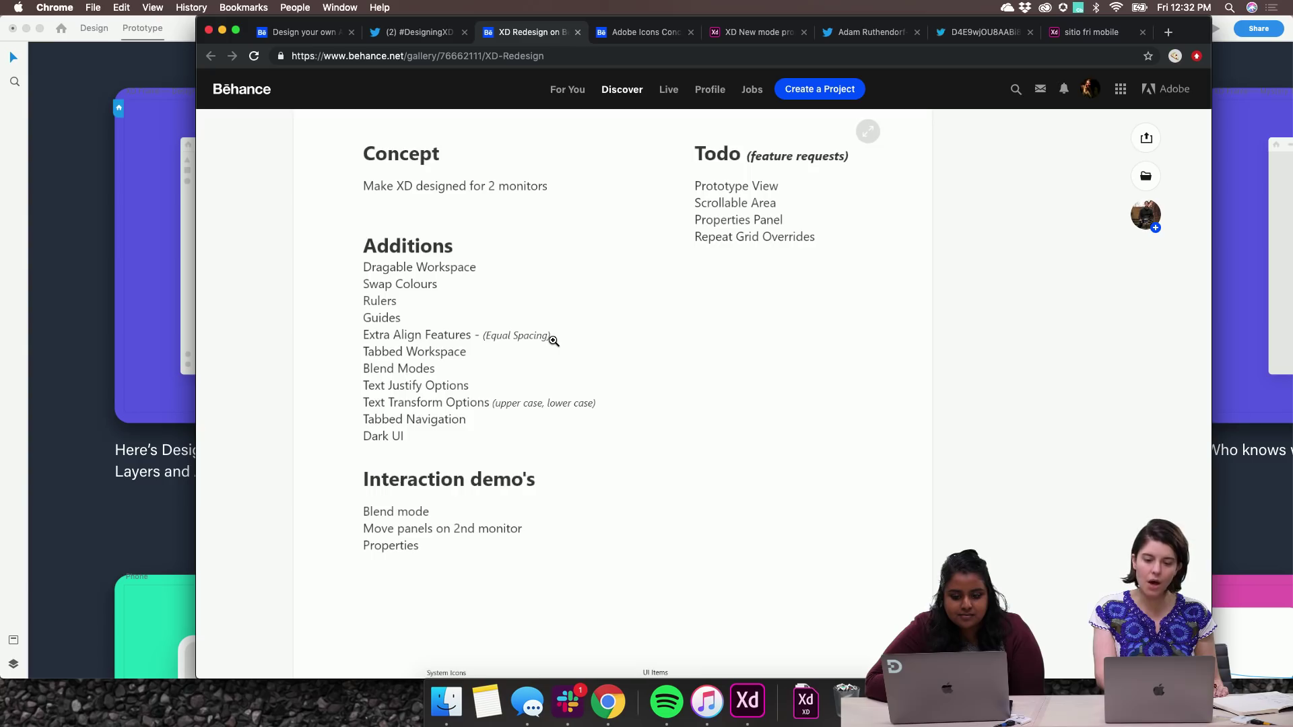
scroll(554, 342, down, 15)
scroll(554, 341, up, 15)
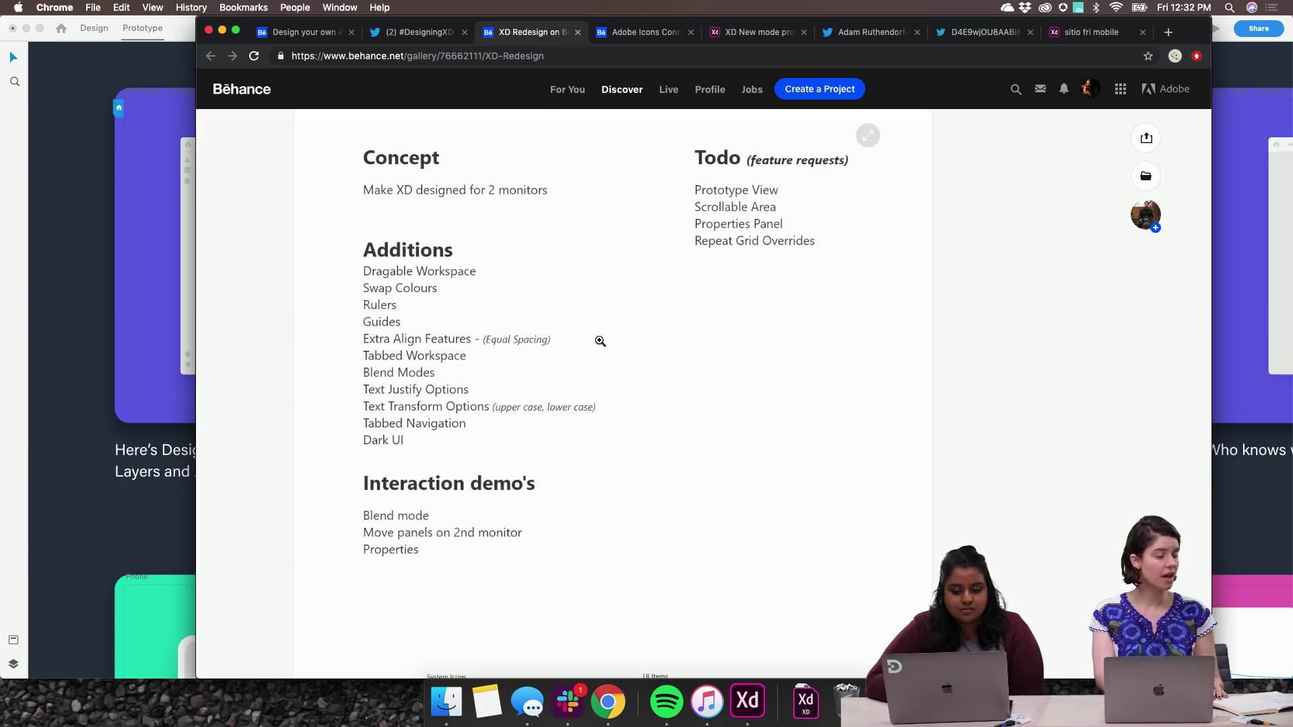
scroll(600, 342, down, 1)
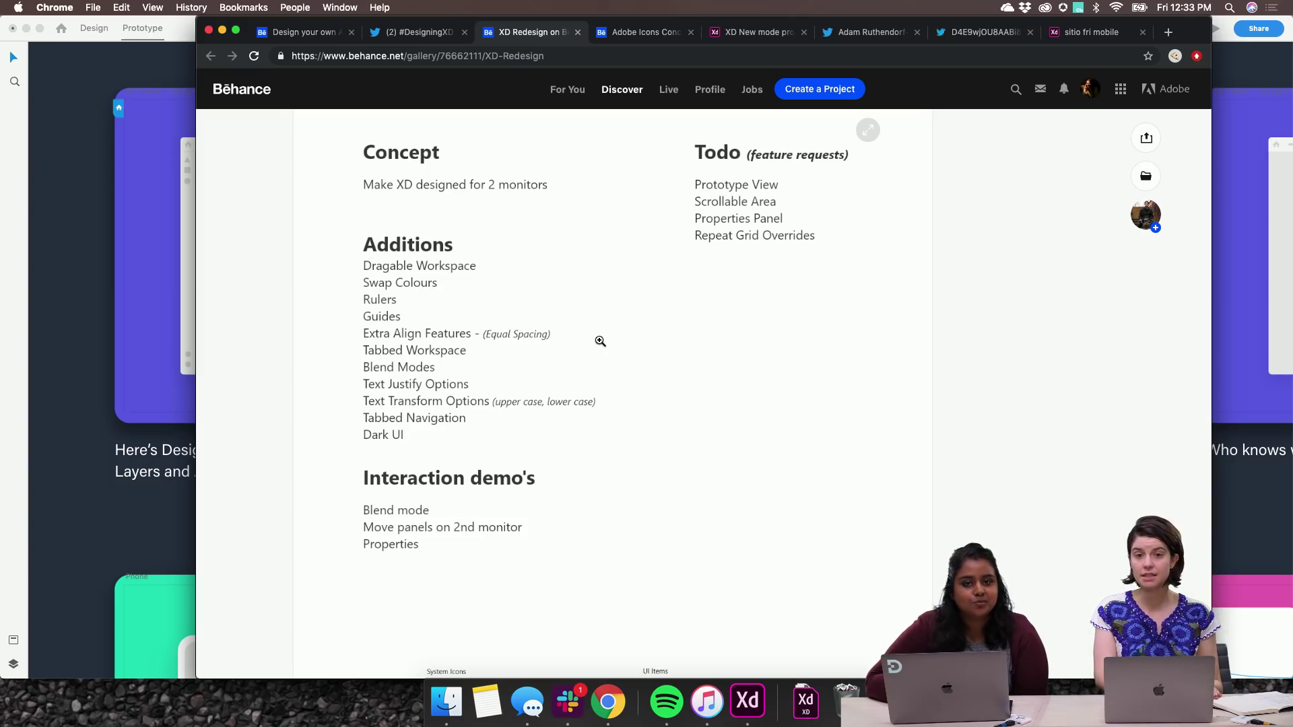
scroll(600, 342, down, 1)
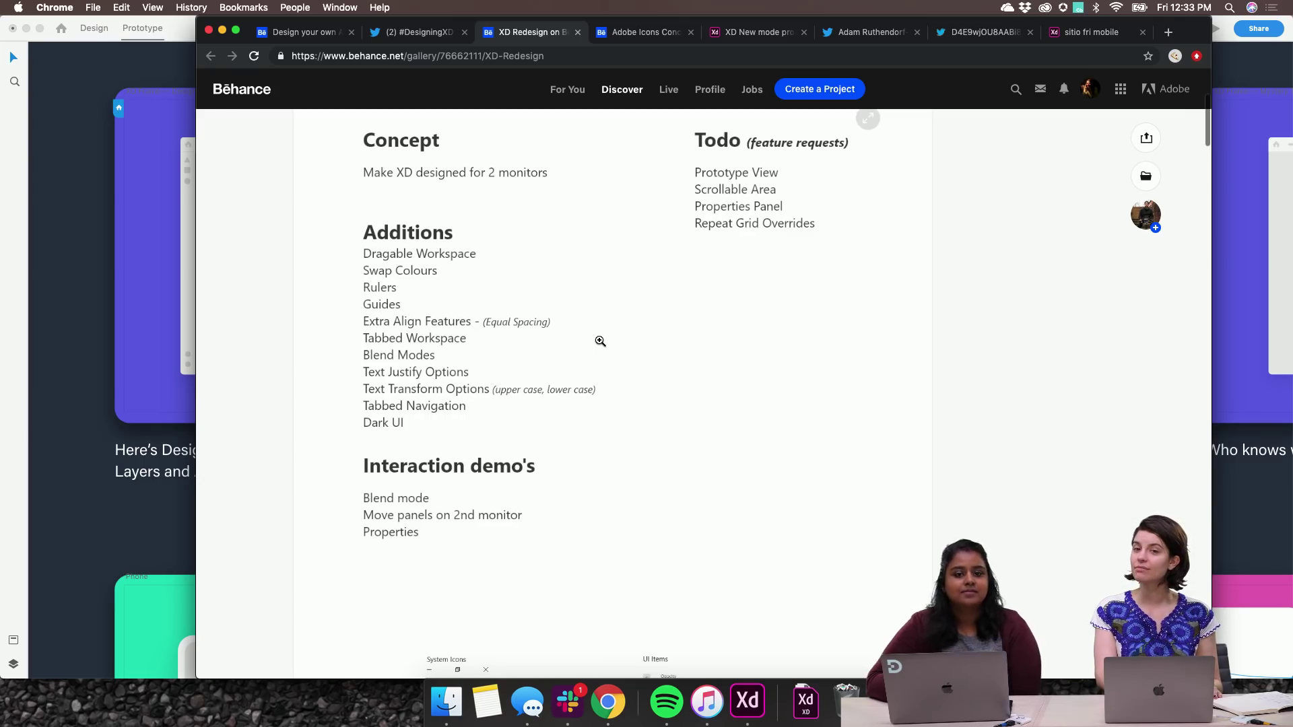
scroll(600, 341, down, 1)
View the System Icons and UI Items image of the XD Redesign project enlarged, and close it.
scroll(599, 342, down, 10)
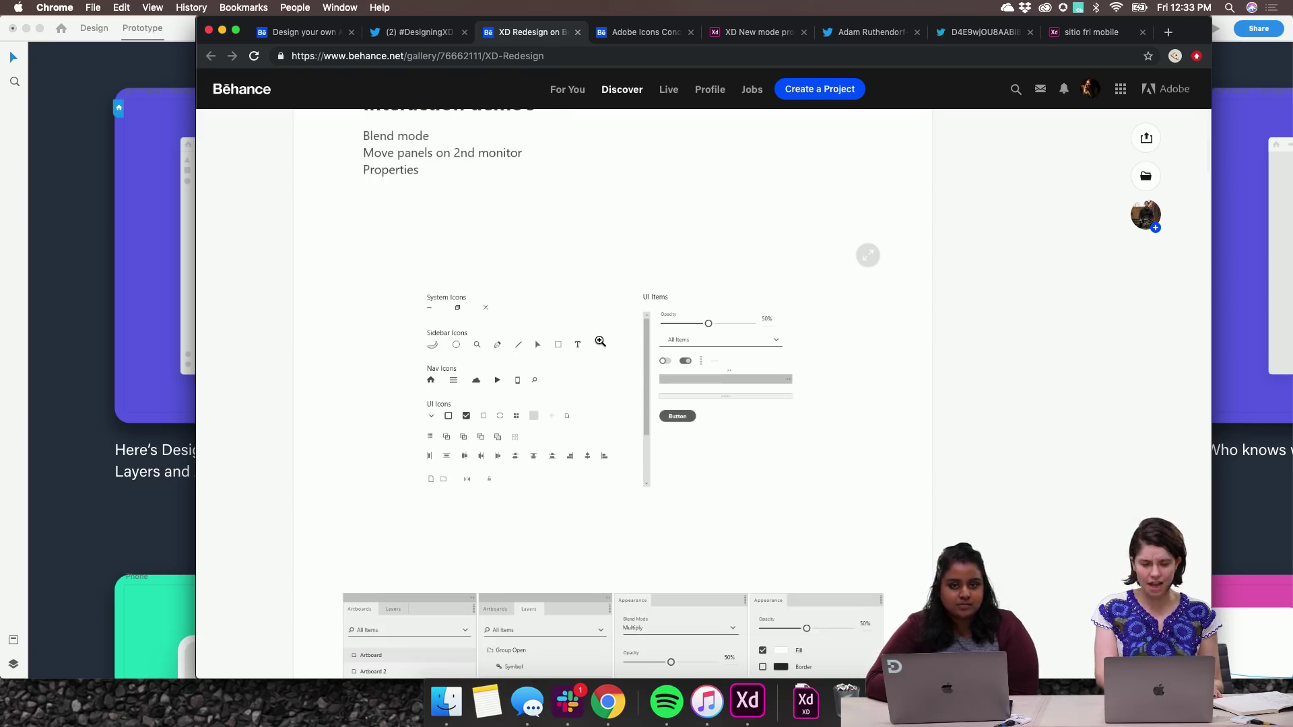
click(599, 342)
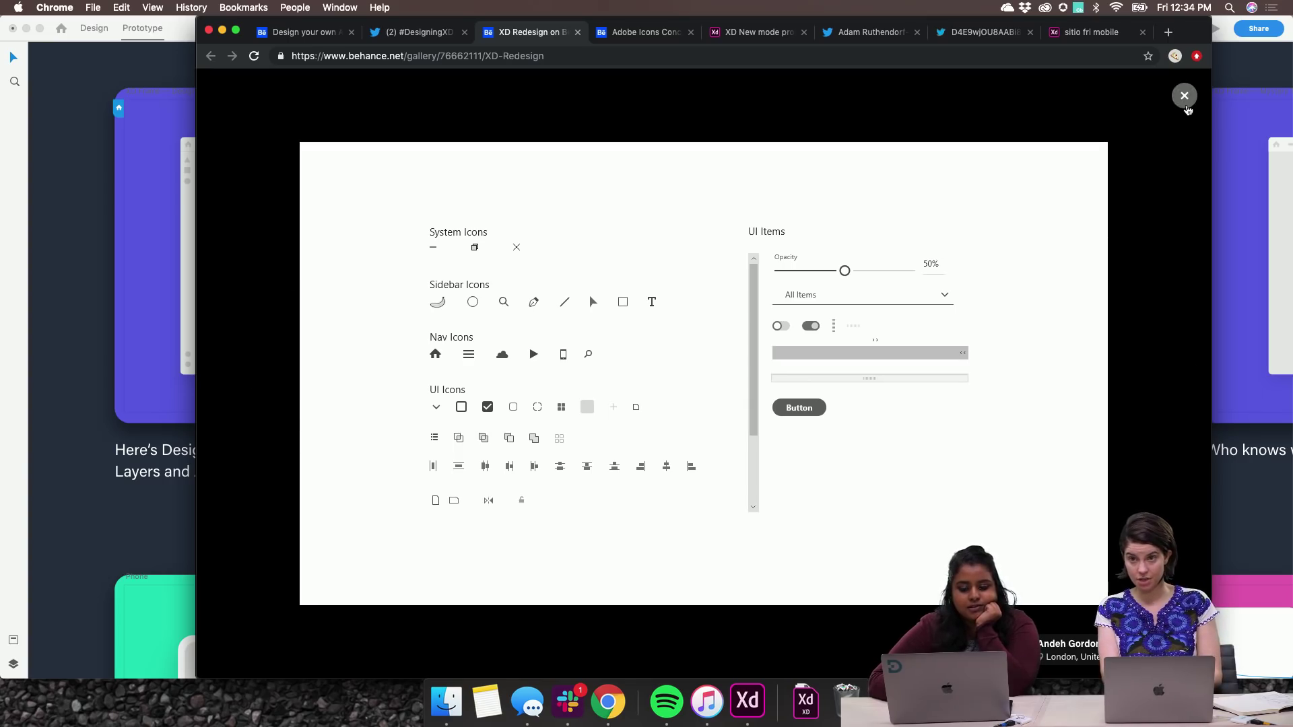
click(1185, 102)
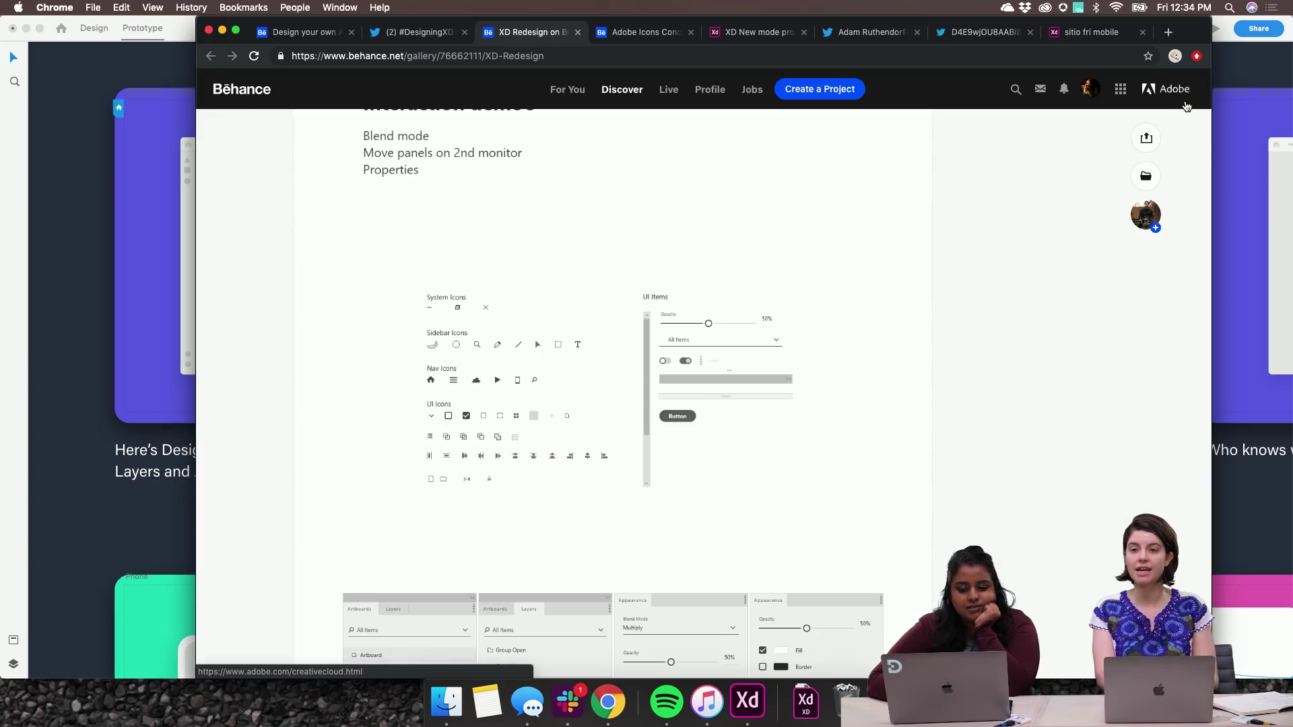
Enlarge the image of the redesigned Artboards, Layers, Text and Appearance panels, and advance to the single Appearance panel.
scroll(701, 384, down, 3)
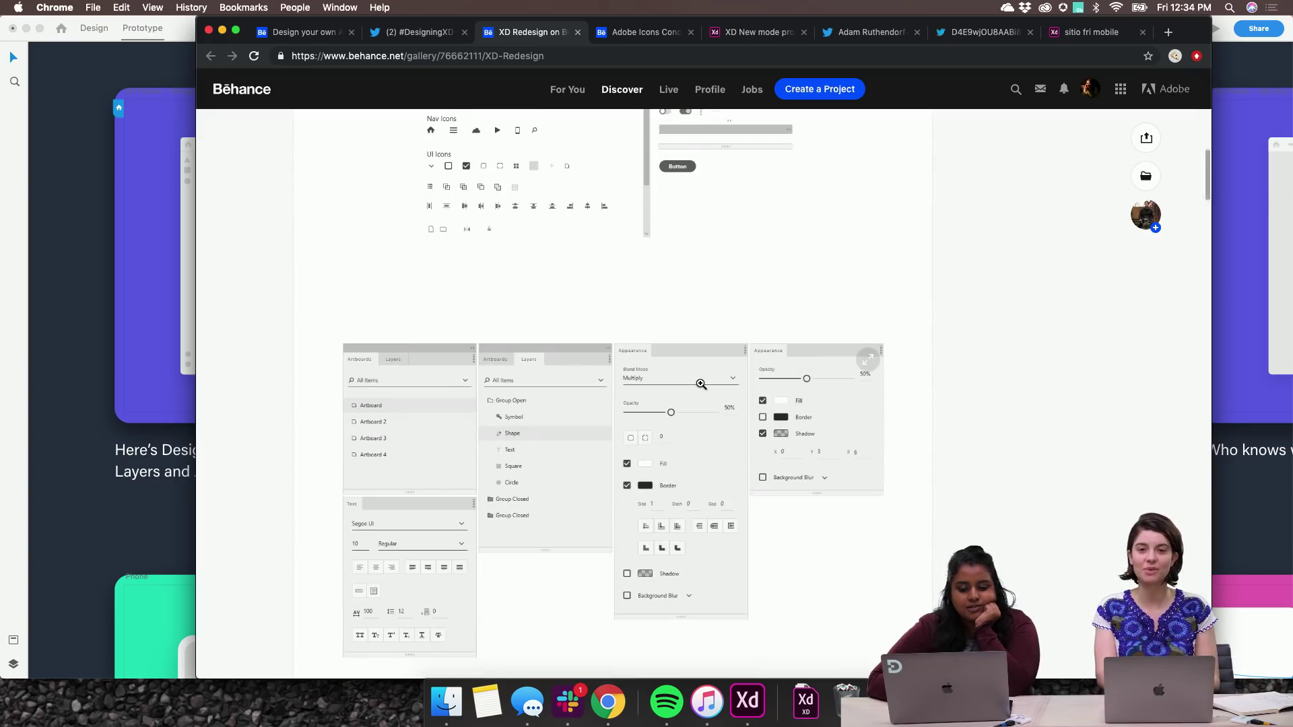
scroll(701, 384, down, 2)
click(381, 334)
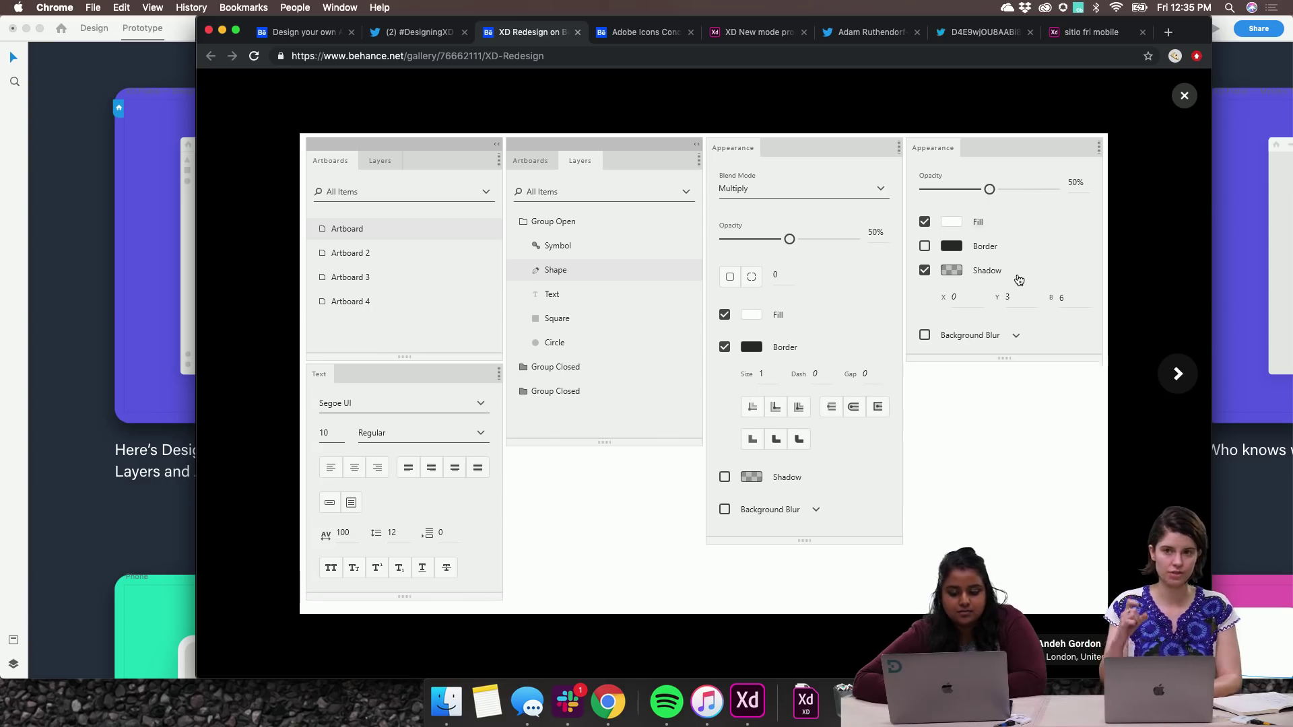
click(1178, 377)
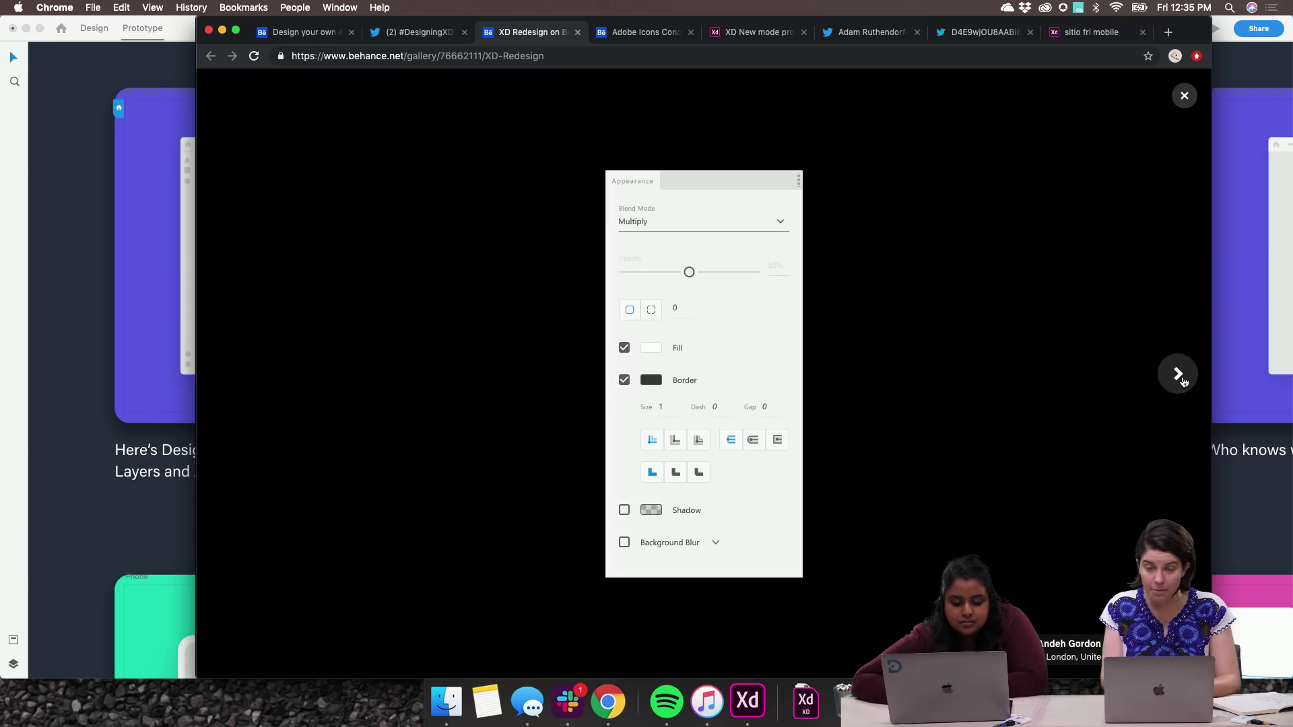
Compare the overview of all redesigned panels with the single Appearance panel, and advance to the light Design mode workspace image.
click(236, 374)
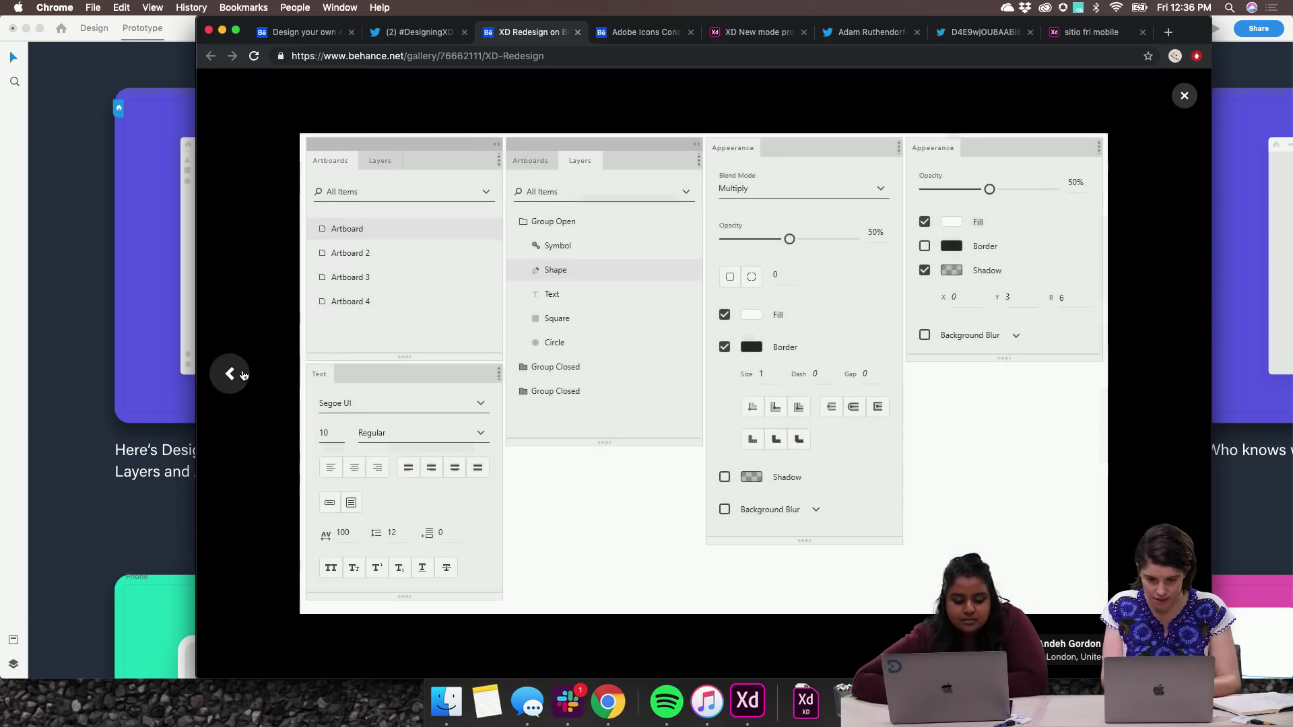
click(1178, 378)
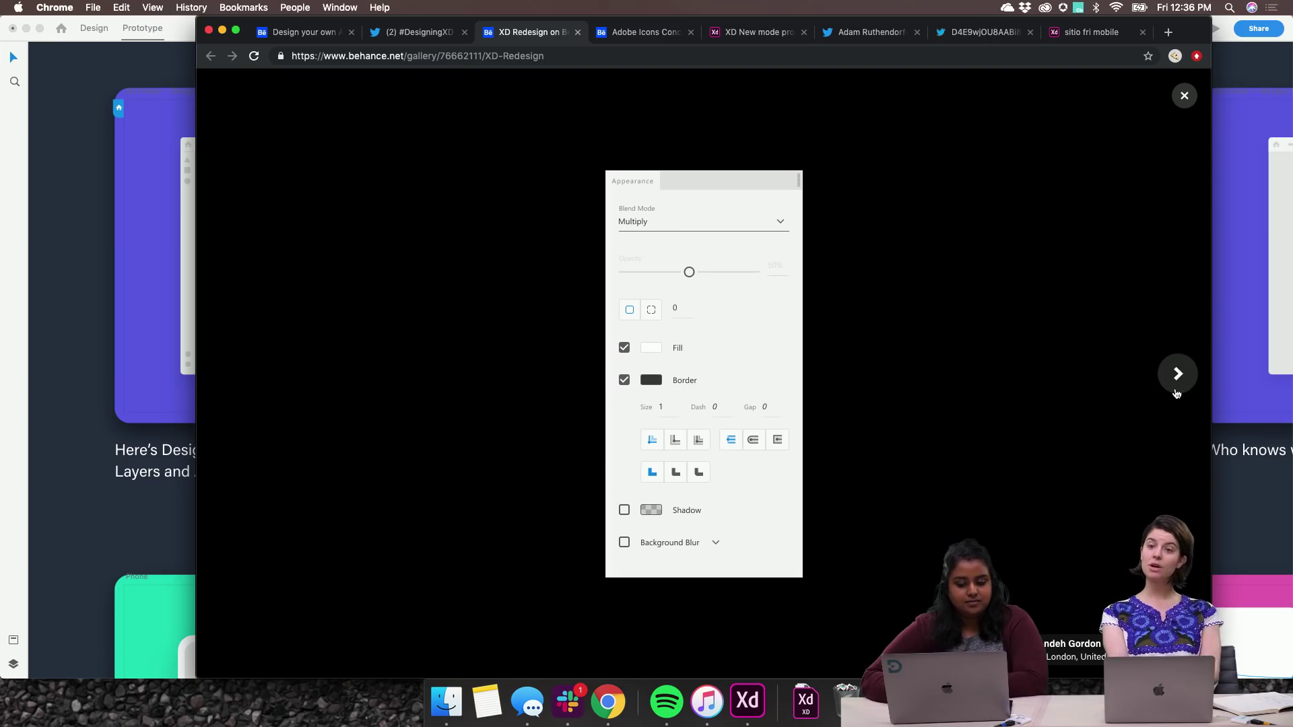
click(1177, 391)
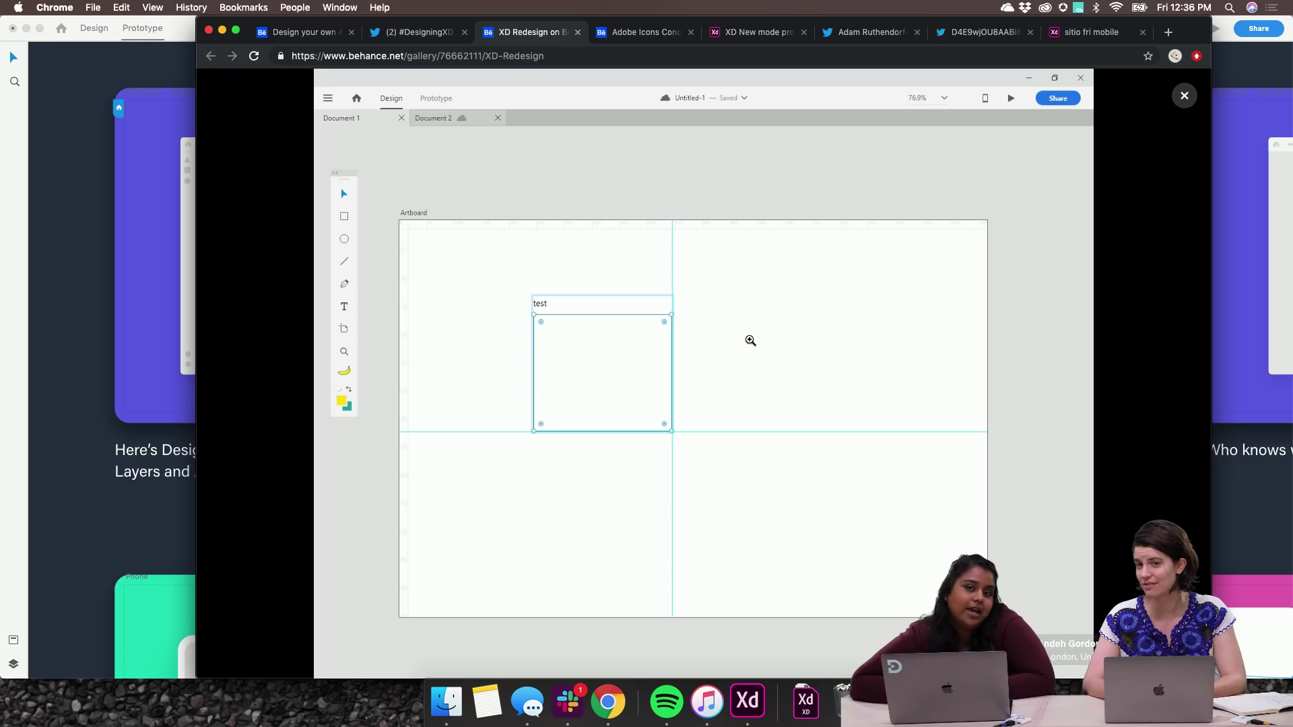
Compare the light workspace image with the image of the arranged Artboards, Layers, Text, Properties, Assets and Appearance panels.
click(956, 384)
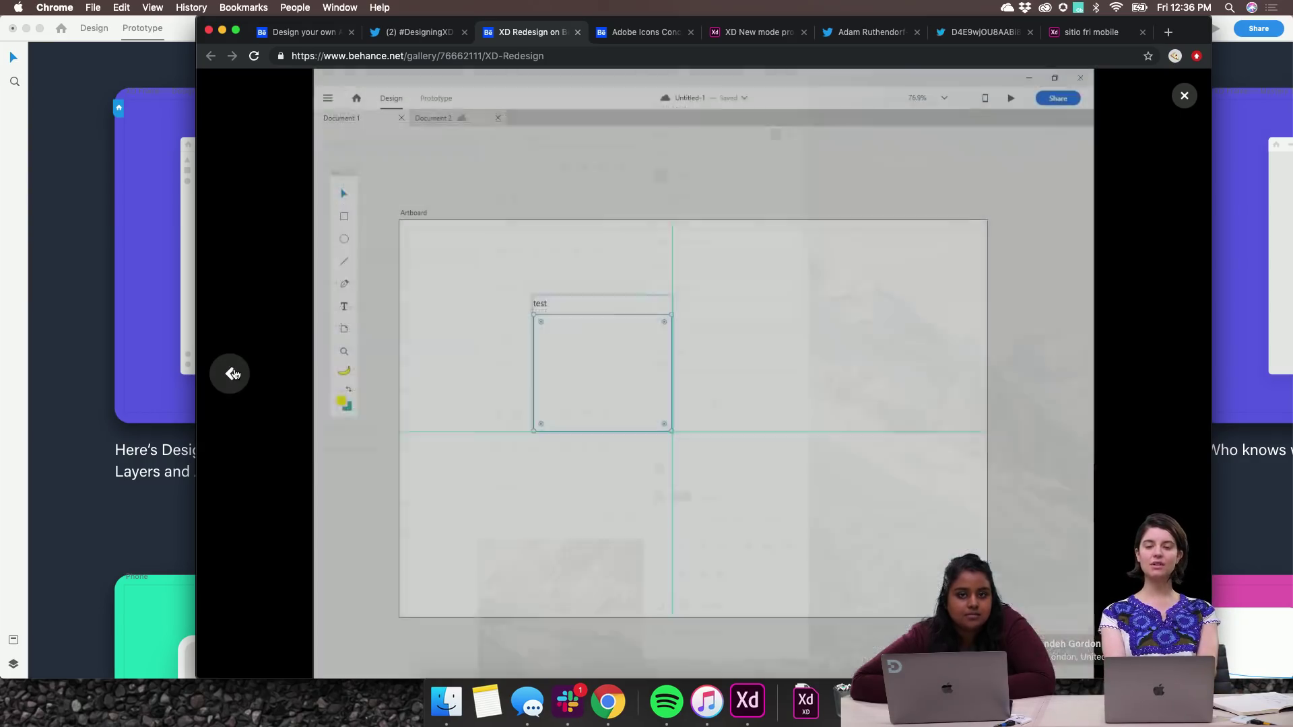
click(229, 372)
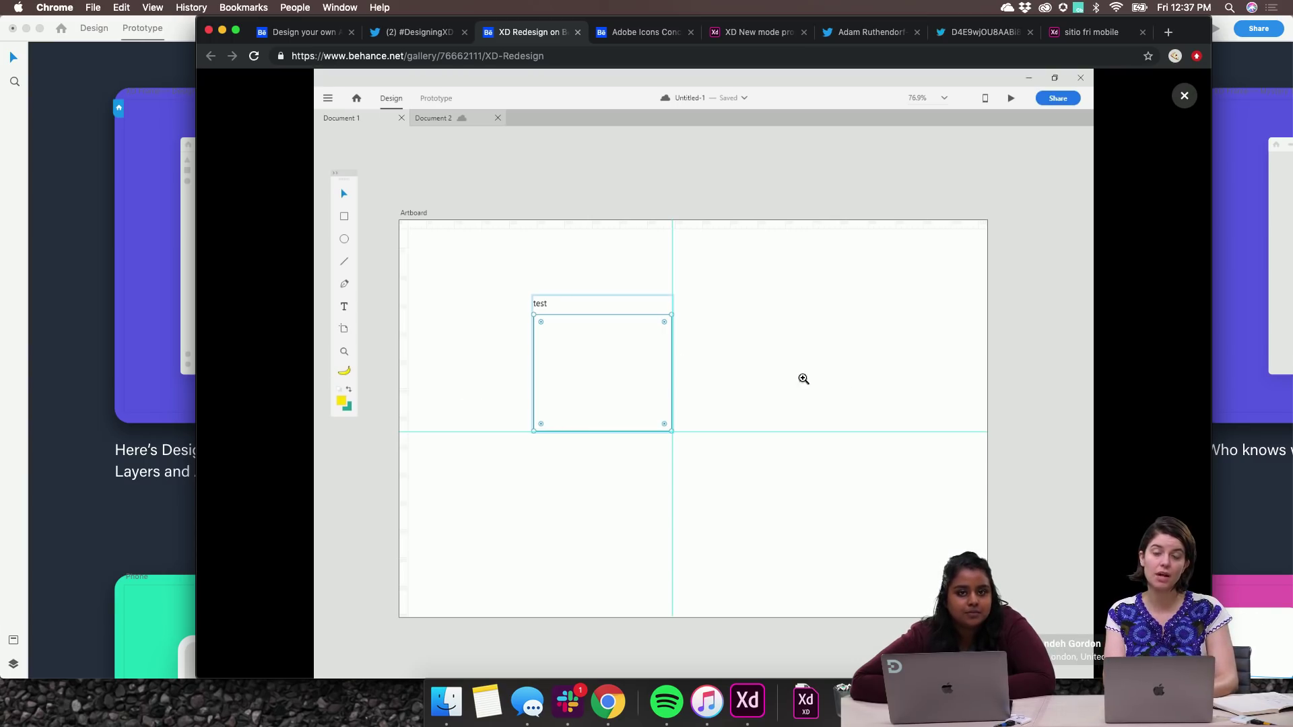
click(1177, 375)
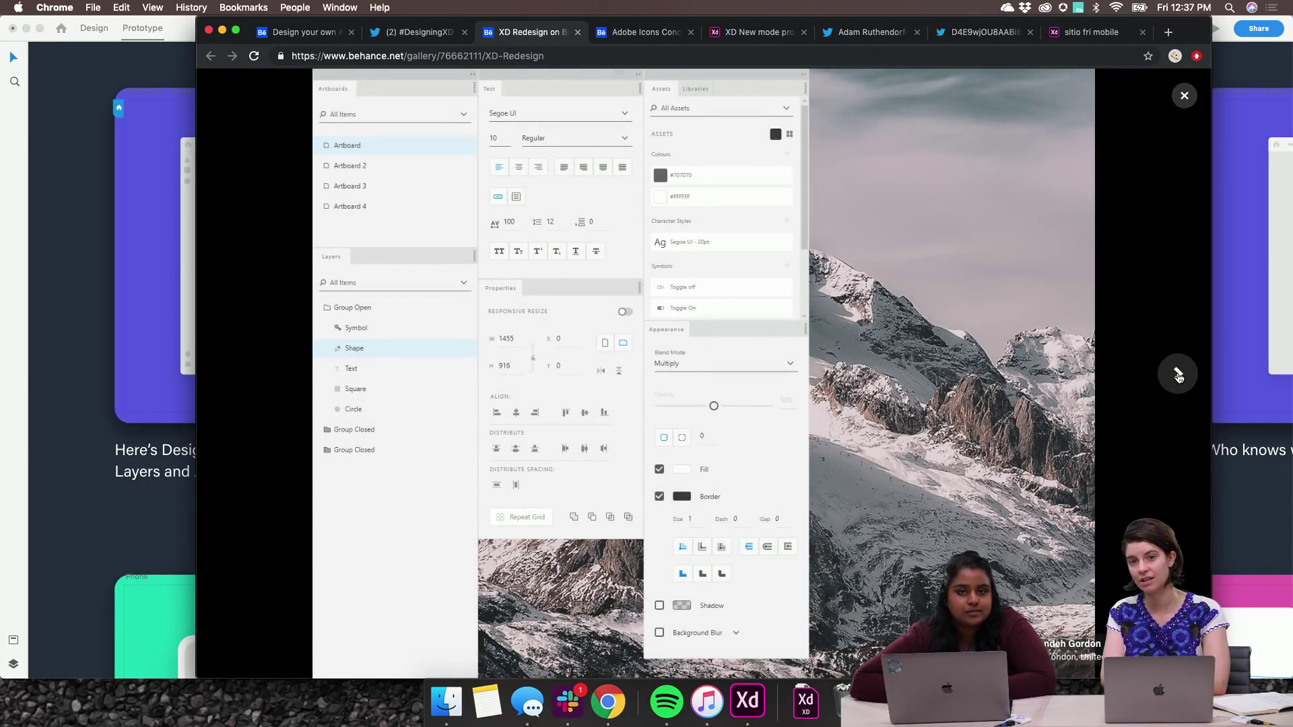
View the draggable panels prototype of the XD Redesign project, and advance to the dark theme workspace image.
click(1179, 378)
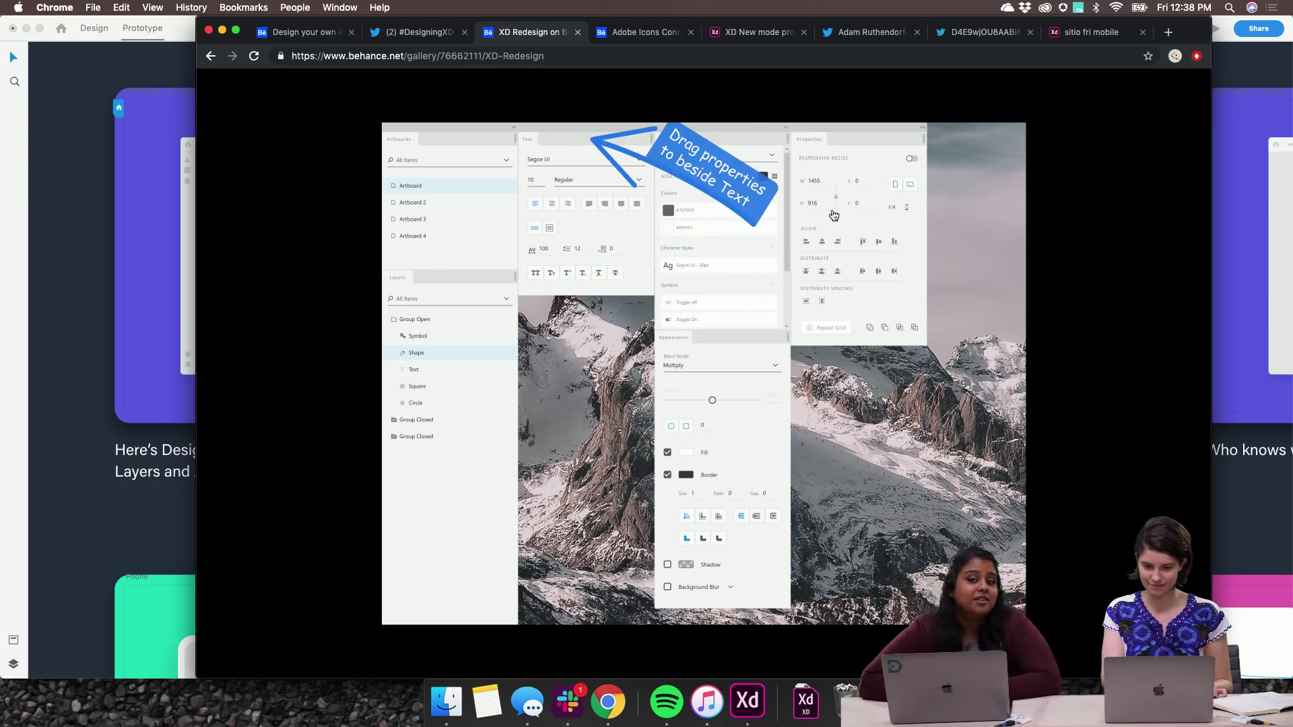
mouse_move(1172, 299)
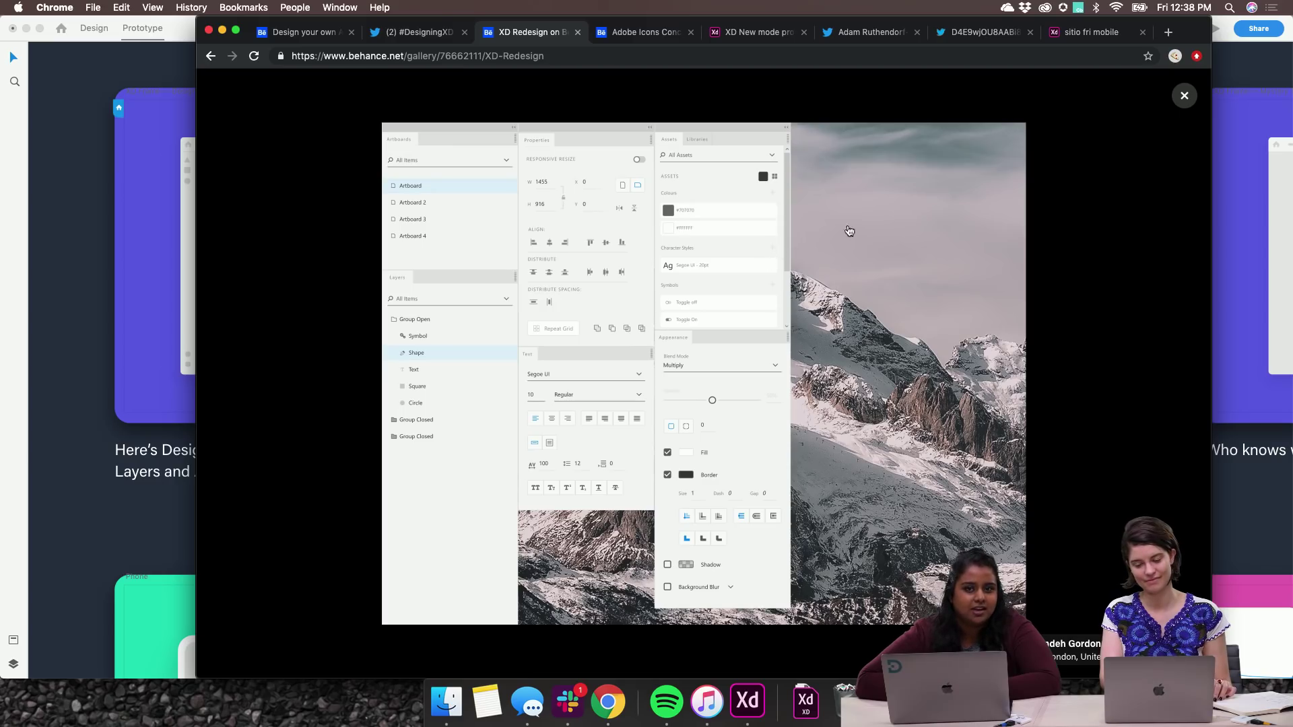
mouse_move(1176, 372)
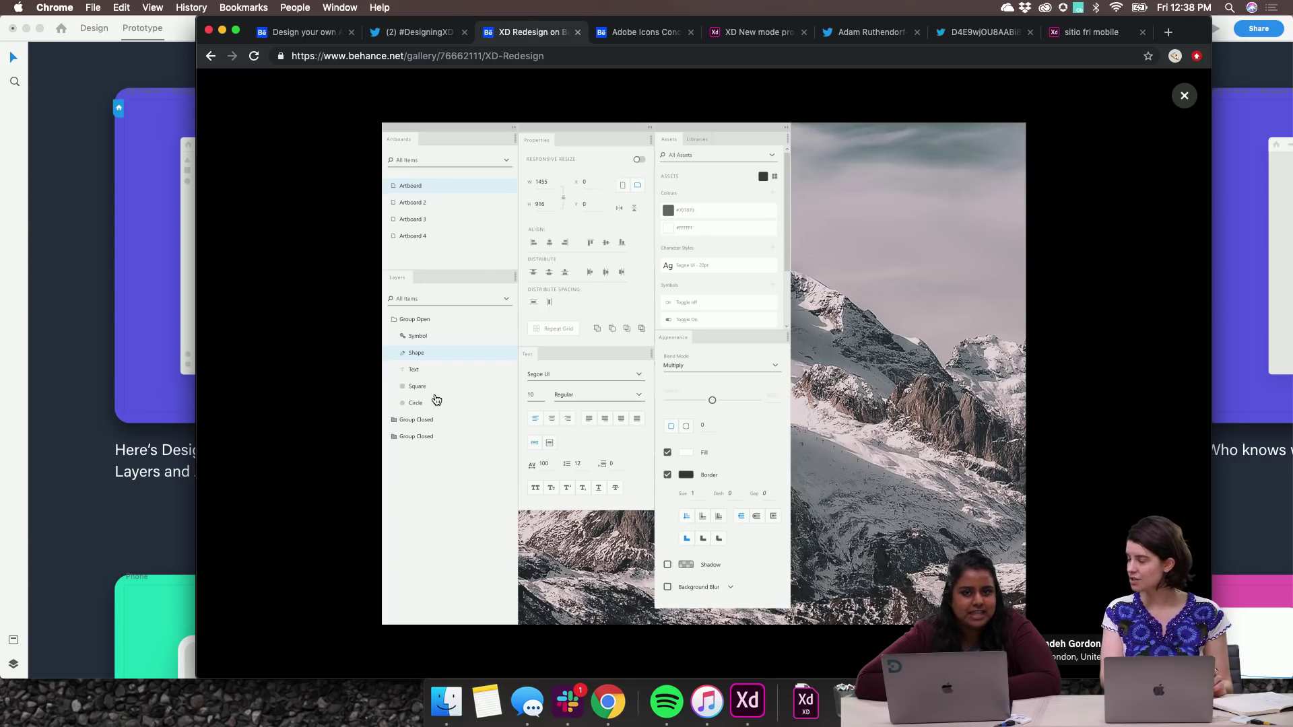
mouse_move(1165, 397)
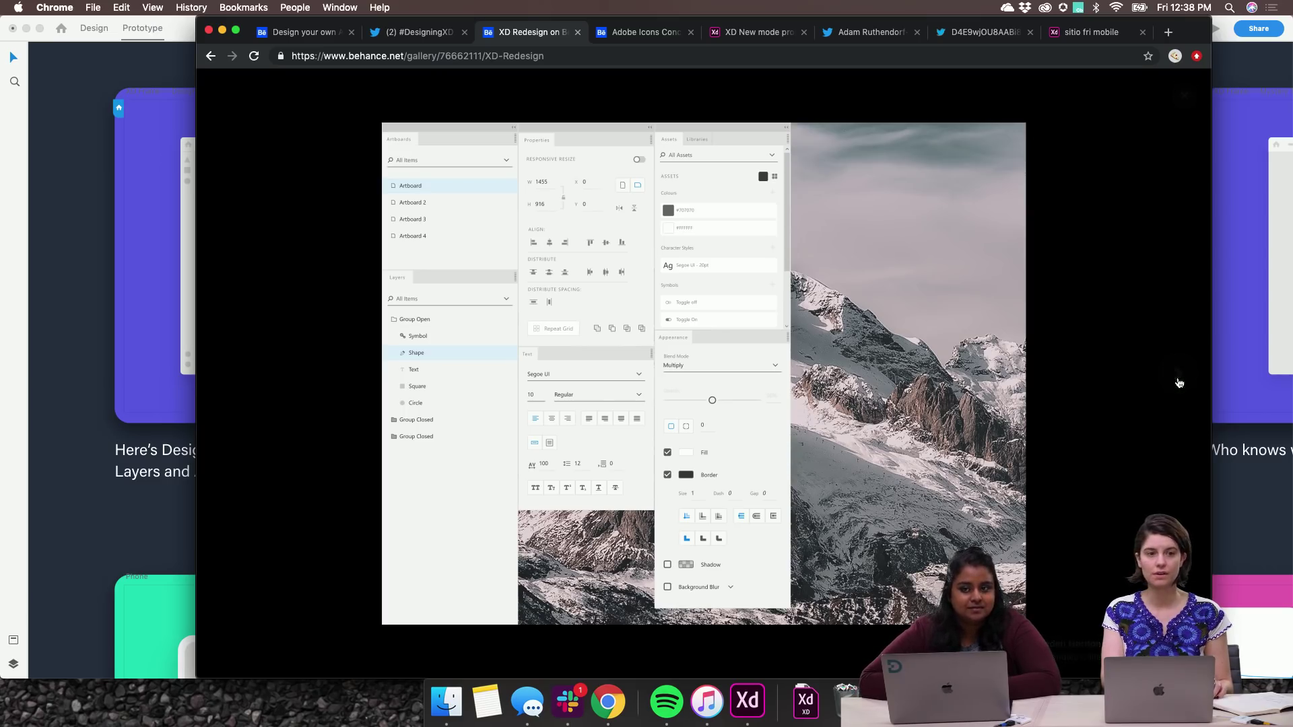
click(1179, 382)
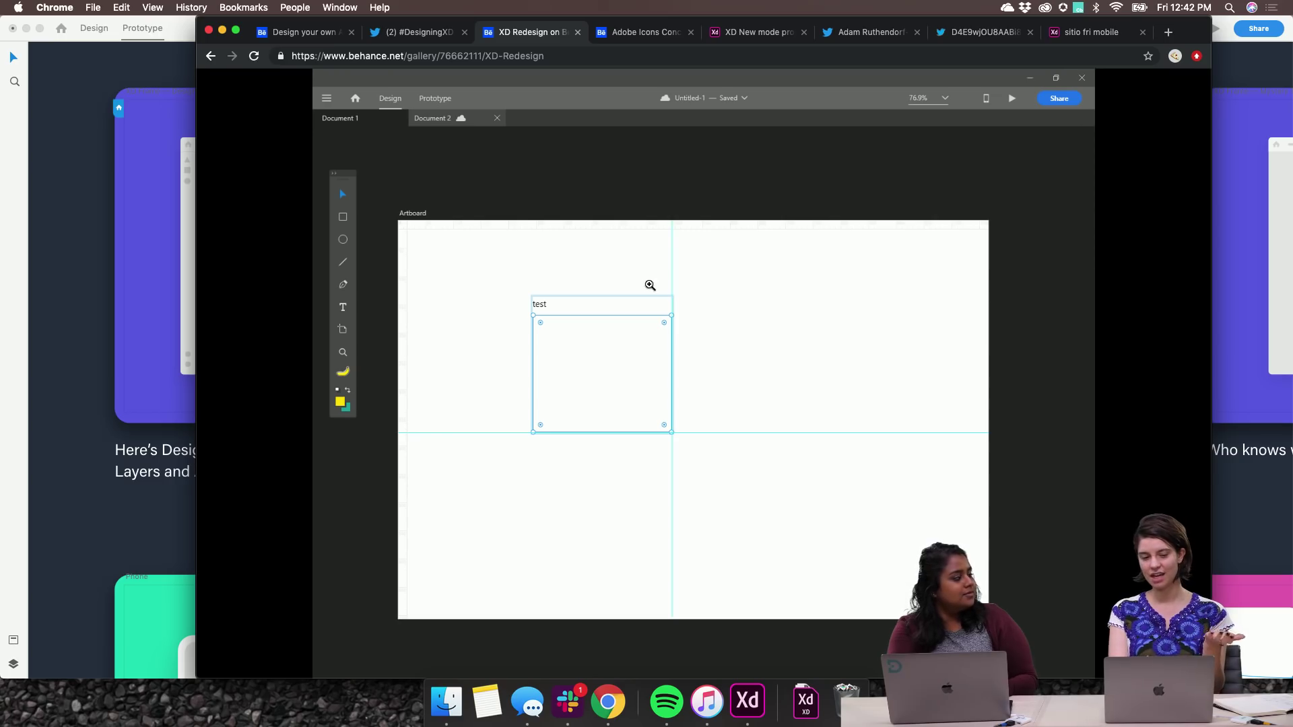
Switch to Adobe XD to view the wireframe UI kit's assets and layers, and return to the XD Redesign page in Chrome.
click(3, 231)
click(14, 643)
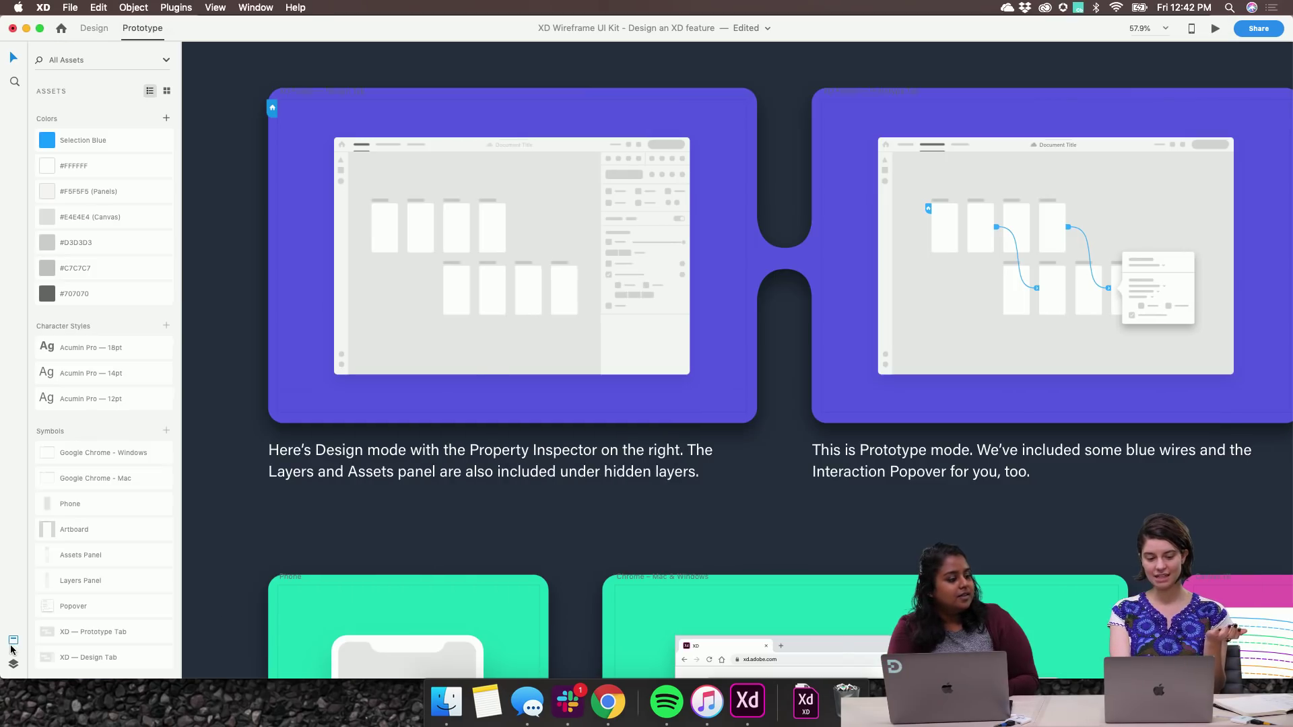
click(14, 665)
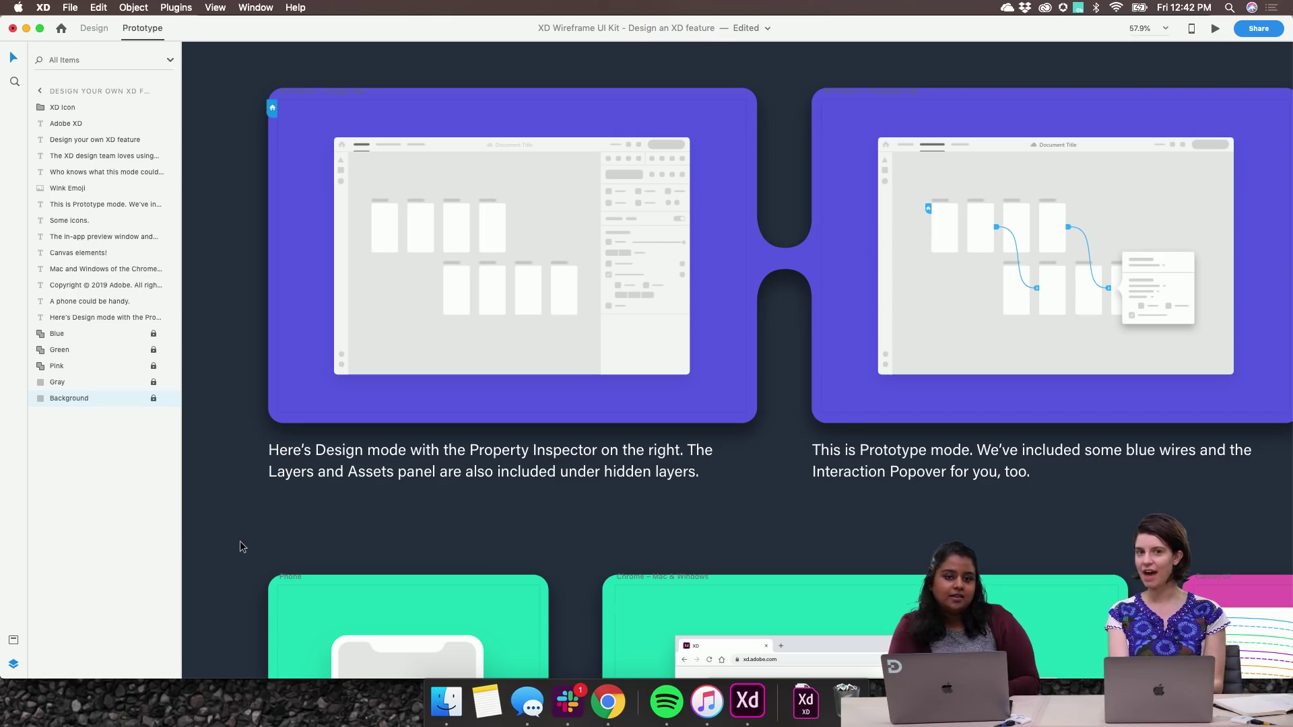
key(super+Tab)
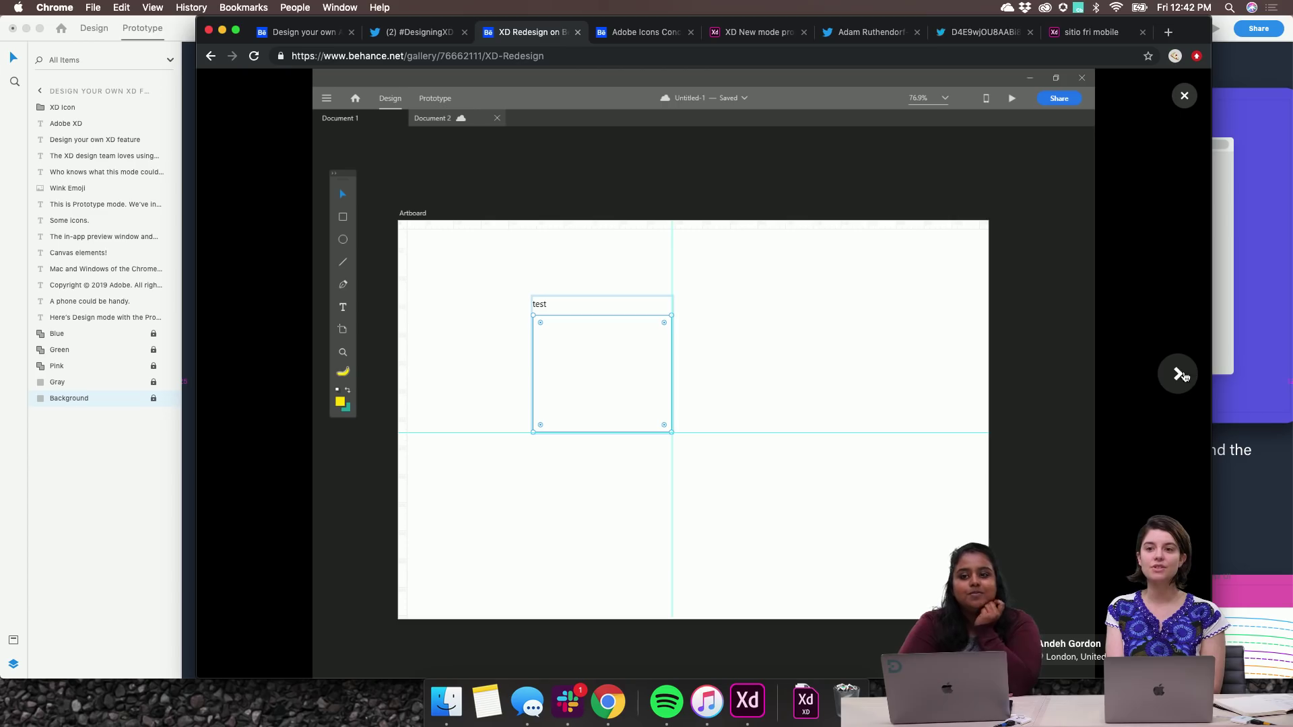
Compare the dark theme panels image with the redesigned Preferences window's General page.
click(1181, 375)
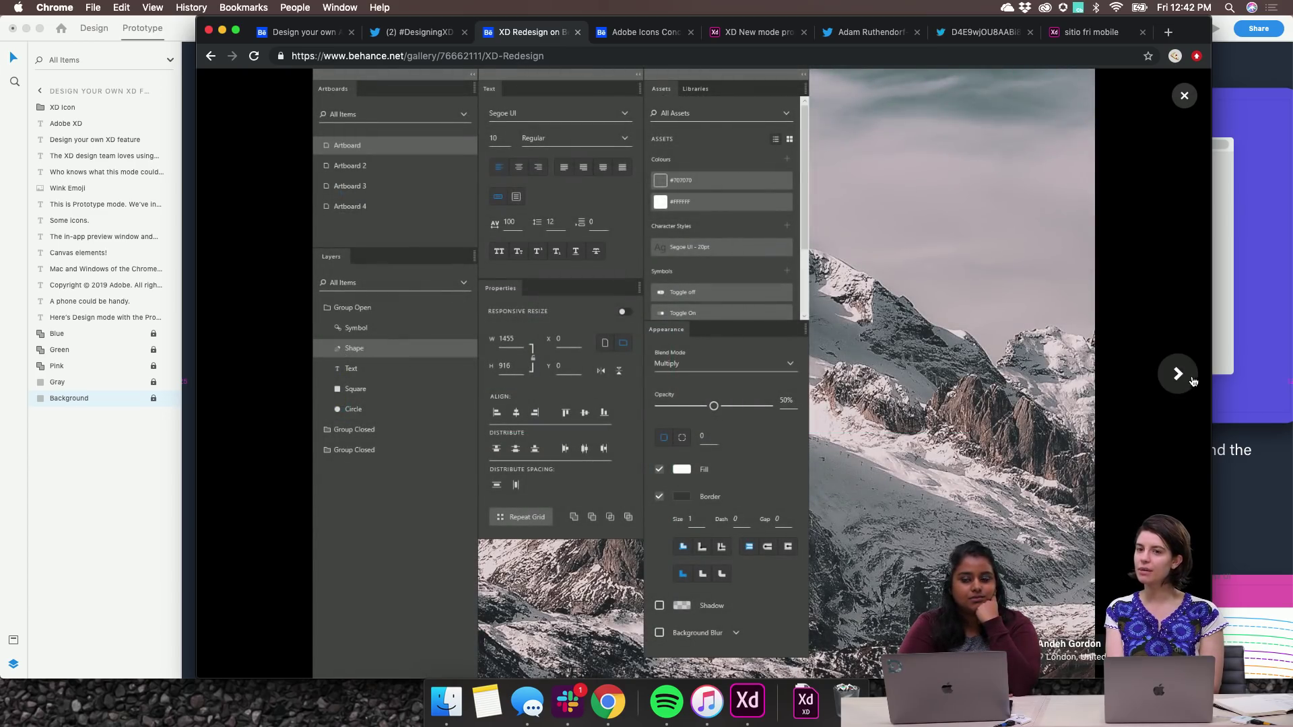
click(1190, 381)
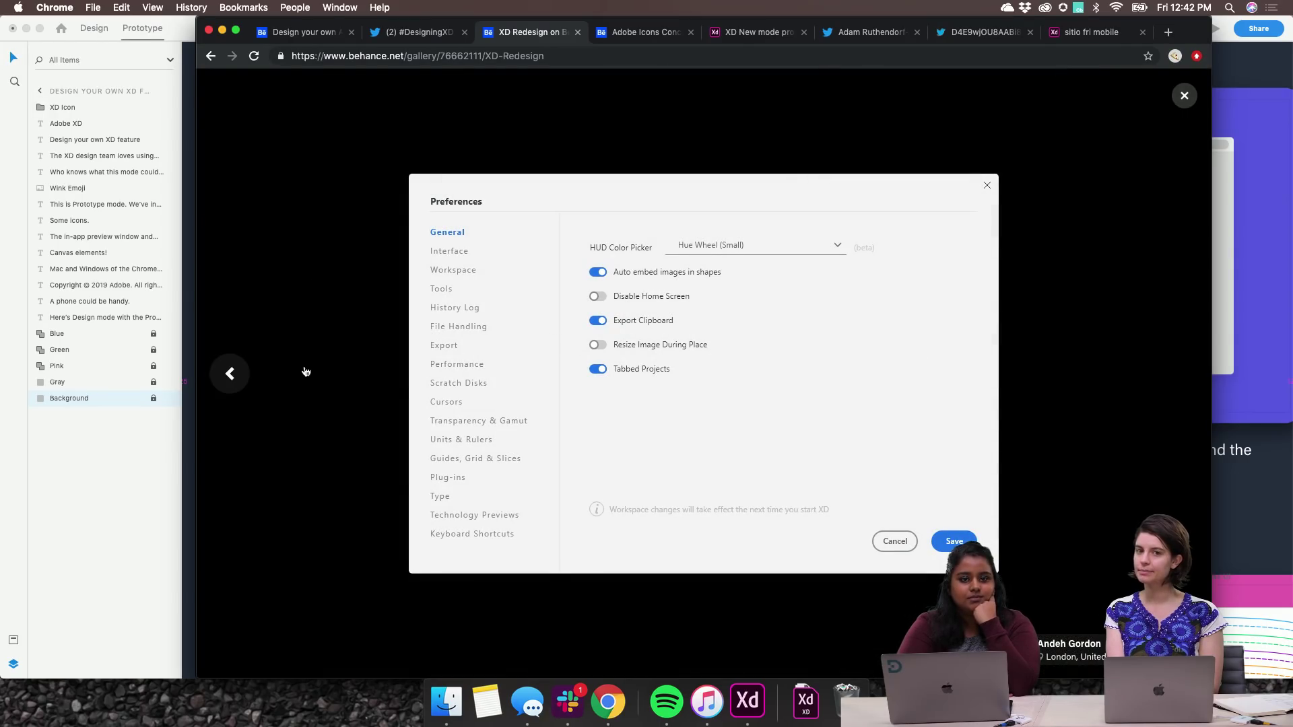
click(228, 371)
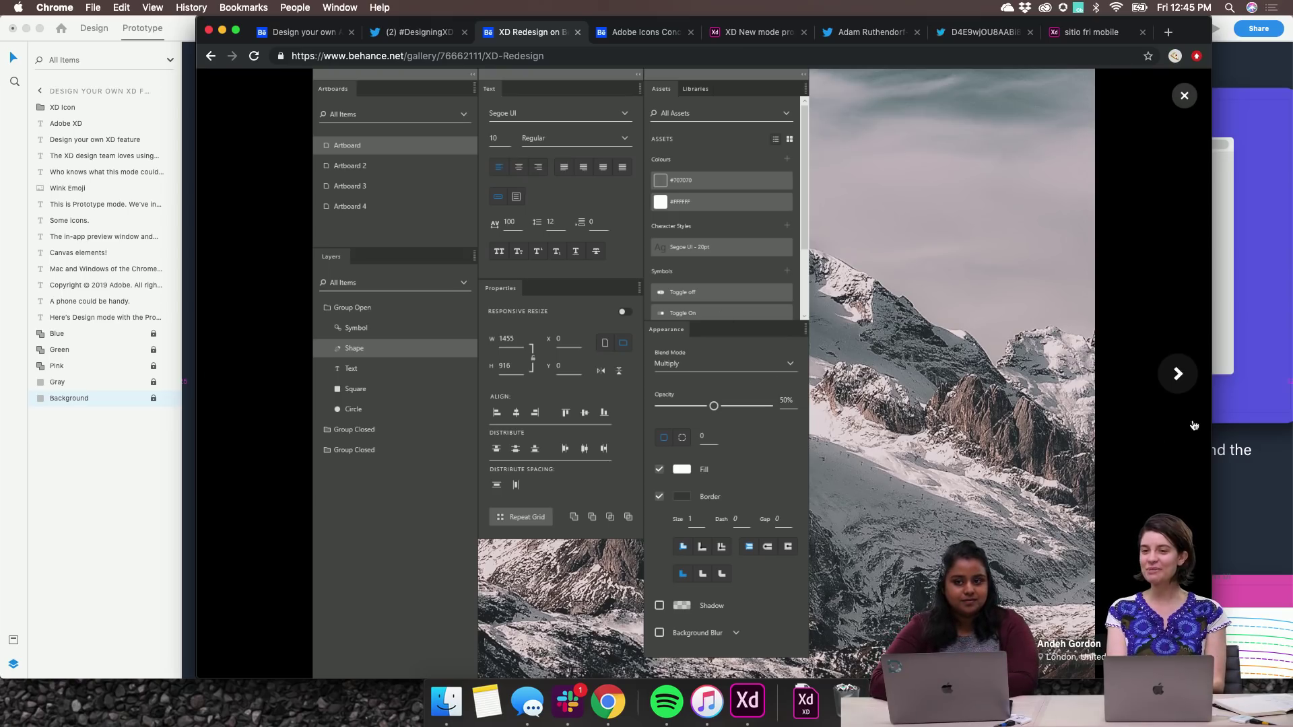
click(1185, 380)
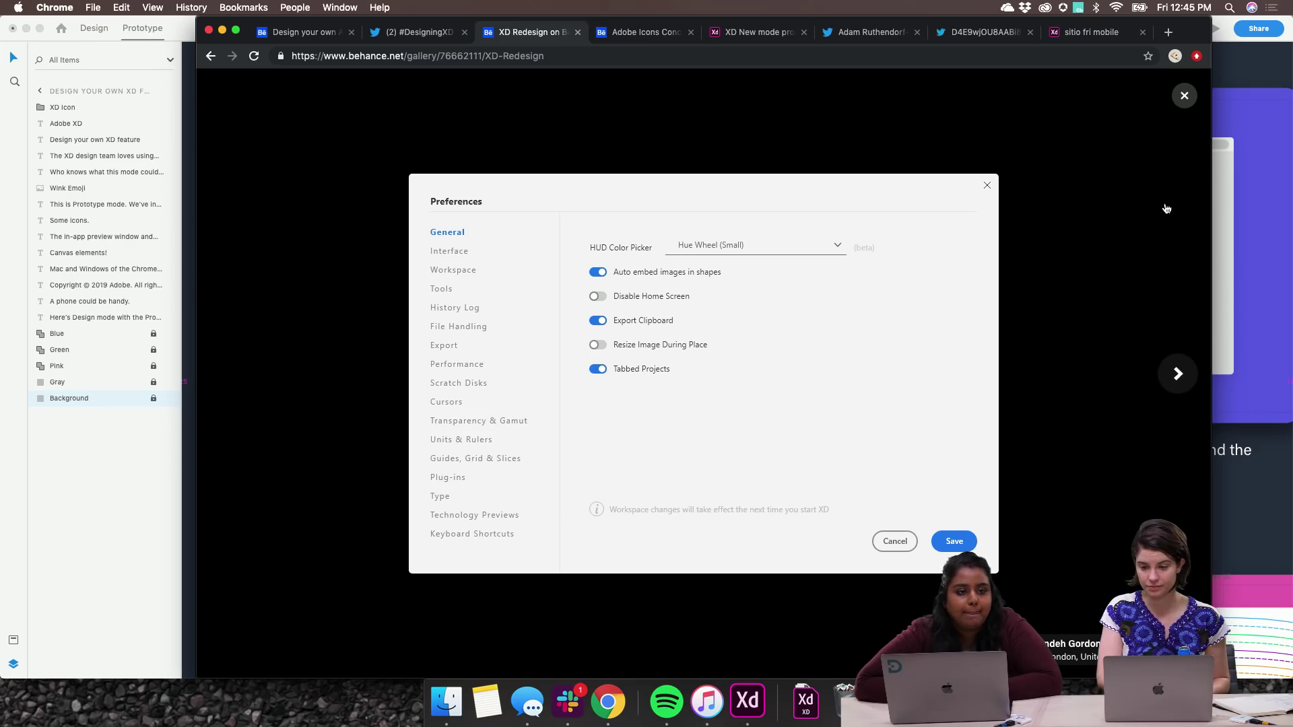
View the Interface preferences concept and the tabbed document workspace, and advance to the creator's other projects.
click(1178, 374)
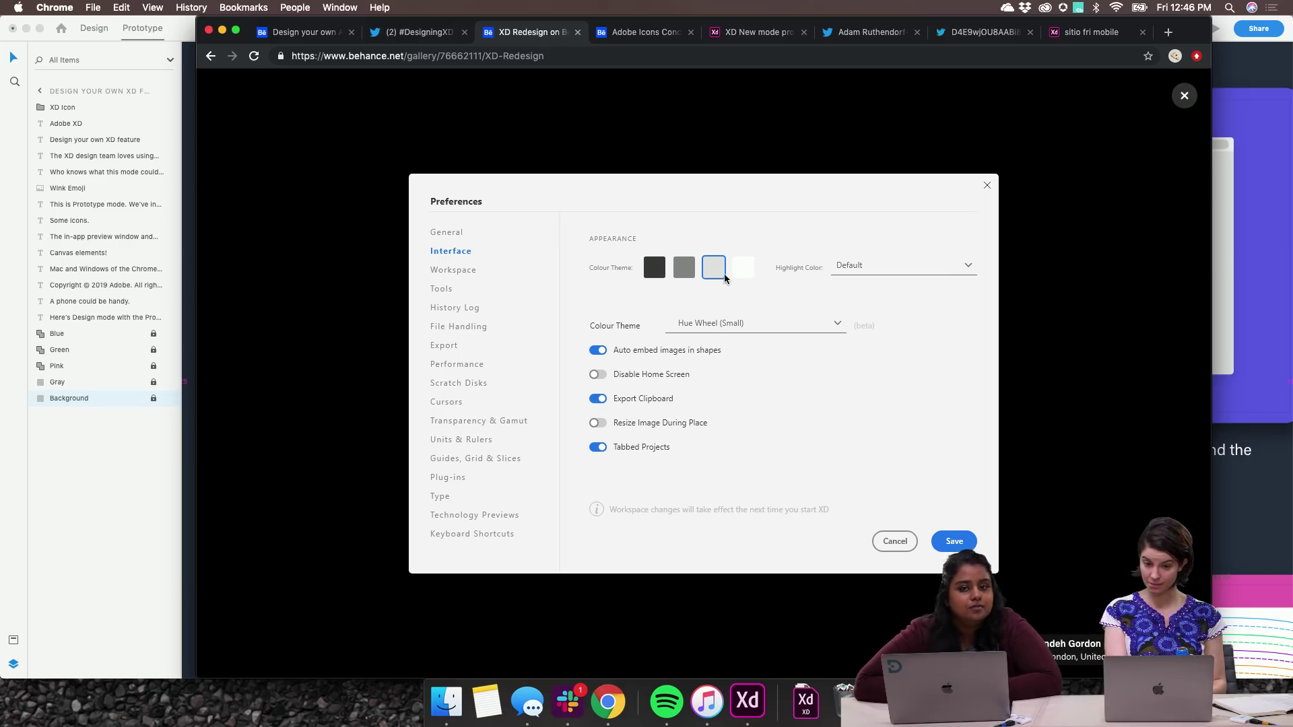
click(1177, 374)
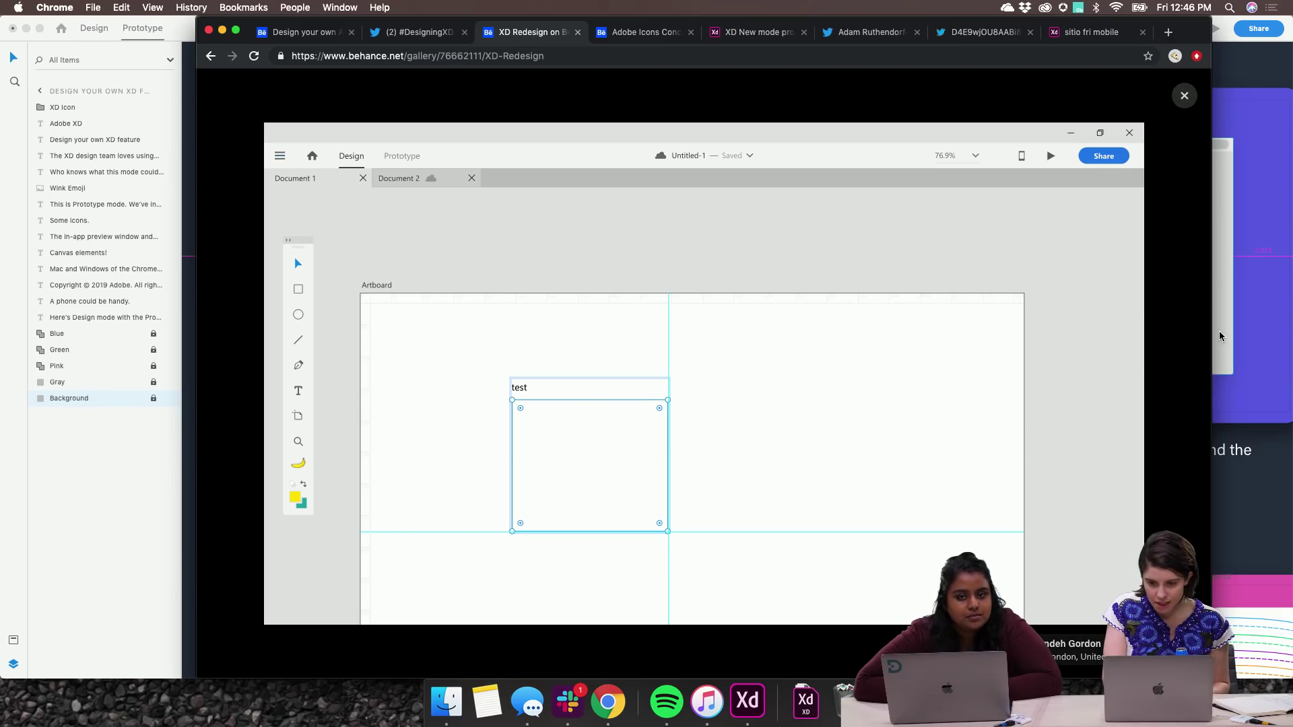
click(1183, 373)
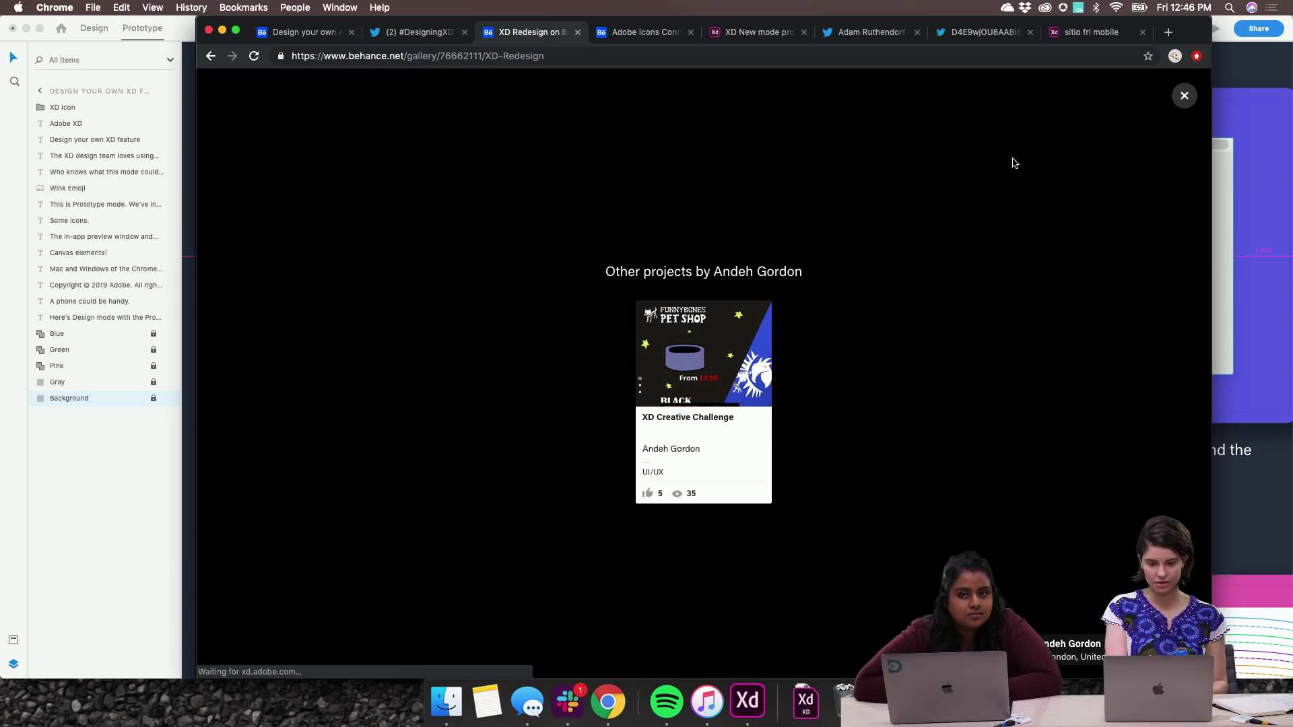
Open the creator's XD Creative Challenge project and skim its page.
click(650, 499)
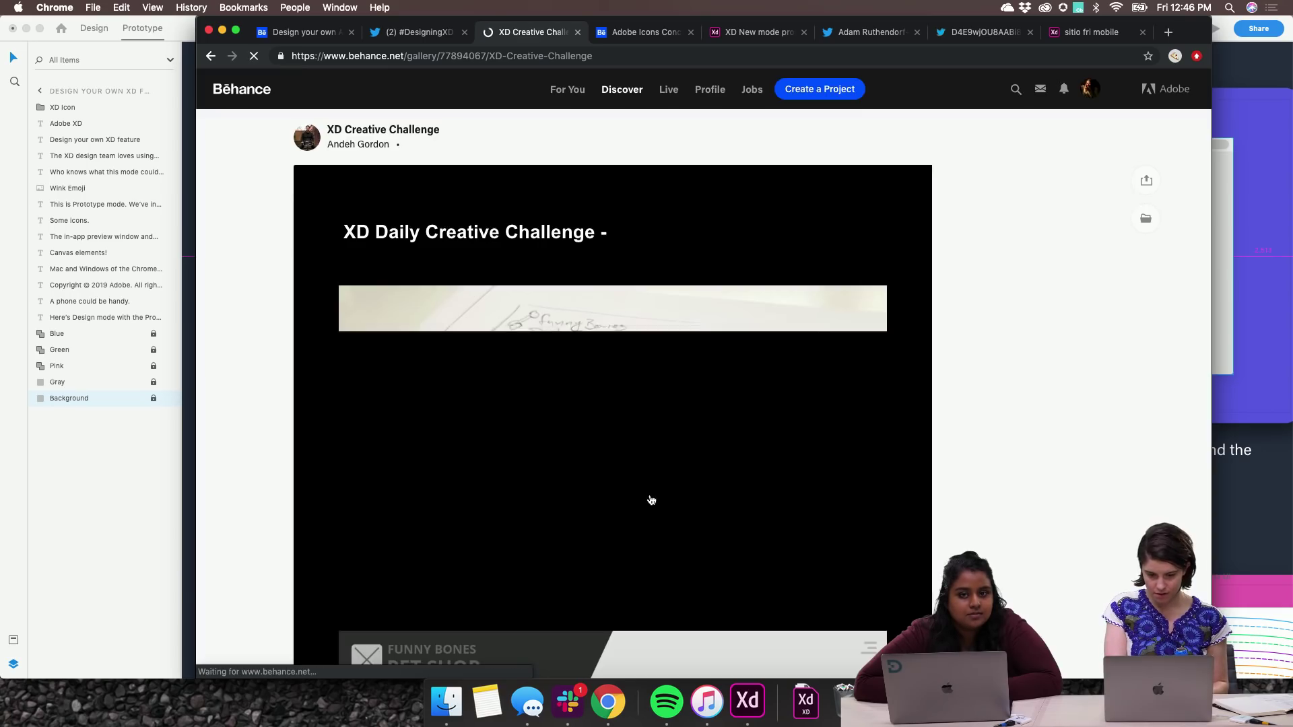
scroll(651, 500, down, 10)
scroll(650, 499, up, 10)
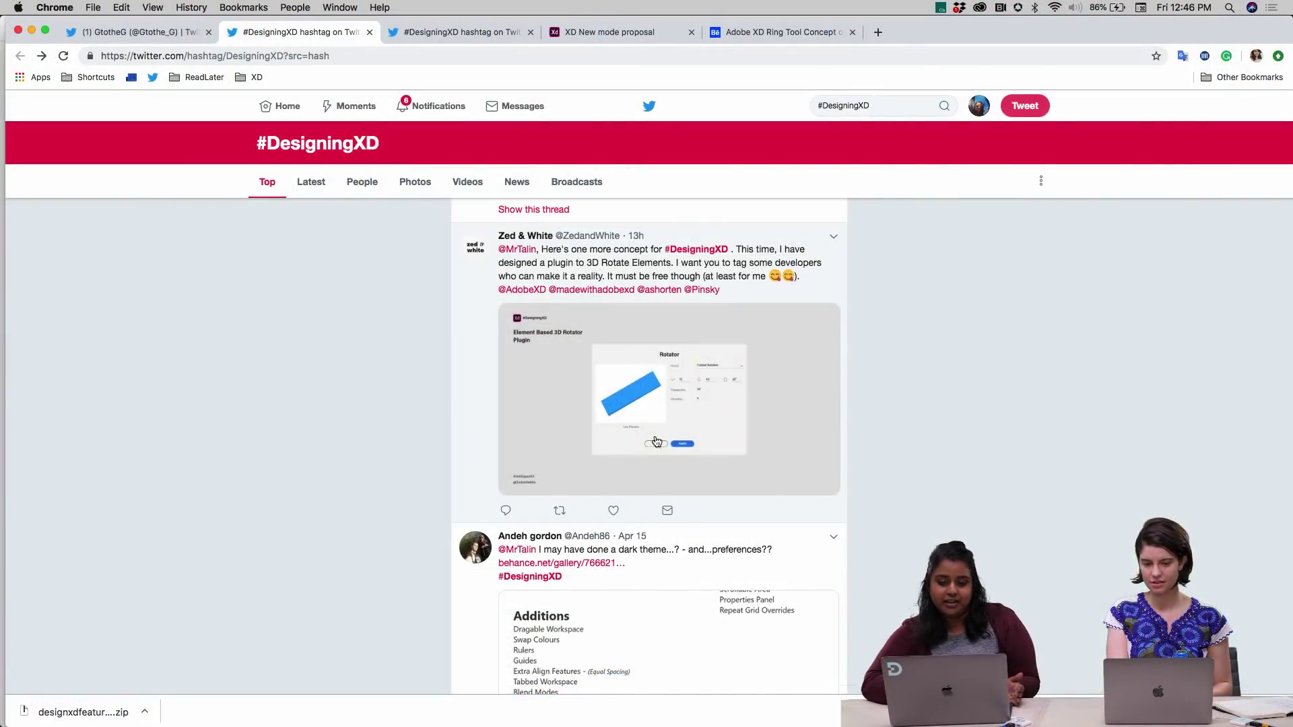
Enlarge the Element Based 3D Rotator Plugin concept in the #DesigningXD feed, examine its Rotator dialog settings, and close it.
click(667, 425)
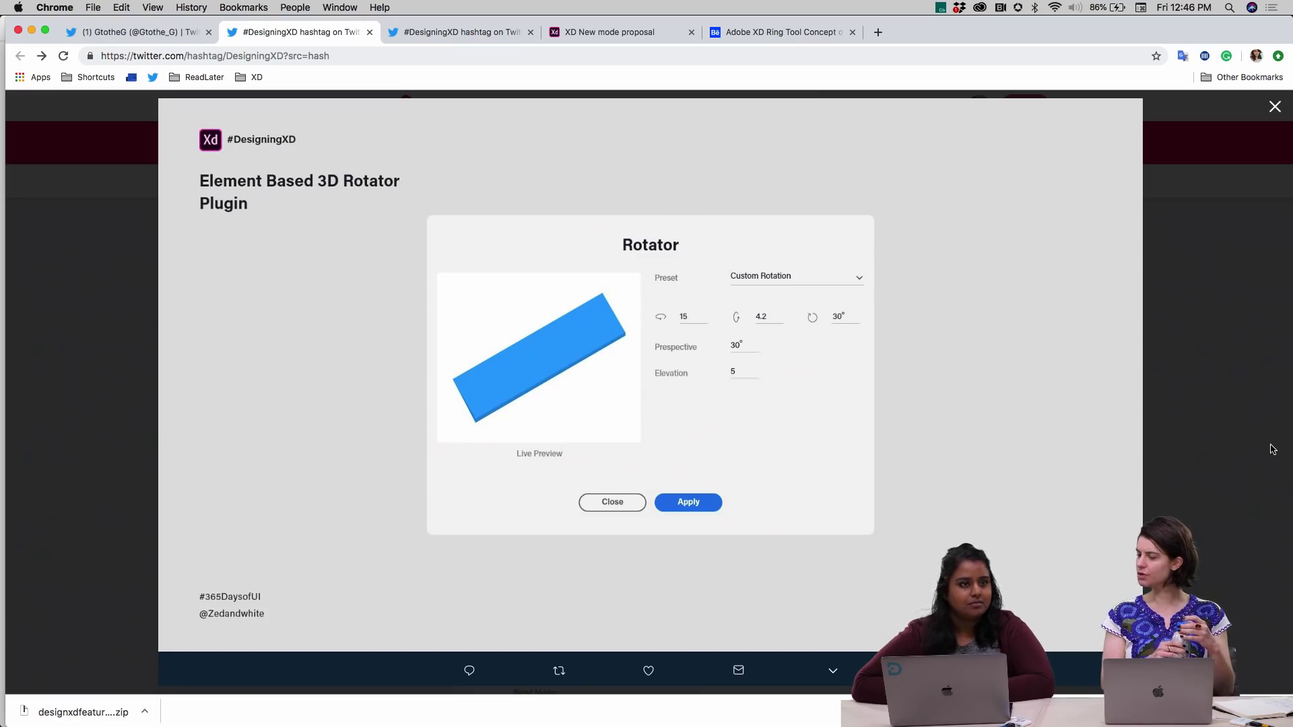
mouse_move(1027, 299)
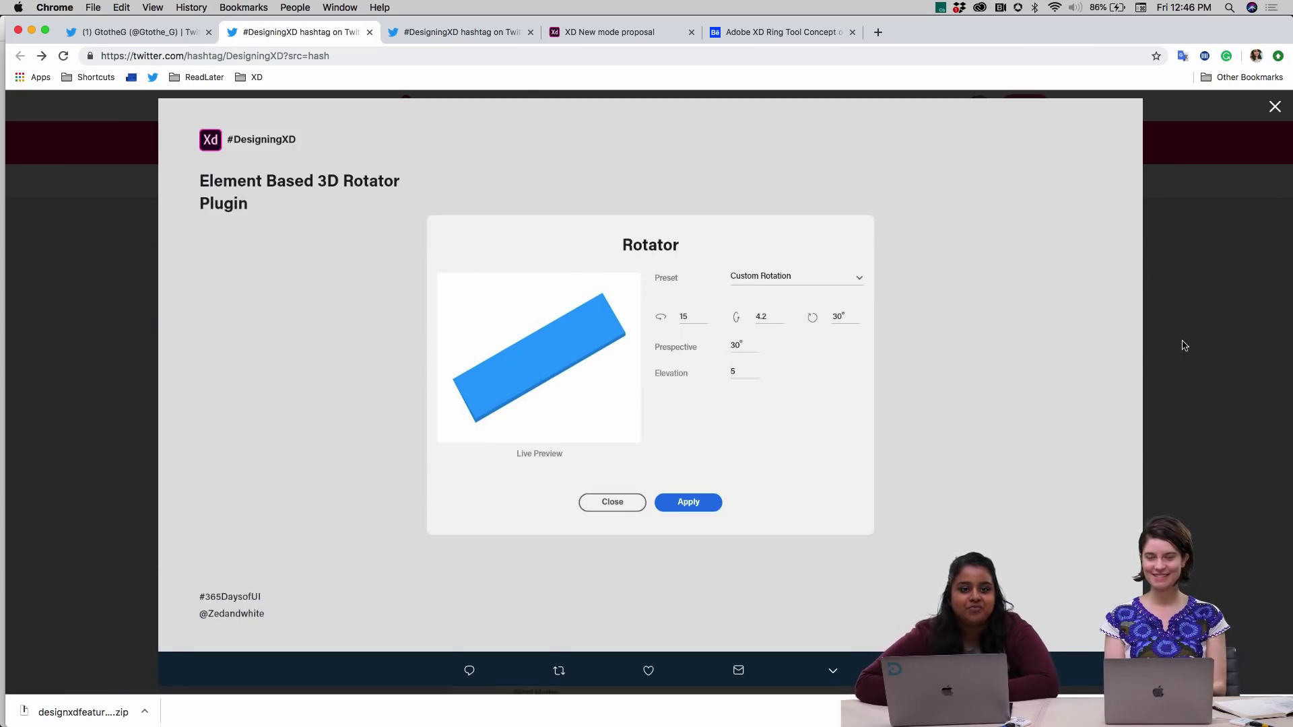
mouse_move(640, 477)
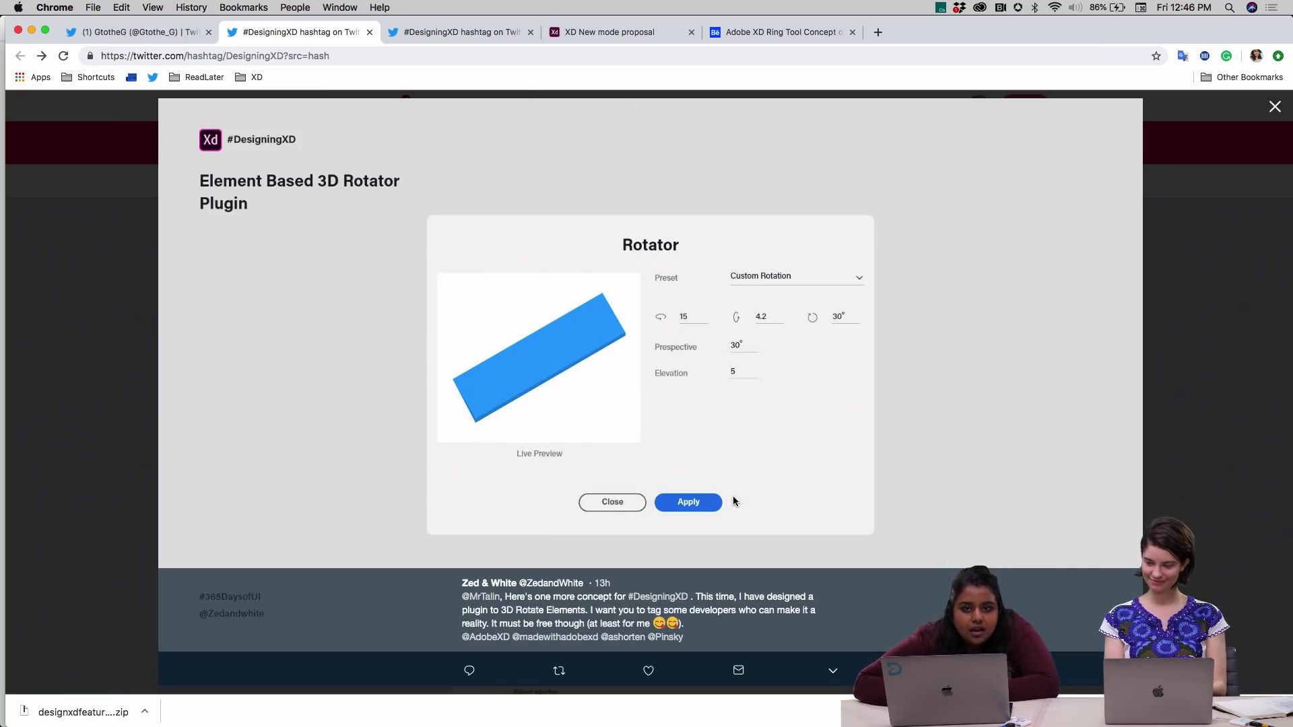
scroll(661, 421, up, 3)
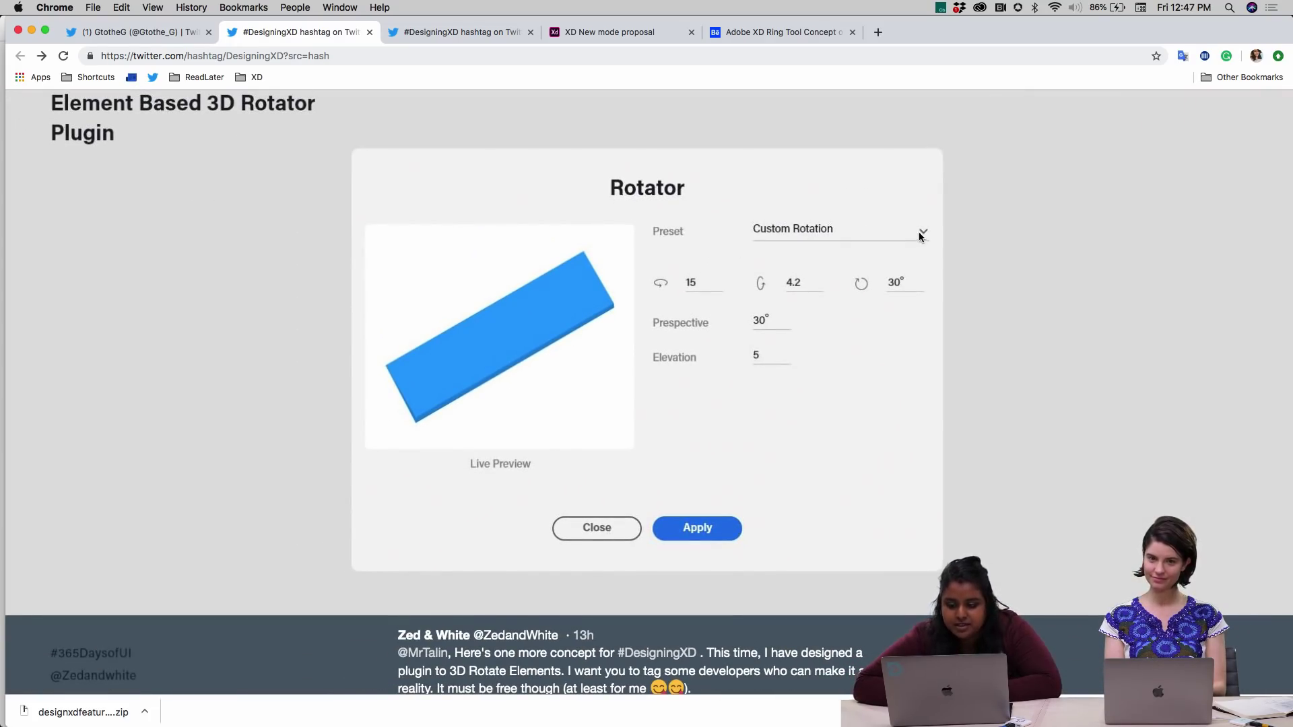
scroll(490, 397, down, 3)
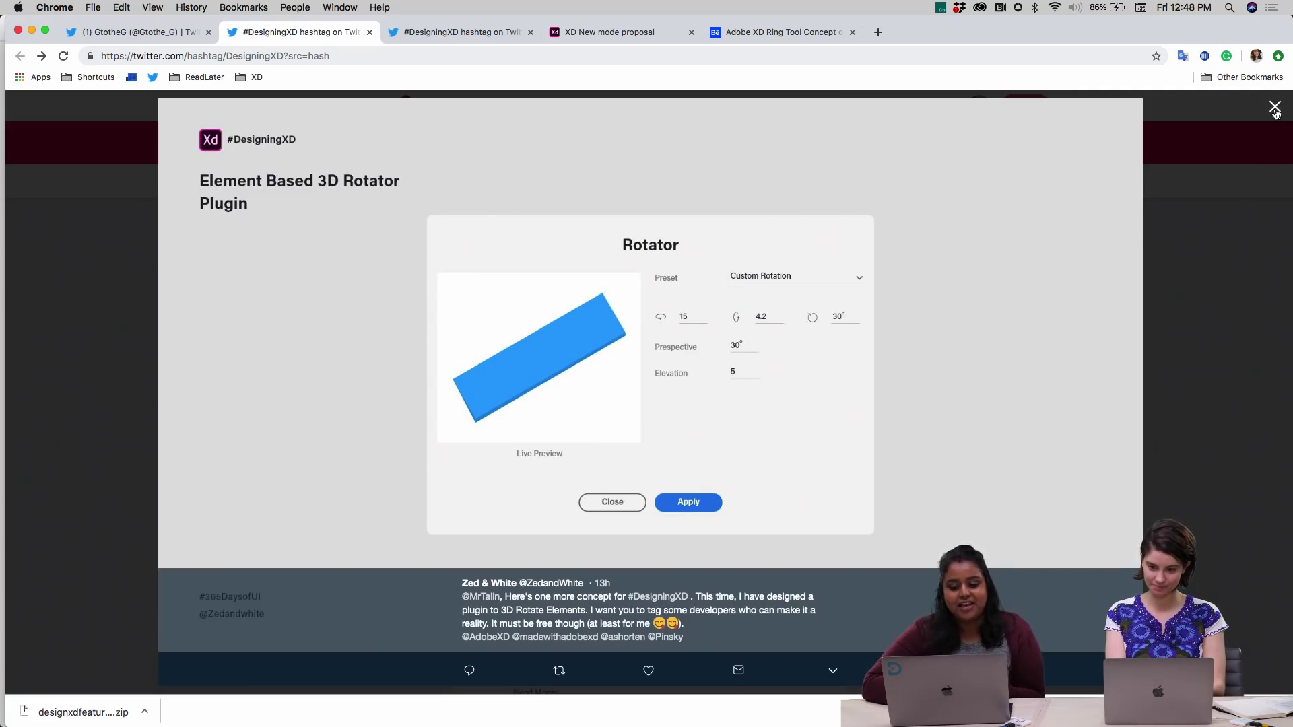
click(1274, 109)
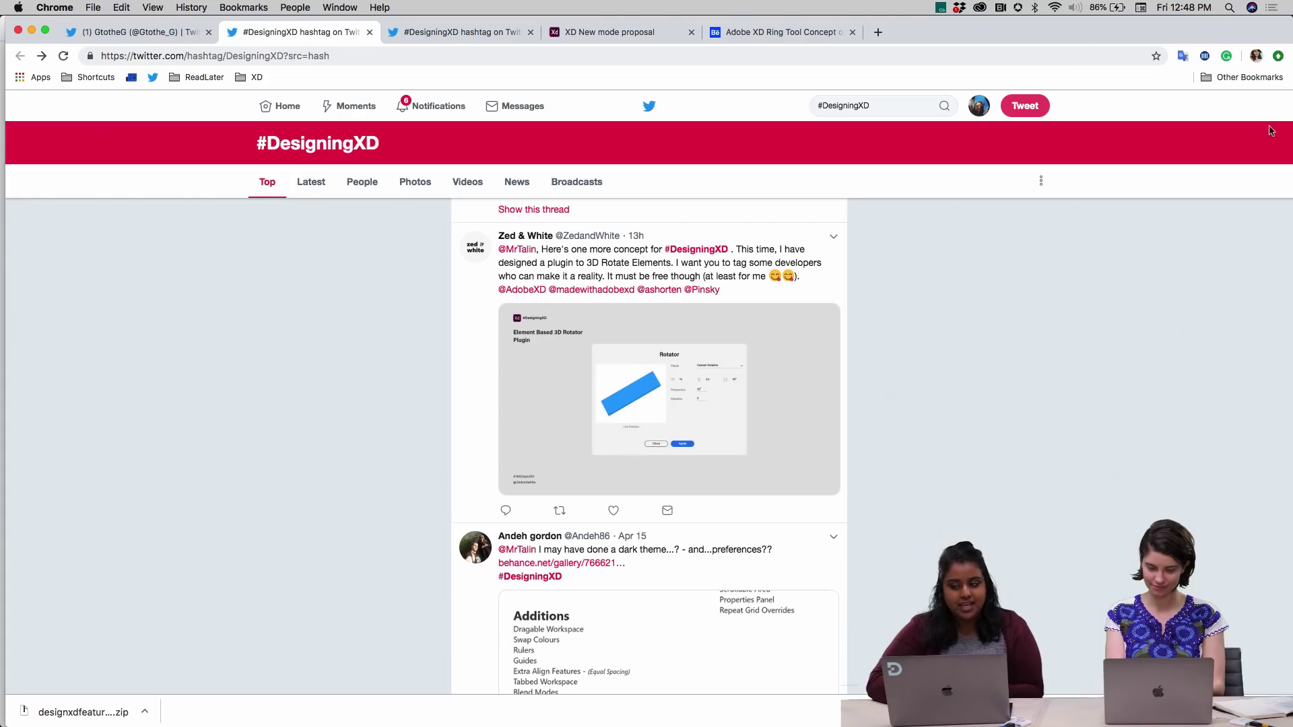
Find the #DesigningXD post about previewing designs in device mockups, and watch its video in full screen.
scroll(710, 539, down, 4)
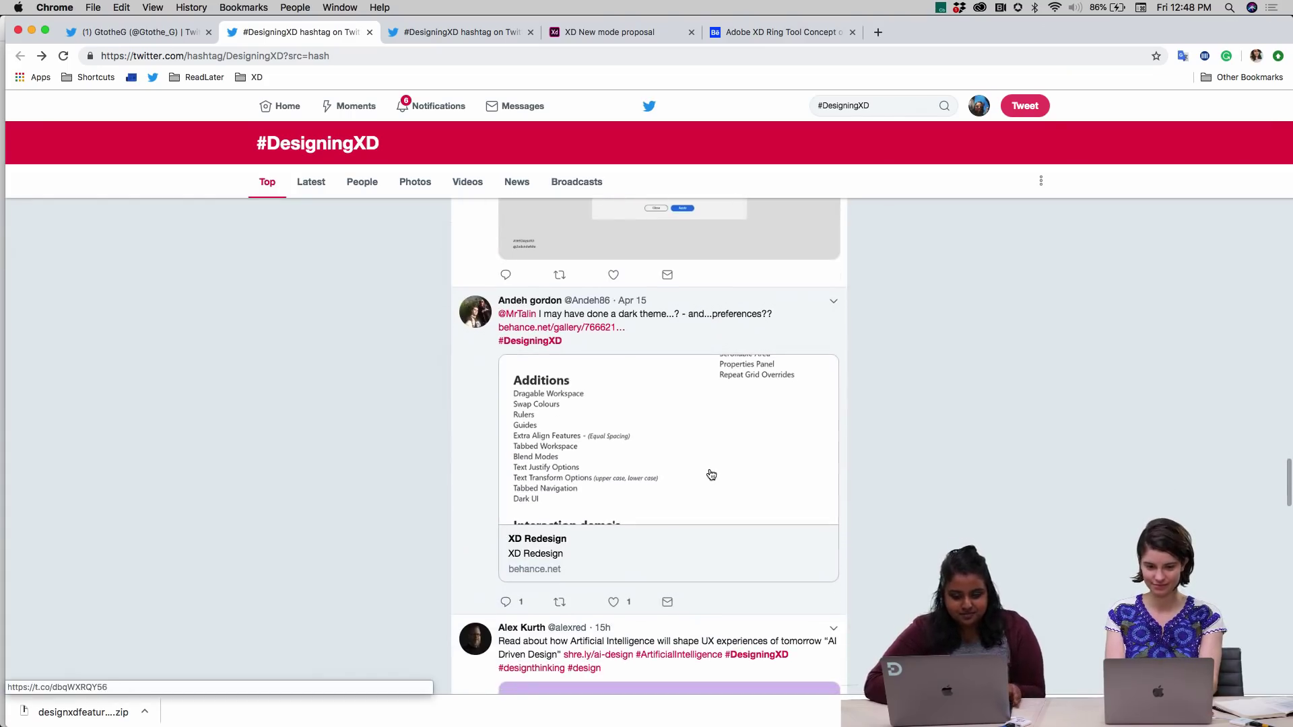
scroll(710, 474, down, 3)
scroll(710, 473, down, 8)
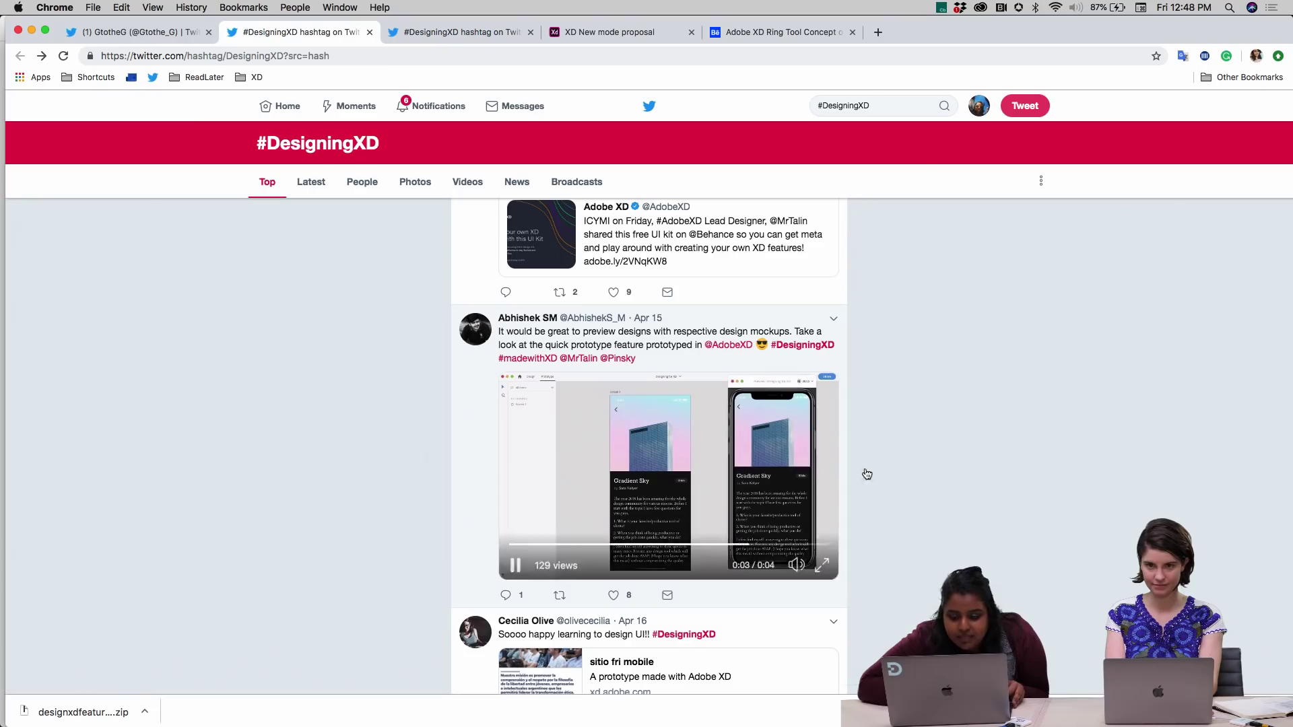
click(821, 565)
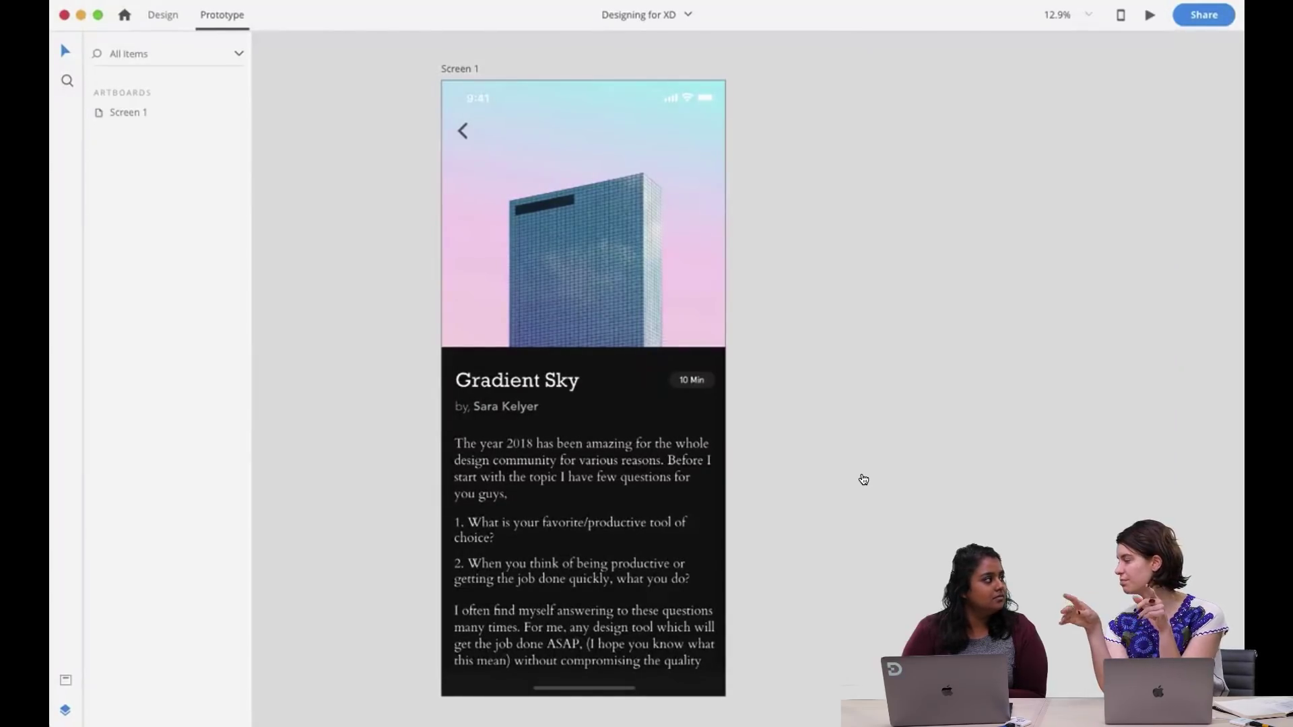
key(super+Return)
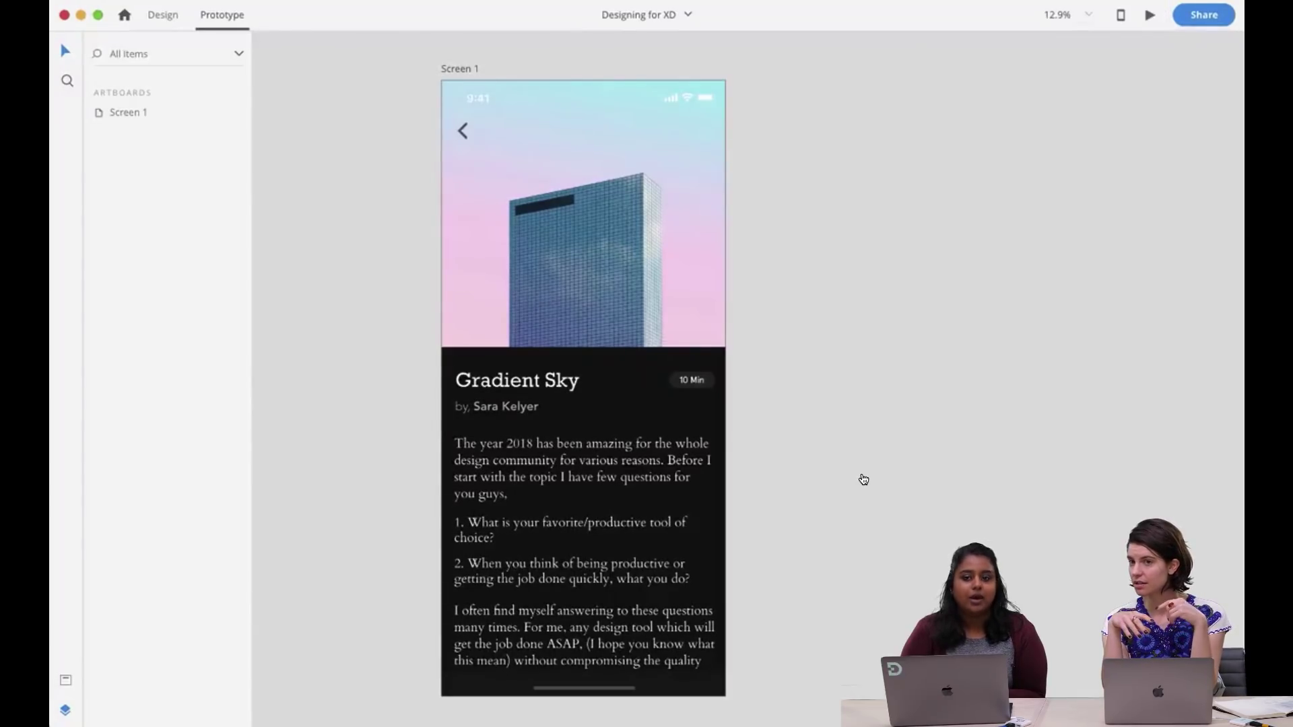
key(super+Return)
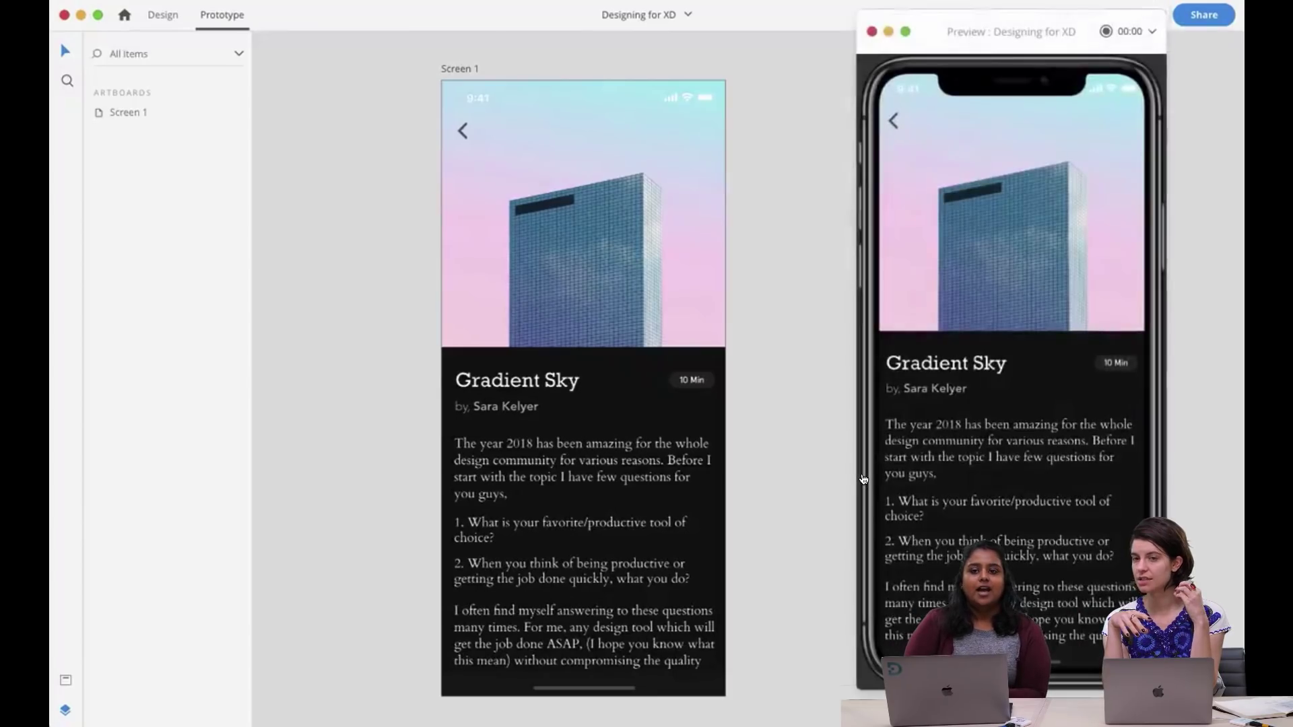
key(super+Return)
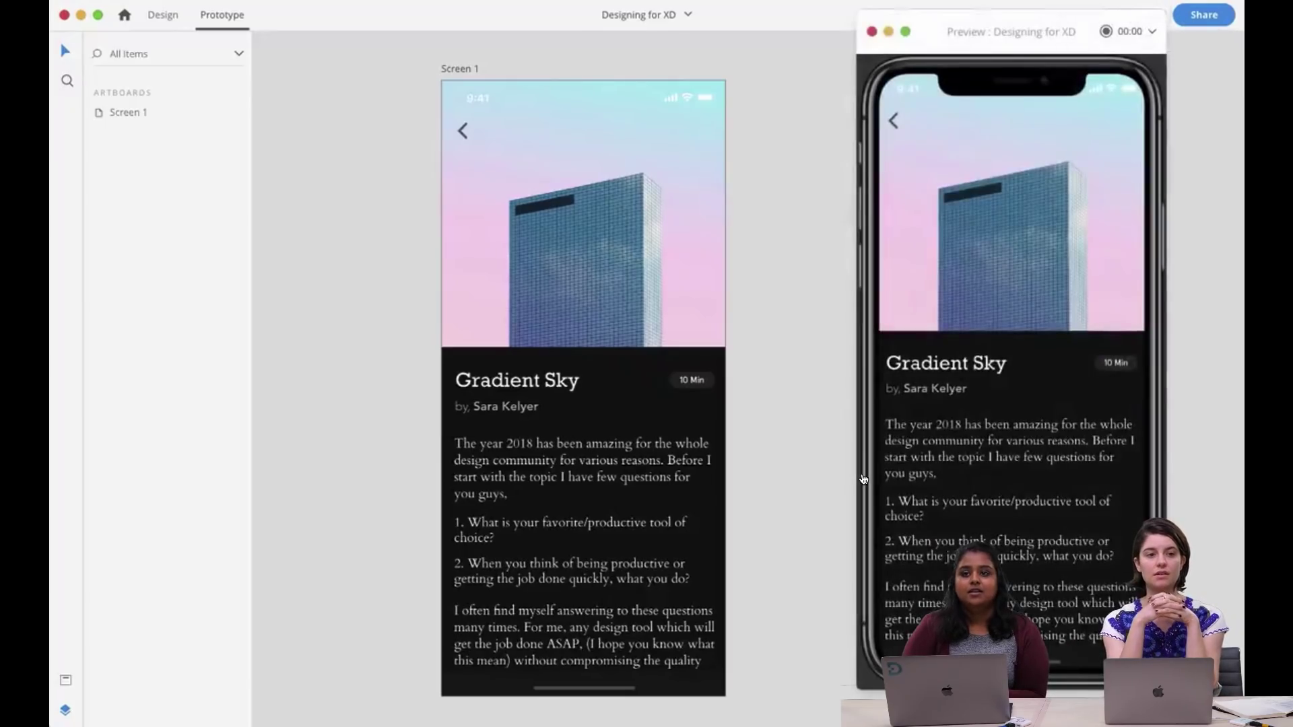
Exit the full-screen device mockup video and return to its post in the #DesigningXD feed.
key(super+Return)
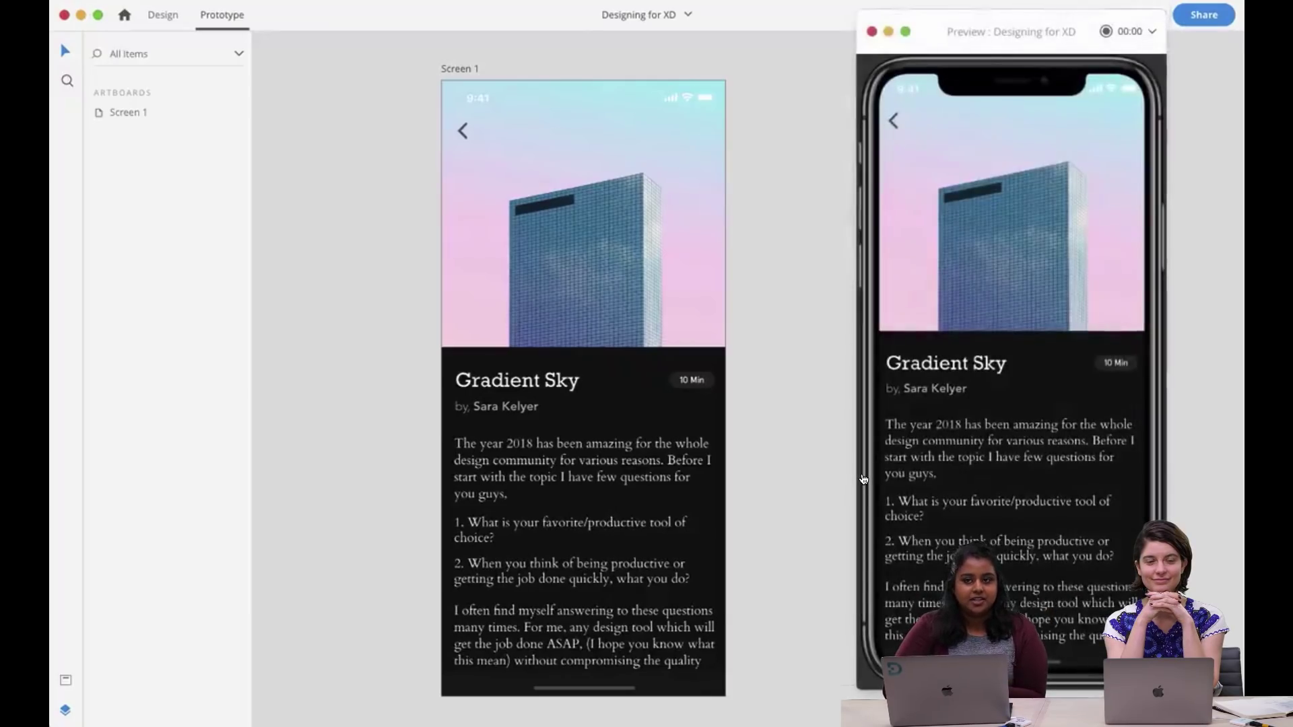
key(super+Return)
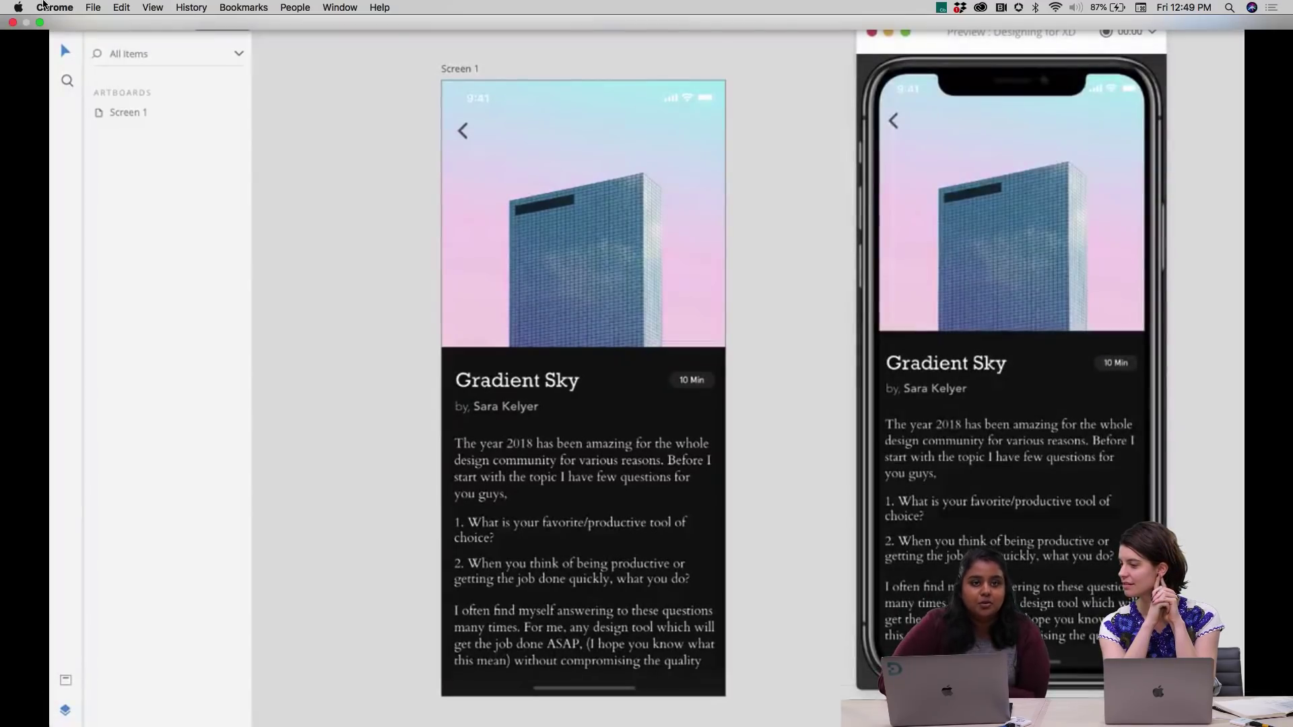
click(45, 23)
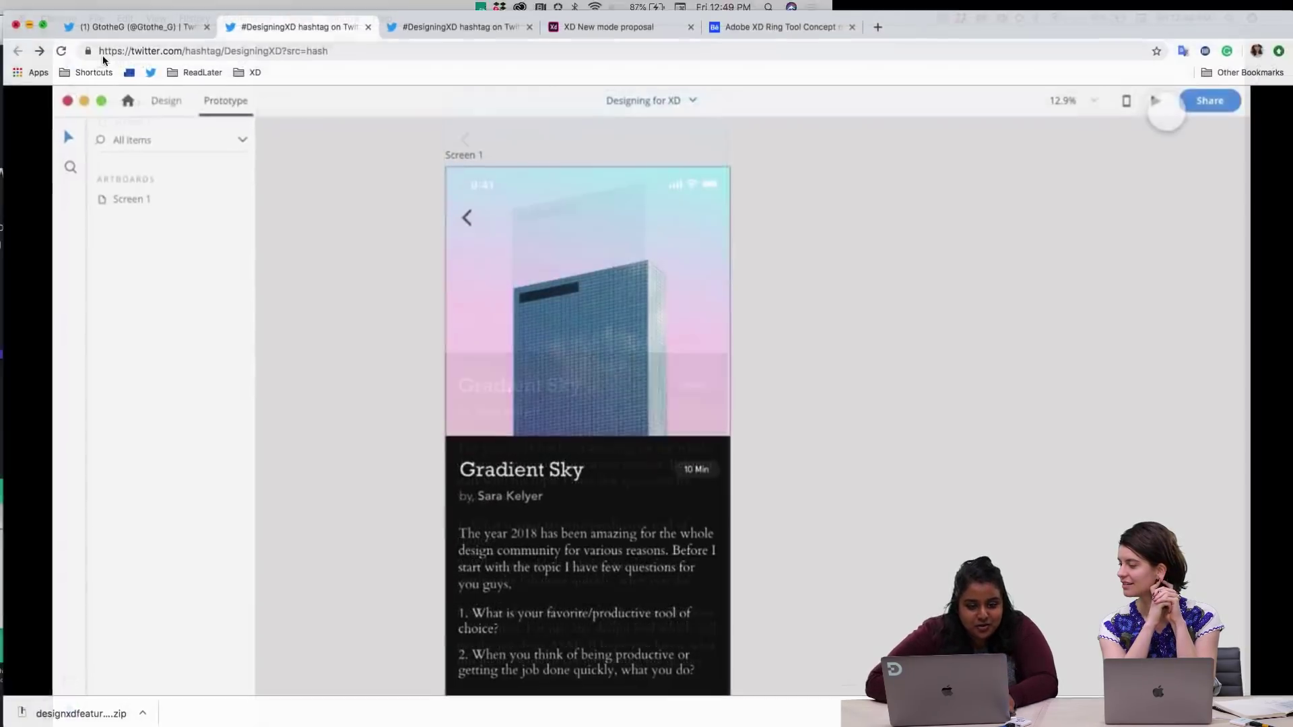
scroll(497, 346, up, 3)
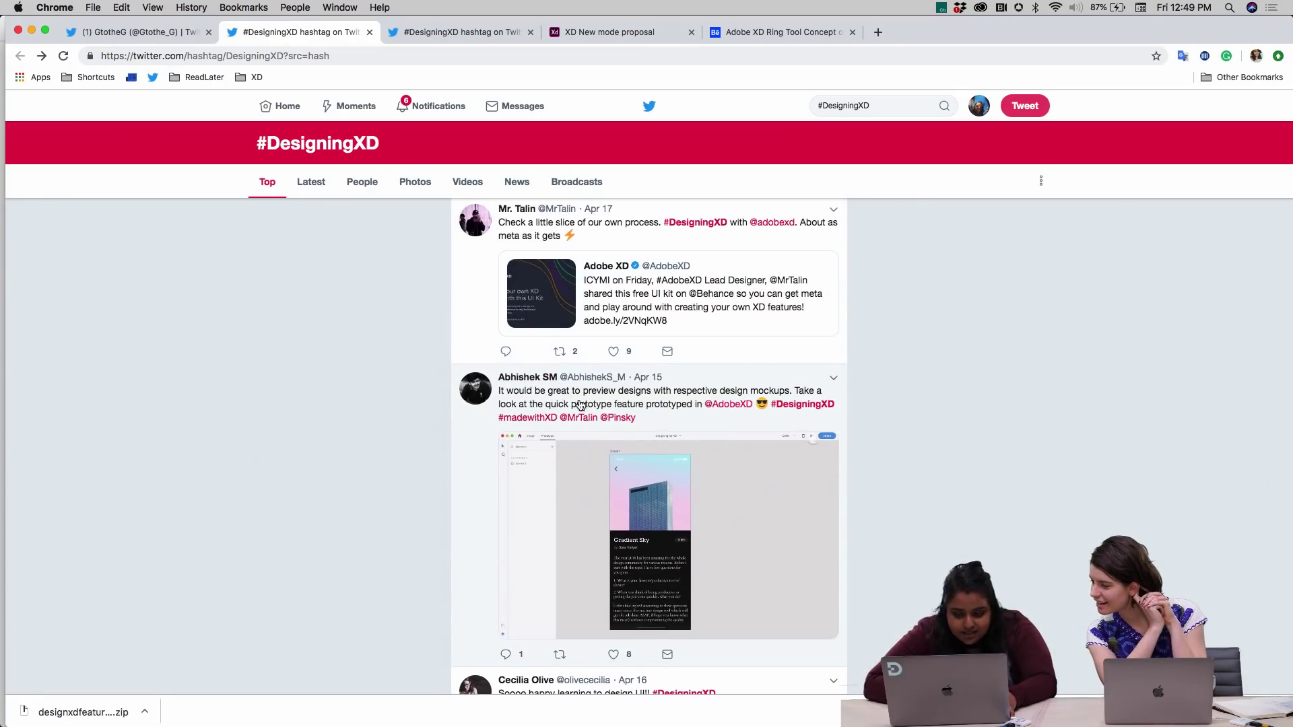
mouse_move(594, 498)
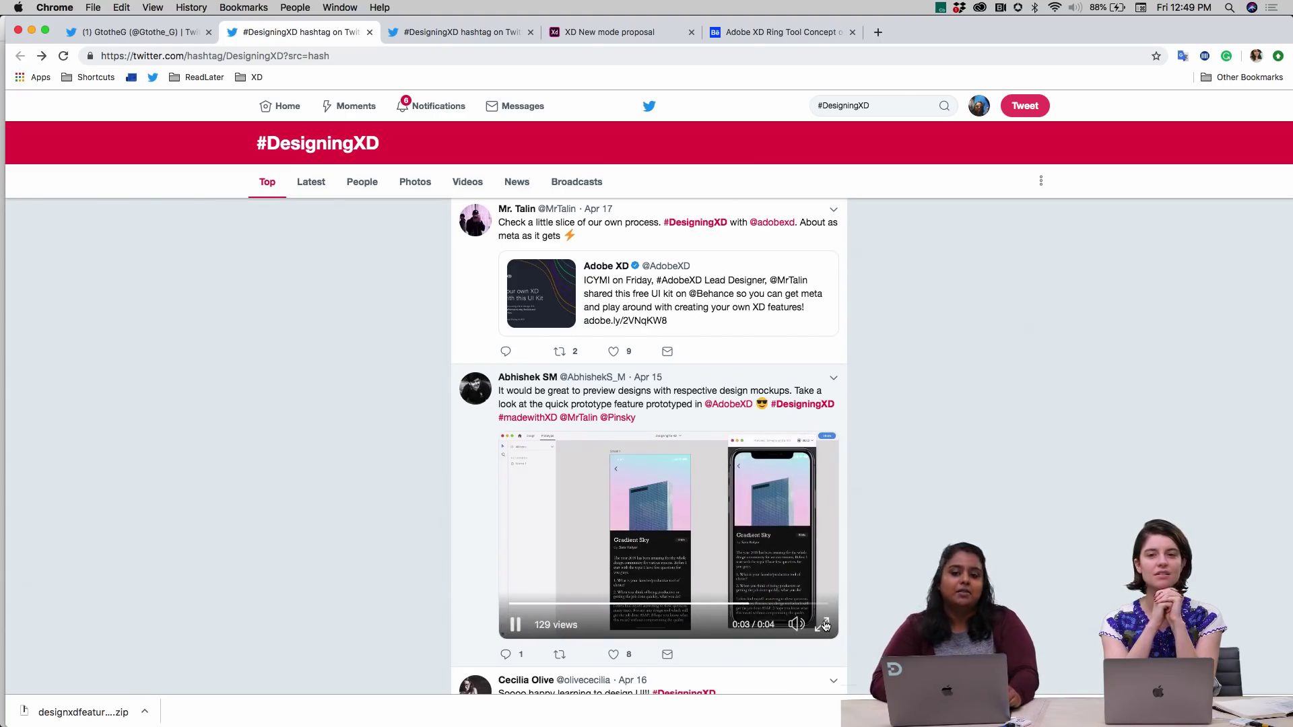
Go back to the Element Based 3D Rotator Plugin post, enlarge its concept image, and close it.
scroll(813, 470, up, 10)
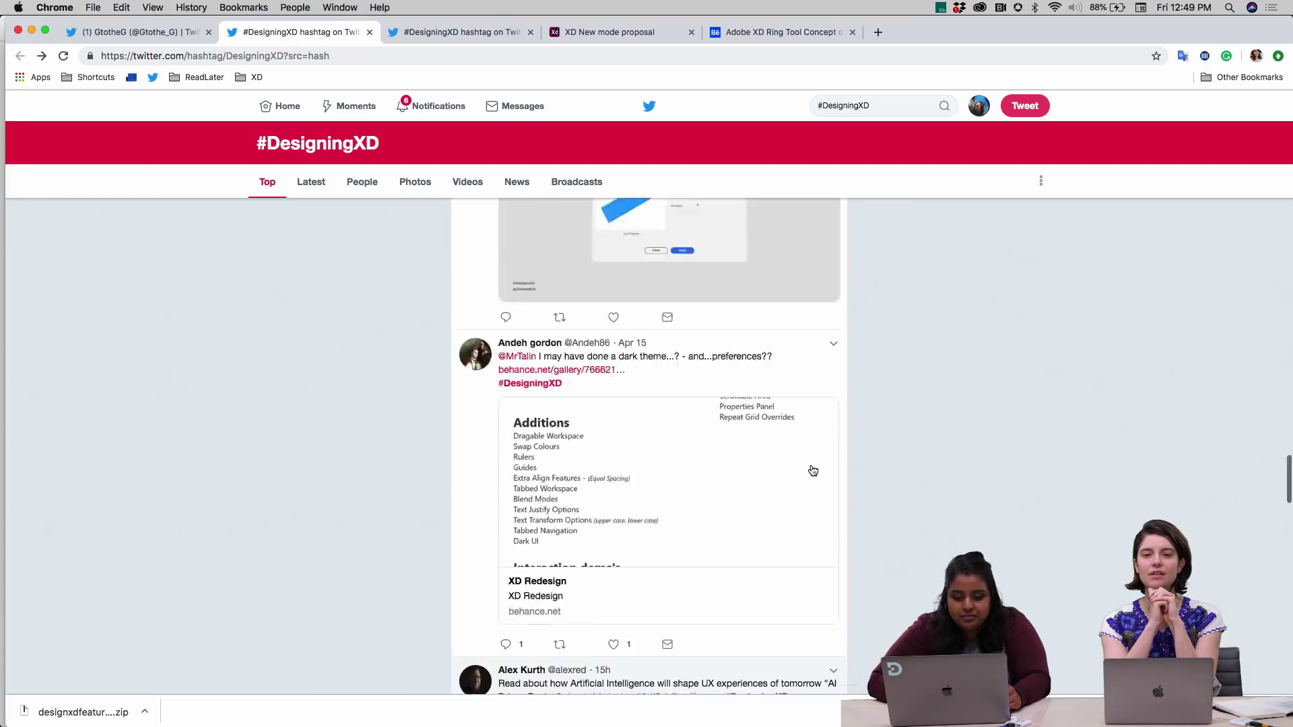
scroll(813, 470, up, 5)
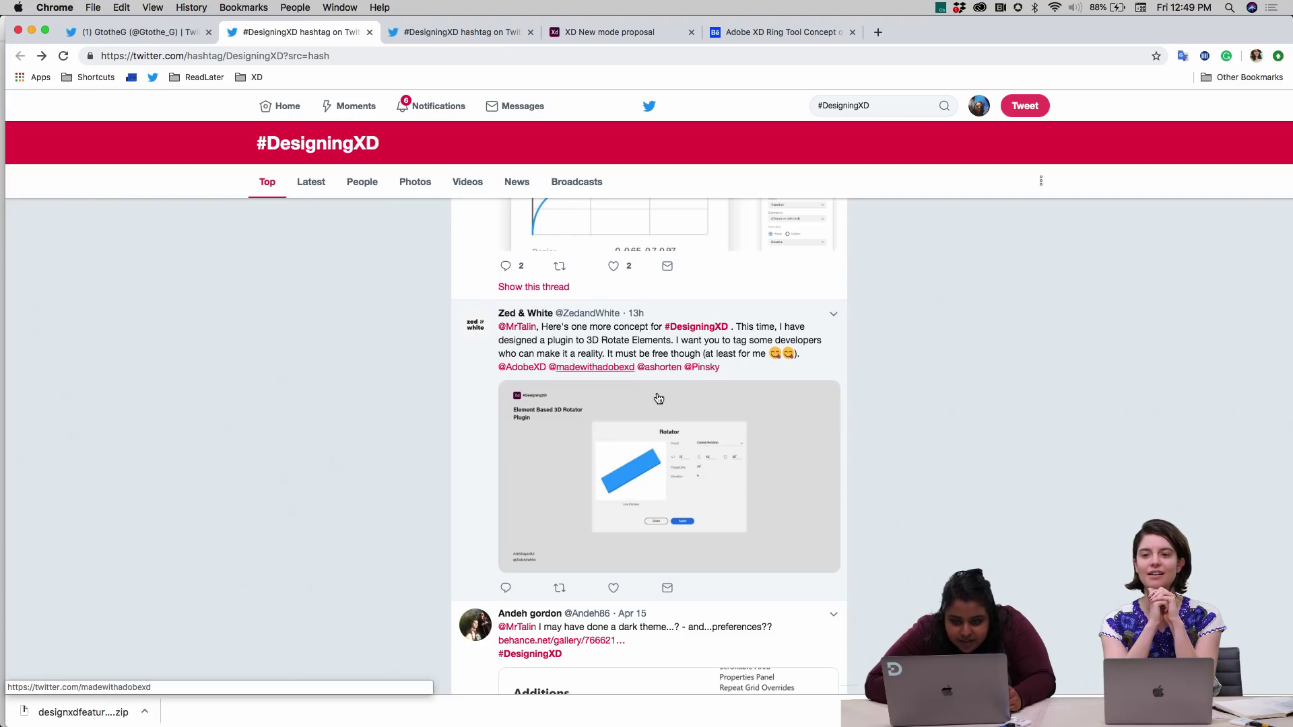
click(803, 455)
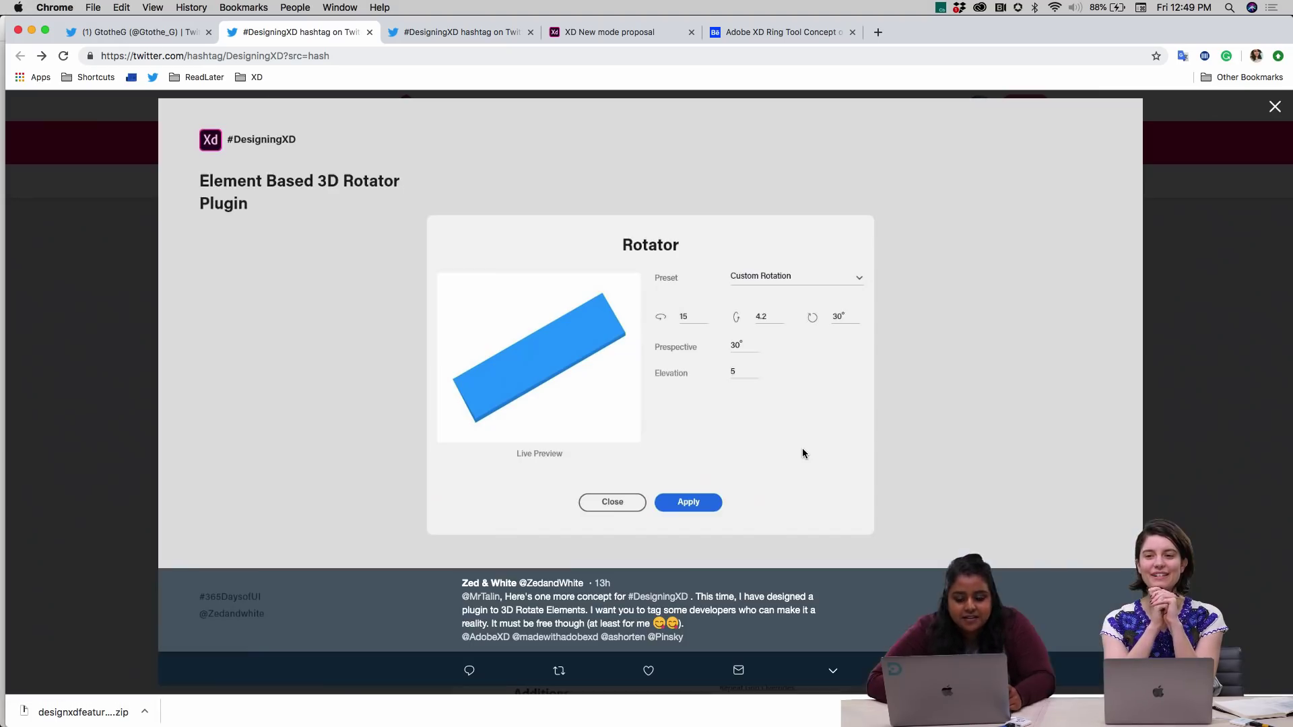
click(1174, 346)
Replay the device mockup post's video in full screen, pause it, skip to the phone-framed preview, and exit full screen.
scroll(772, 598, down, 5)
scroll(771, 598, down, 1)
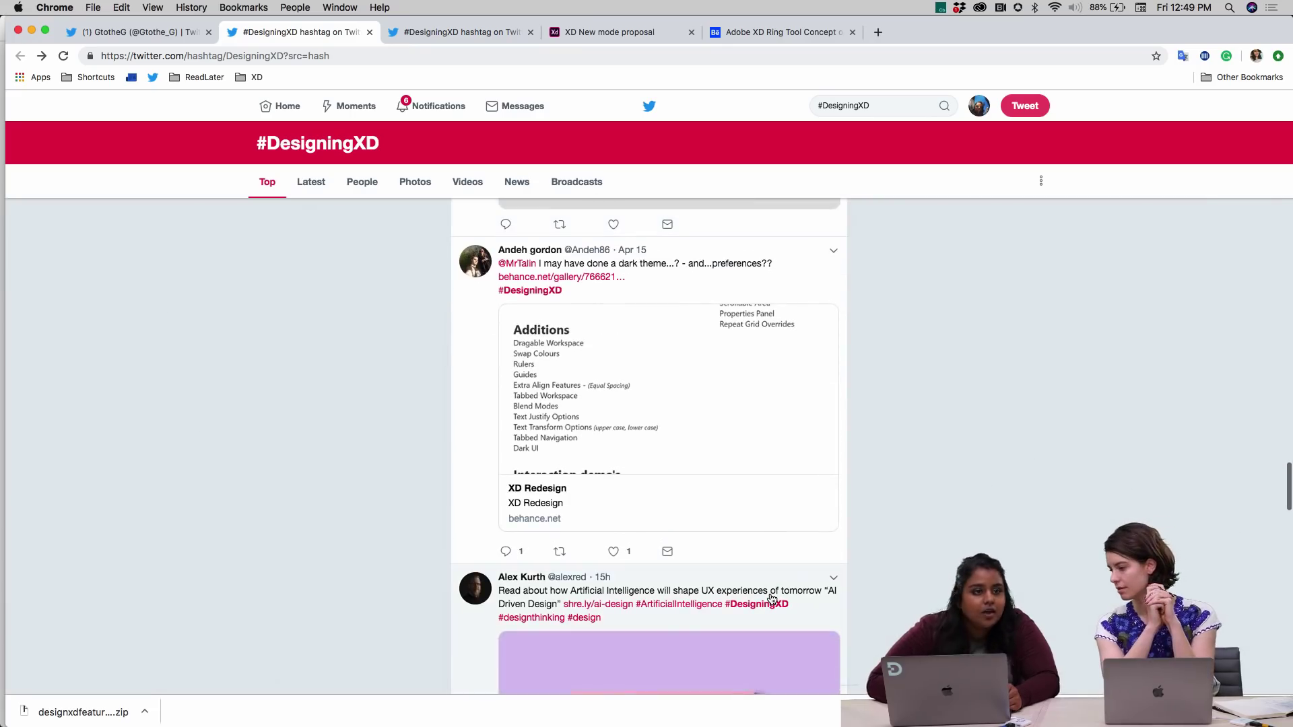
scroll(771, 600, down, 15)
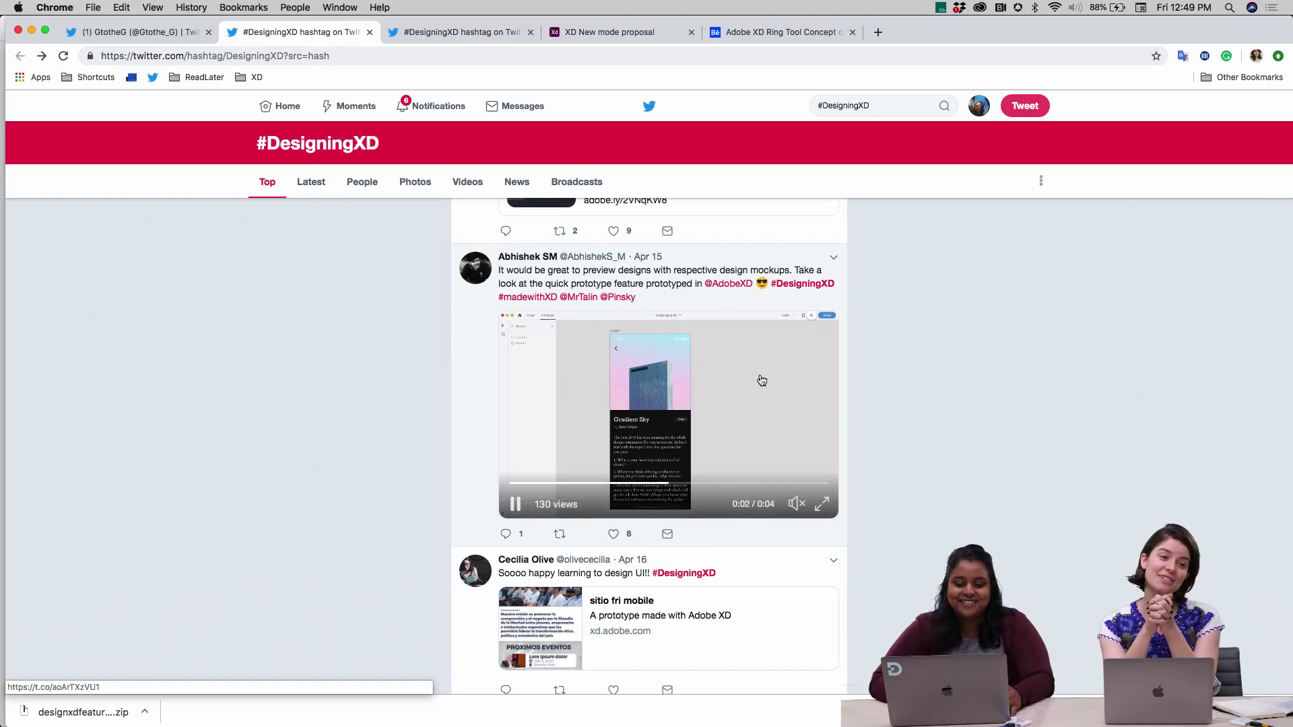
click(820, 507)
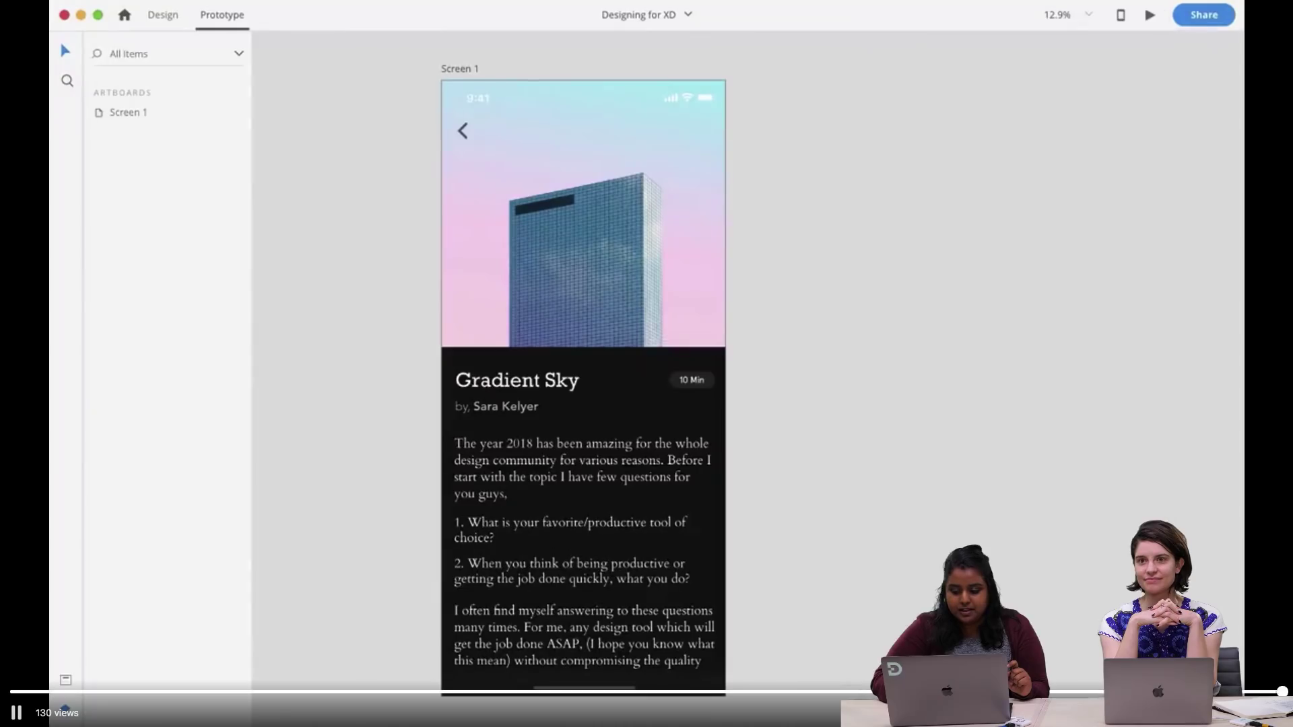
click(14, 712)
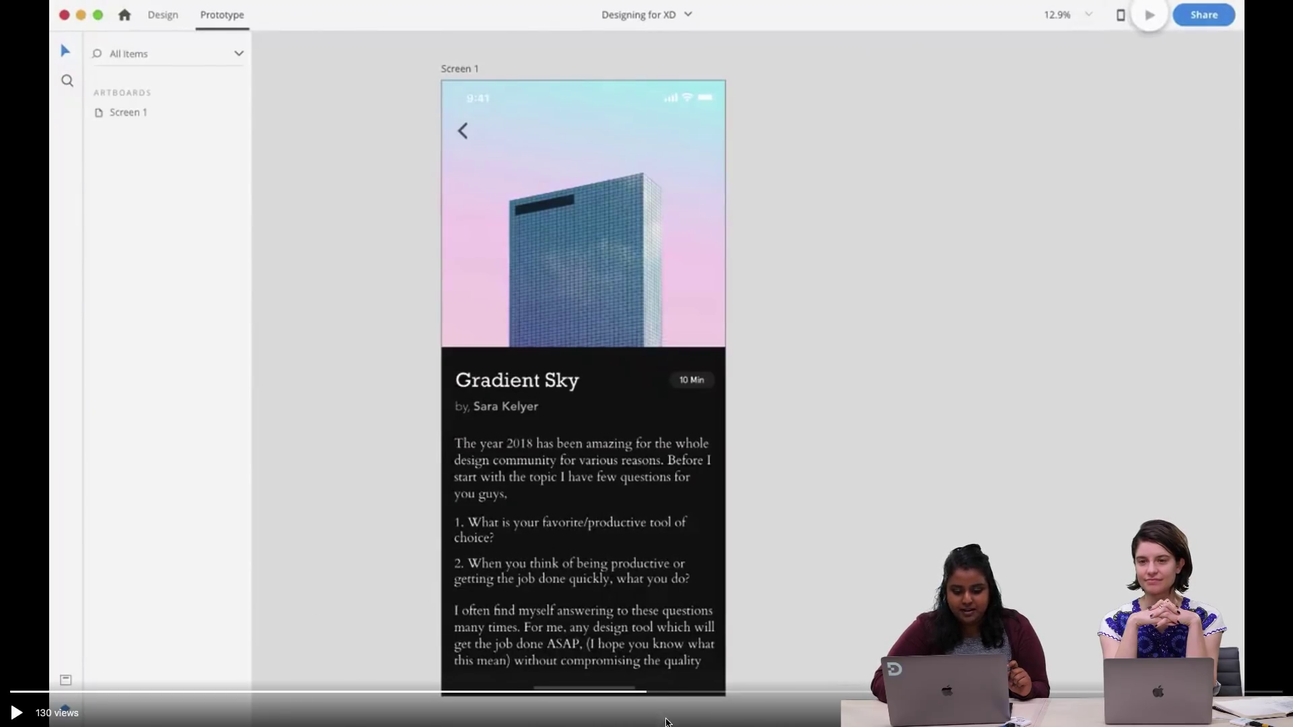
click(832, 692)
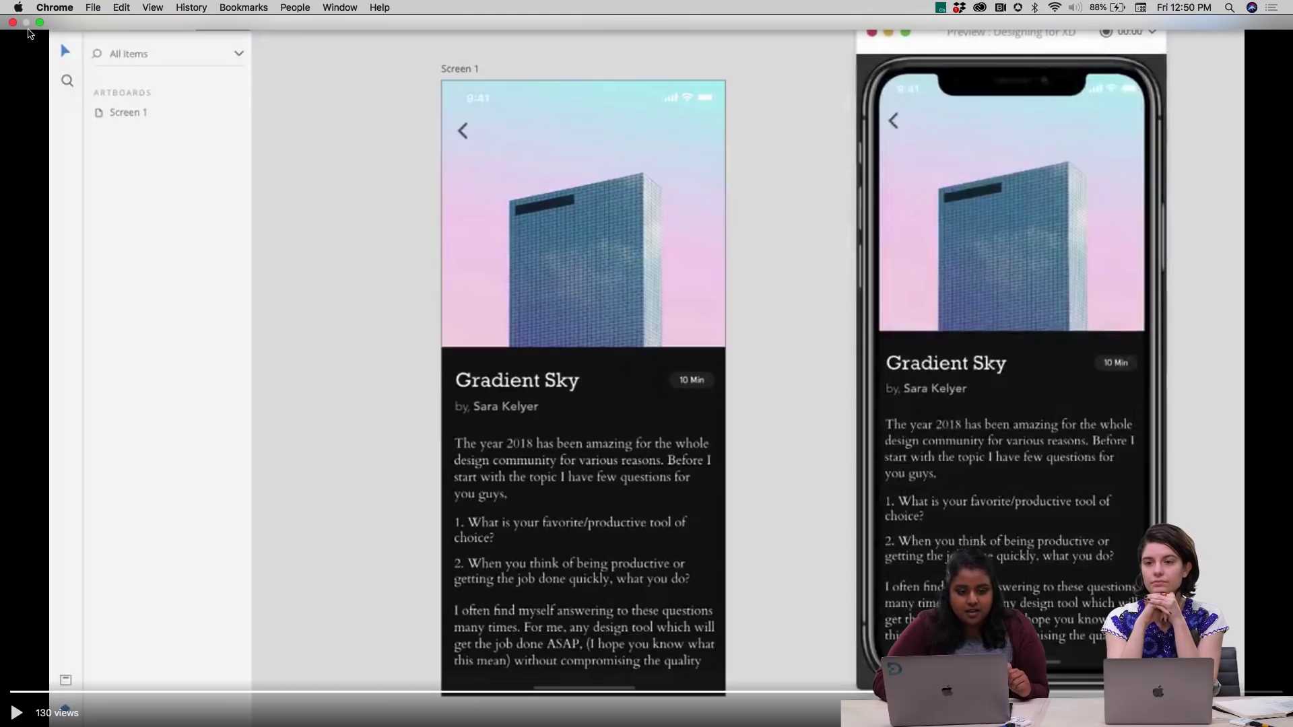
click(40, 23)
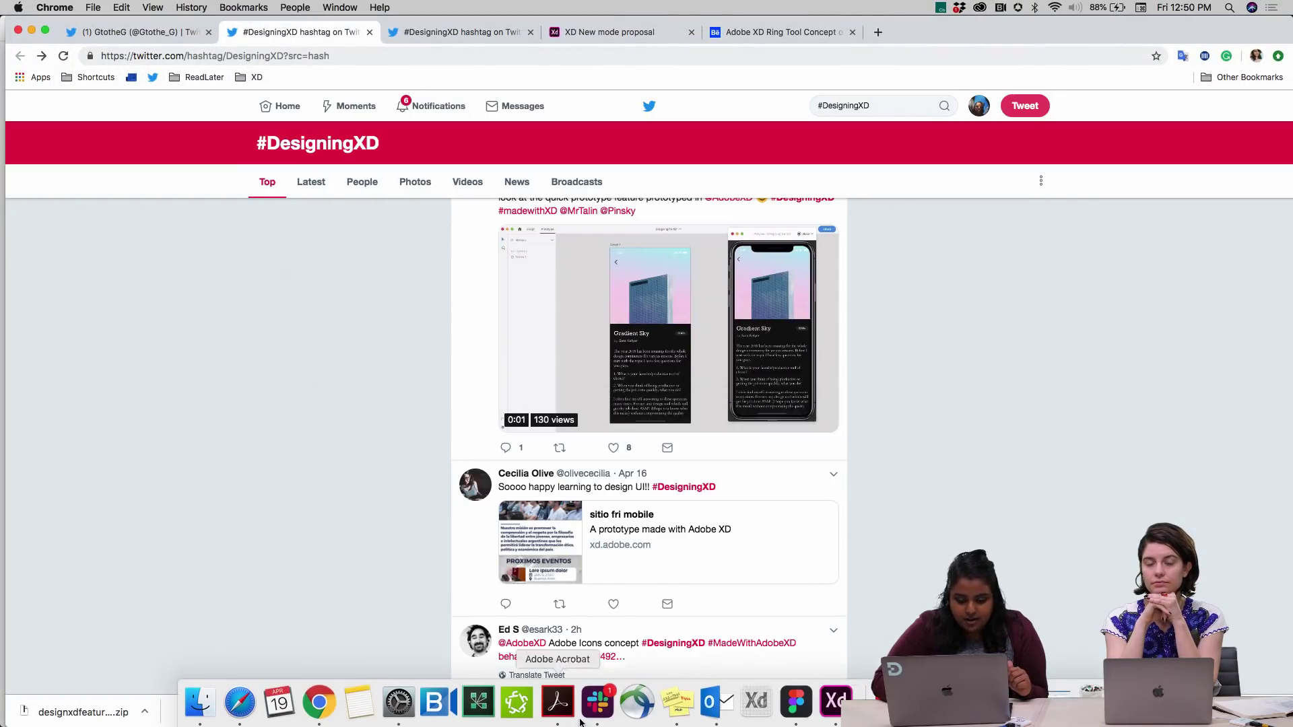
Switch to Adobe XD, record a short desktop preview of the wireframe UI kit, discard the recording, and close the preview.
click(832, 718)
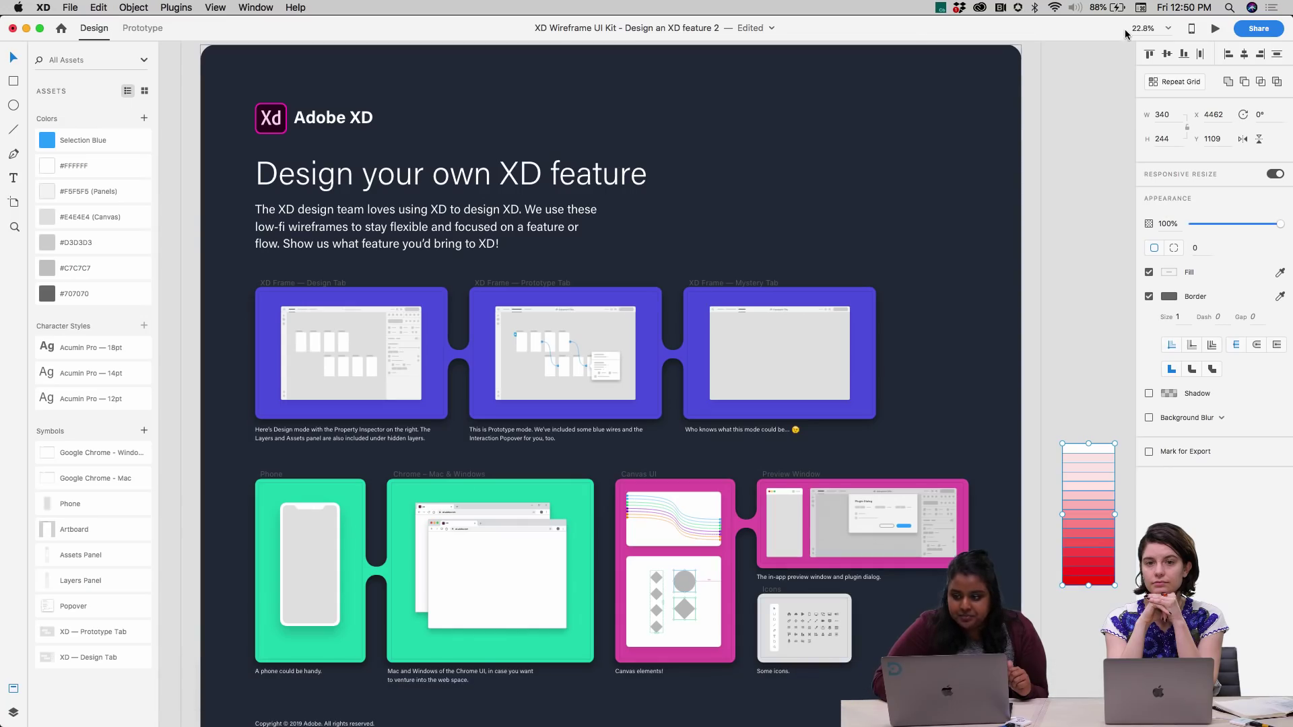
click(1216, 30)
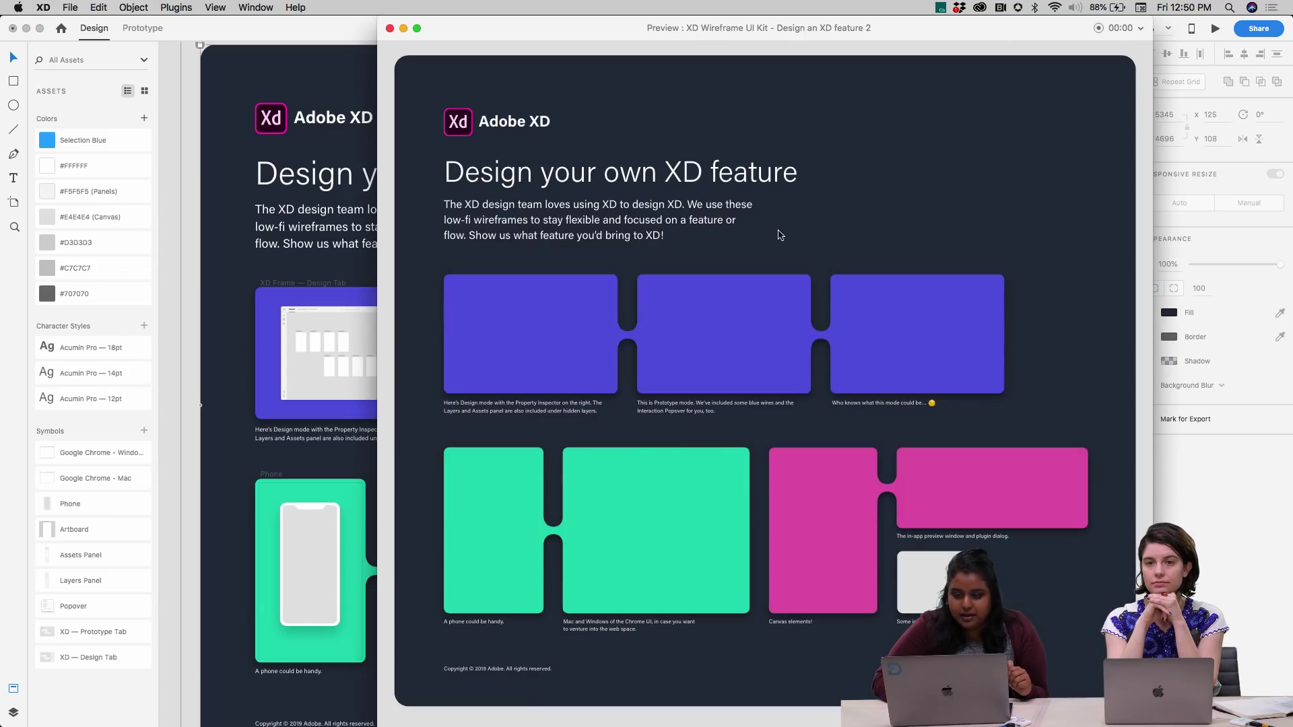
click(1099, 28)
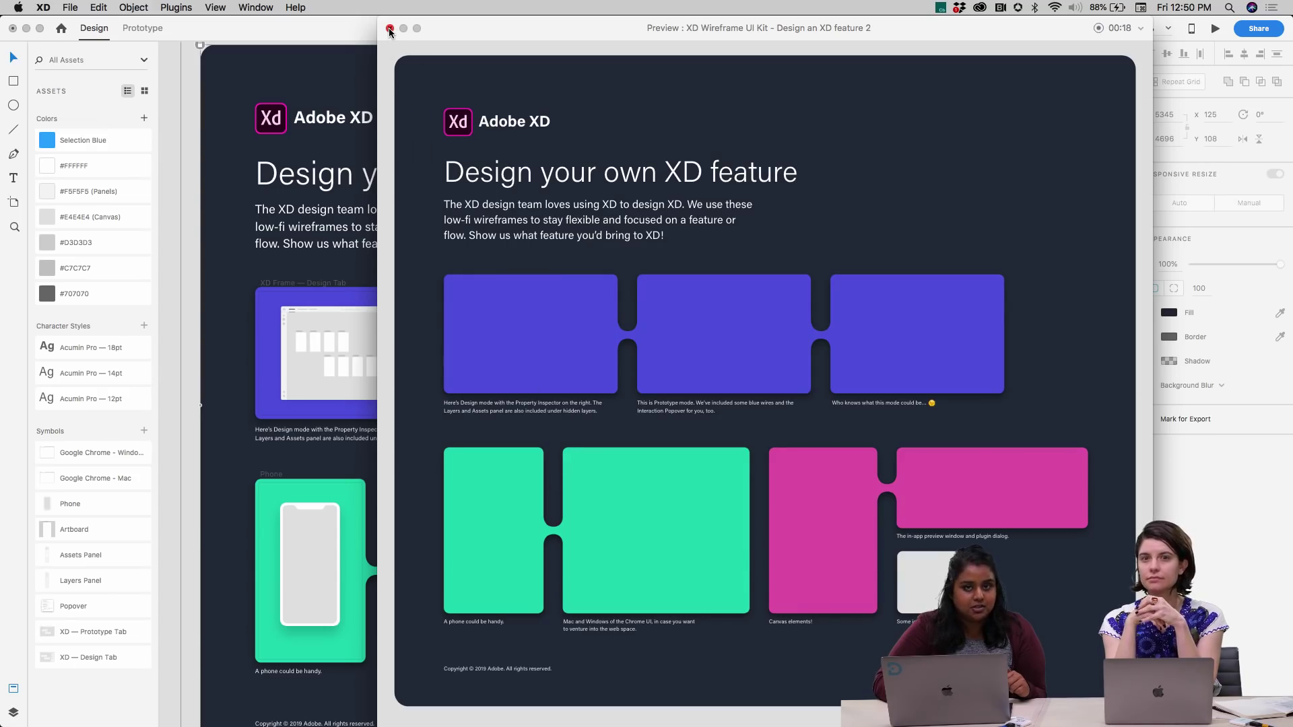
key(Escape)
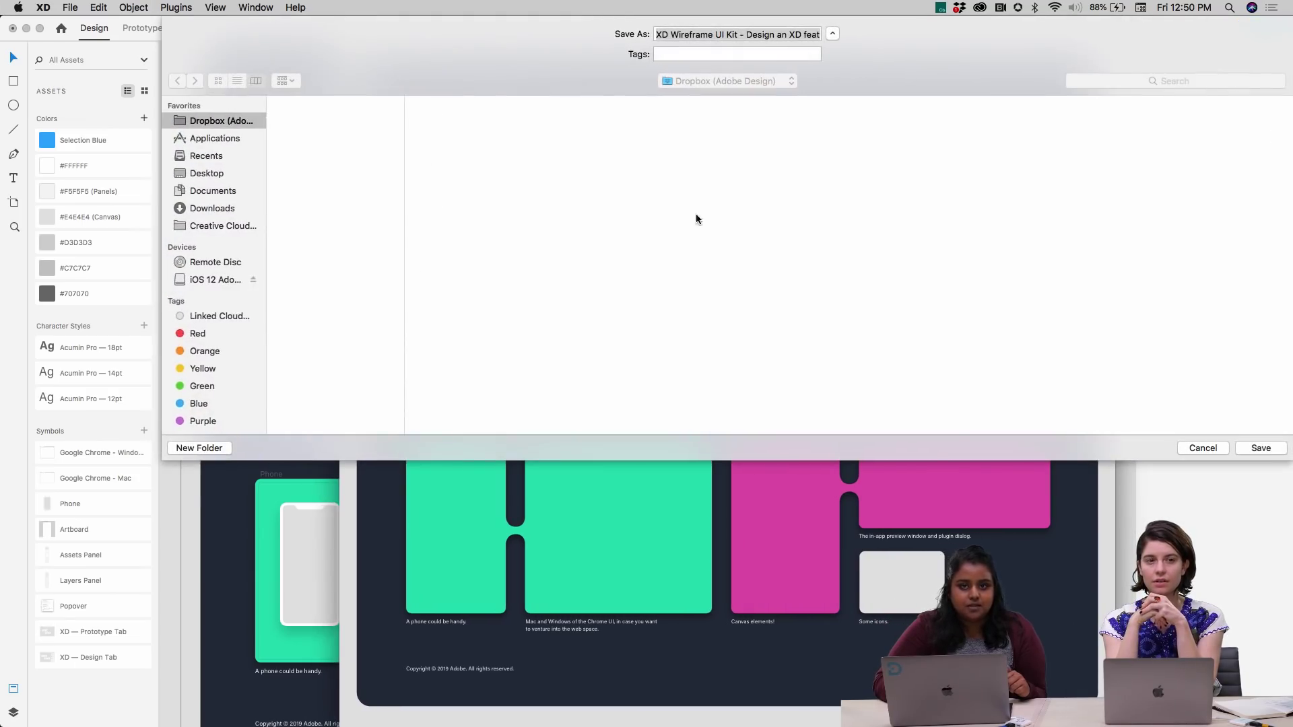
click(1187, 445)
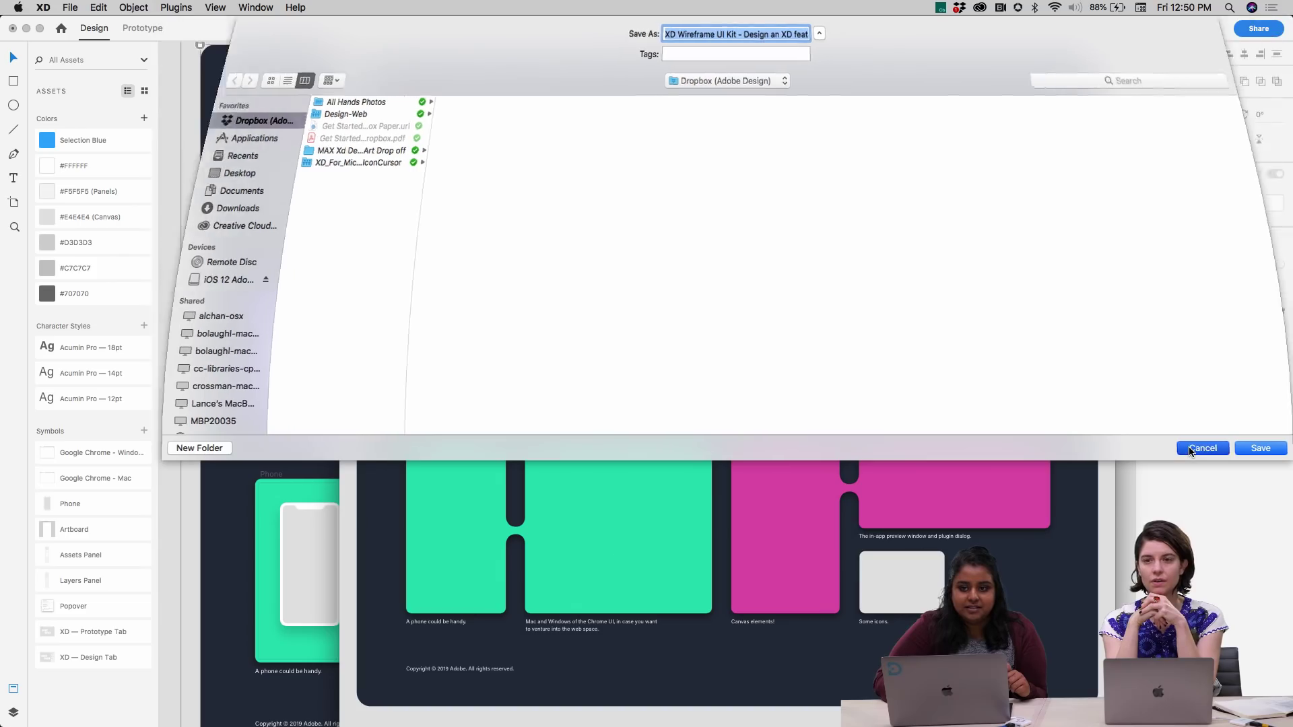
click(408, 38)
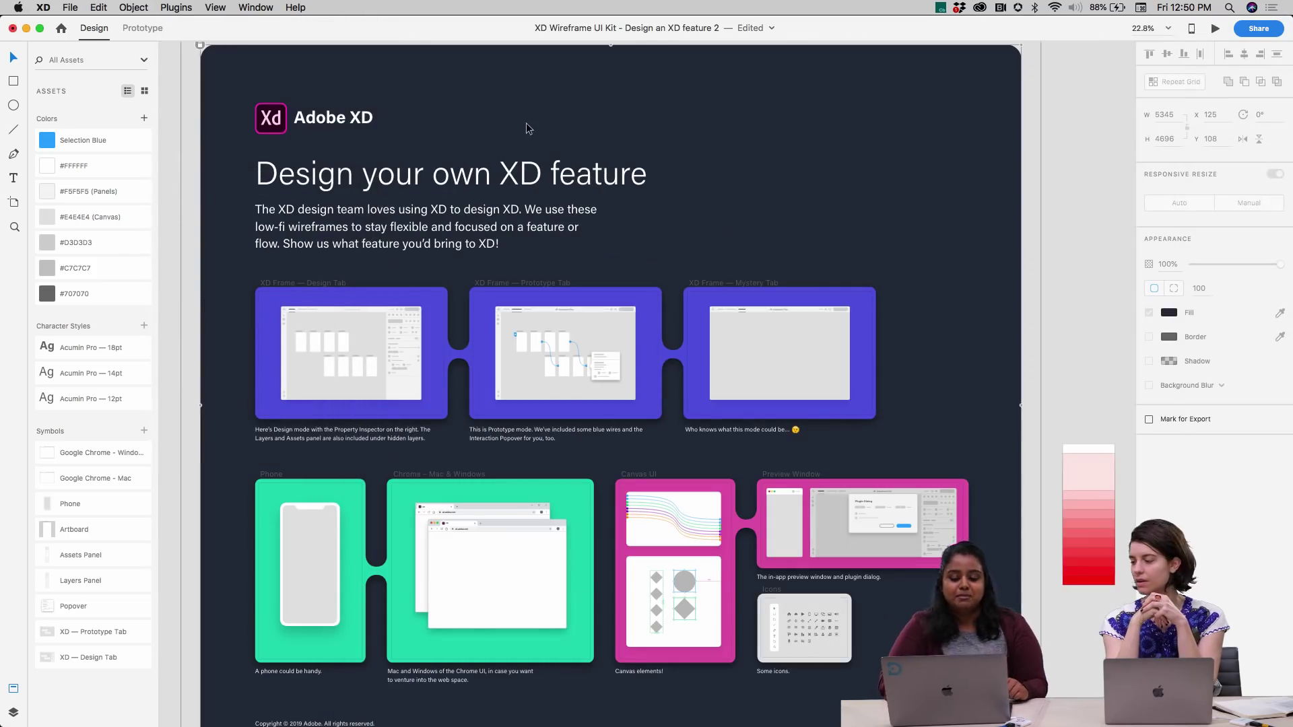
Switch to Chrome, enlarge the "Apply The WOW Effect" concept from its #DesigningXD tweet, and close the image and its tab.
click(320, 702)
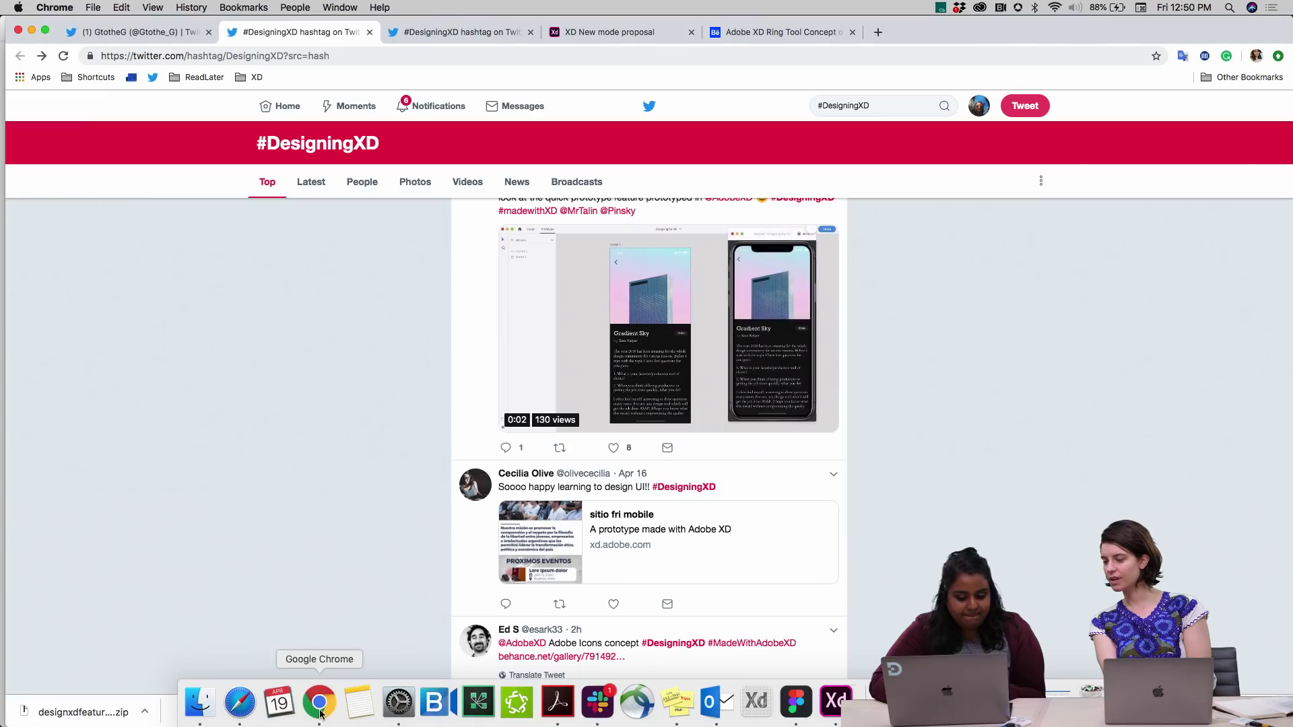
scroll(683, 470, down, 2)
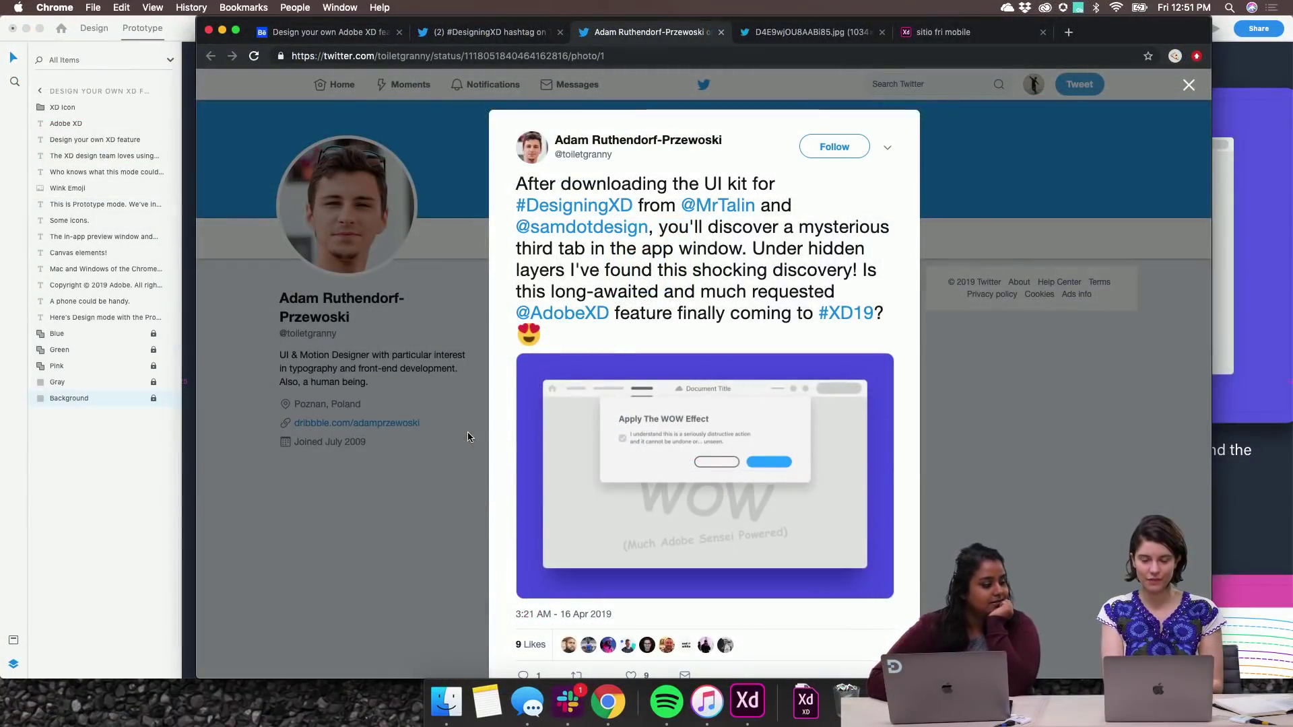
click(236, 34)
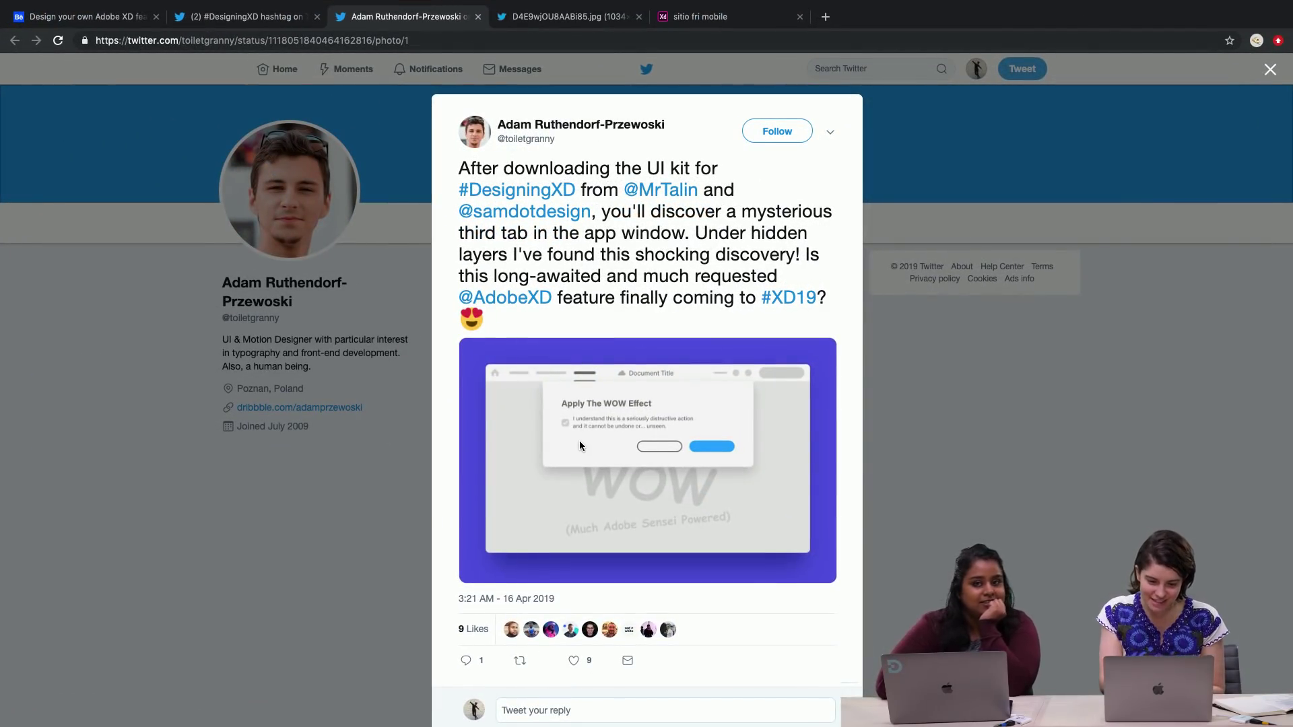
scroll(580, 444, down, 2)
click(646, 393)
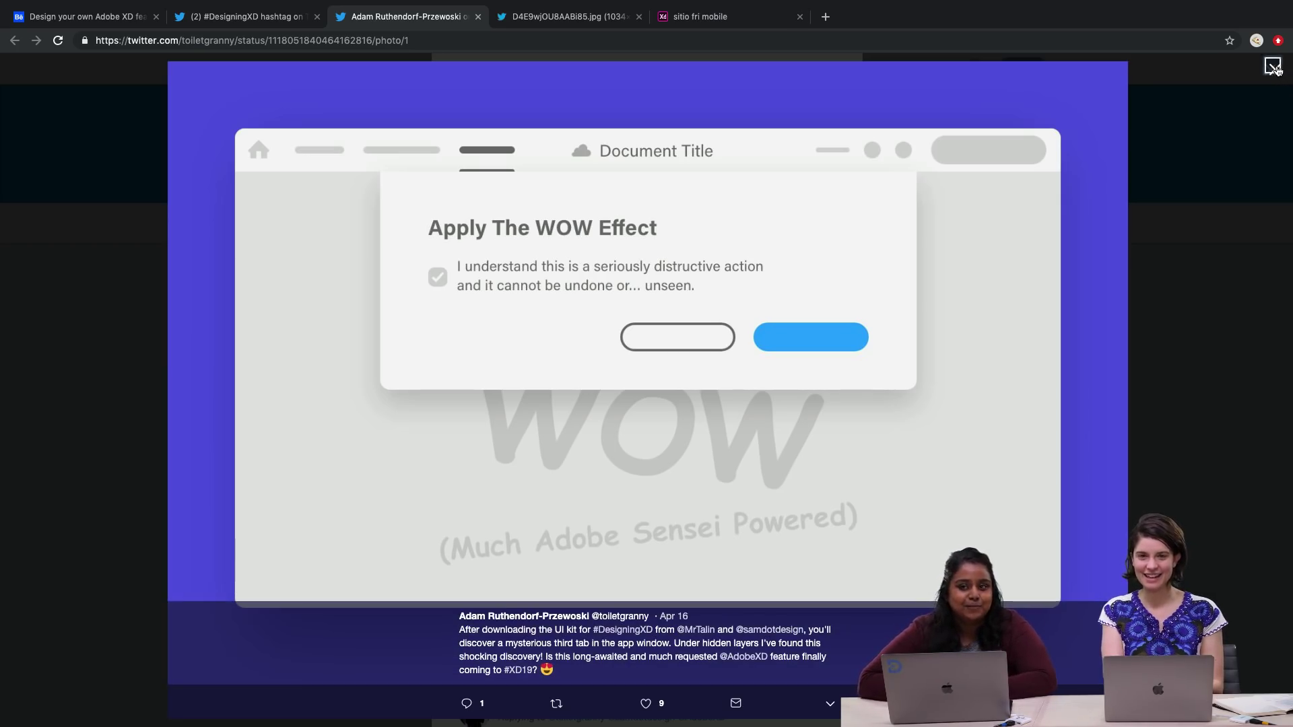
click(1275, 69)
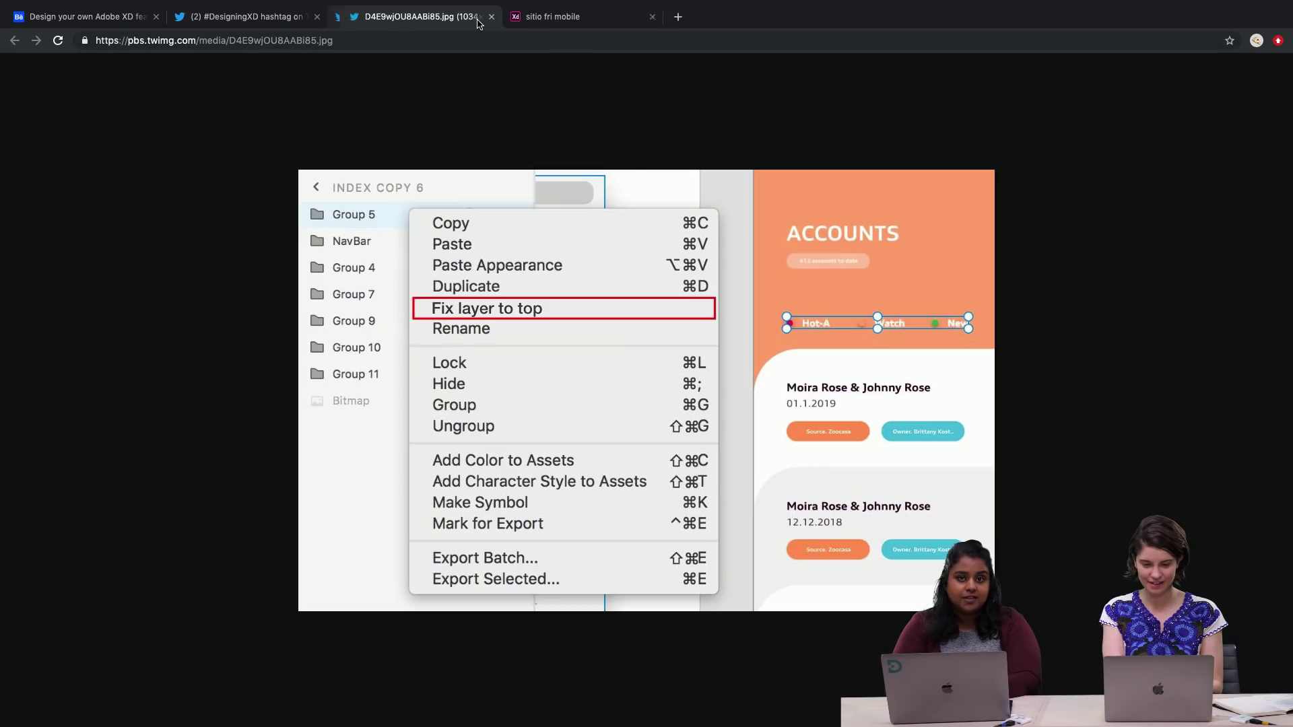
click(477, 21)
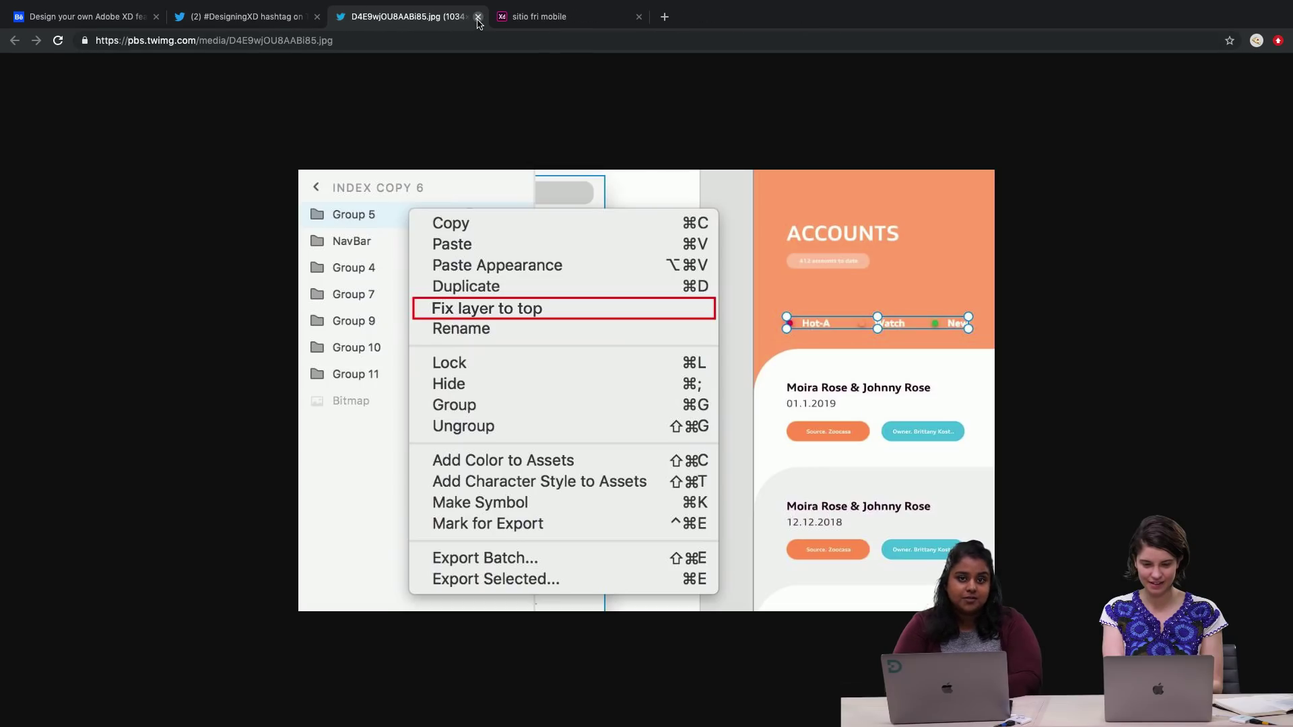
Examine the "Fix layer to top" concept in its #DesigningXD post and full-size image, close the image, and return to the feed.
click(245, 23)
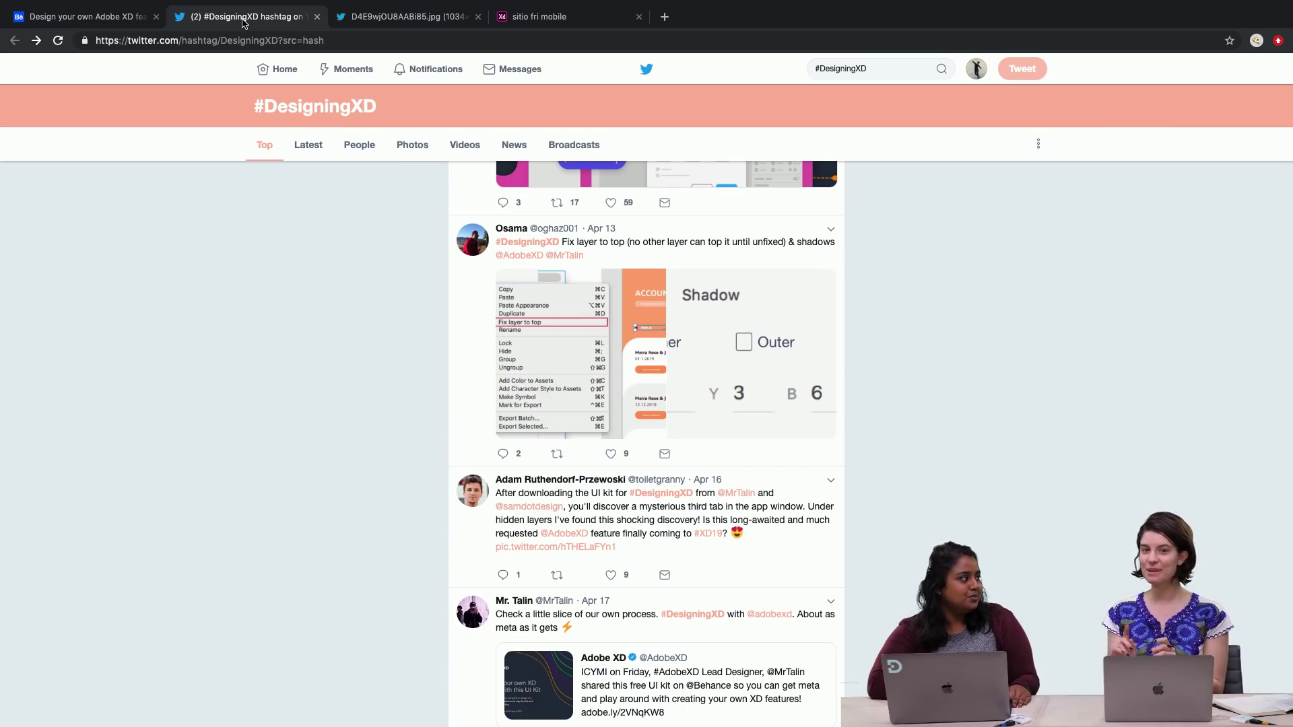
click(412, 17)
click(231, 17)
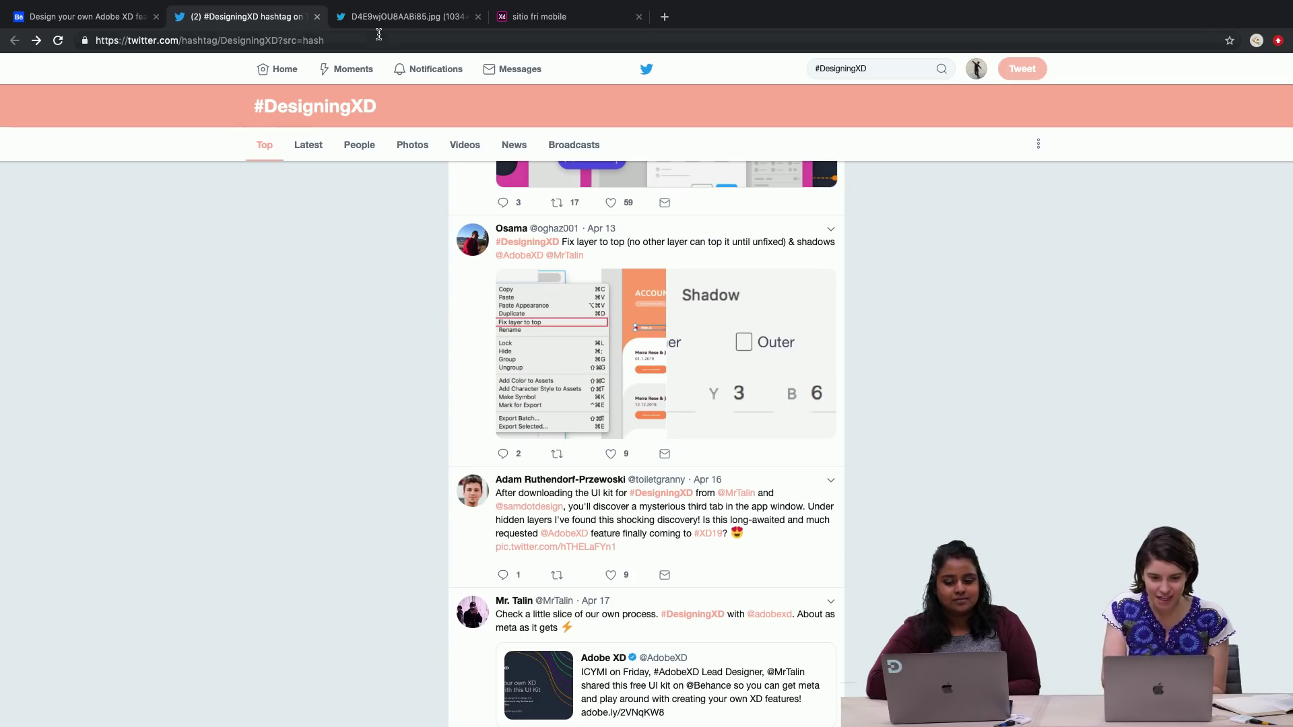
click(397, 22)
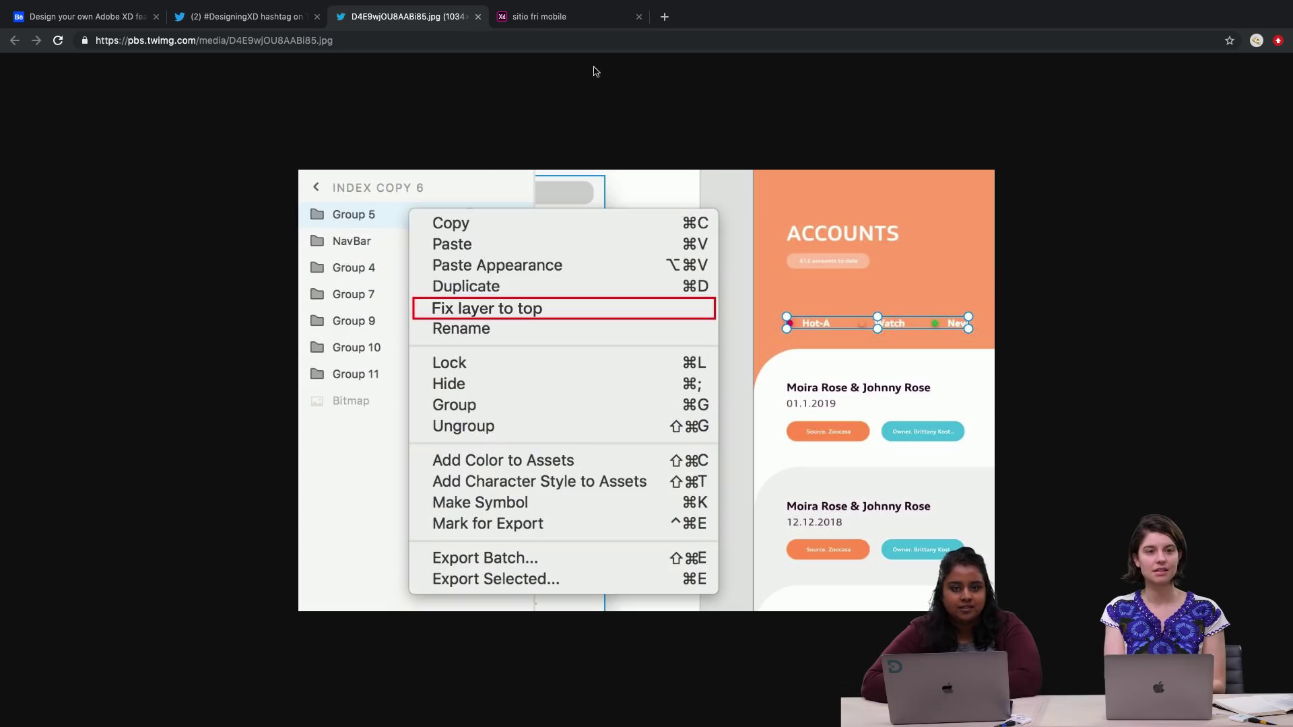
click(478, 17)
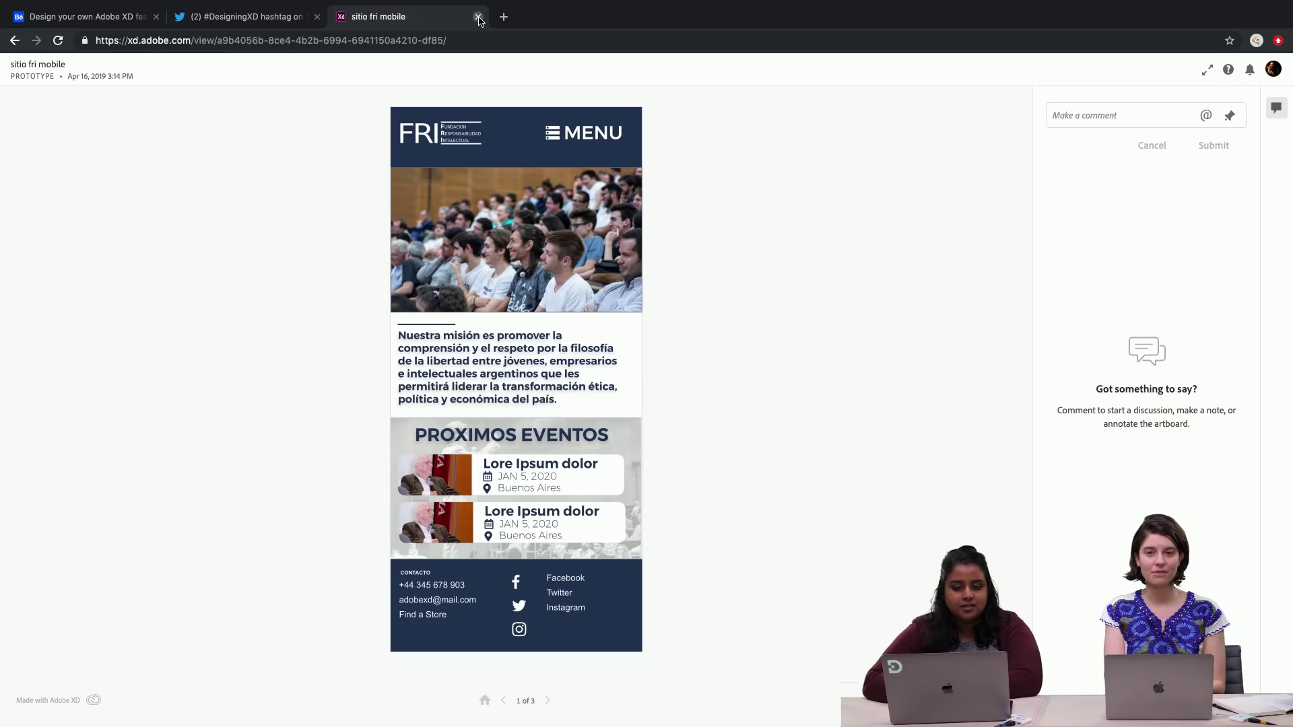
click(237, 27)
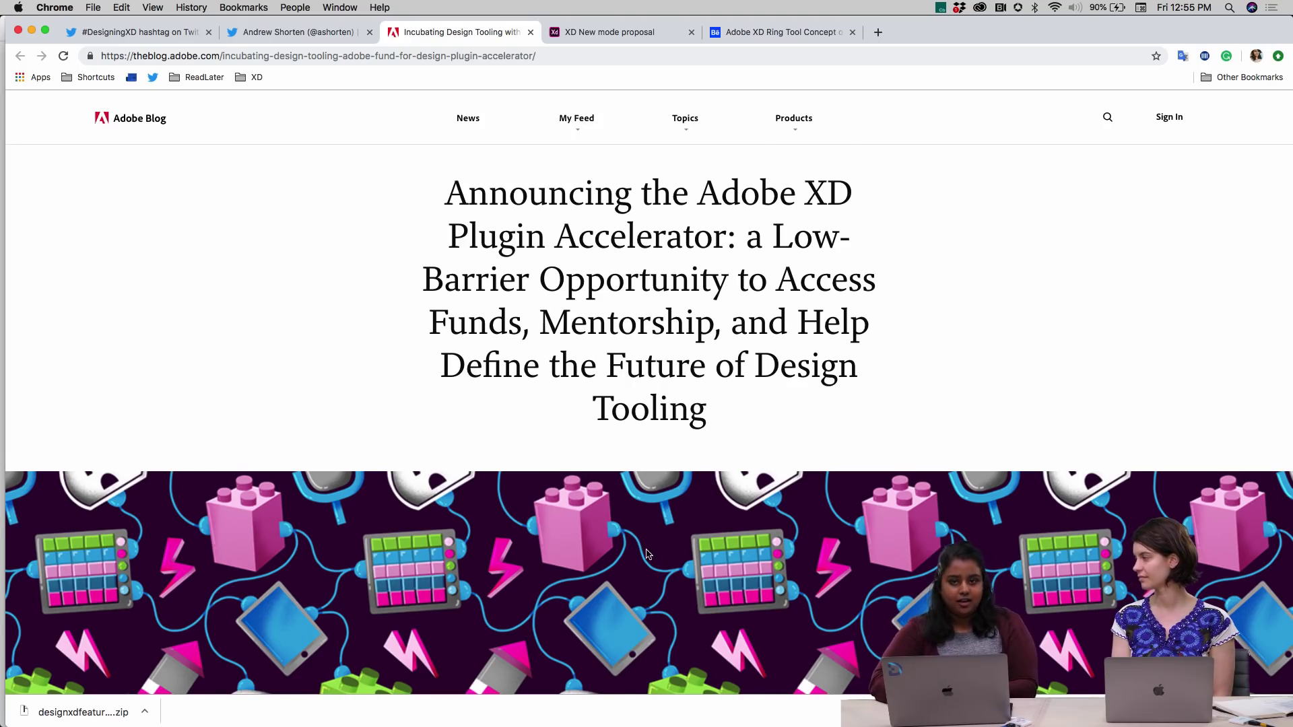
Skim the opening of the Adobe Blog post announcing the Adobe XD Plugin Accelerator and return to its headline.
scroll(646, 553, down, 1)
scroll(646, 553, up, 1)
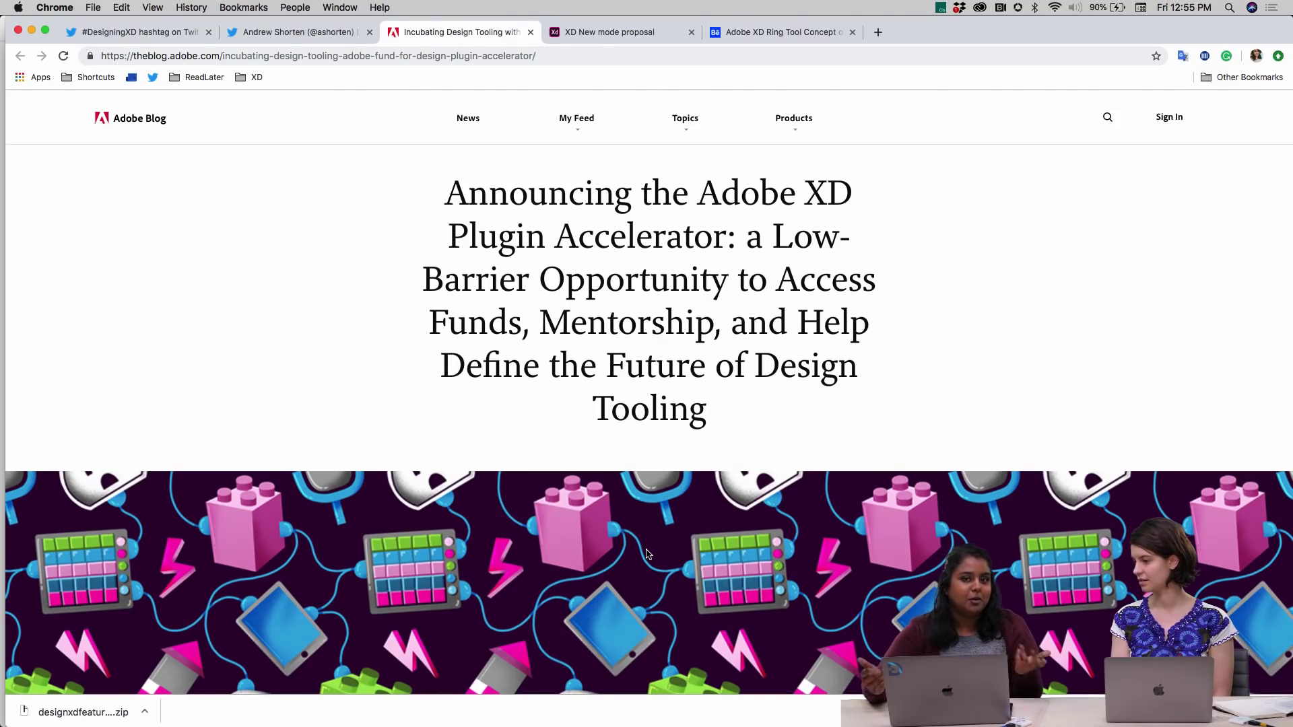
scroll(648, 553, down, 3)
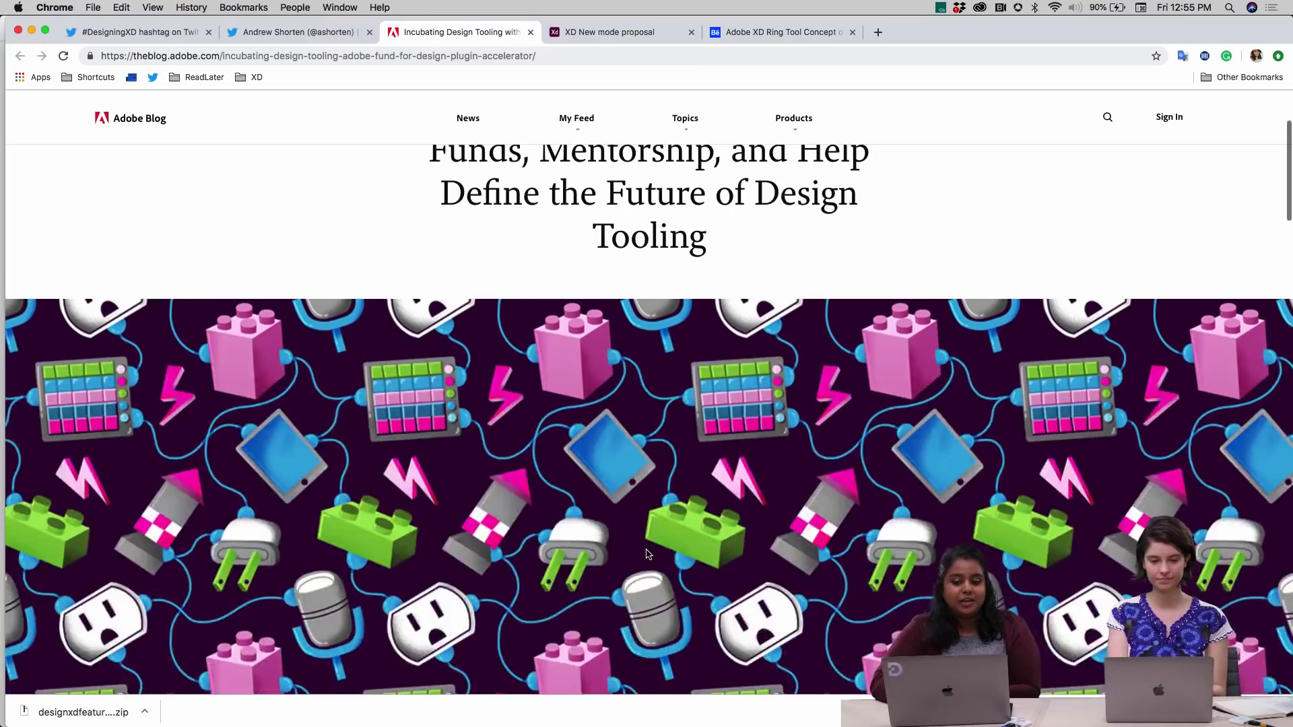
scroll(648, 554, up, 3)
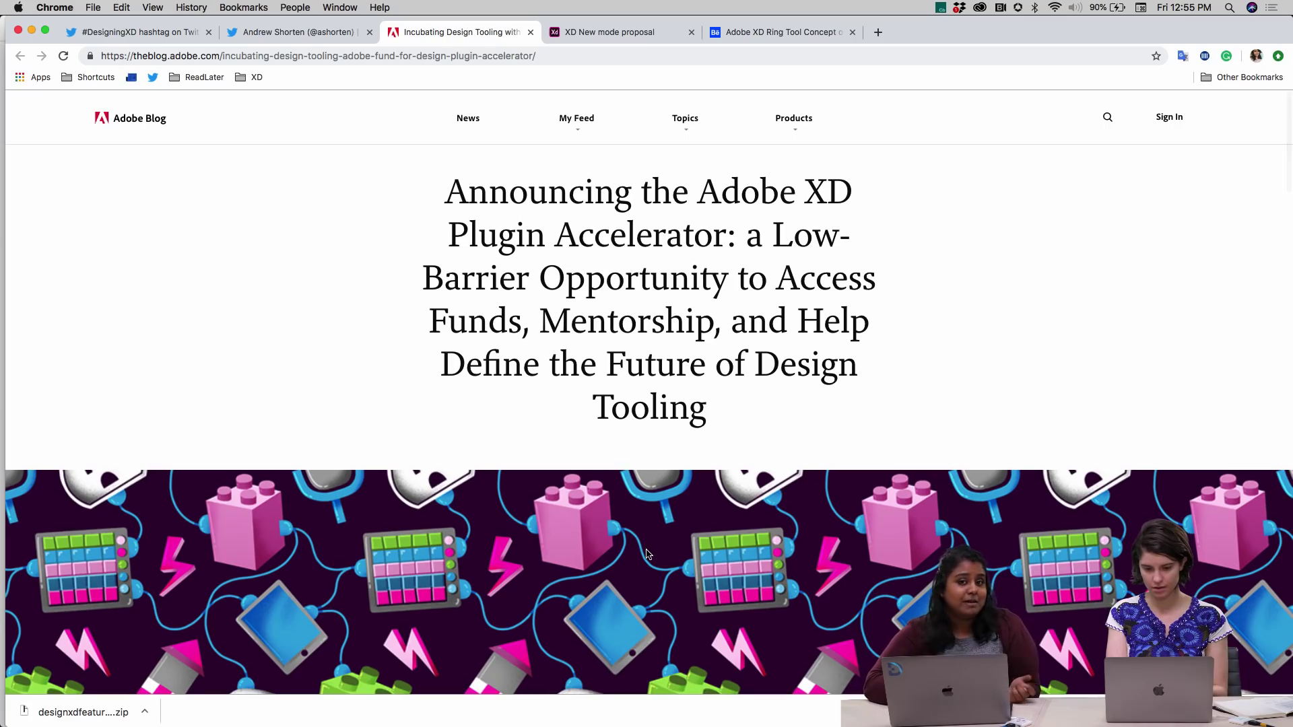
scroll(648, 553, up, 1)
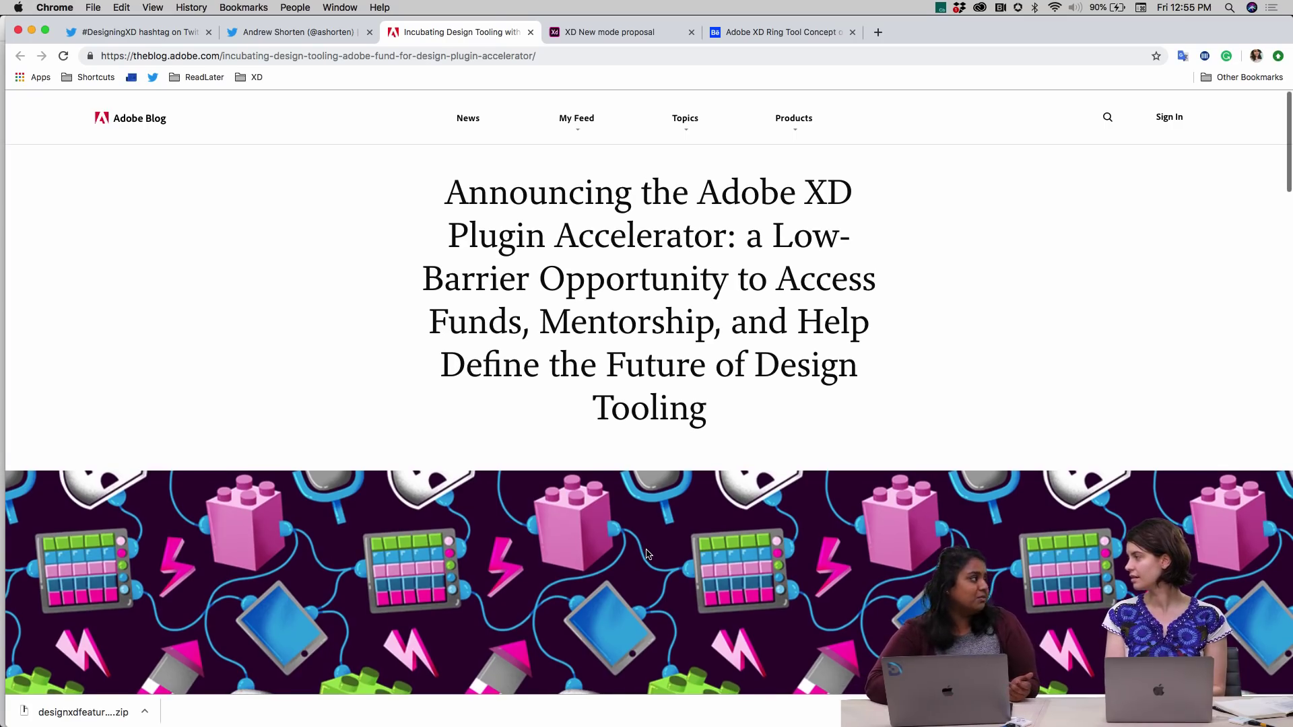
Skim the full Plugin Accelerator article down to its program details and application links, and go back up to the title.
scroll(646, 554, down, 10)
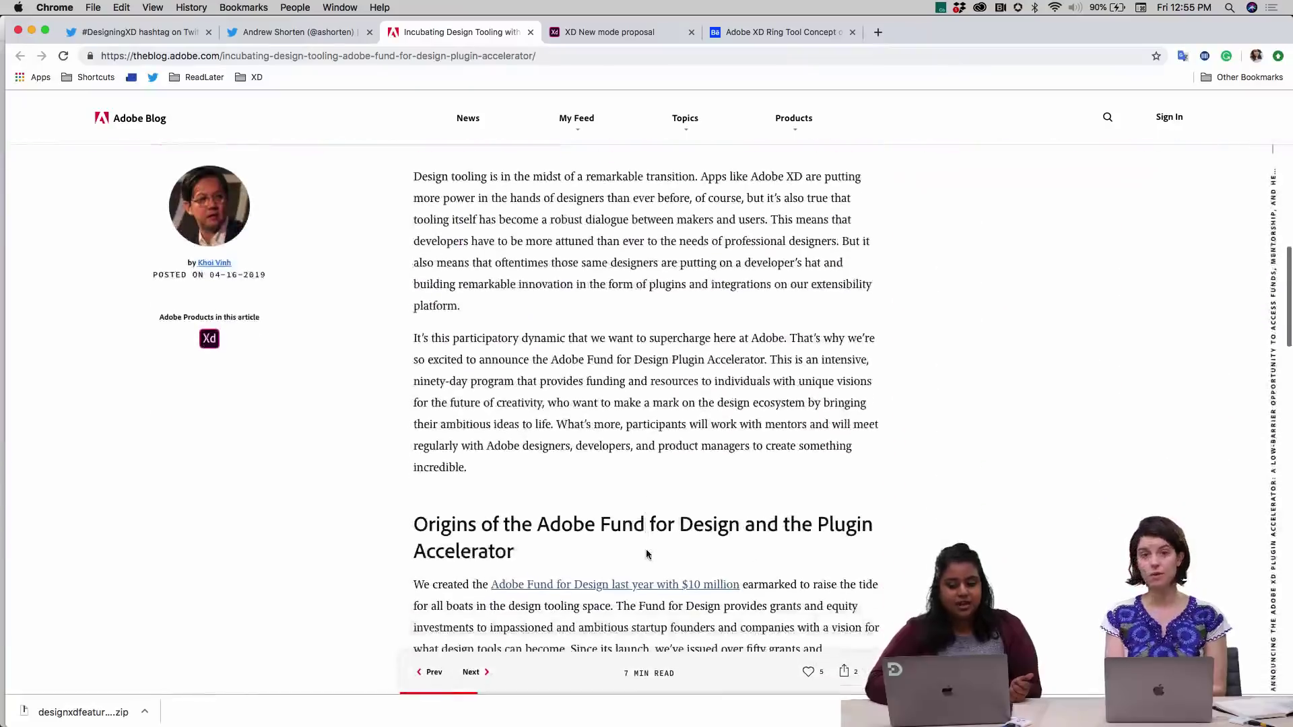
scroll(646, 553, down, 15)
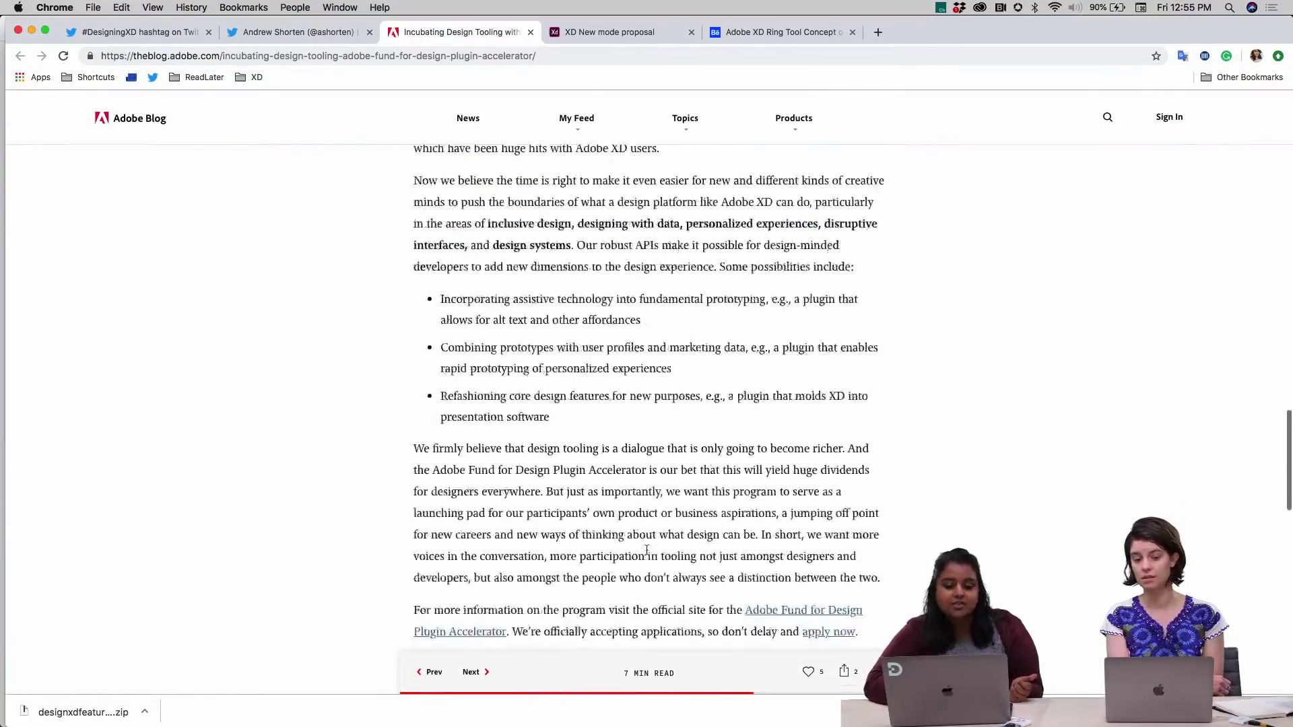
scroll(646, 550, down, 7)
scroll(646, 553, up, 14)
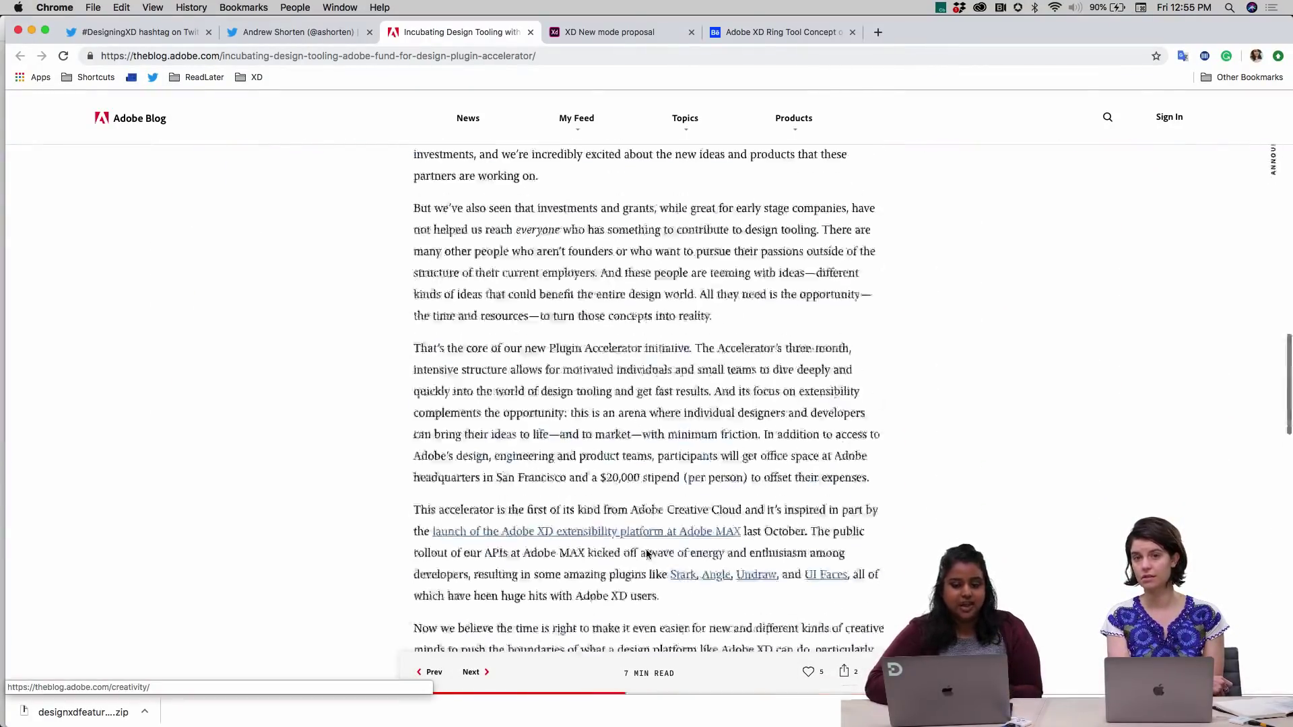
scroll(645, 553, up, 15)
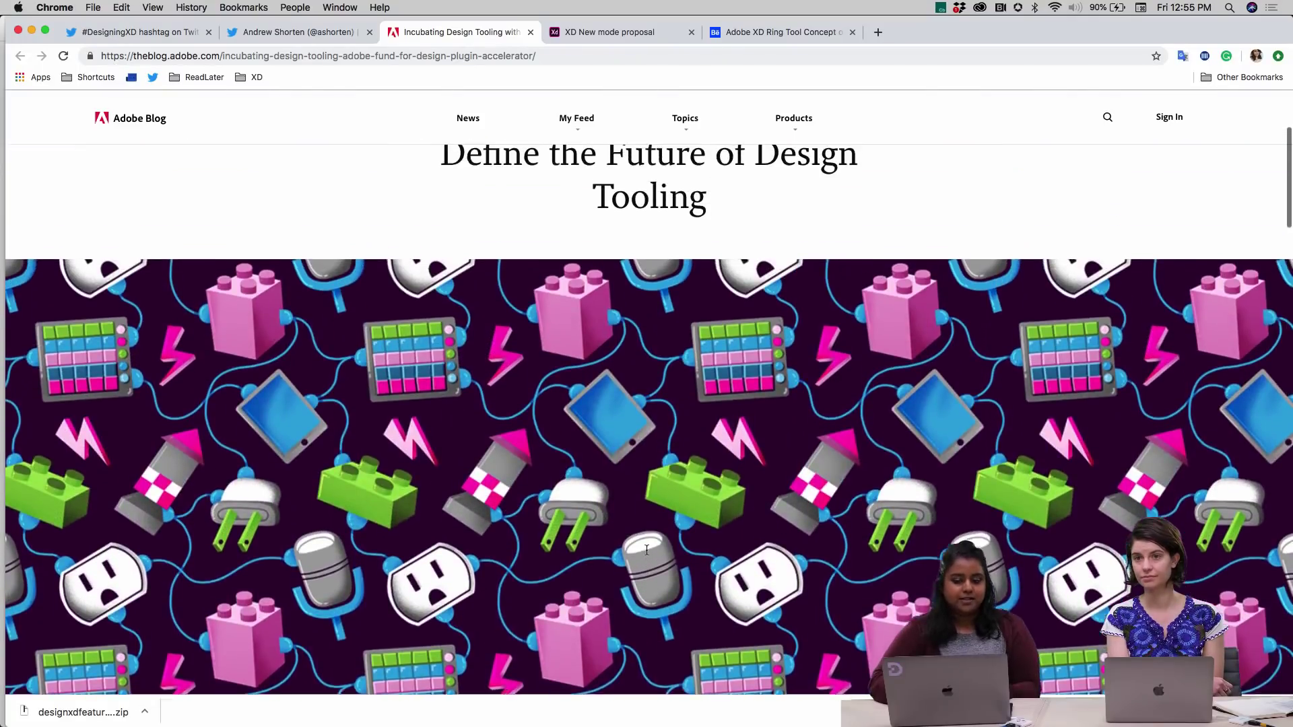
scroll(646, 550, up, 5)
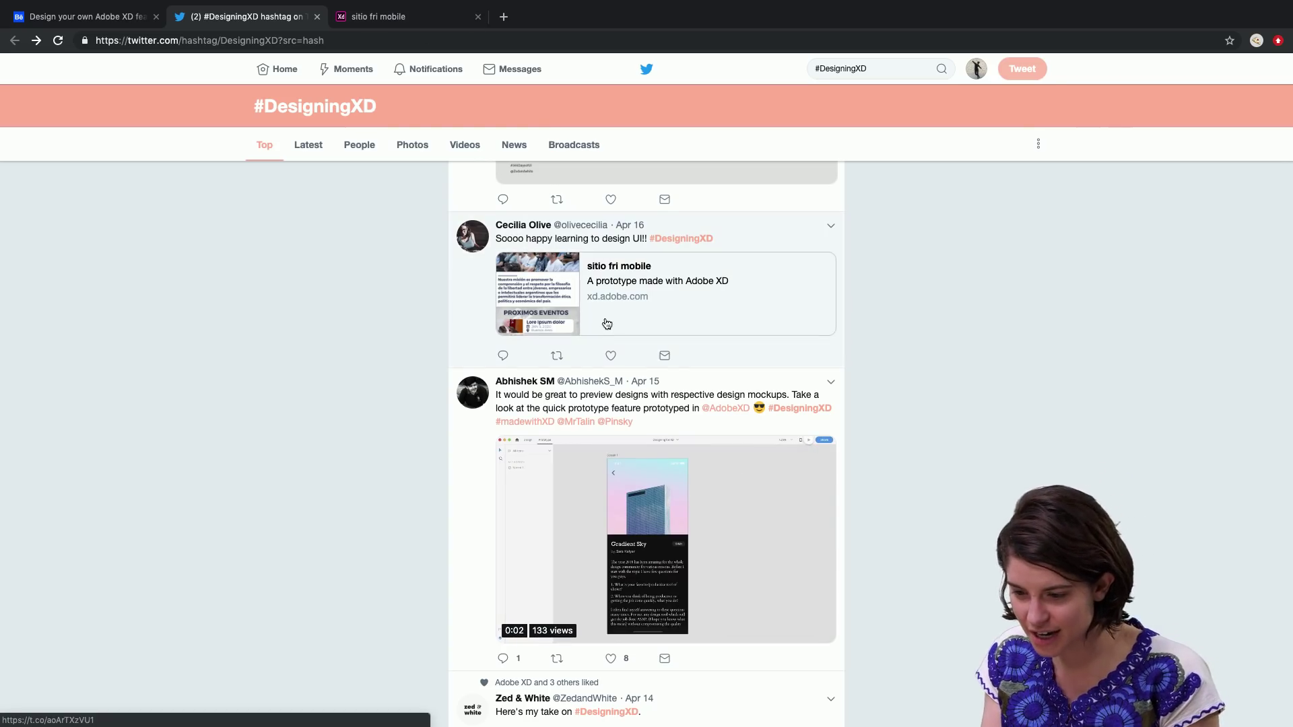
Open the "sitio fri mobile" prototype from its #DesigningXD tweet, hide the comments, and reveal its interactive hotspots.
click(596, 282)
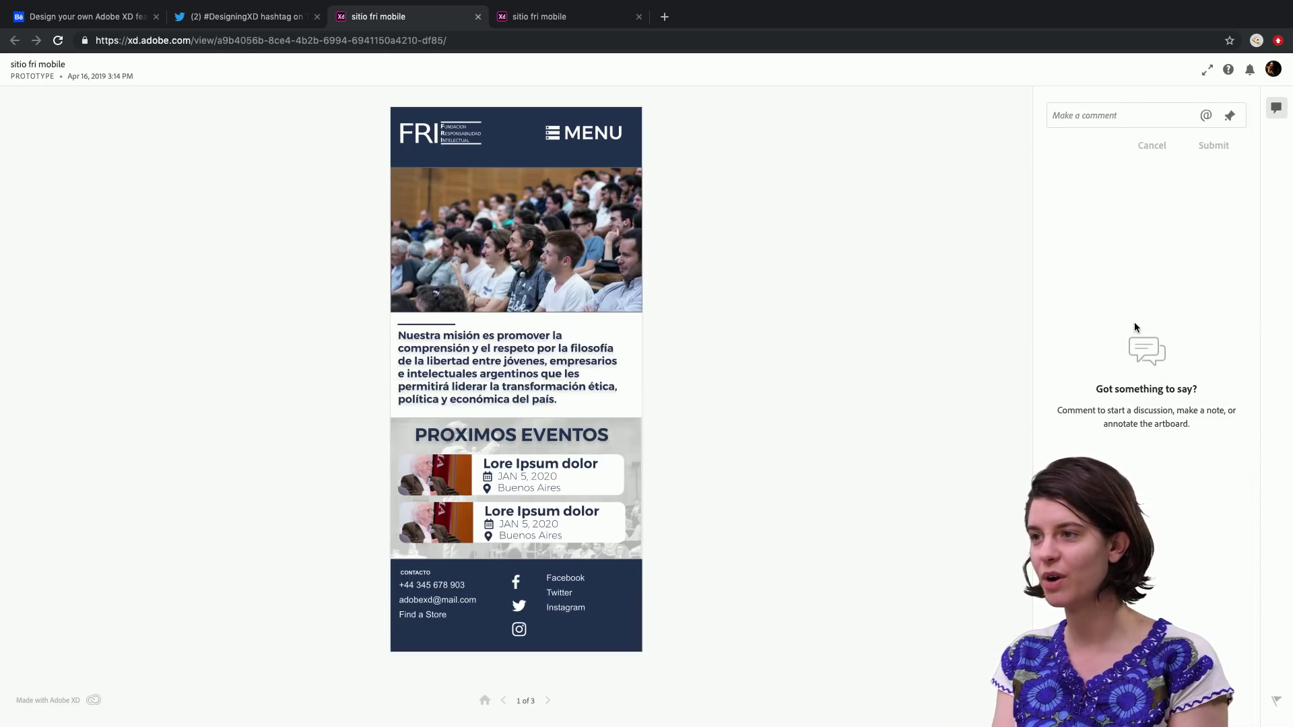
click(1277, 108)
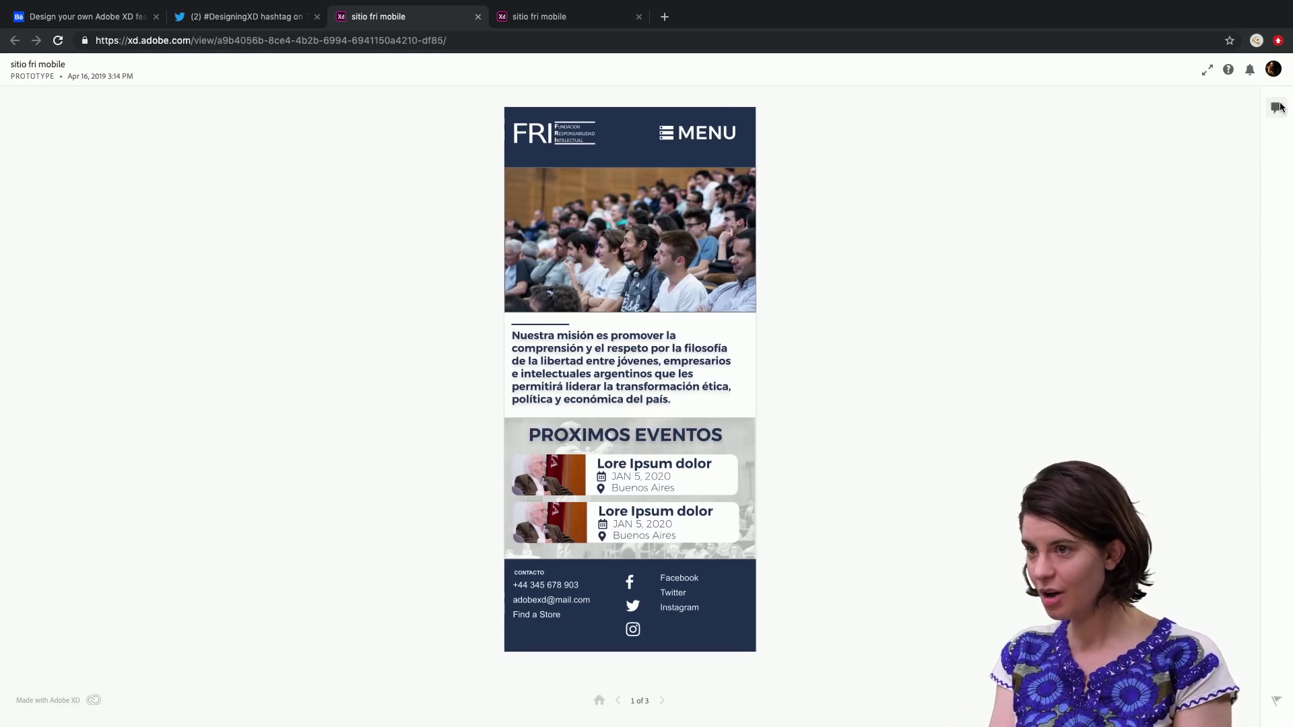
click(689, 367)
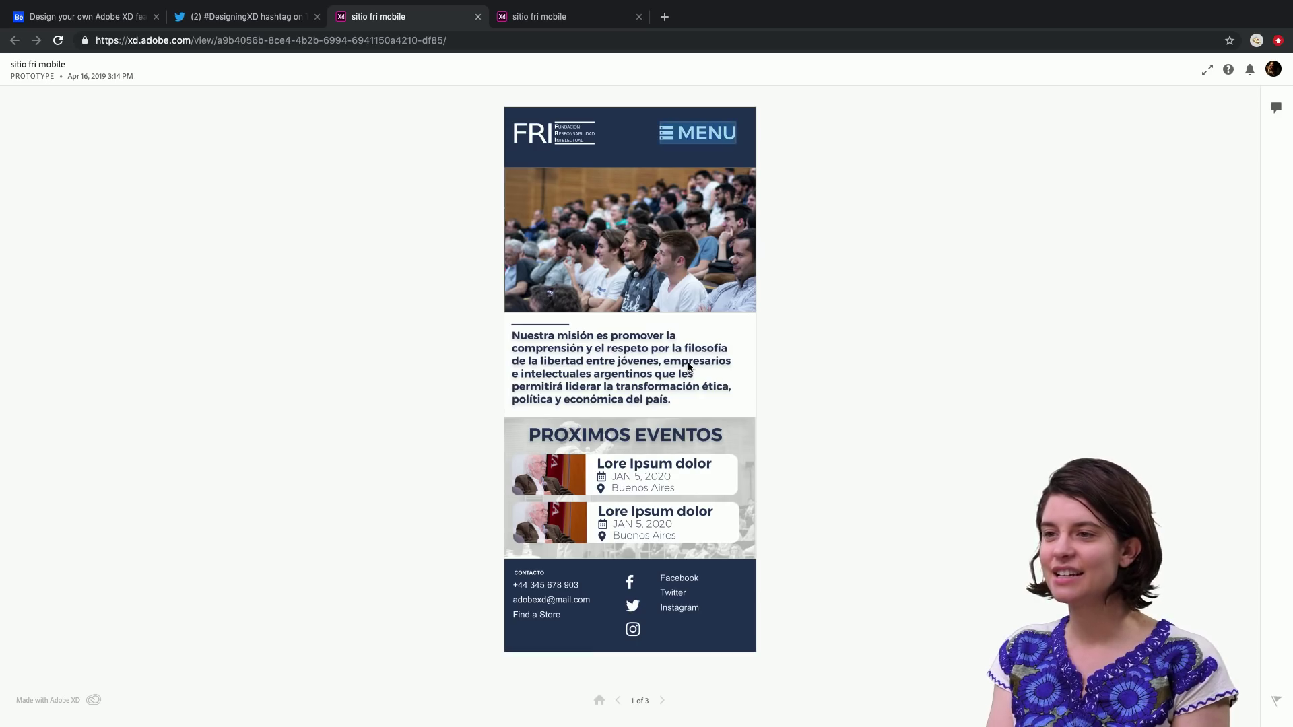
Try the prototype's MENU overlay twice, view the screen with the expanded EDUCACIÓN submenu, and return to the home screen.
click(670, 136)
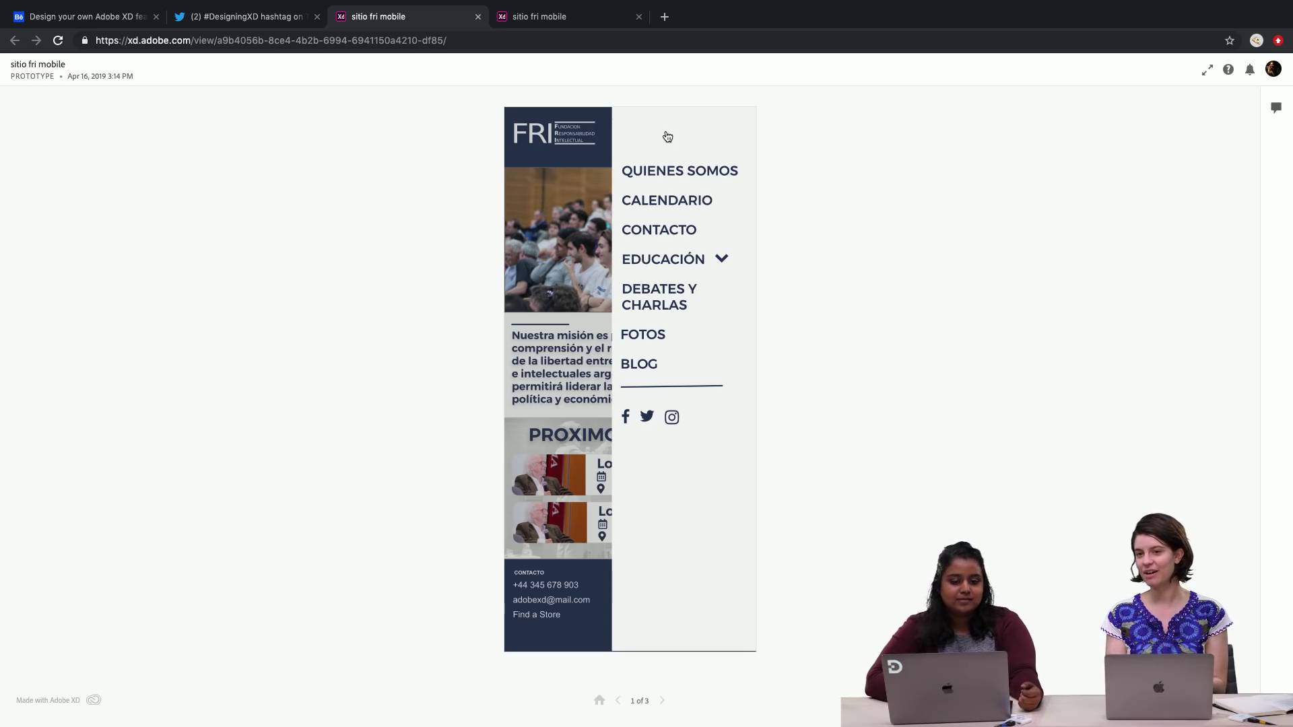
click(673, 214)
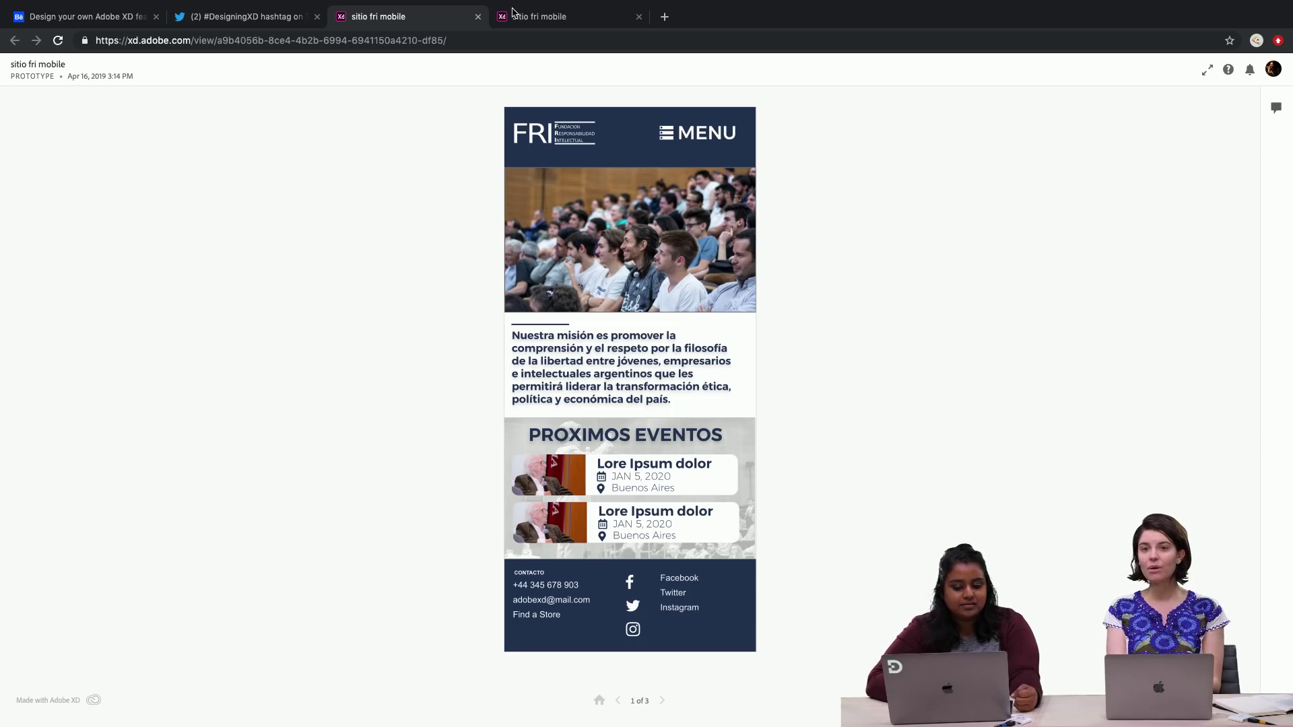
click(678, 137)
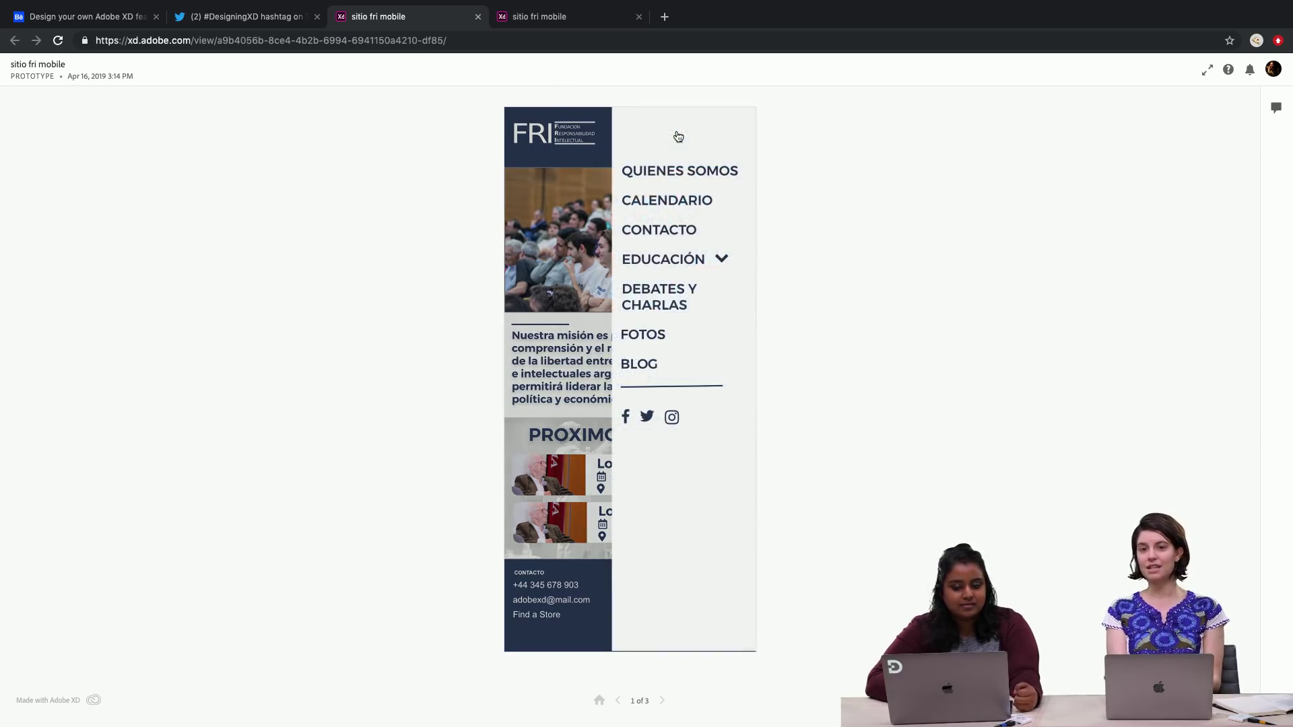
click(699, 270)
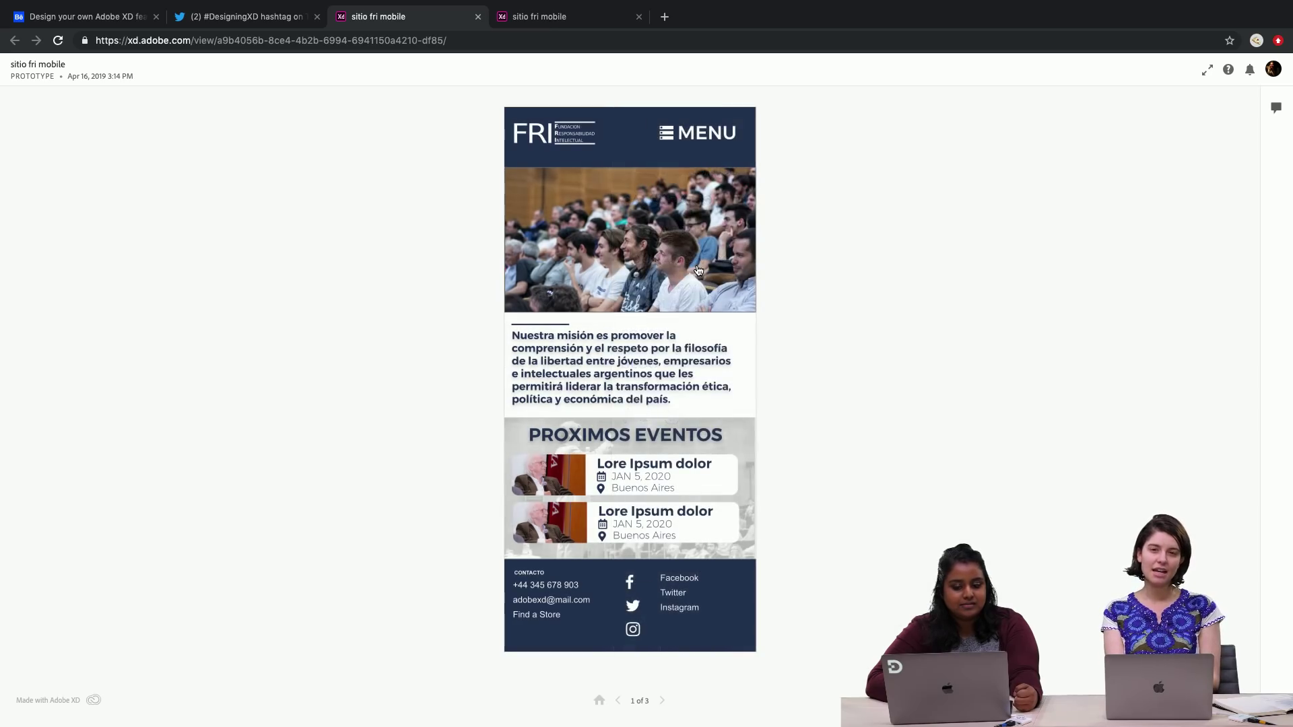
click(662, 700)
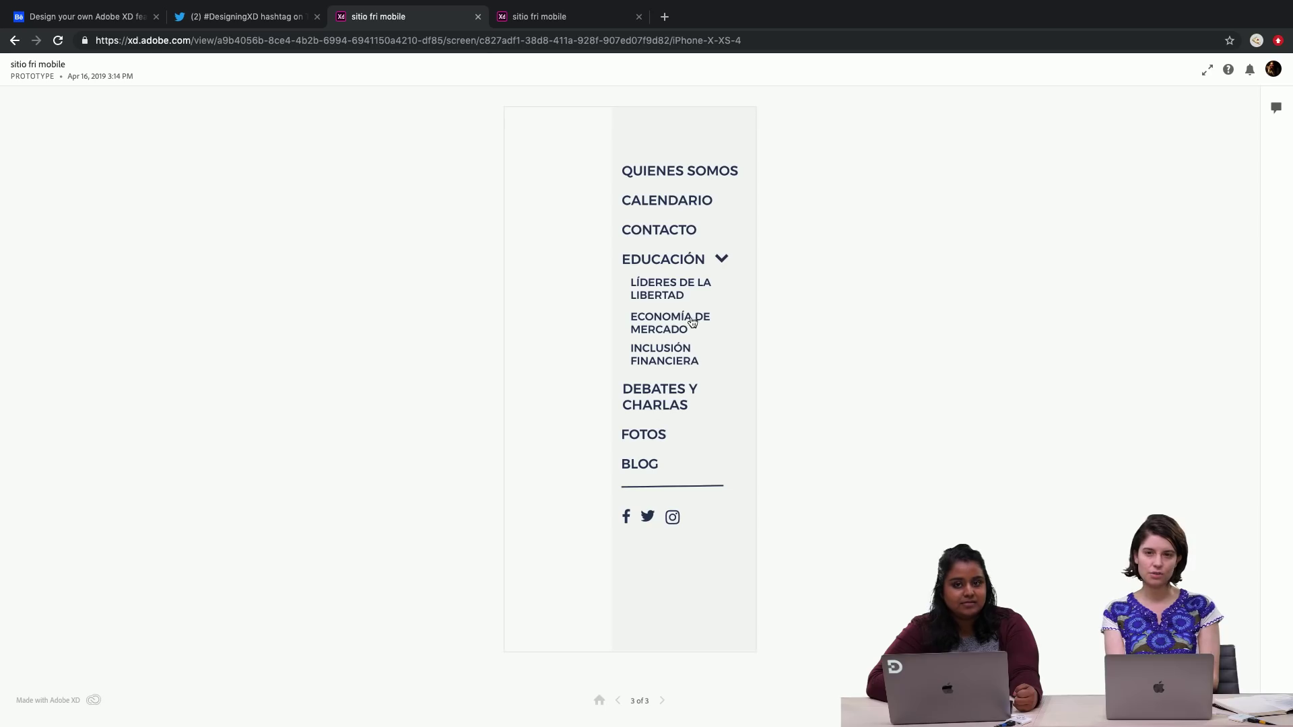
click(599, 701)
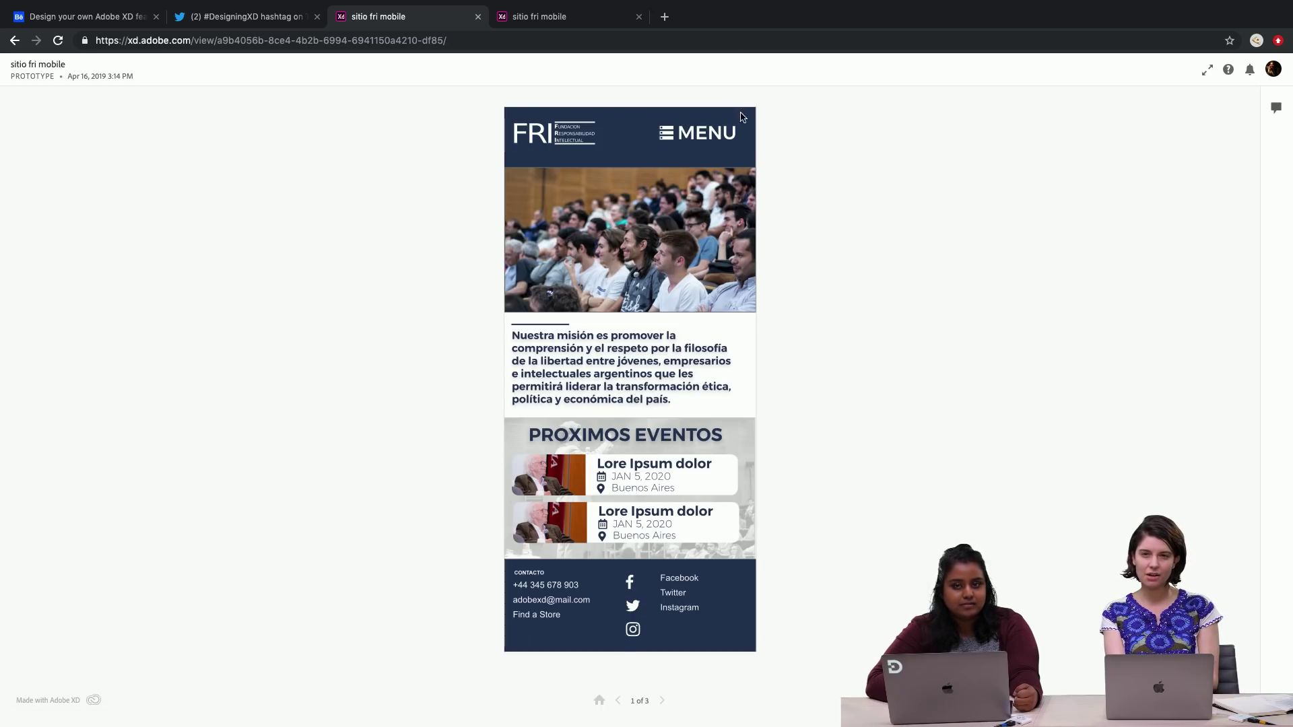
Test the EDUCACIÓN and DEBATES Y CHARLAS areas of the menu overlay from the home screen, and reopen the overlay.
click(708, 133)
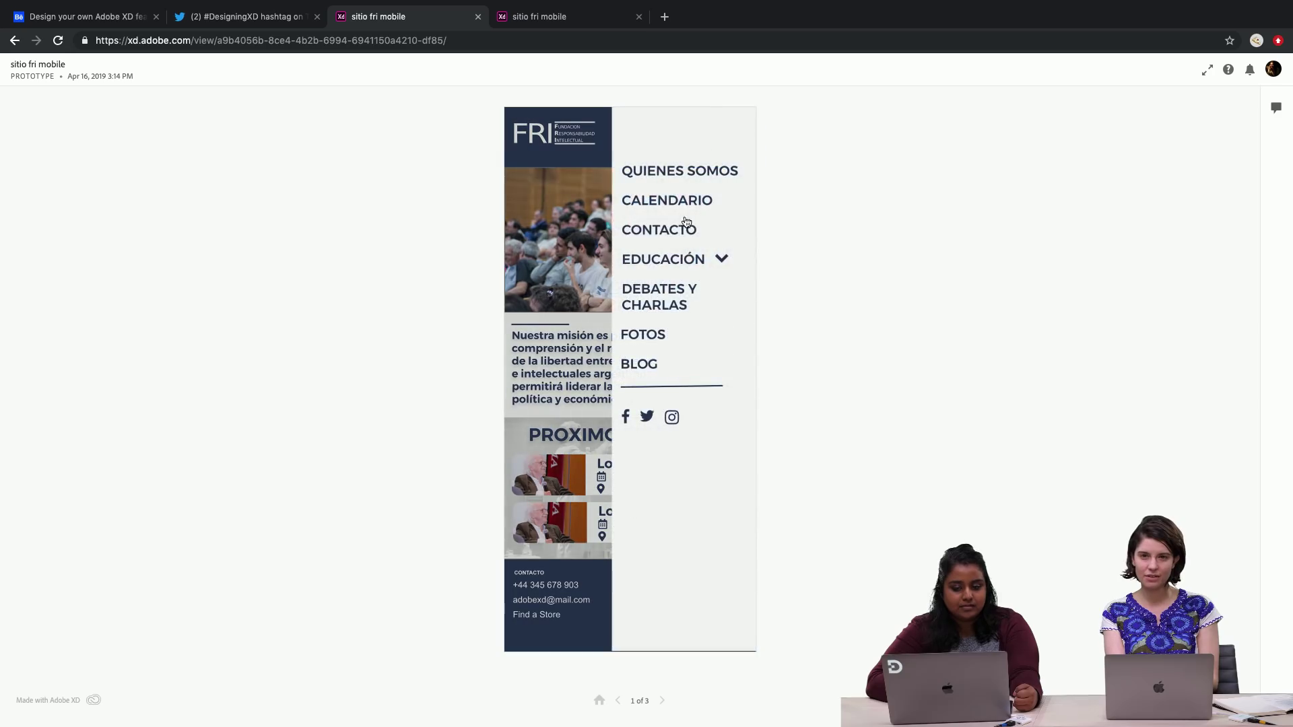
click(686, 265)
click(684, 135)
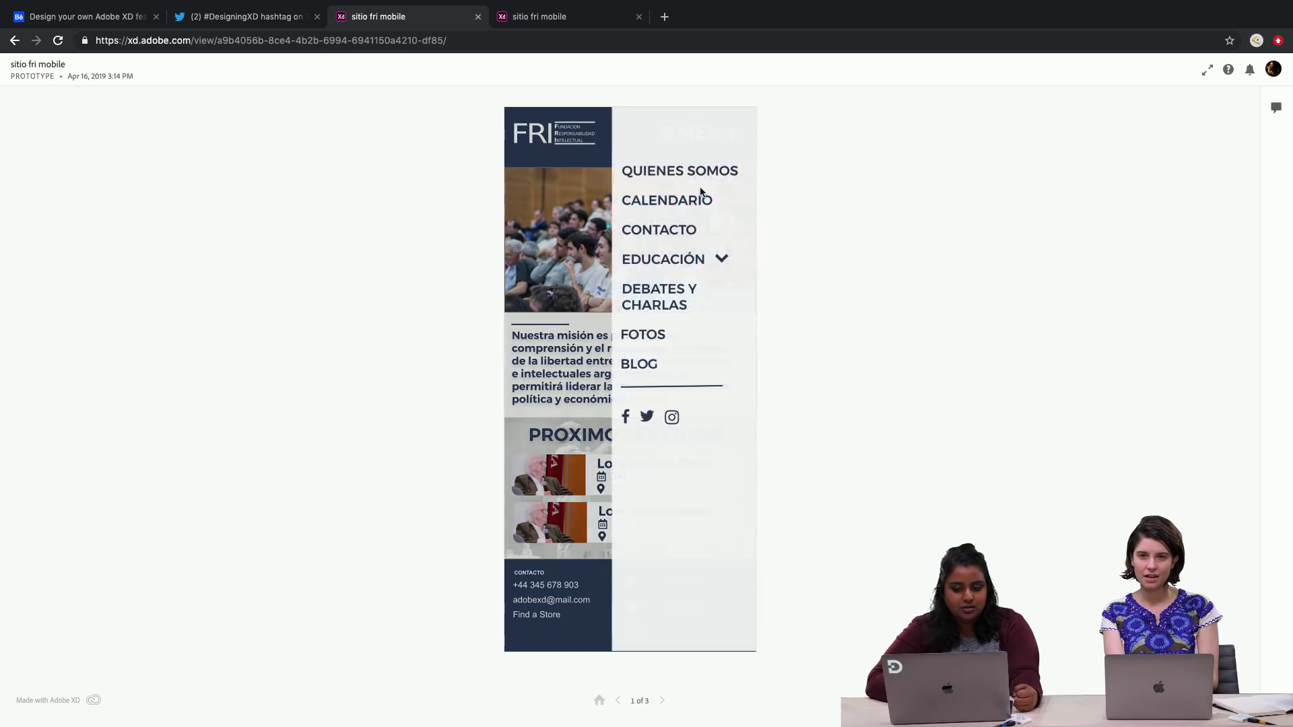
click(683, 290)
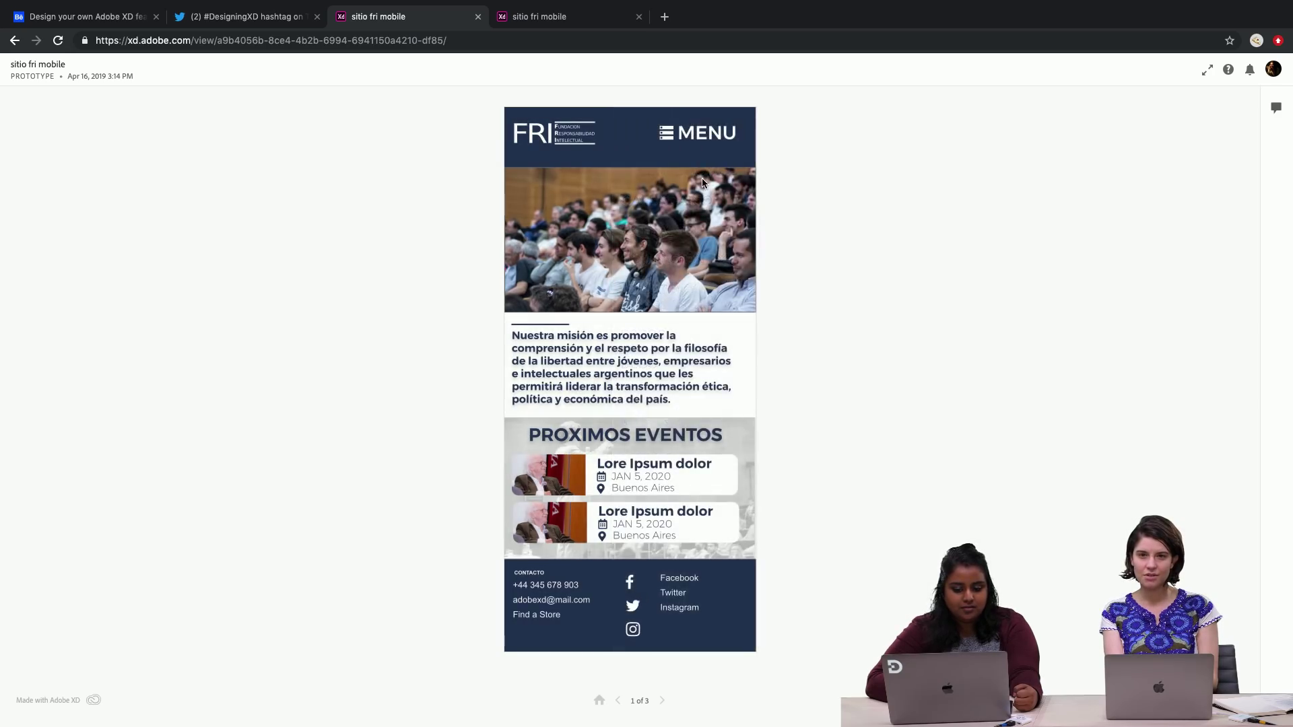
click(709, 134)
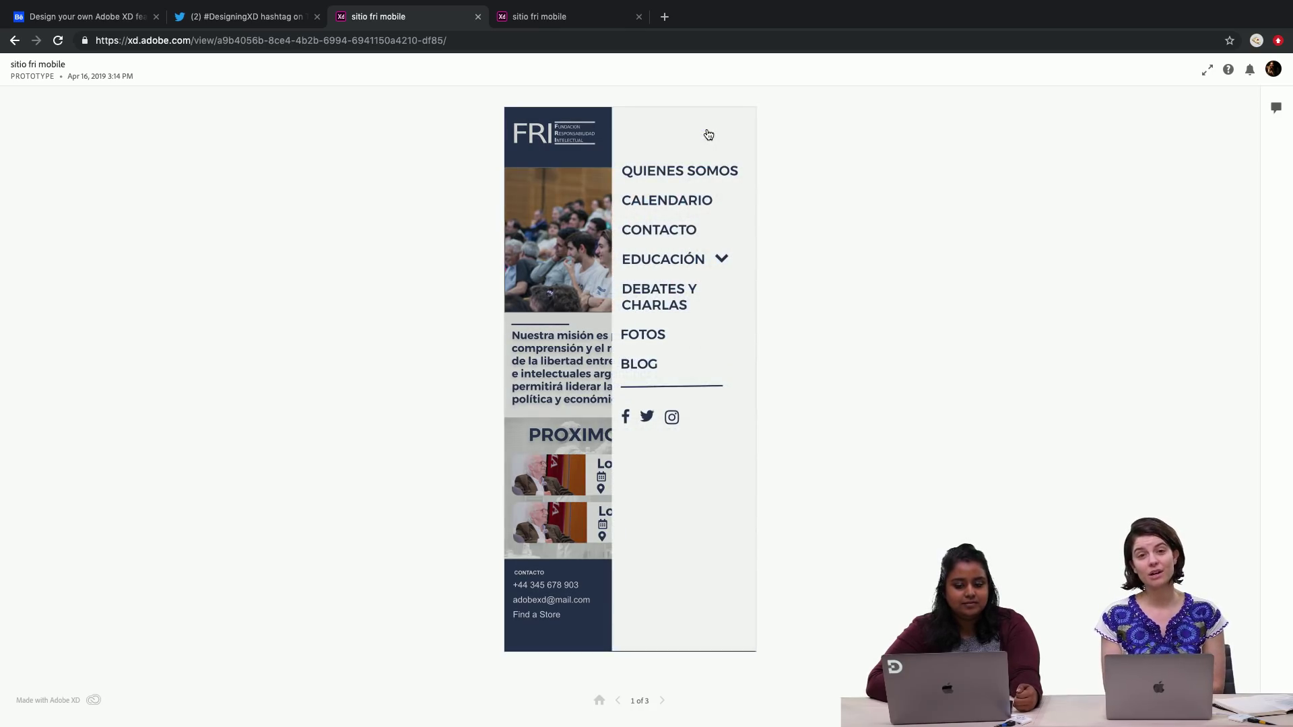
Close both "sitio fri mobile" prototypes and go to the Prototype mode updates concept in the #DesigningXD feed.
click(478, 17)
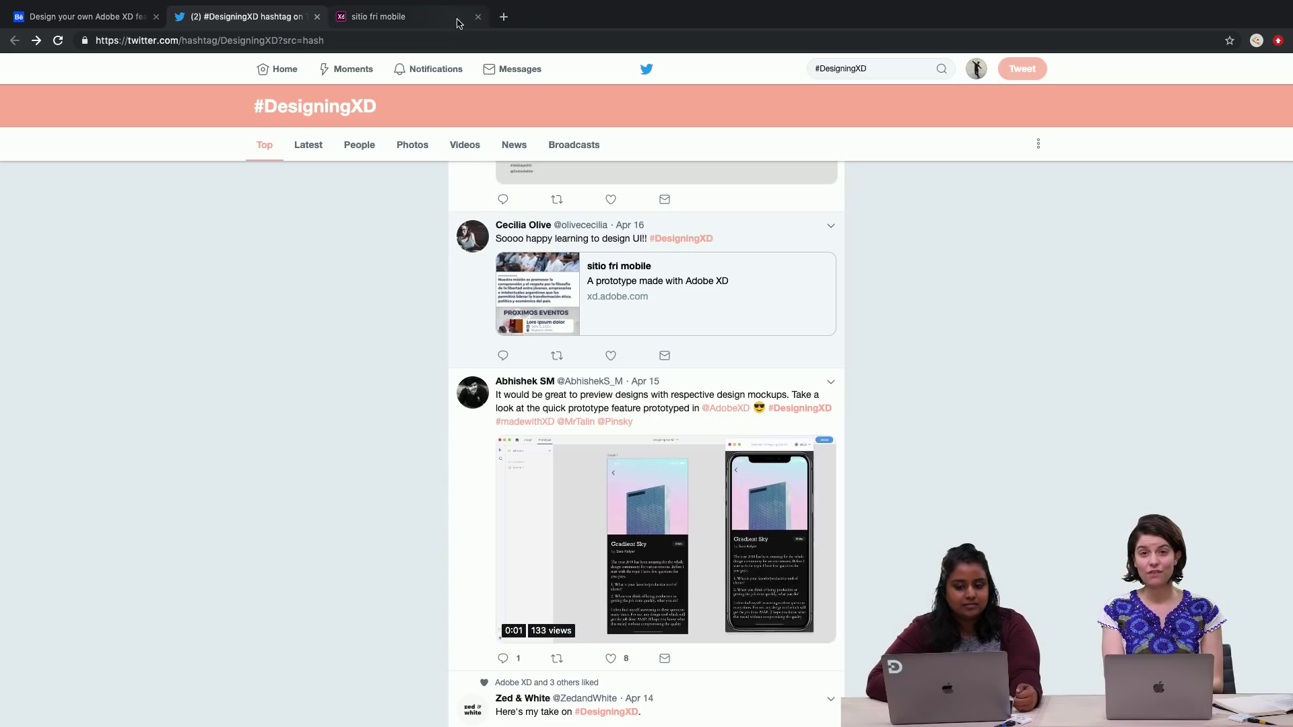
click(478, 19)
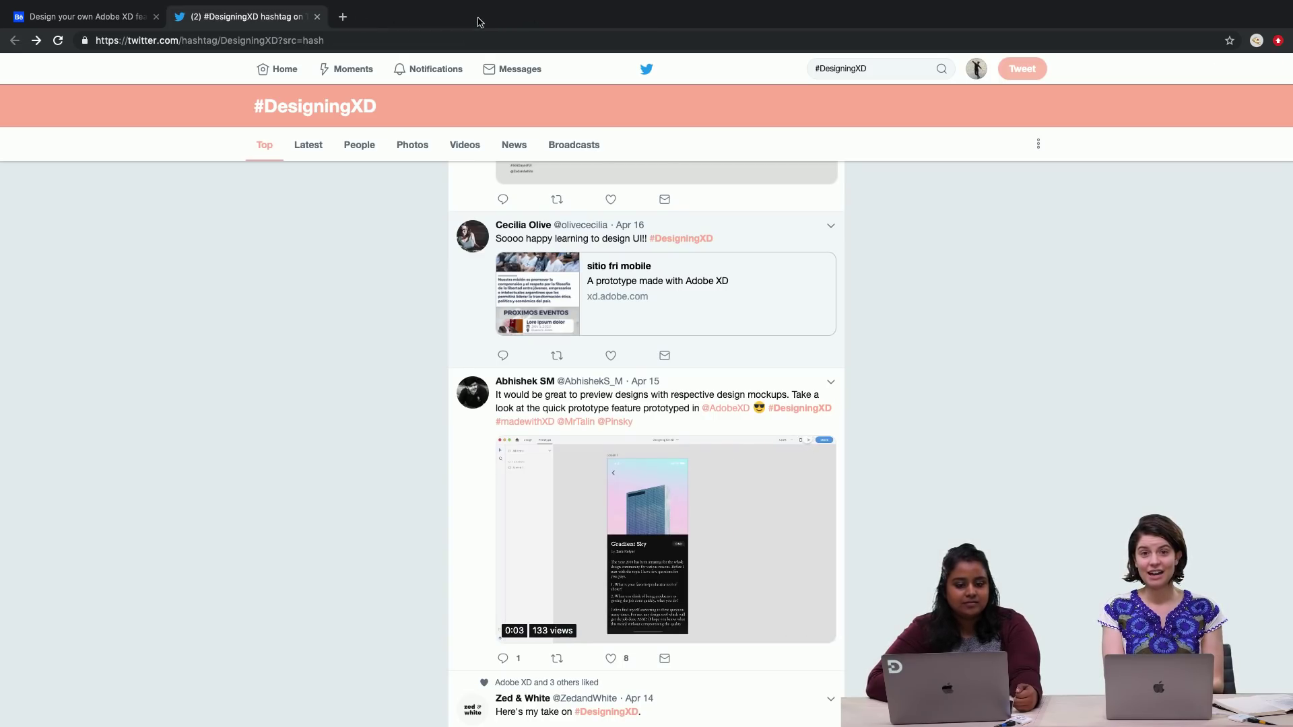
scroll(369, 436, down, 6)
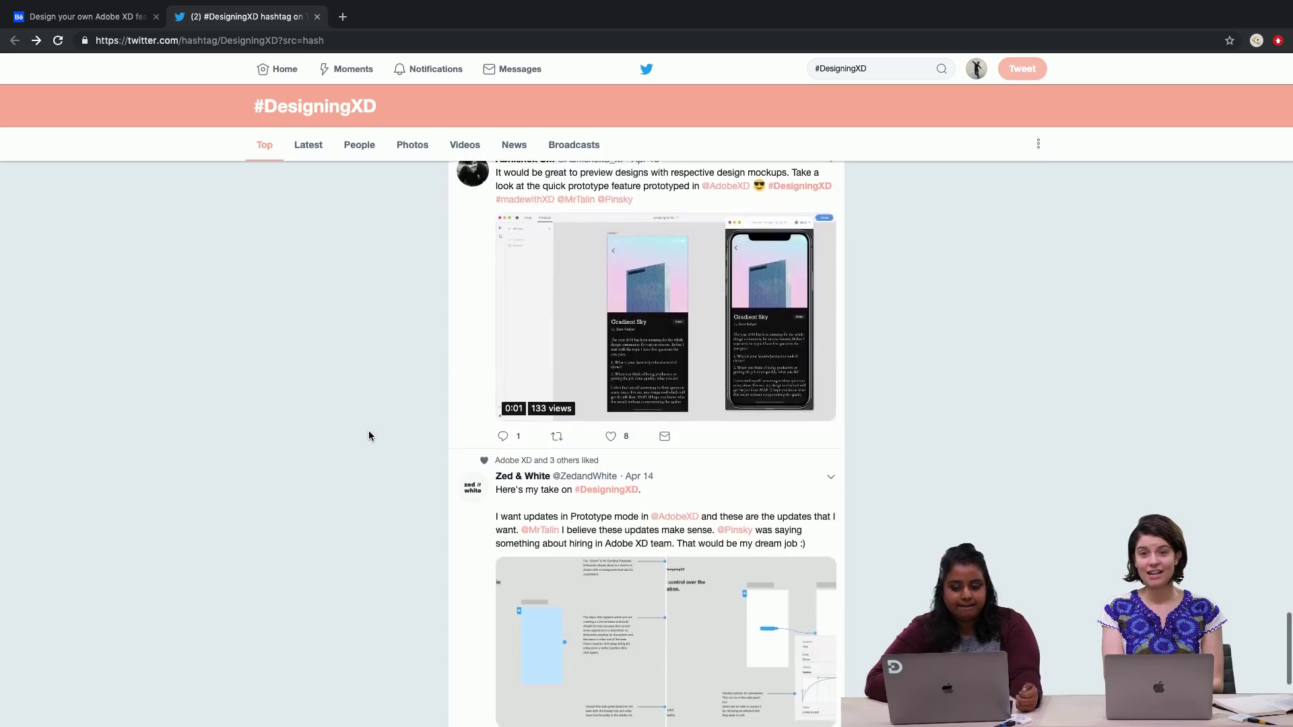